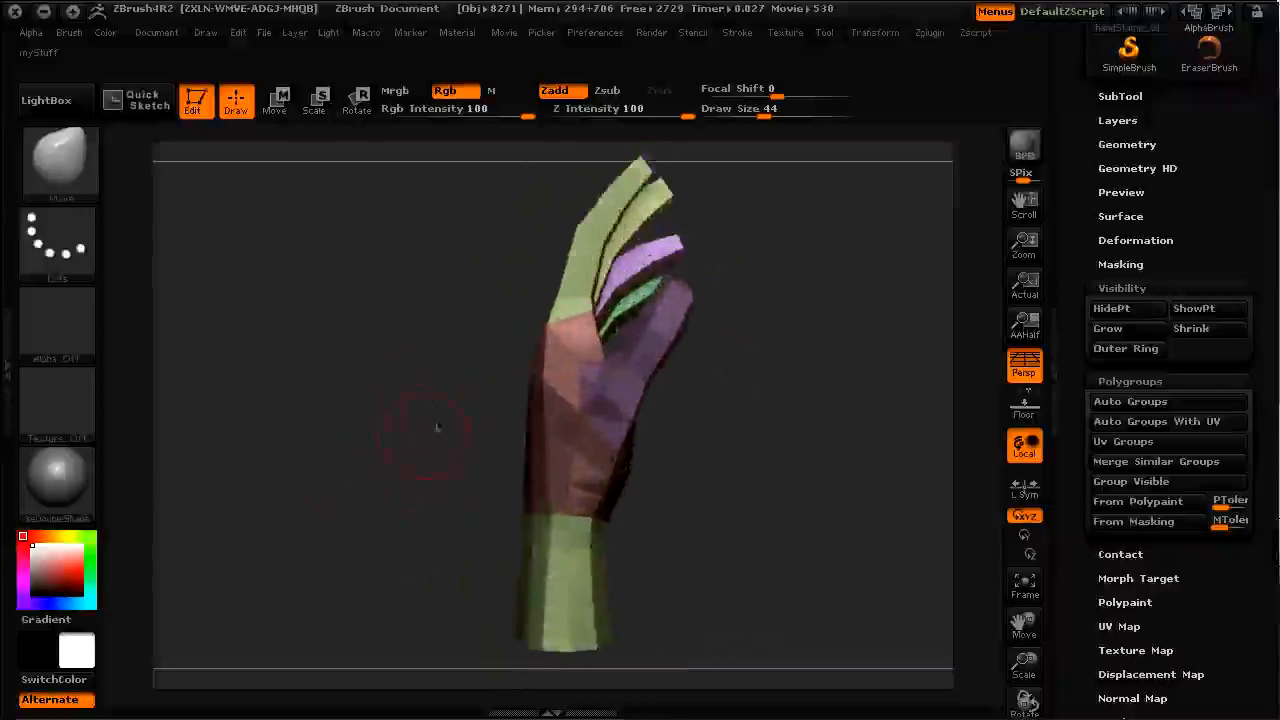
# Step: Subdivide the hand mesh to level 4 with subdivision smoothing on
pyautogui.moveTo(477, 257); pyautogui.dragTo(505, 352)
pyautogui.moveTo(443, 525)
pyautogui.mouseDown()
pyautogui.moveTo(314, 506)
pyautogui.moveTo(437, 472)
pyautogui.moveTo(485, 480)
pyautogui.mouseUp()
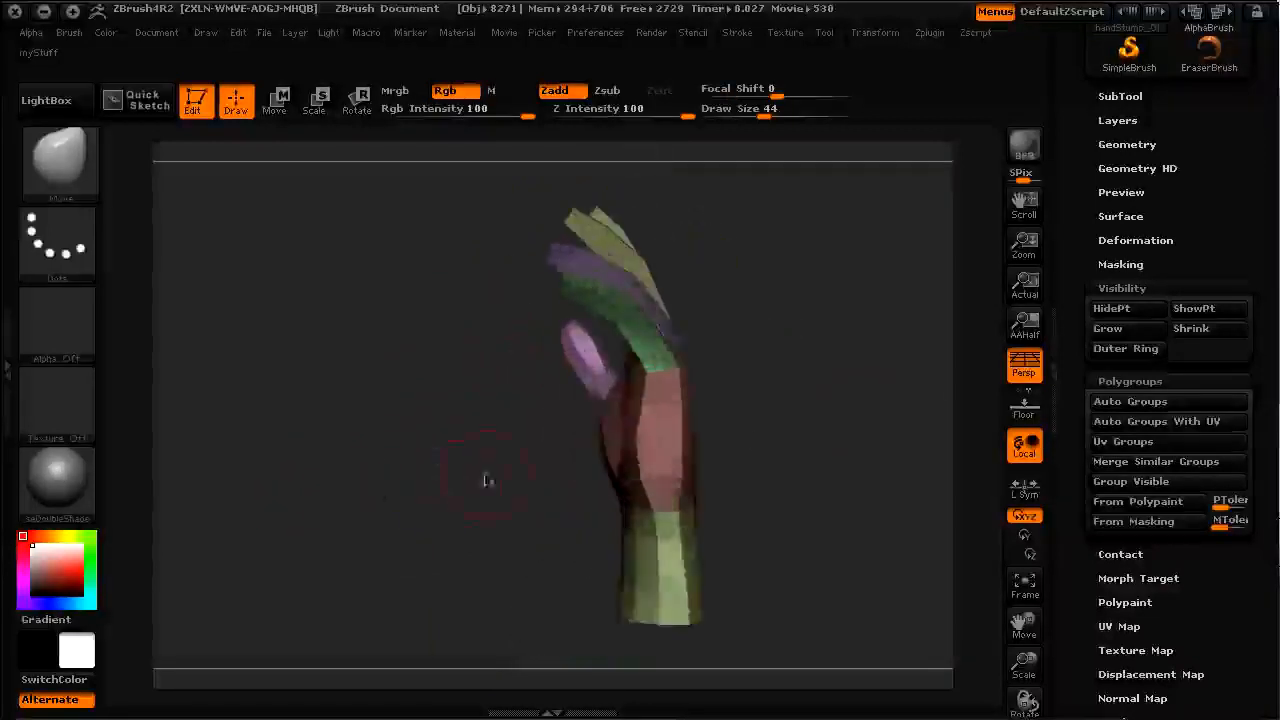
pyautogui.moveTo(1063, 284); pyautogui.dragTo(1073, 385)
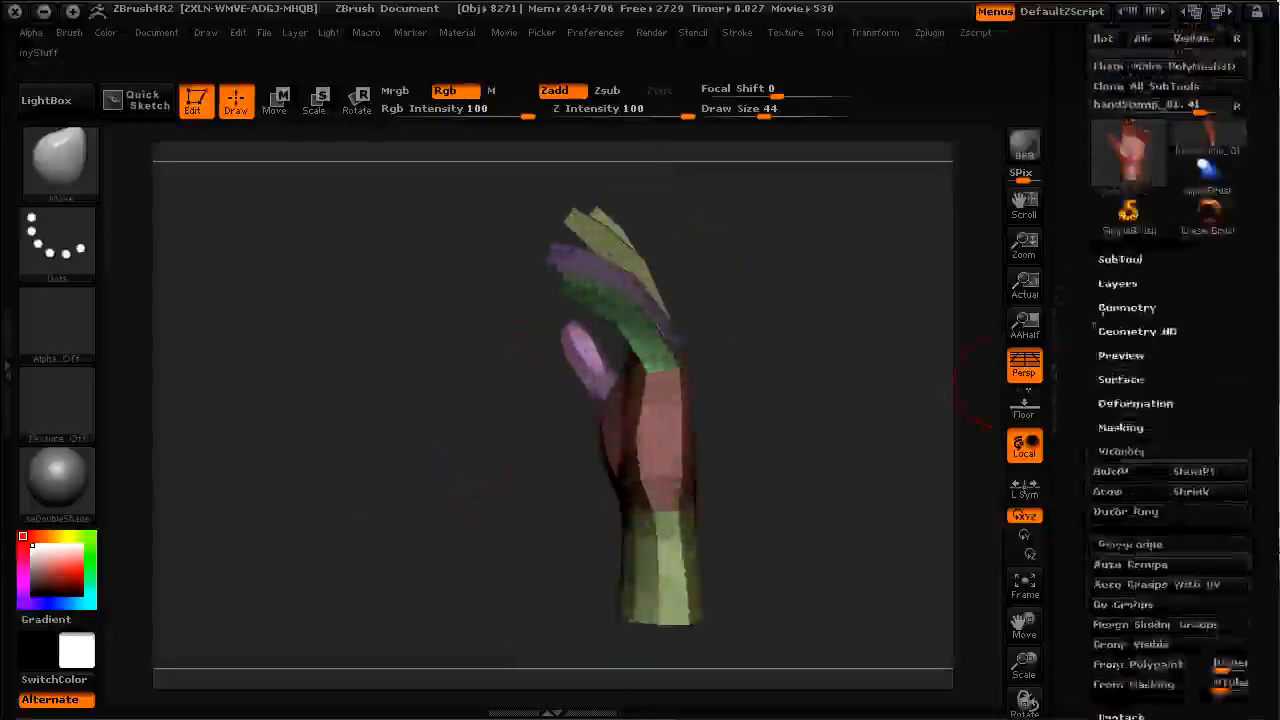
pyautogui.click(1125, 308)
pyautogui.moveTo(951, 364); pyautogui.dragTo(930, 341)
pyautogui.click(1130, 231)
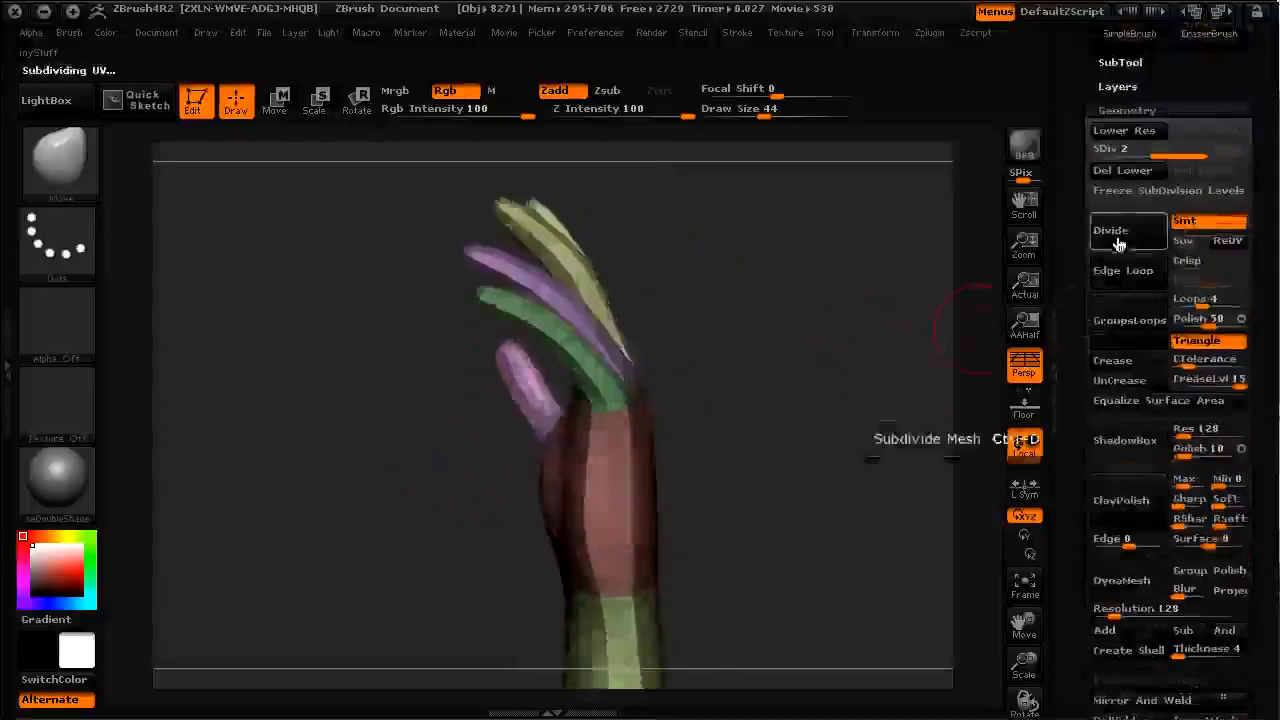
pyautogui.click(1130, 231)
pyautogui.moveTo(940, 335); pyautogui.dragTo(782, 442)
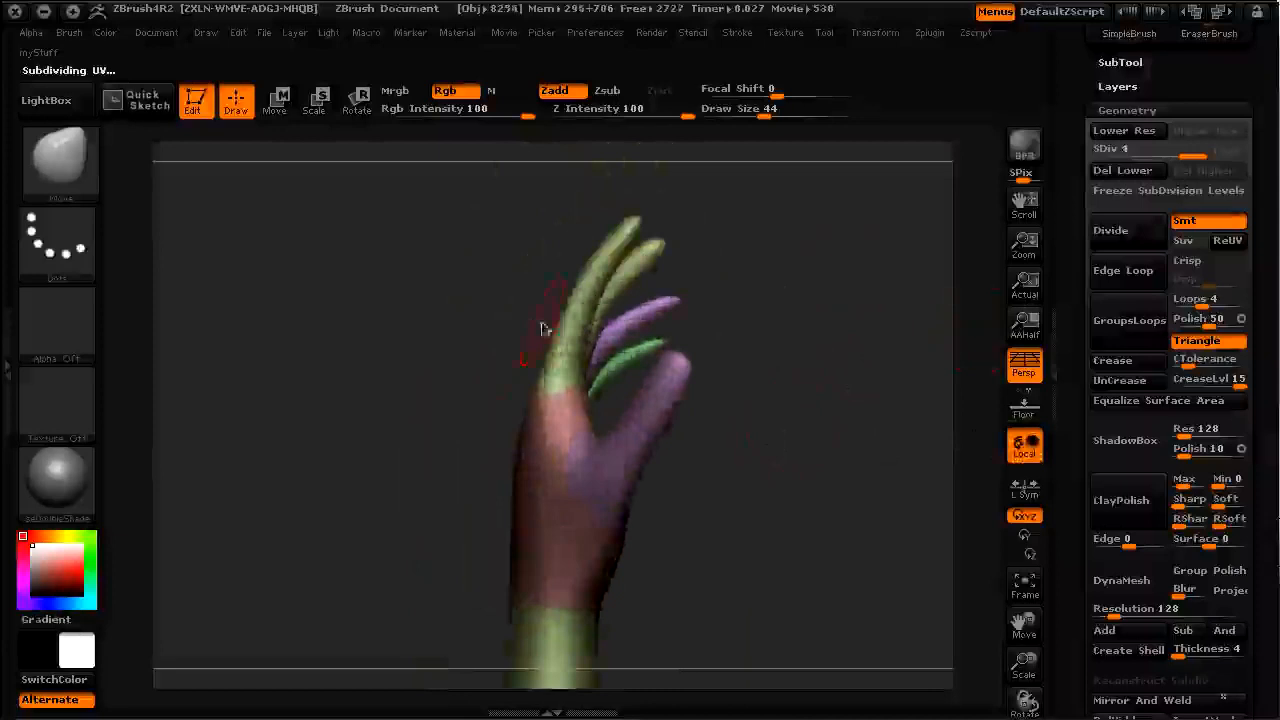
# Step: Examine the smoothed fingers, thumb and back of the hand from several angles
pyautogui.moveTo(428, 340); pyautogui.dragTo(520, 312)
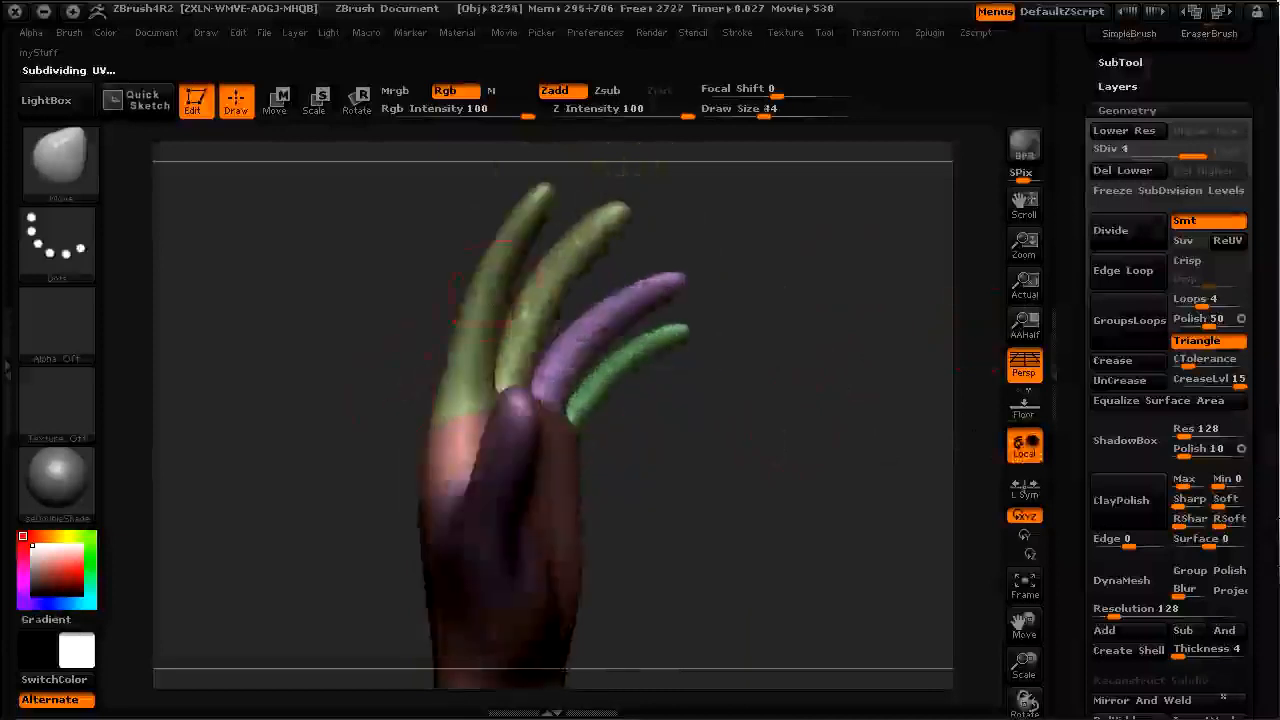
pyautogui.moveTo(343, 432); pyautogui.dragTo(439, 378)
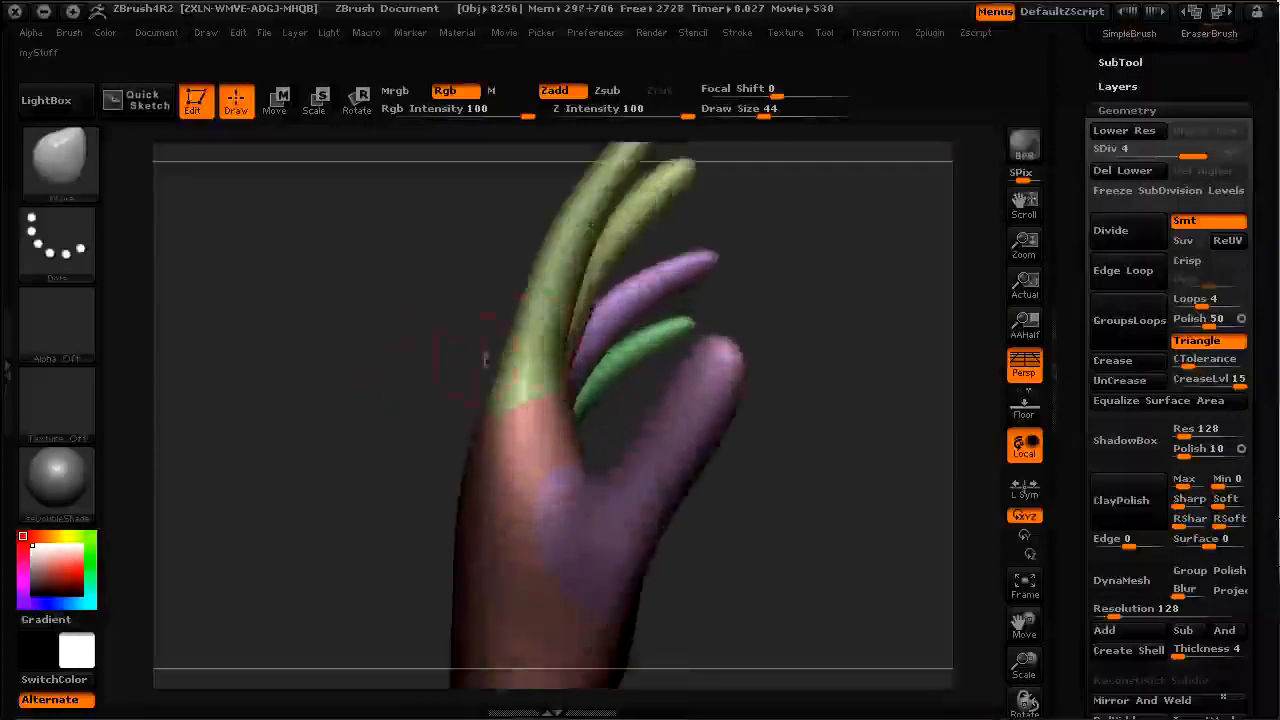
pyautogui.keyDown('alt'); pyautogui.moveTo(497, 281); pyautogui.dragTo(505, 437); pyautogui.keyUp('alt')
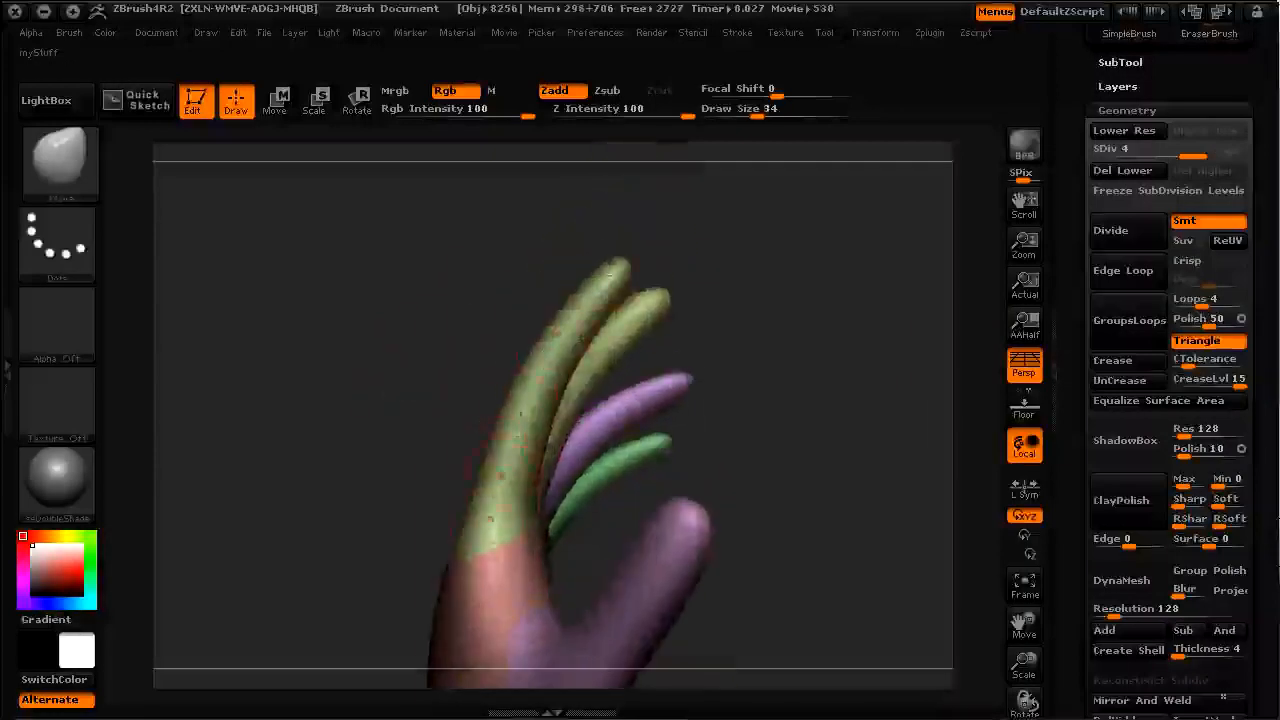
pyautogui.moveTo(365, 524); pyautogui.dragTo(448, 346)
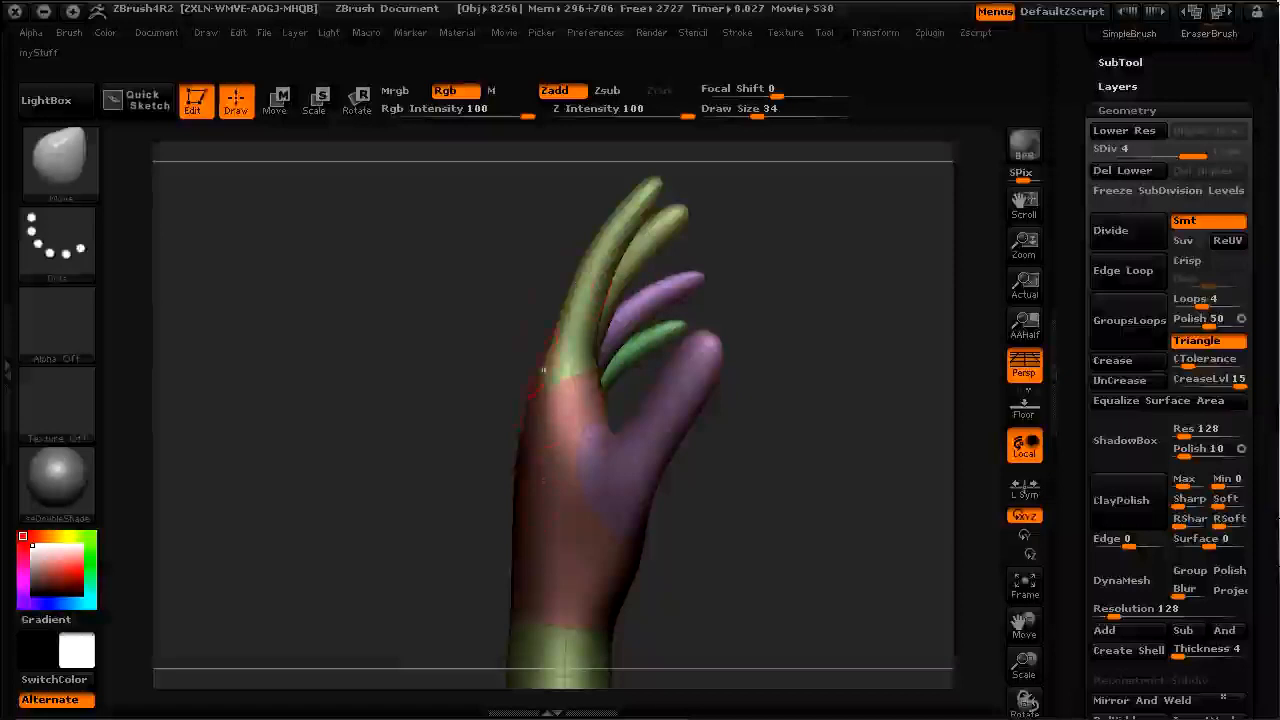
pyautogui.moveTo(417, 357); pyautogui.dragTo(522, 343)
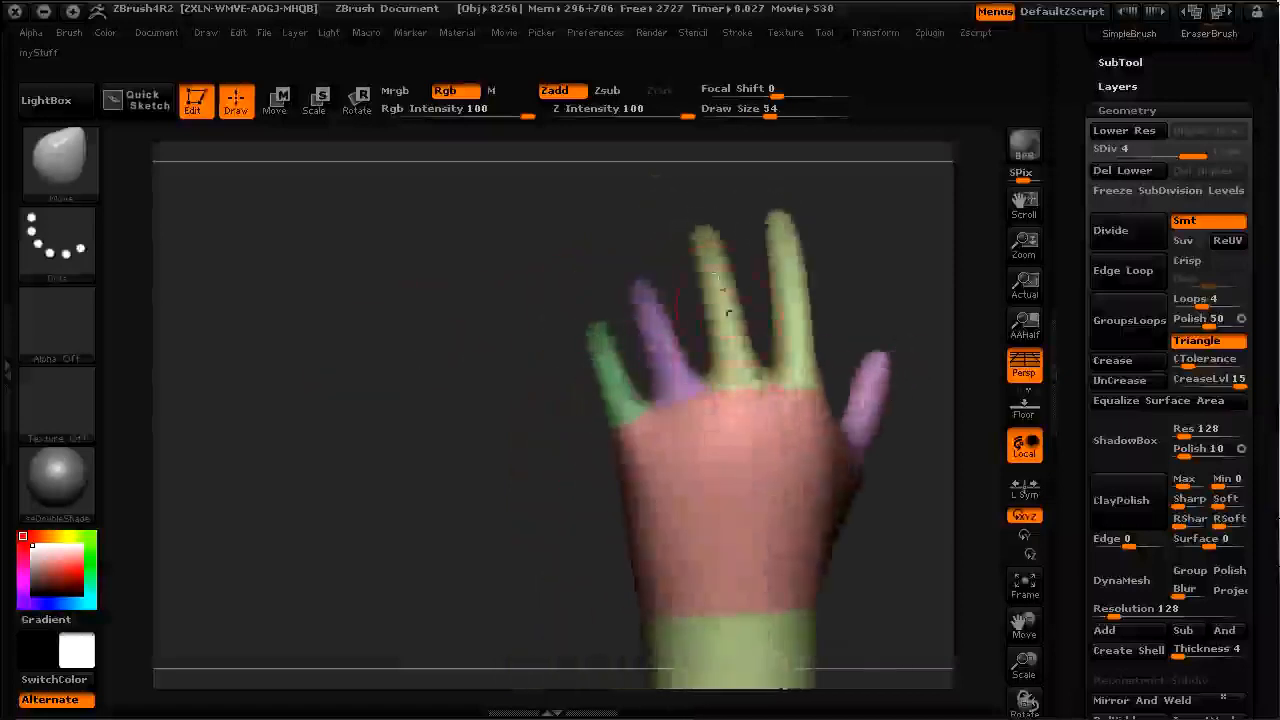
pyautogui.moveTo(475, 423); pyautogui.dragTo(593, 412)
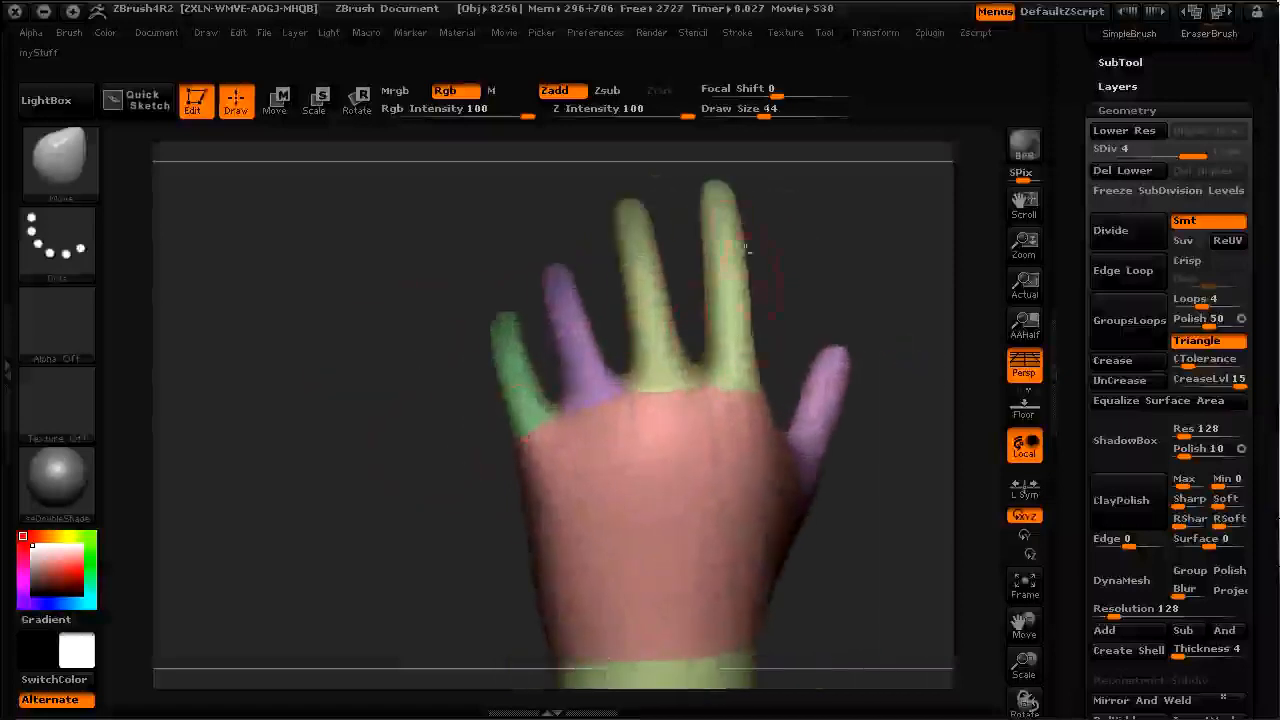
pyautogui.moveTo(806, 303); pyautogui.dragTo(760, 318)
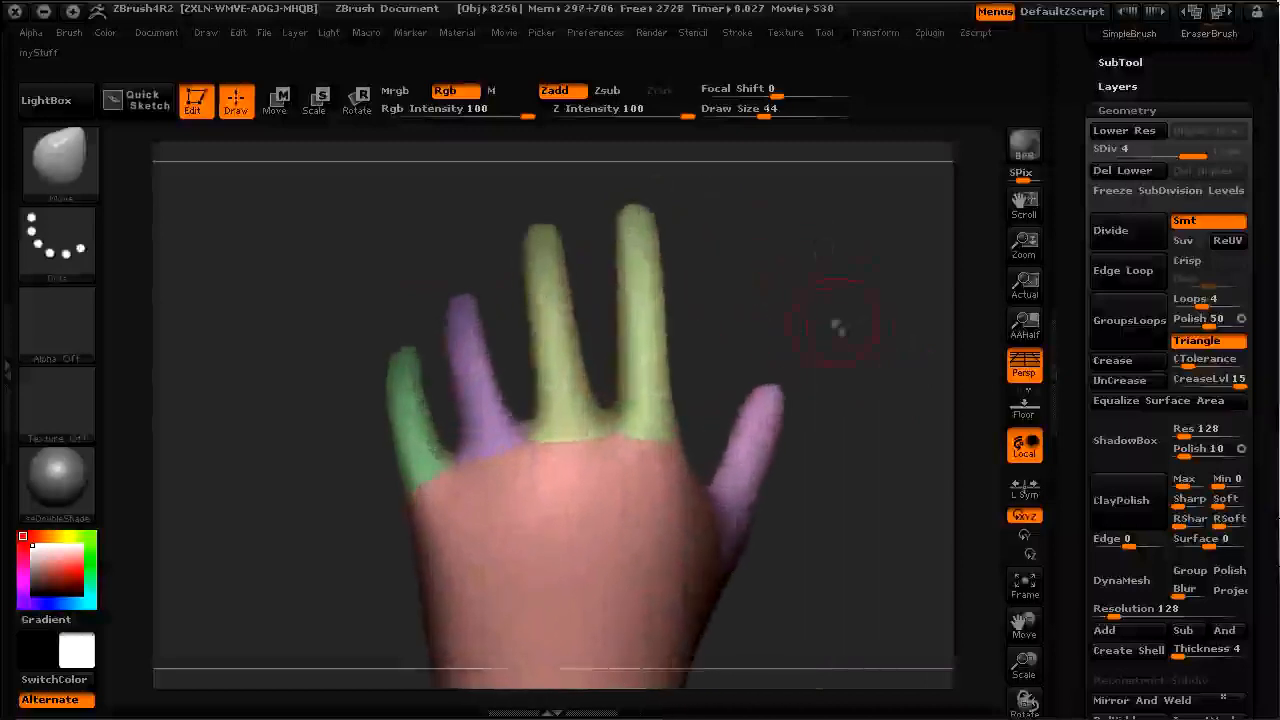
# Step: Return the hand mesh to its undivided base level
pyautogui.hotkey('shift', 'd')
pyautogui.hotkey('shift', 'd')
pyautogui.hotkey('shift', 'd')
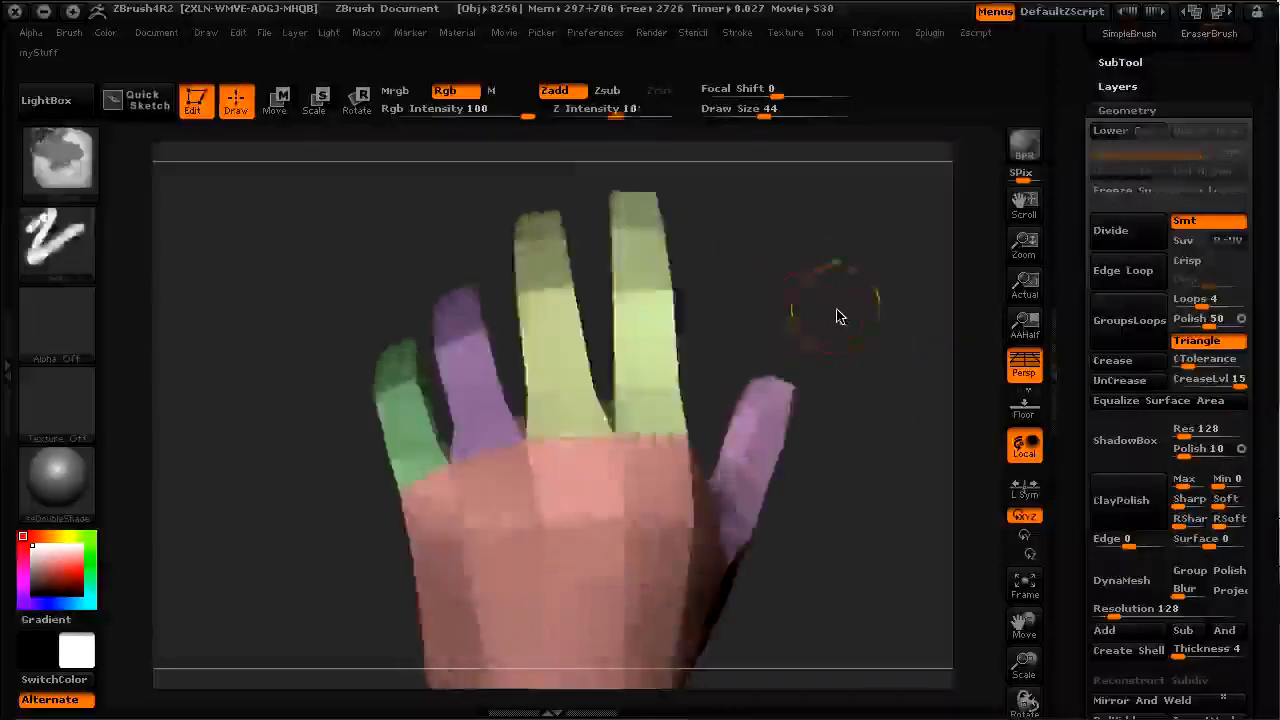
# Step: Examine the low-resolution hand's fingers, thumb and wrist from several angles
pyautogui.moveTo(845, 287)
pyautogui.mouseDown()
pyautogui.moveTo(810, 320)
pyautogui.moveTo(814, 296)
pyautogui.mouseUp()
pyautogui.moveTo(350, 268)
pyautogui.keyDown('alt'); pyautogui.mouseDown()
pyautogui.moveTo(369, 409)
pyautogui.moveTo(383, 423)
pyautogui.mouseUp(); pyautogui.keyUp('alt')
pyautogui.press('[')
pyautogui.moveTo(513, 291); pyautogui.dragTo(612, 515)
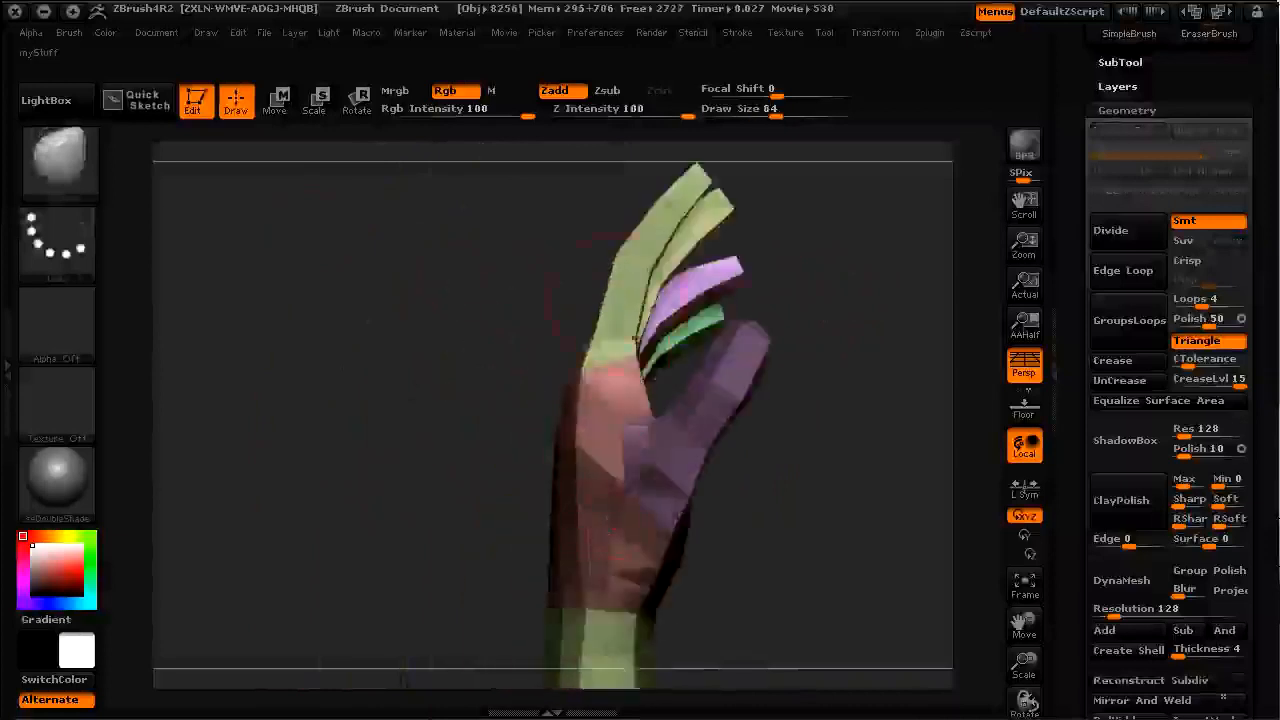
pyautogui.moveTo(487, 448)
pyautogui.mouseDown()
pyautogui.moveTo(466, 494)
pyautogui.moveTo(491, 360)
pyautogui.moveTo(463, 503)
pyautogui.moveTo(477, 323)
pyautogui.moveTo(483, 471)
pyautogui.moveTo(426, 357)
pyautogui.moveTo(457, 367)
pyautogui.mouseUp()
pyautogui.moveTo(762, 488); pyautogui.dragTo(713, 540)
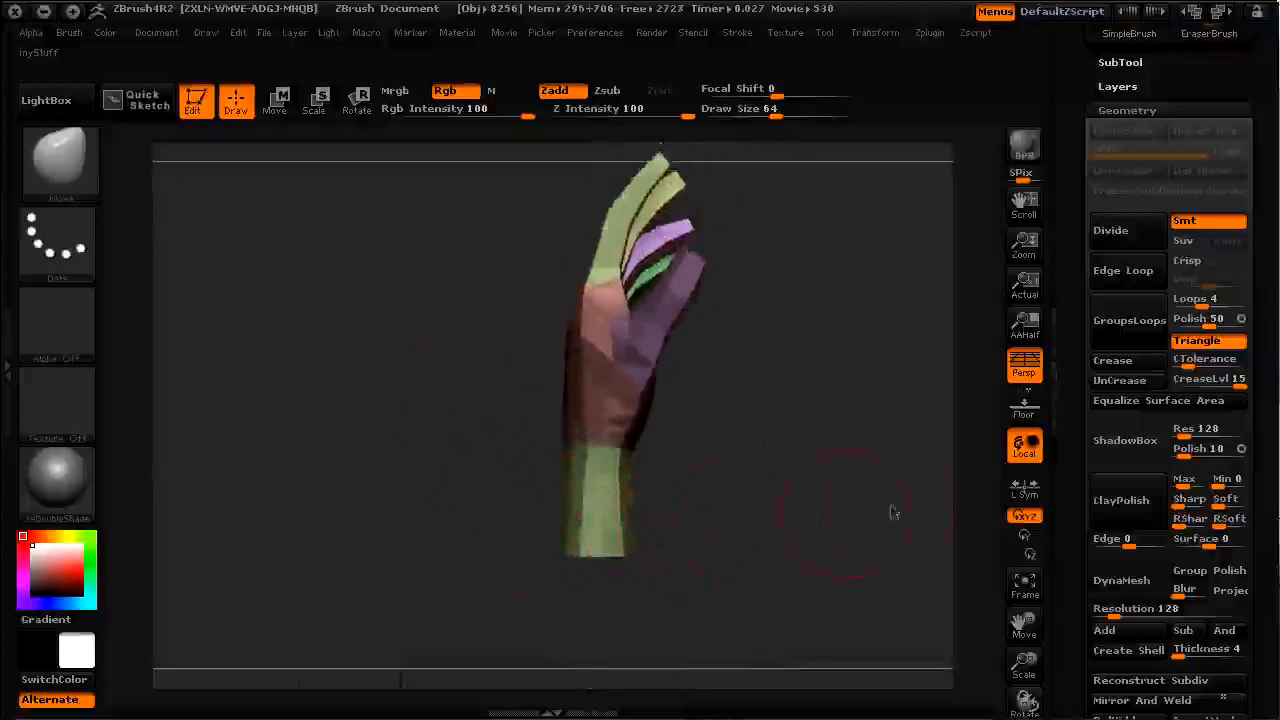
pyautogui.moveTo(1076, 627); pyautogui.dragTo(1074, 597)
pyautogui.moveTo(794, 423); pyautogui.dragTo(727, 341)
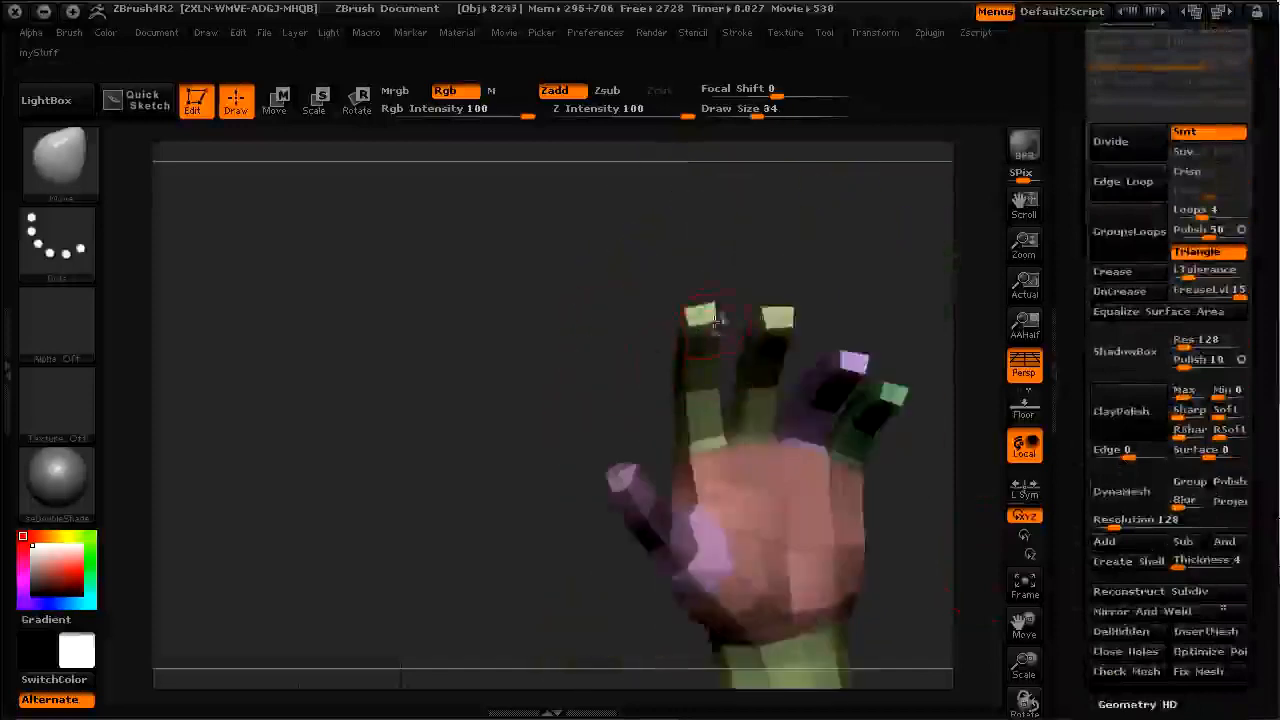
pyautogui.moveTo(537, 349); pyautogui.dragTo(722, 422)
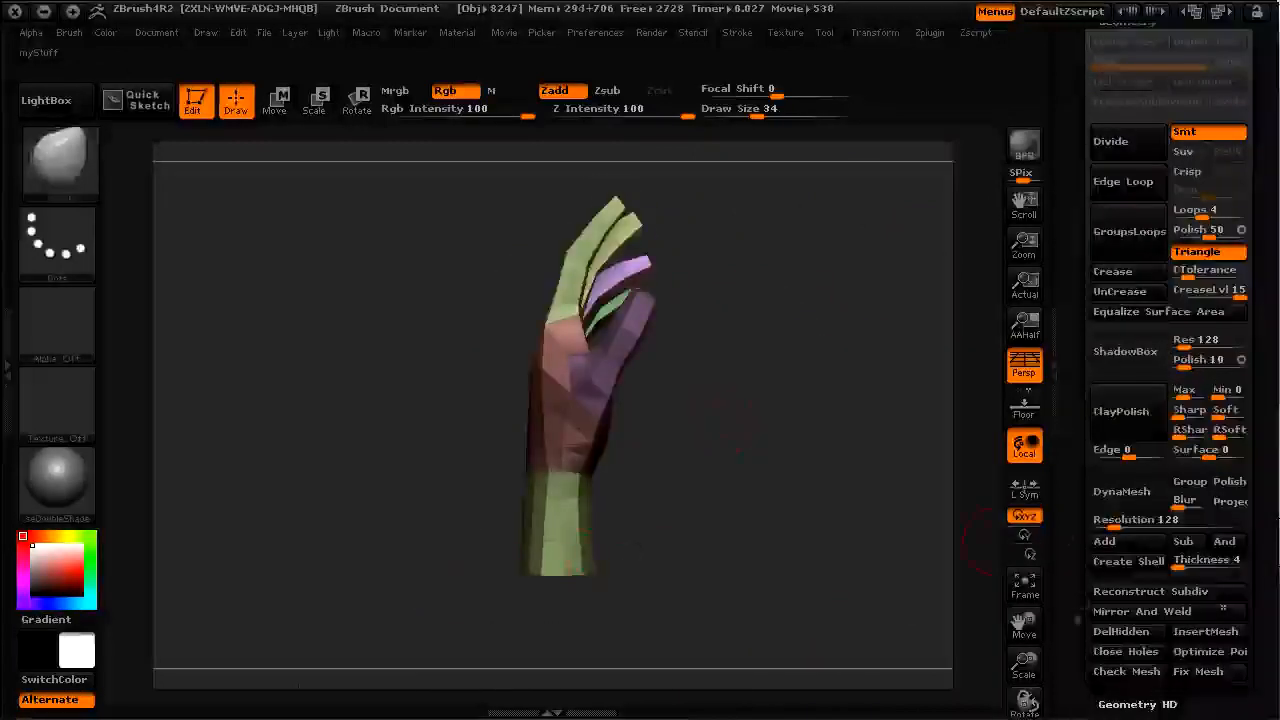
pyautogui.click(1113, 437)
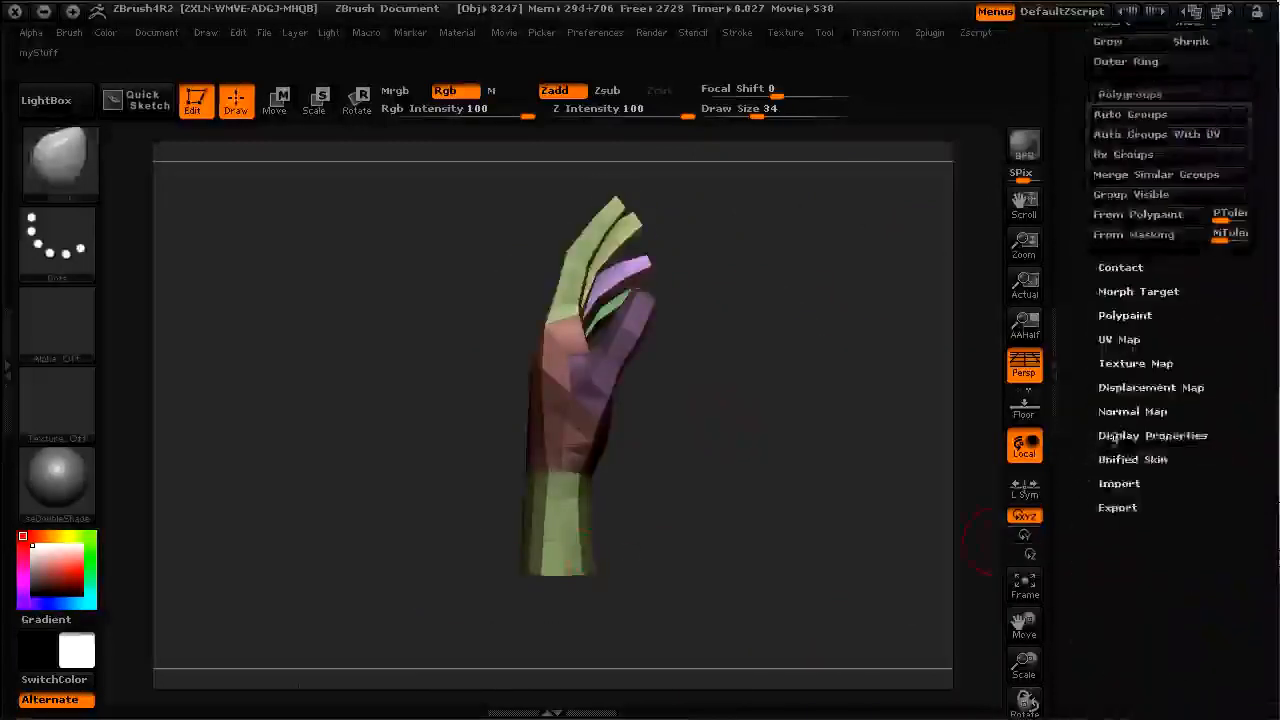
pyautogui.click(1110, 436)
# Step: Isolate the cap polygons at the open end of the wrist, hiding the rest of the hand
pyautogui.moveTo(765, 470); pyautogui.dragTo(820, 482)
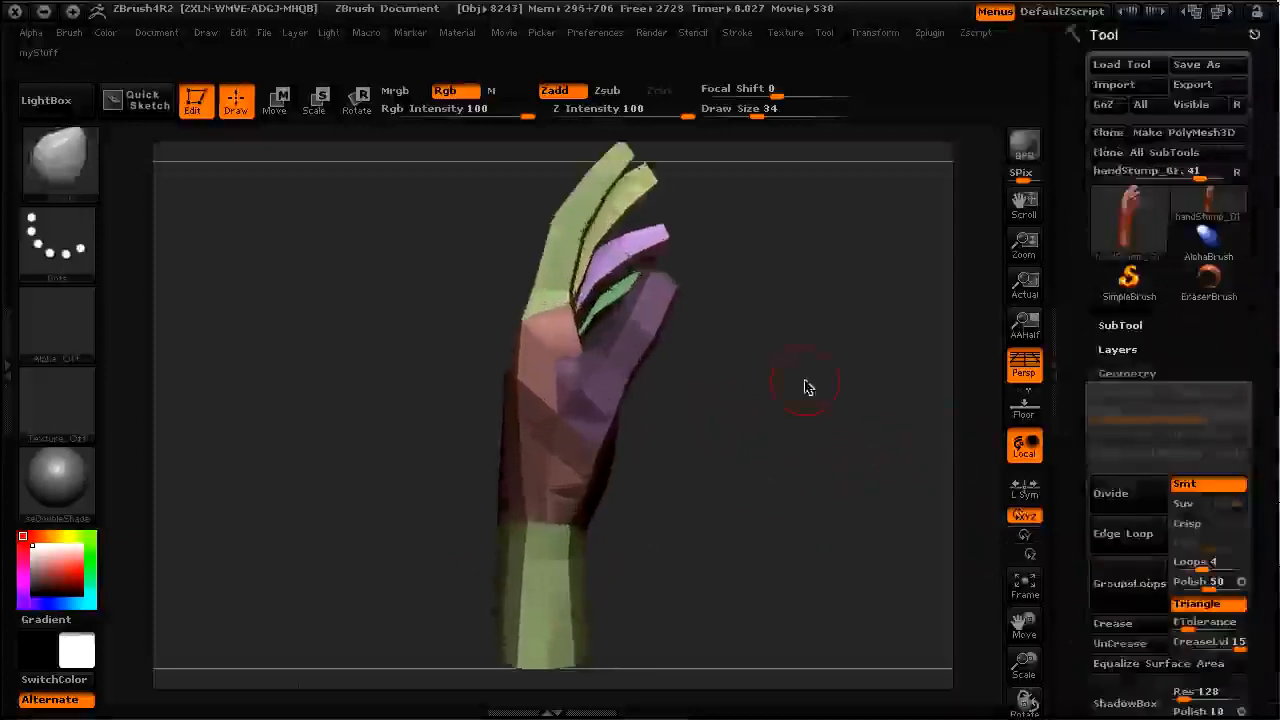
pyautogui.moveTo(676, 619); pyautogui.dragTo(490, 448)
pyautogui.moveTo(411, 550); pyautogui.dragTo(385, 503)
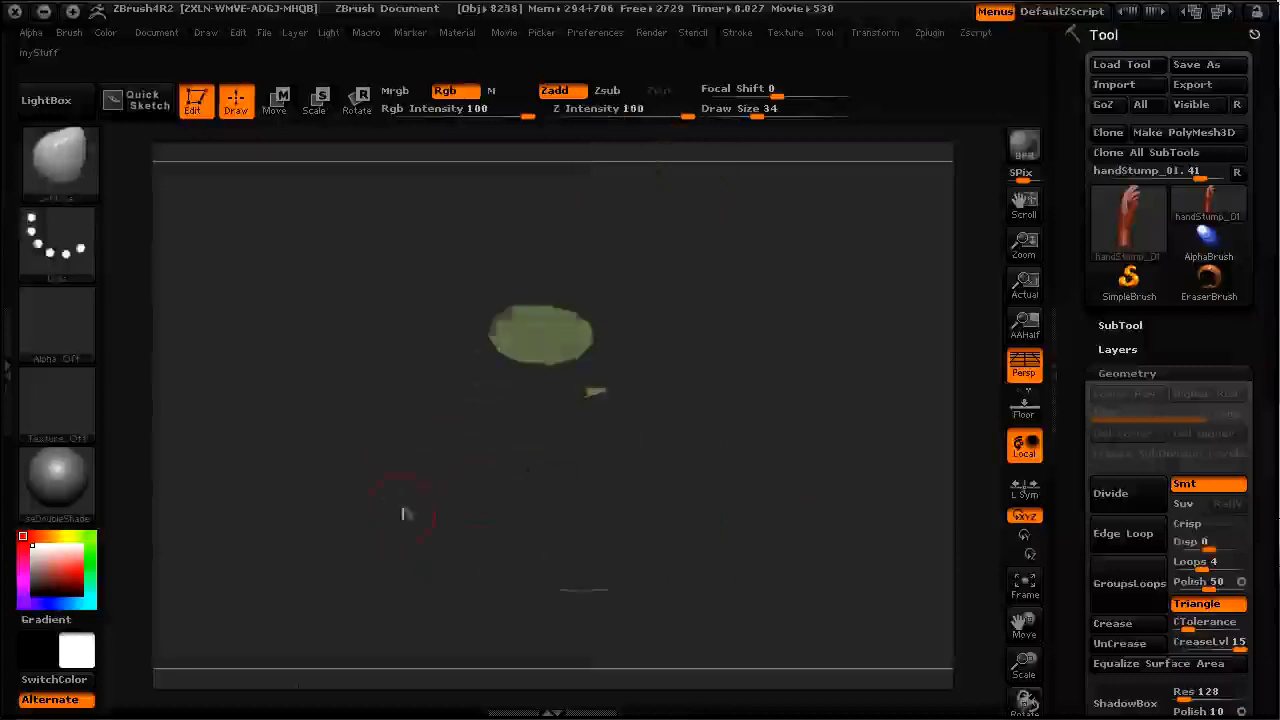
# Step: Set the crease level to 4 and the crease tolerance to its maximum, crease the wrist cap's edges, and unhide the full hand
pyautogui.scroll(-3, 1070, 590)
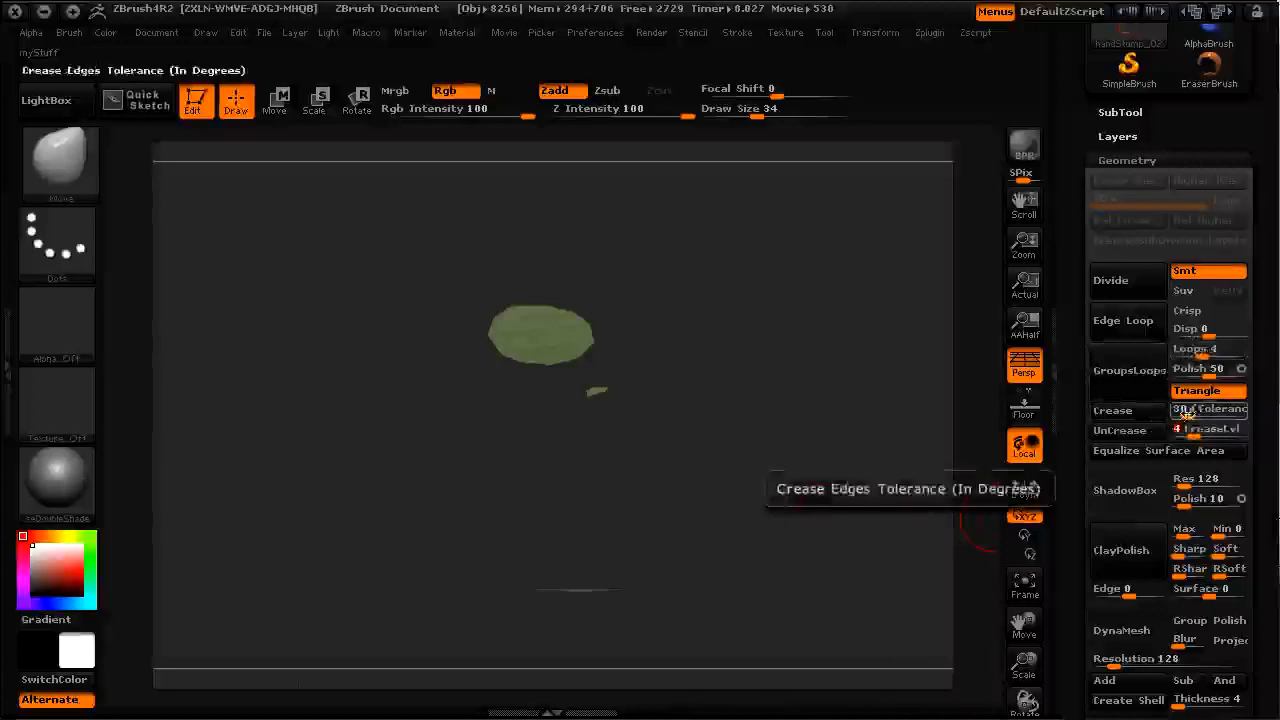
pyautogui.moveTo(1188, 413); pyautogui.dragTo(1251, 413)
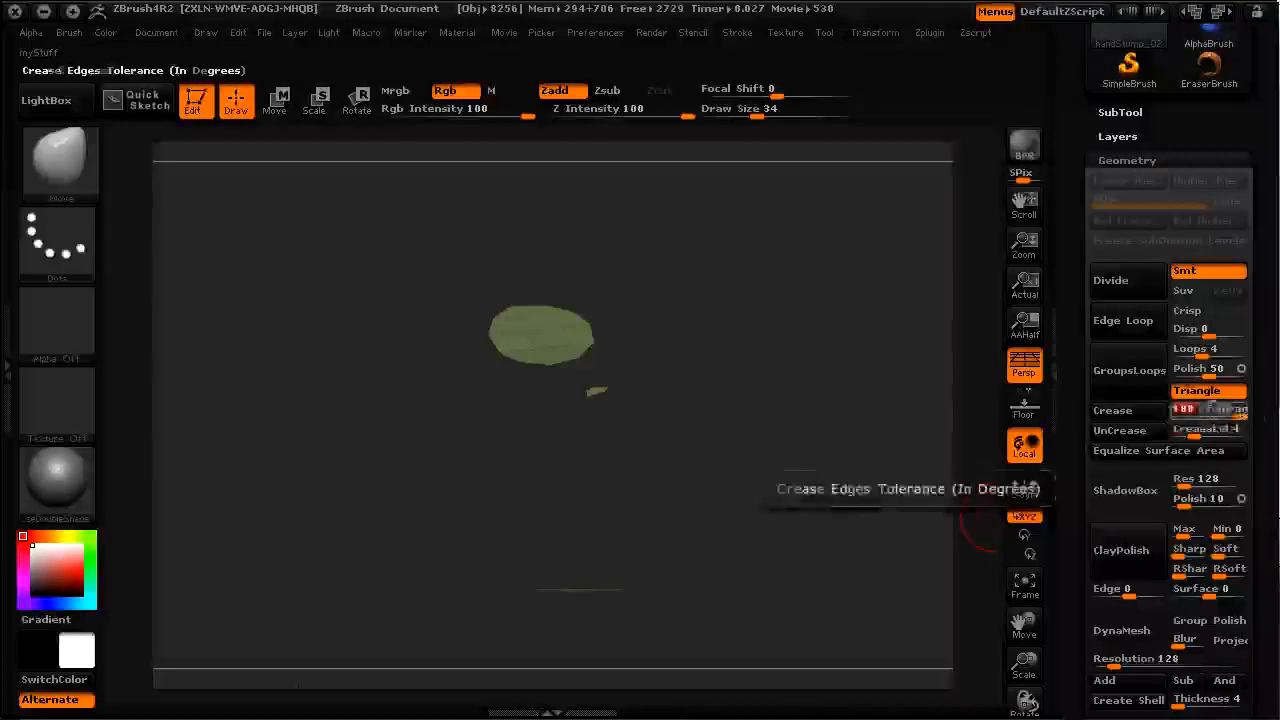
pyautogui.click(1108, 414)
pyautogui.moveTo(801, 405); pyautogui.dragTo(814, 441)
pyautogui.keyDown('ctrl'); pyautogui.keyDown('shift'); pyautogui.click(970, 498); pyautogui.keyUp('shift'); pyautogui.keyUp('ctrl')
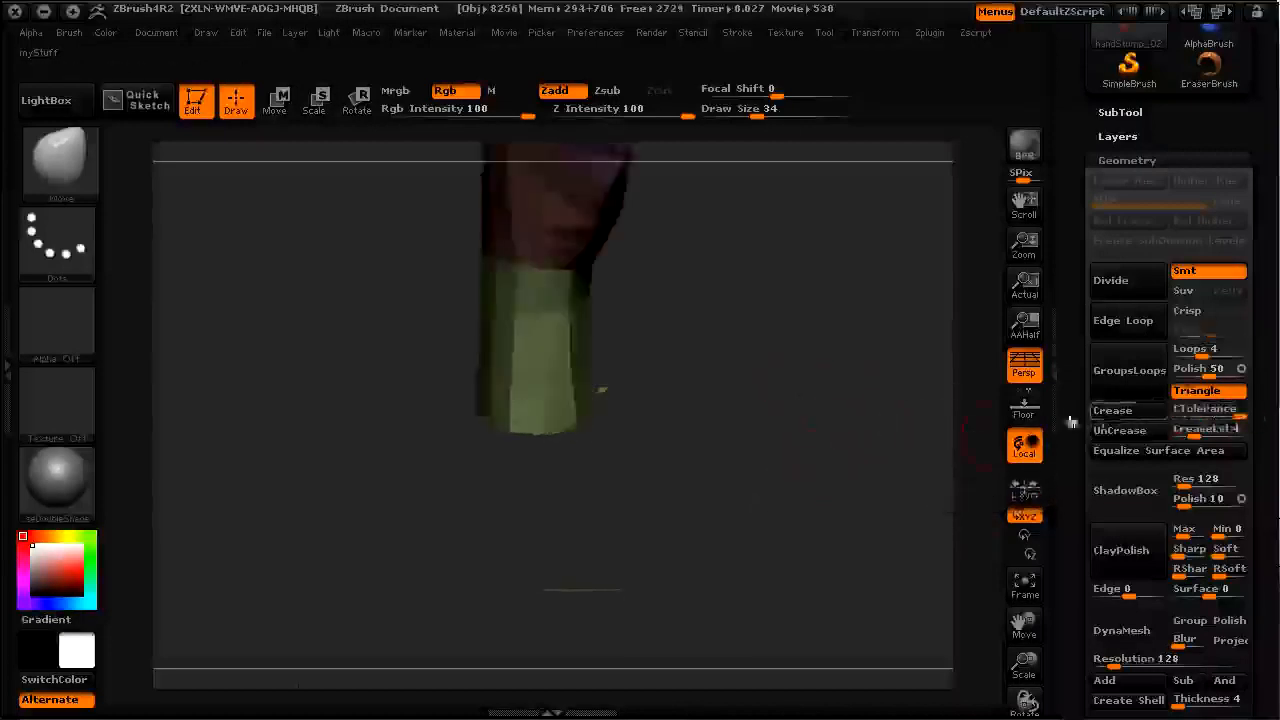
# Step: Subdivide the hand mesh three times with smoothing on to check the creased wrist edge
pyautogui.moveTo(770, 500); pyautogui.dragTo(731, 410)
pyautogui.moveTo(669, 491); pyautogui.dragTo(715, 462)
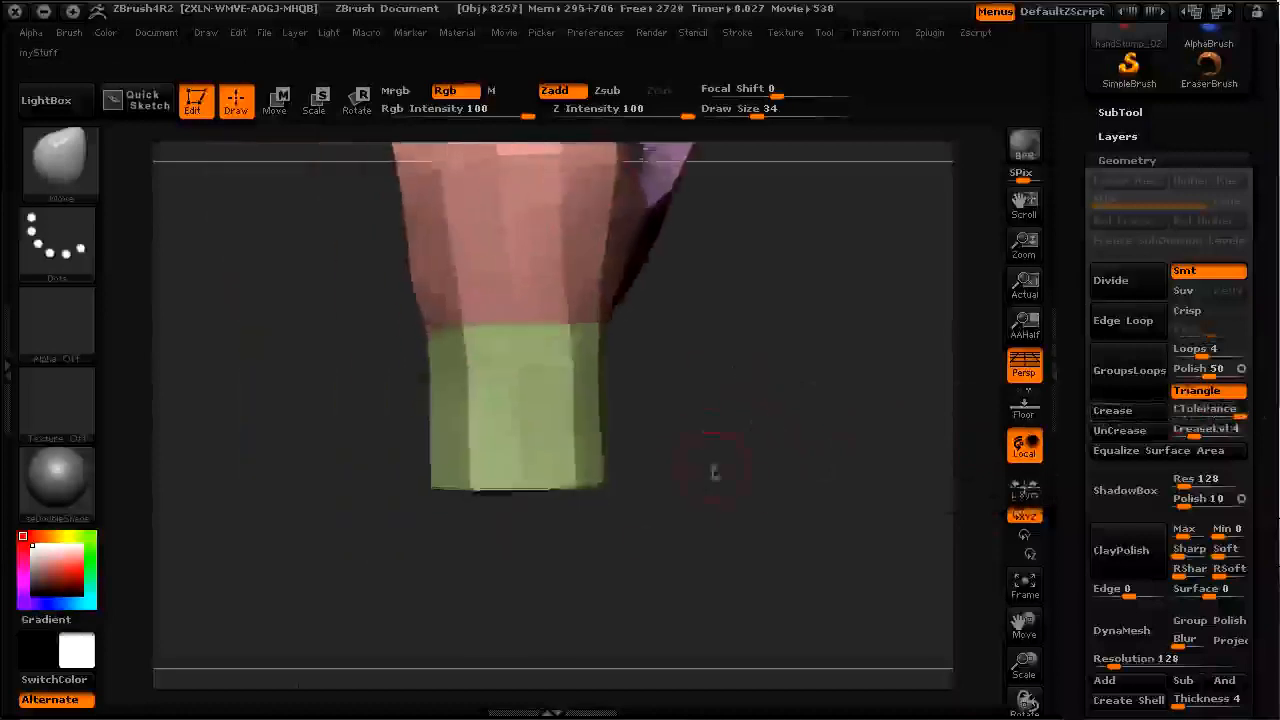
pyautogui.moveTo(554, 519); pyautogui.dragTo(636, 444)
pyautogui.moveTo(626, 262); pyautogui.dragTo(632, 434)
pyautogui.click(1105, 289)
pyautogui.click(1123, 289)
pyautogui.click(1123, 289)
pyautogui.moveTo(840, 306); pyautogui.dragTo(851, 400)
# Step: Undo the three subdivisions of the hand mesh
pyautogui.hotkey('ctrl', 'z')
pyautogui.hotkey('ctrl', 'z')
pyautogui.hotkey('ctrl', 'z')
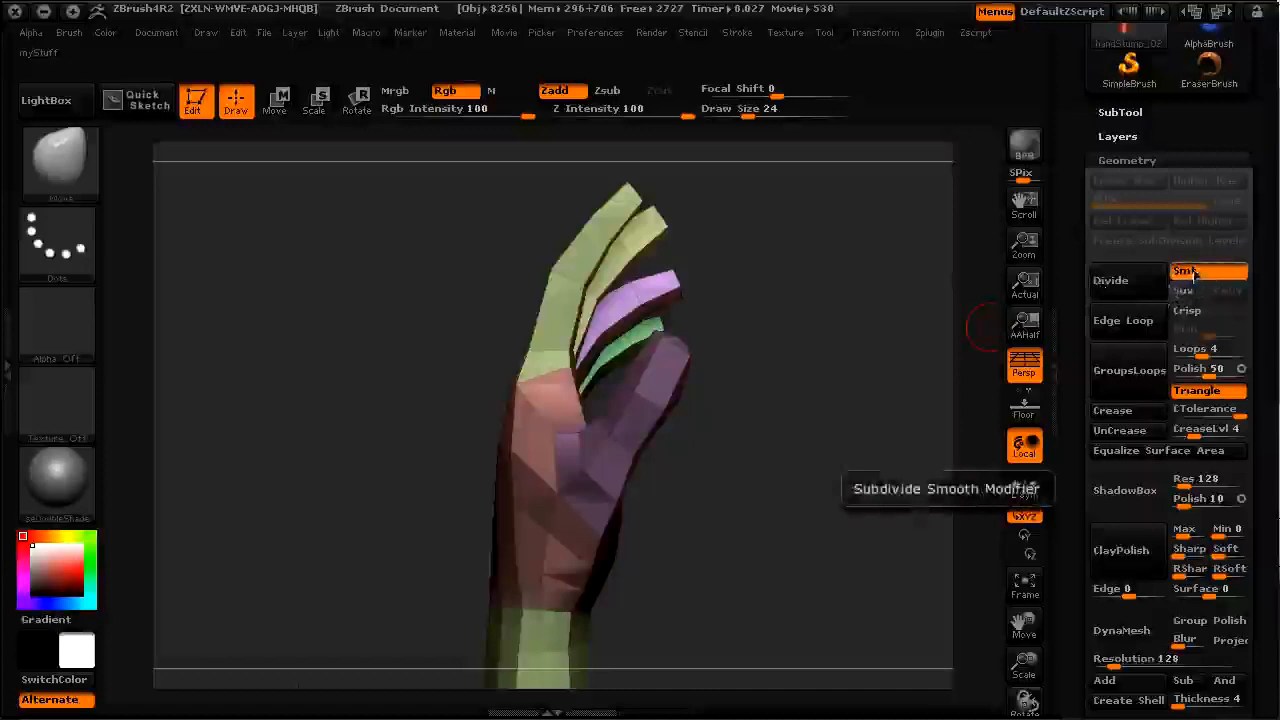
# Step: Turn off subdivision smoothing and divide the hand mesh to level 3, keeping its faceted shape
pyautogui.click(1196, 272)
pyautogui.moveTo(851, 380); pyautogui.dragTo(713, 437)
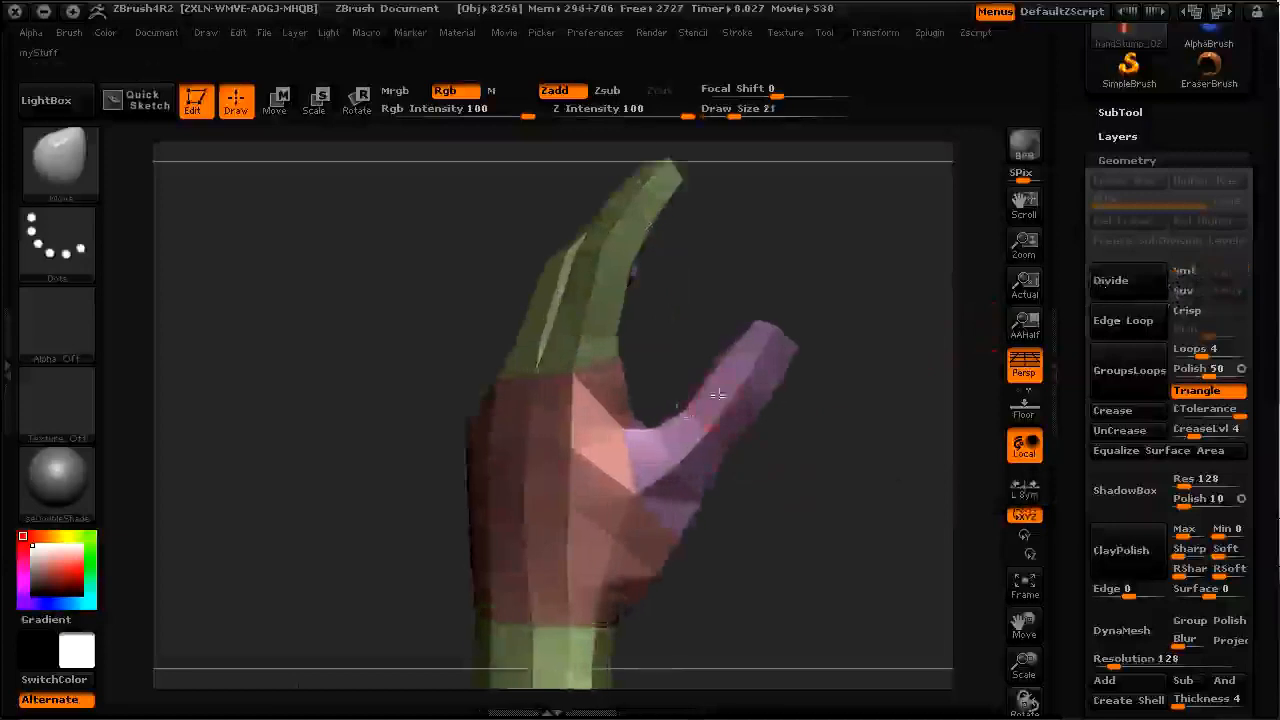
pyautogui.moveTo(662, 322)
pyautogui.mouseDown()
pyautogui.moveTo(700, 306)
pyautogui.moveTo(711, 323)
pyautogui.moveTo(703, 374)
pyautogui.moveTo(714, 363)
pyautogui.moveTo(602, 325)
pyautogui.mouseUp()
pyautogui.press('[')
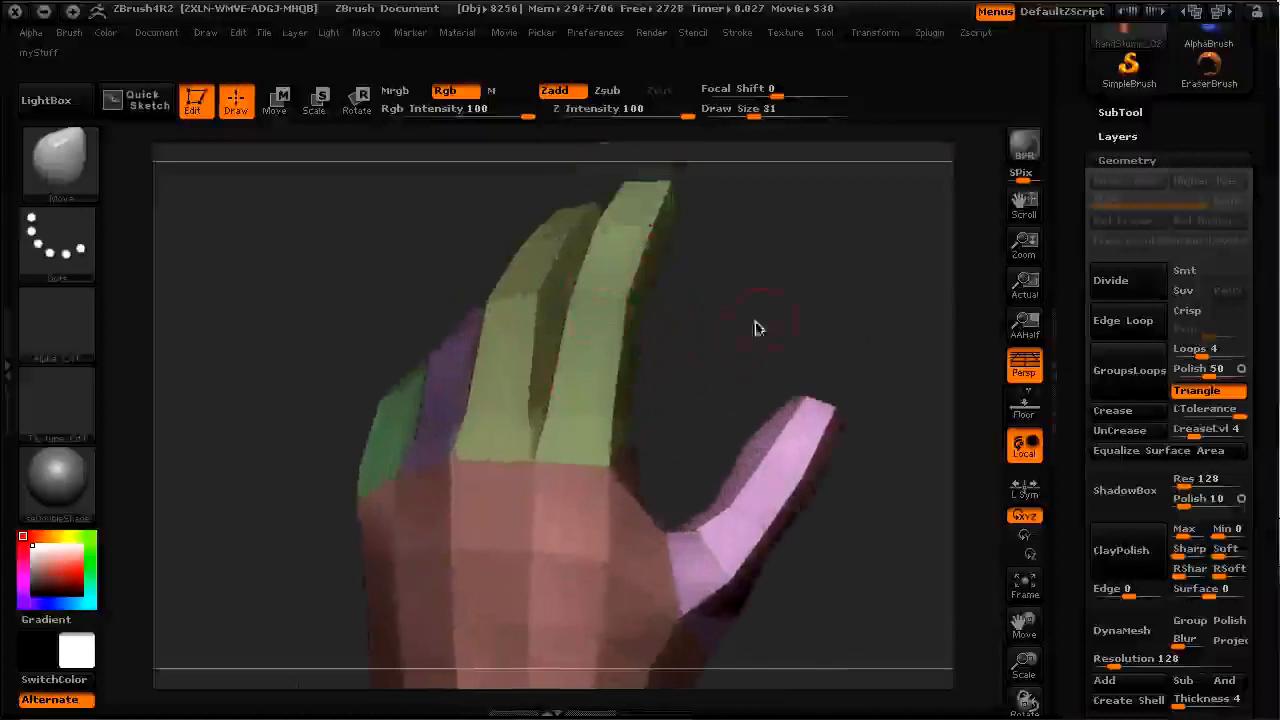
pyautogui.moveTo(770, 320); pyautogui.dragTo(780, 320)
pyautogui.click(1125, 288)
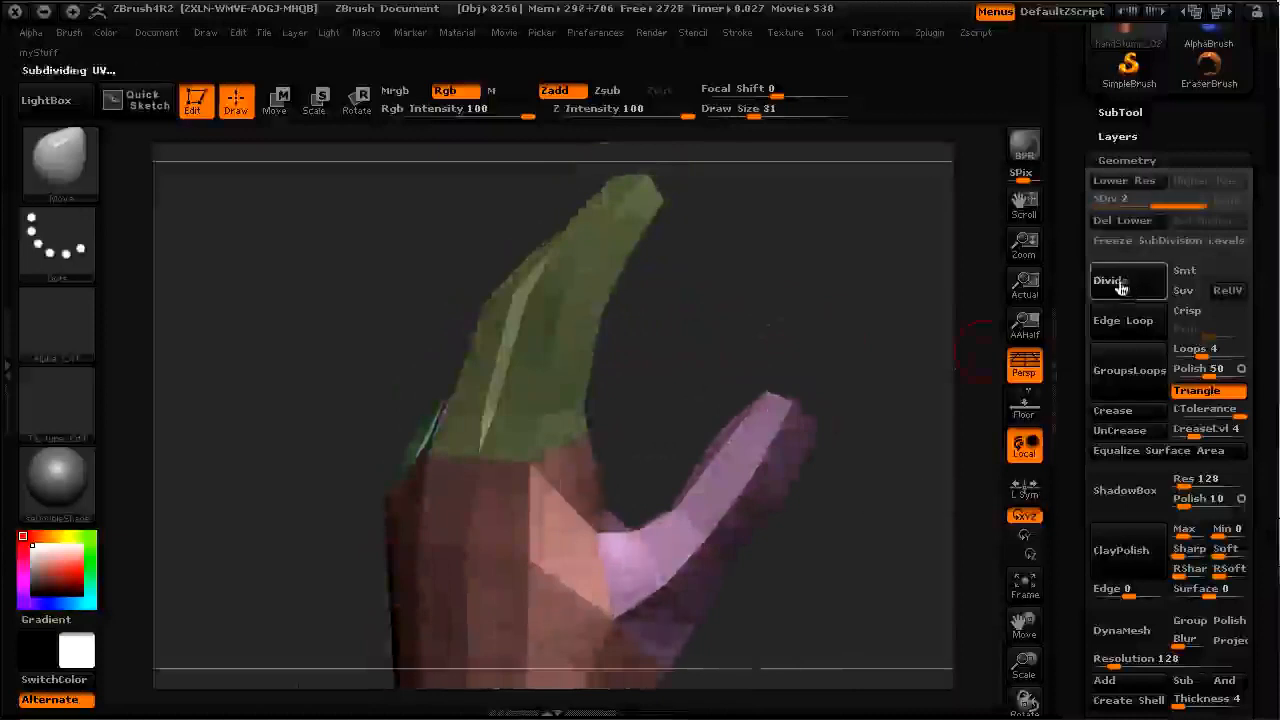
pyautogui.moveTo(886, 329)
pyautogui.mouseDown()
pyautogui.moveTo(823, 280)
pyautogui.moveTo(849, 277)
pyautogui.moveTo(798, 329)
pyautogui.mouseUp()
pyautogui.moveTo(637, 553); pyautogui.dragTo(666, 309)
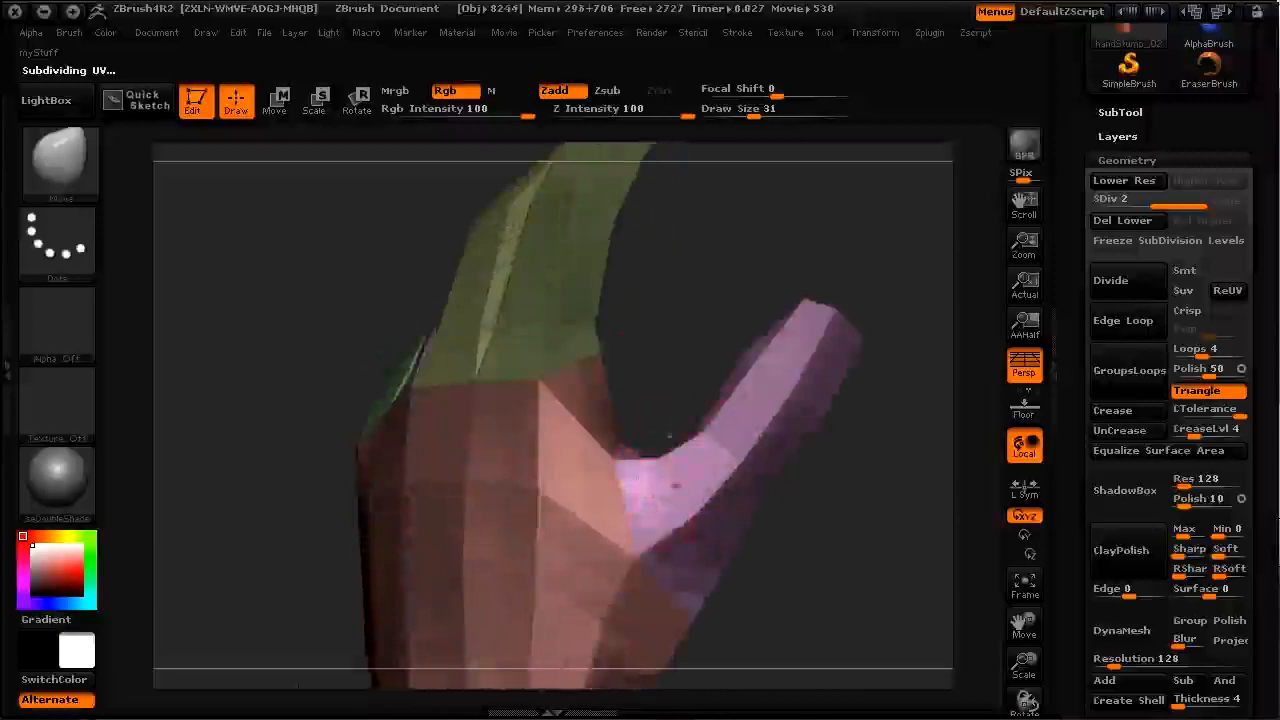
pyautogui.moveTo(678, 370)
pyautogui.mouseDown()
pyautogui.moveTo(686, 349)
pyautogui.moveTo(679, 369)
pyautogui.mouseUp()
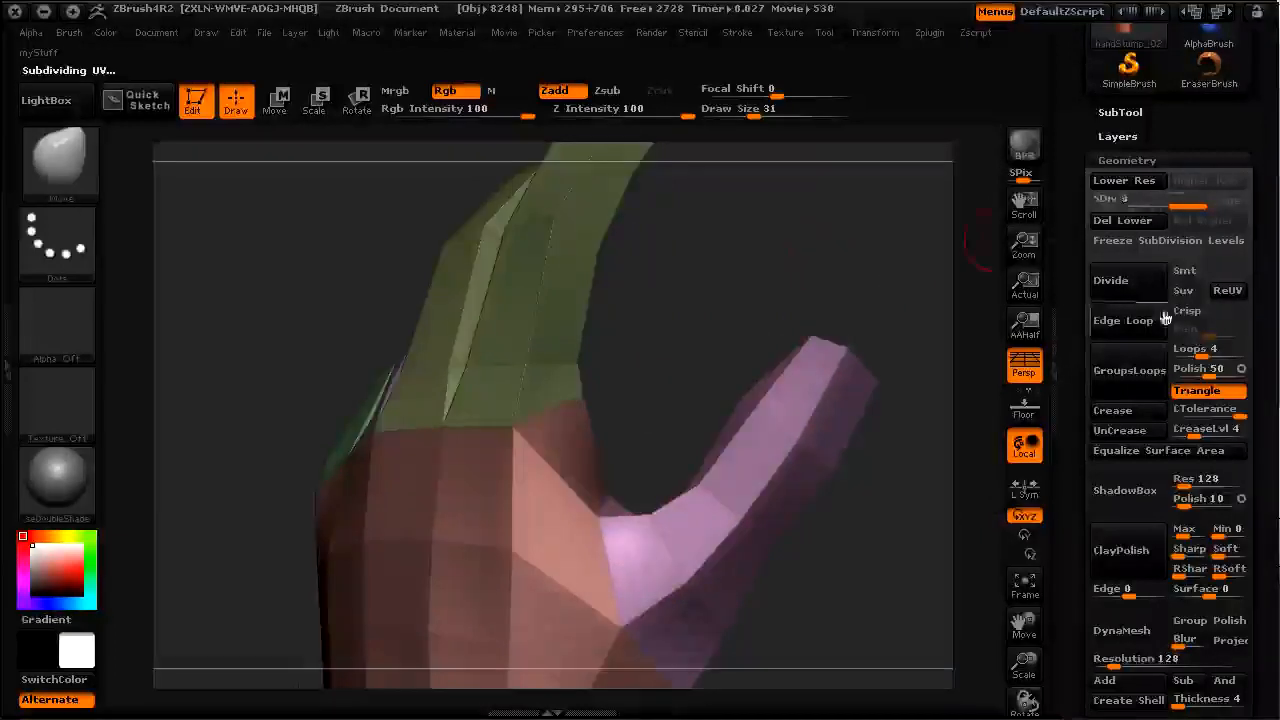
# Step: Turn subdivision smoothing back on and divide the hand mesh to level 5
pyautogui.click(1185, 271)
pyautogui.click(1128, 286)
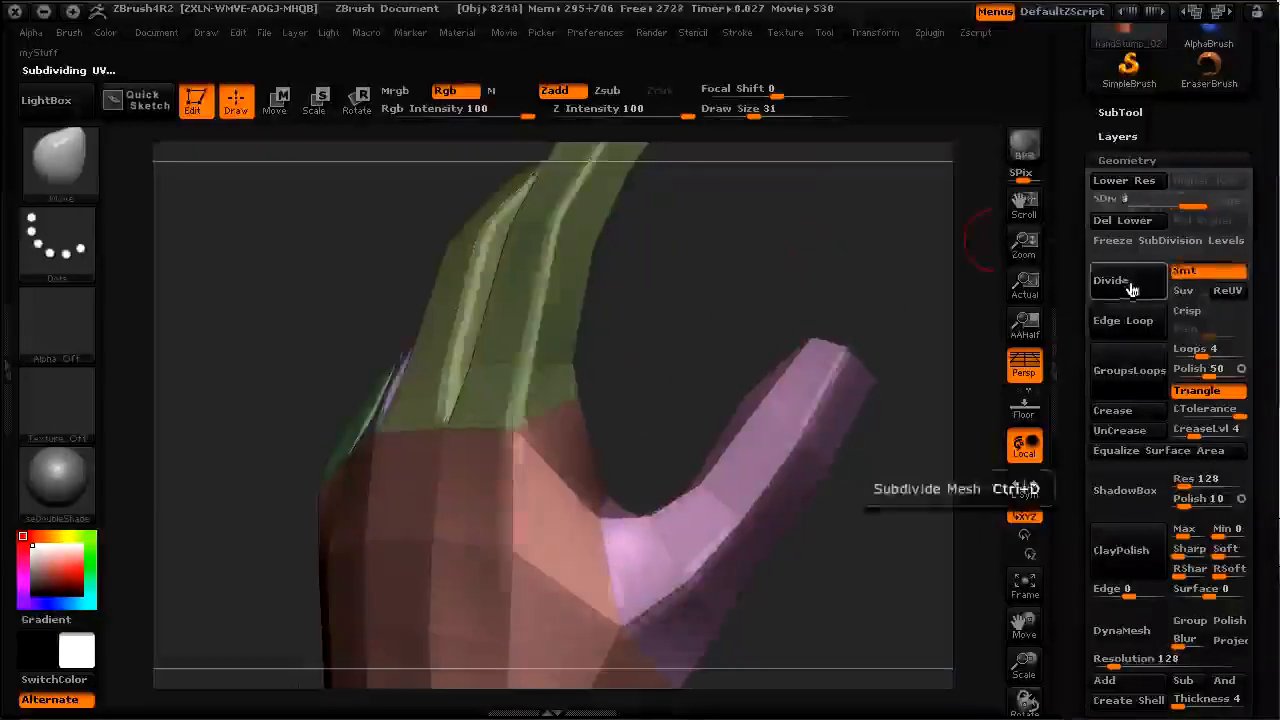
pyautogui.keyDown('alt'); pyautogui.moveTo(836, 272); pyautogui.dragTo(941, 320); pyautogui.keyUp('alt')
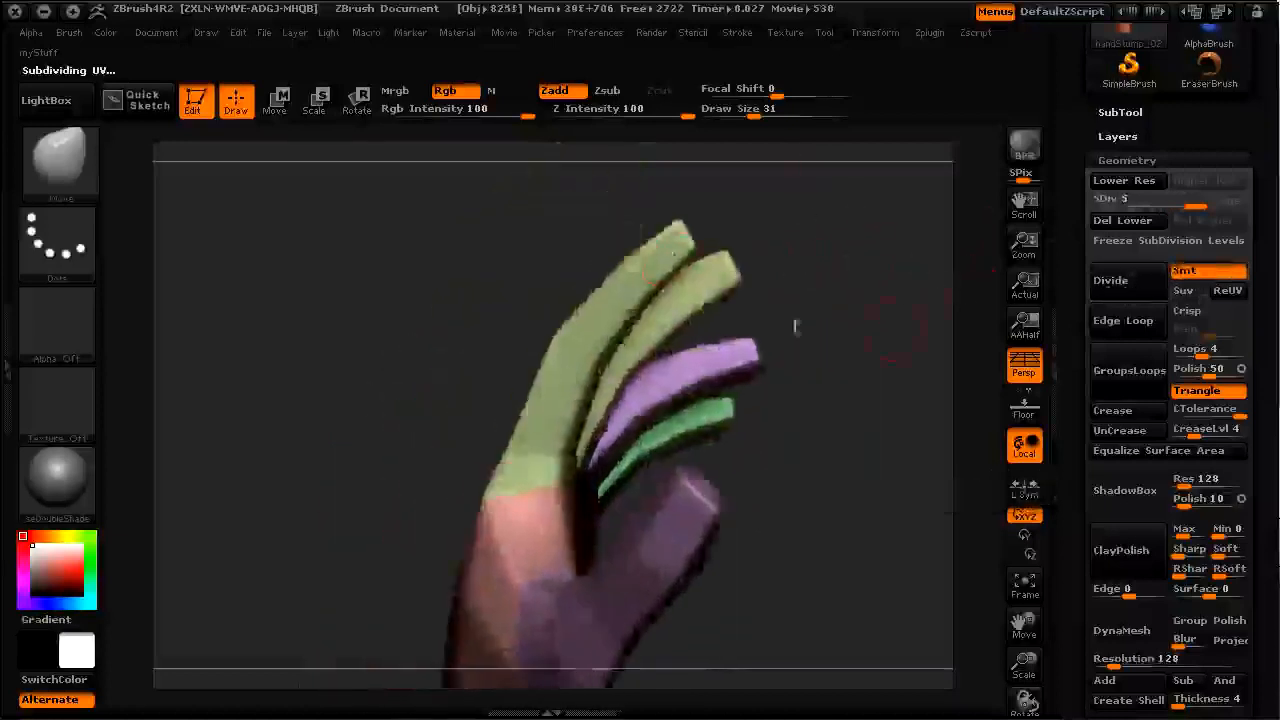
# Step: Isolate one yellow-green finger of the divided hand and inspect its softened edges
pyautogui.moveTo(516, 290); pyautogui.dragTo(538, 347)
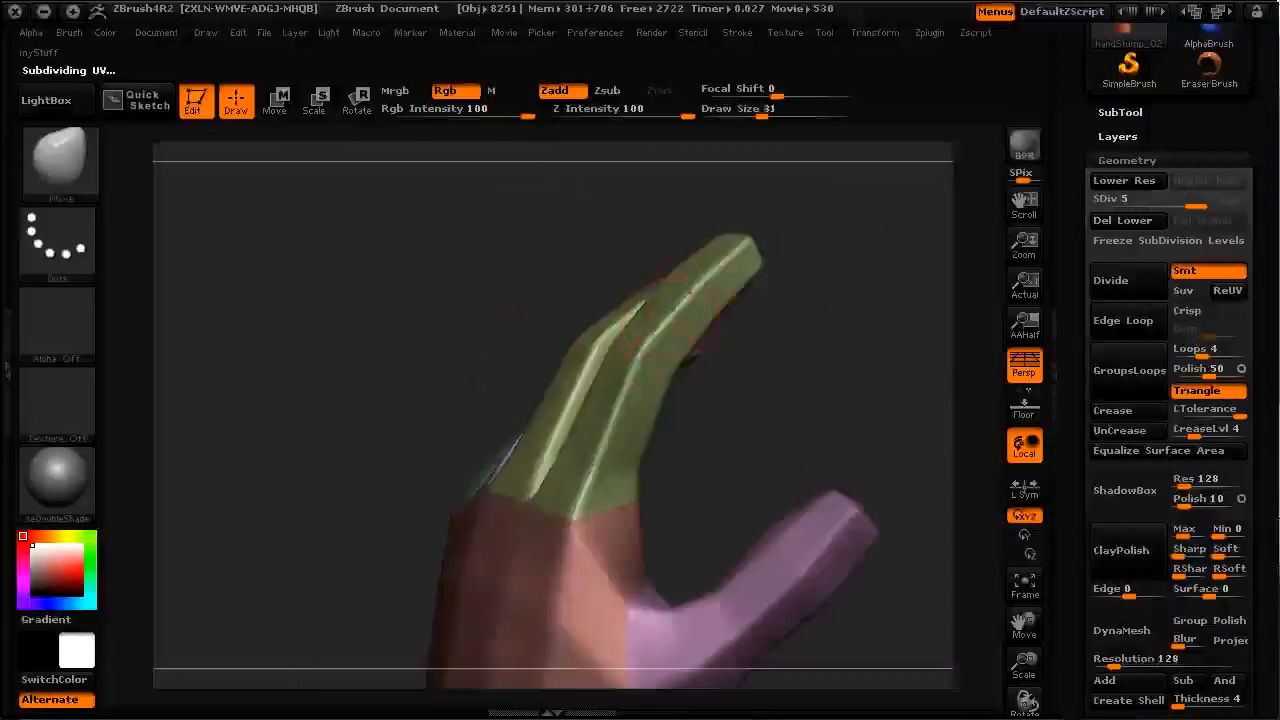
pyautogui.moveTo(803, 351)
pyautogui.mouseDown()
pyautogui.moveTo(829, 371)
pyautogui.moveTo(795, 374)
pyautogui.mouseUp()
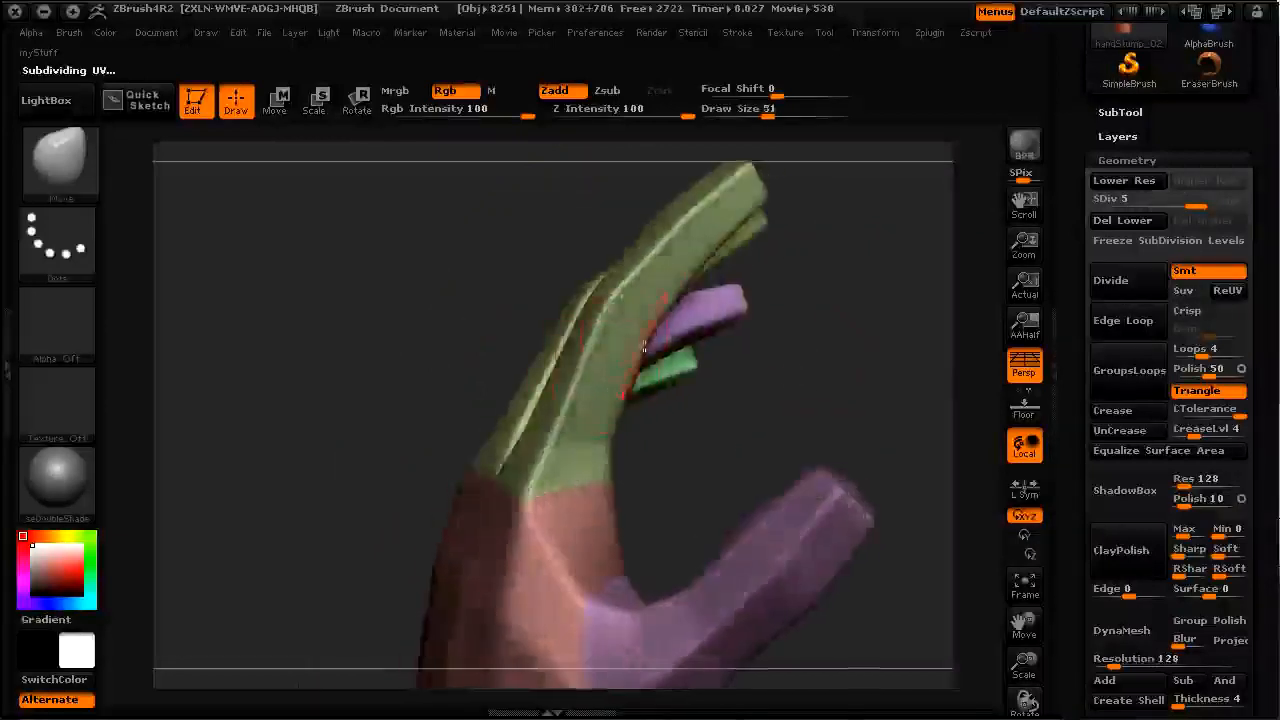
pyautogui.moveTo(558, 402); pyautogui.dragTo(689, 258)
pyautogui.keyDown('ctrl'); pyautogui.keyDown('shift'); pyautogui.click(454, 345); pyautogui.keyUp('shift'); pyautogui.keyUp('ctrl')
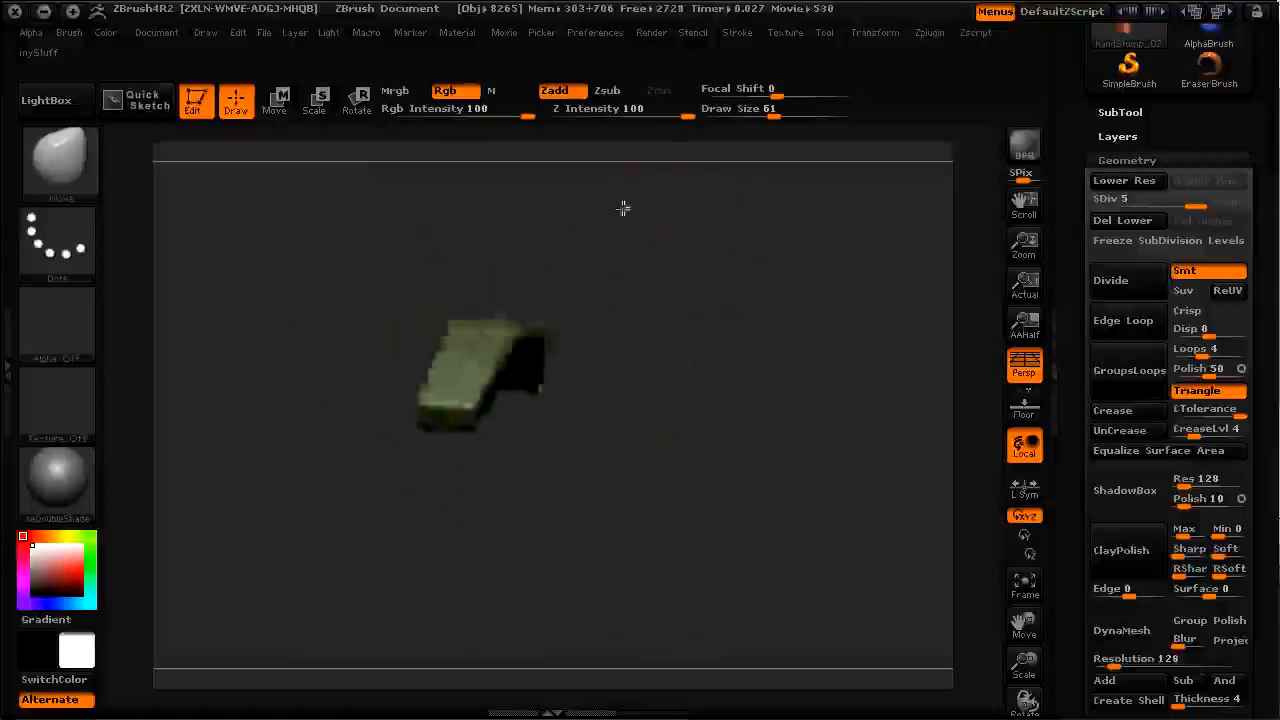
pyautogui.moveTo(653, 210); pyautogui.dragTo(559, 345)
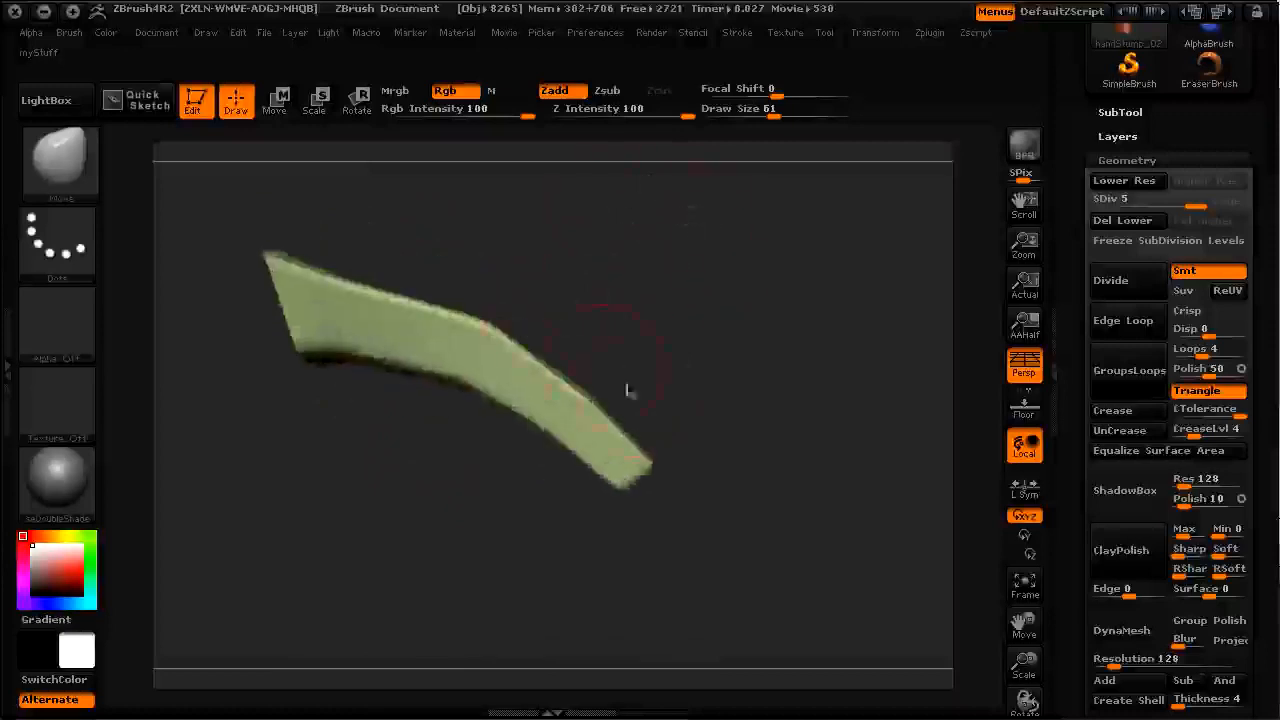
# Step: Unhide the rest of the hand and undo the last stroke on the back of the palm
pyautogui.moveTo(584, 268); pyautogui.dragTo(689, 234)
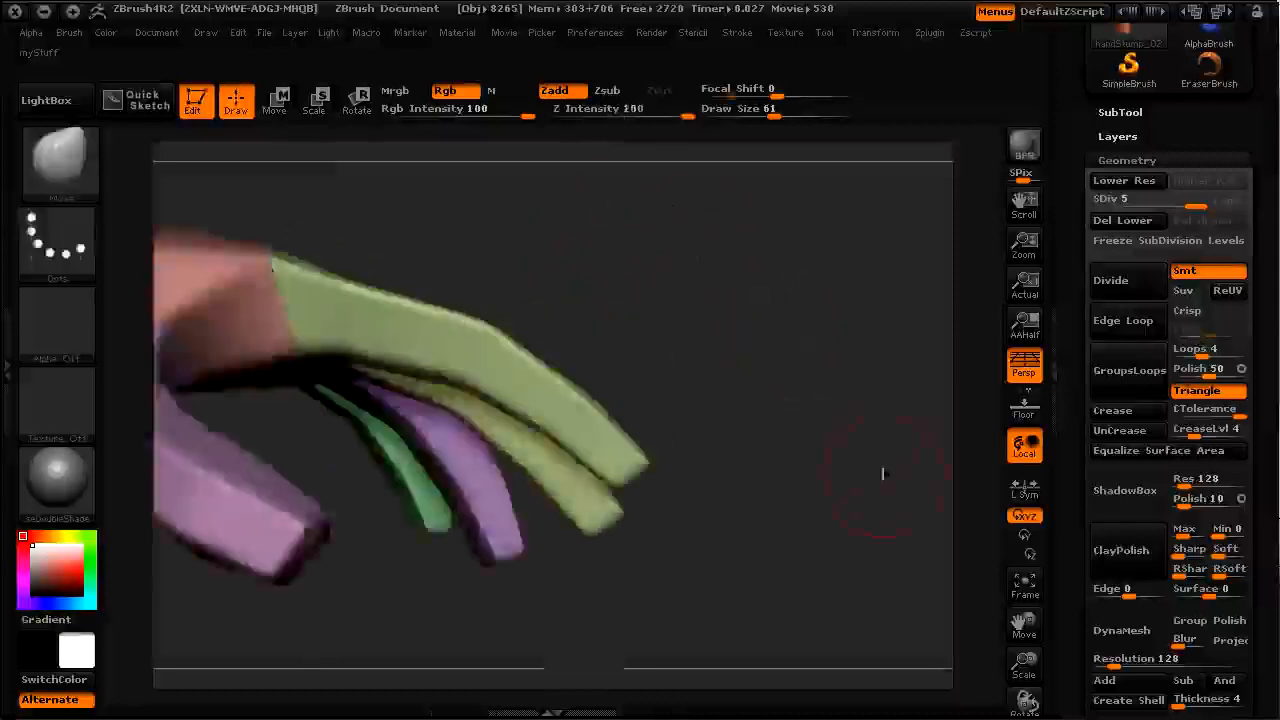
pyautogui.moveTo(865, 358); pyautogui.dragTo(433, 357)
pyautogui.moveTo(322, 272); pyautogui.dragTo(463, 345)
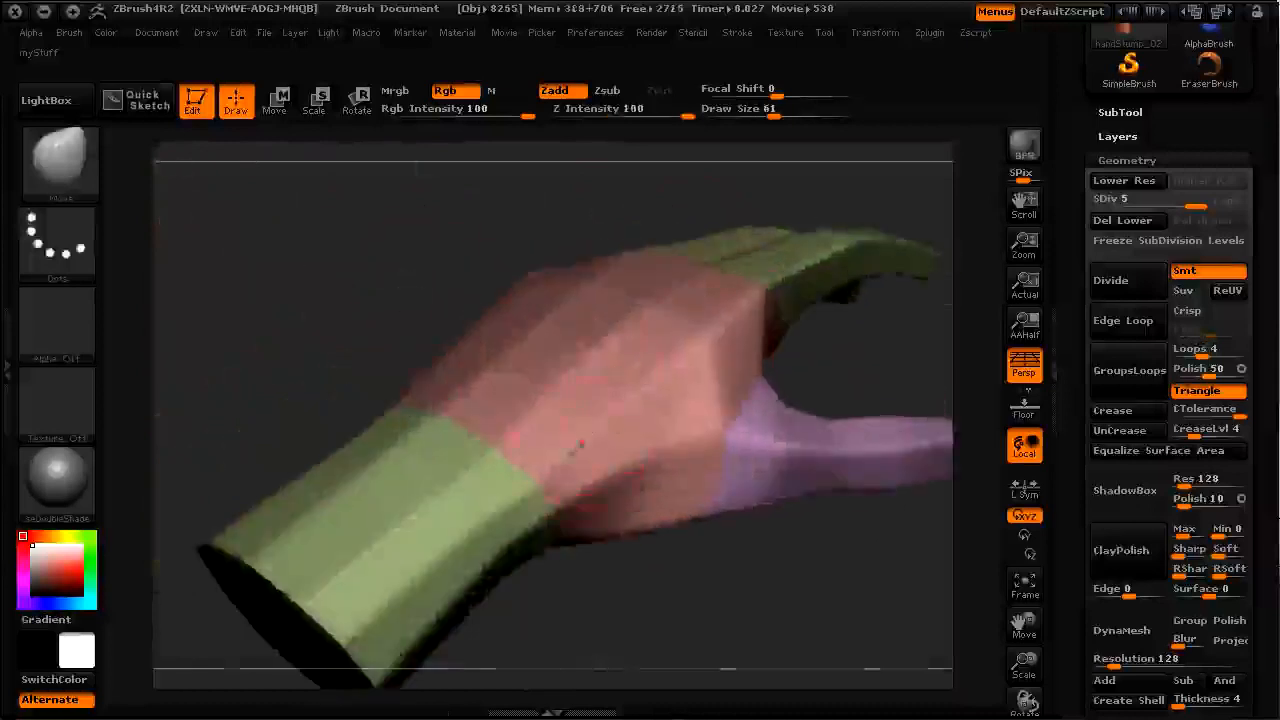
pyautogui.keyDown('alt'); pyautogui.moveTo(715, 342); pyautogui.dragTo(705, 348); pyautogui.keyUp('alt')
pyautogui.hotkey('ctrl', 'z')
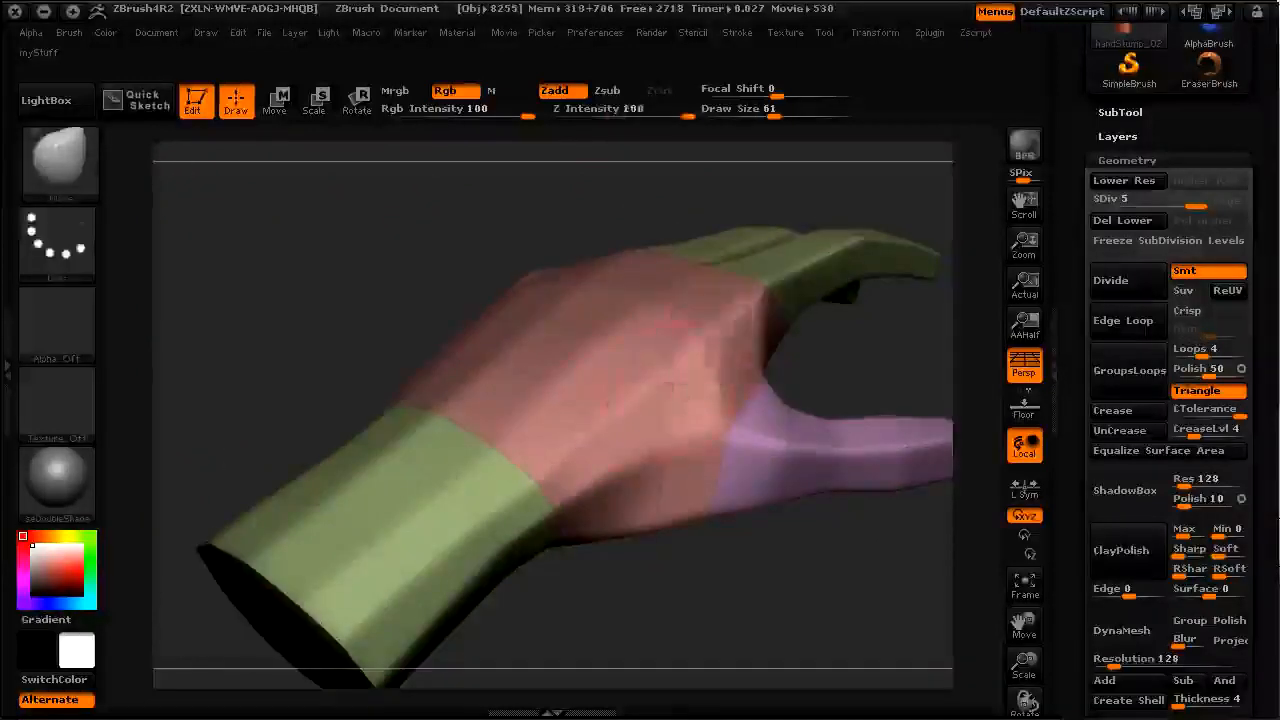
# Step: Switch to the ClayTubes brush and examine the level 5 hand from the thumb side
pyautogui.press('2')
pyautogui.press(']')
pyautogui.moveTo(611, 435); pyautogui.dragTo(663, 372)
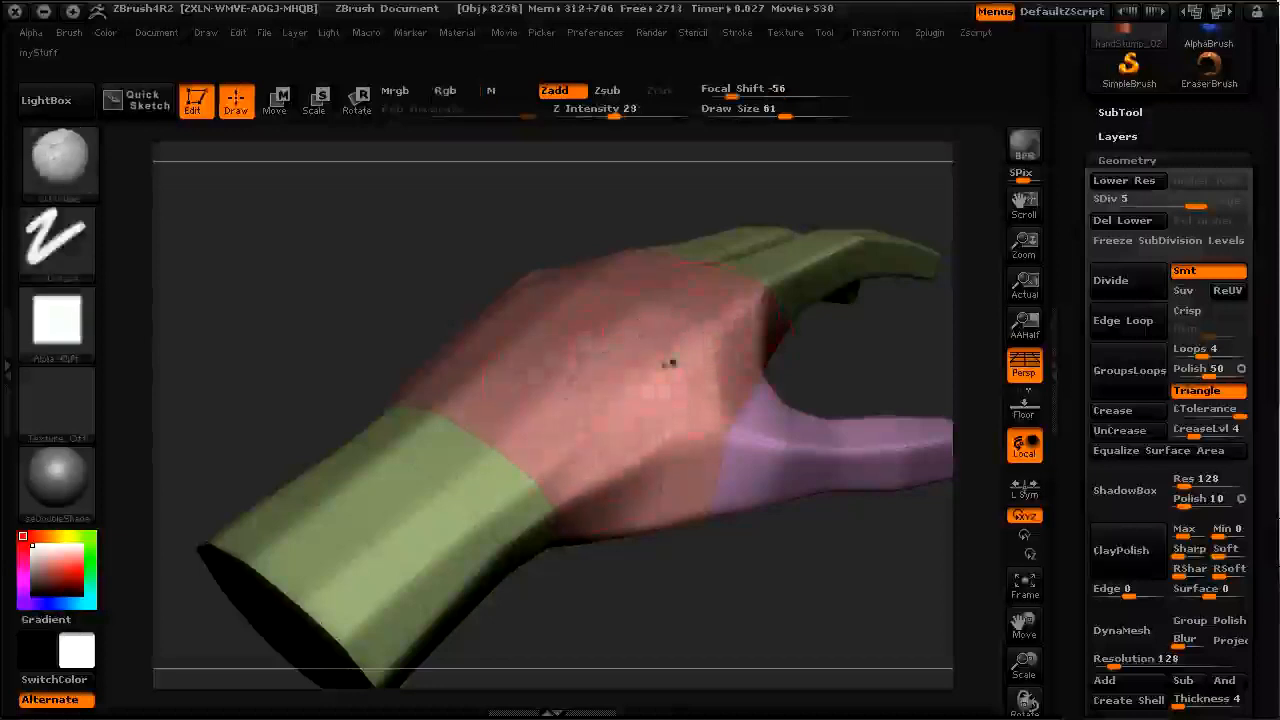
pyautogui.moveTo(457, 334)
pyautogui.mouseDown()
pyautogui.moveTo(357, 274)
pyautogui.moveTo(360, 263)
pyautogui.moveTo(421, 296)
pyautogui.mouseUp()
pyautogui.press('[')
pyautogui.press('shift')
pyautogui.press('shift')
pyautogui.press('shift')
pyautogui.press('shift')
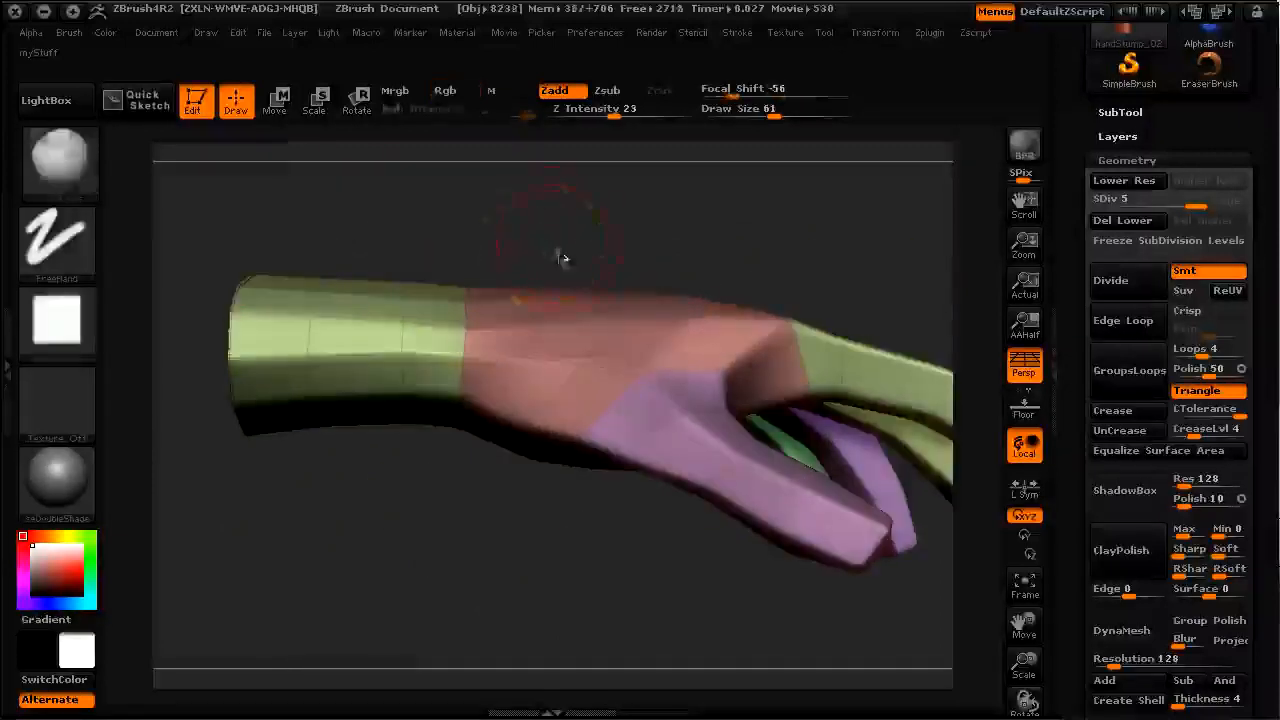
pyautogui.press('shift')
pyautogui.moveTo(620, 243)
pyautogui.keyDown('alt'); pyautogui.mouseDown()
pyautogui.moveTo(609, 212)
pyautogui.moveTo(588, 248)
pyautogui.mouseUp(); pyautogui.keyUp('alt')
pyautogui.moveTo(698, 273)
pyautogui.mouseDown()
pyautogui.moveTo(714, 240)
pyautogui.moveTo(700, 264)
pyautogui.mouseUp()
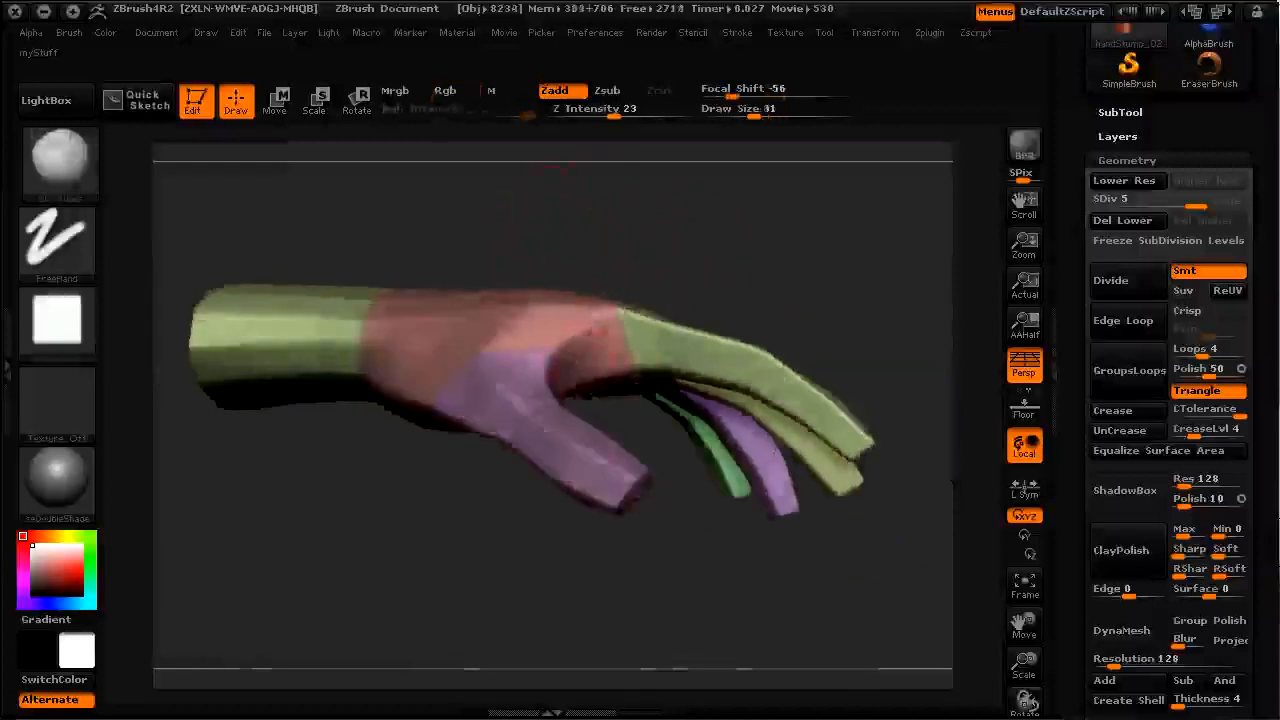
pyautogui.moveTo(770, 245); pyautogui.dragTo(814, 214)
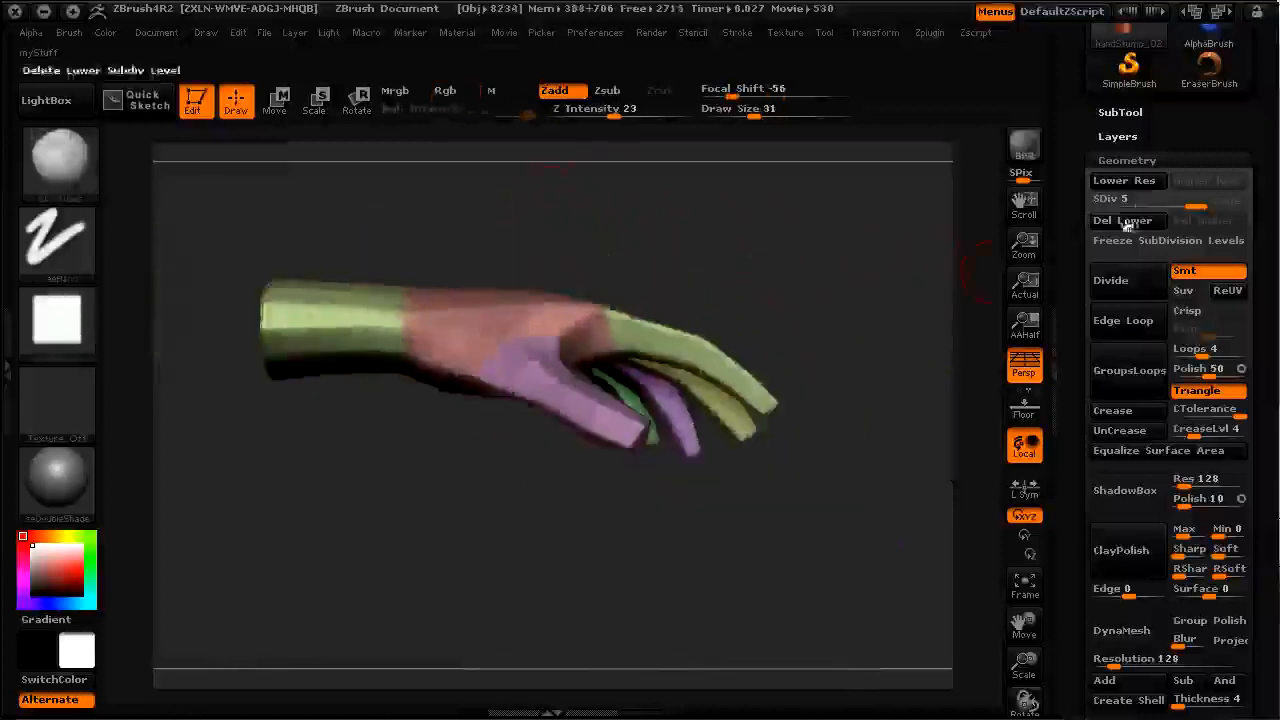
# Step: Lower the hand to subdivision level 1 and reshape the fingers with a large Move brush, draw size 231
pyautogui.moveTo(1195, 200); pyautogui.dragTo(1100, 200)
pyautogui.keyDown('alt'); pyautogui.moveTo(797, 323); pyautogui.dragTo(778, 300); pyautogui.keyUp('alt')
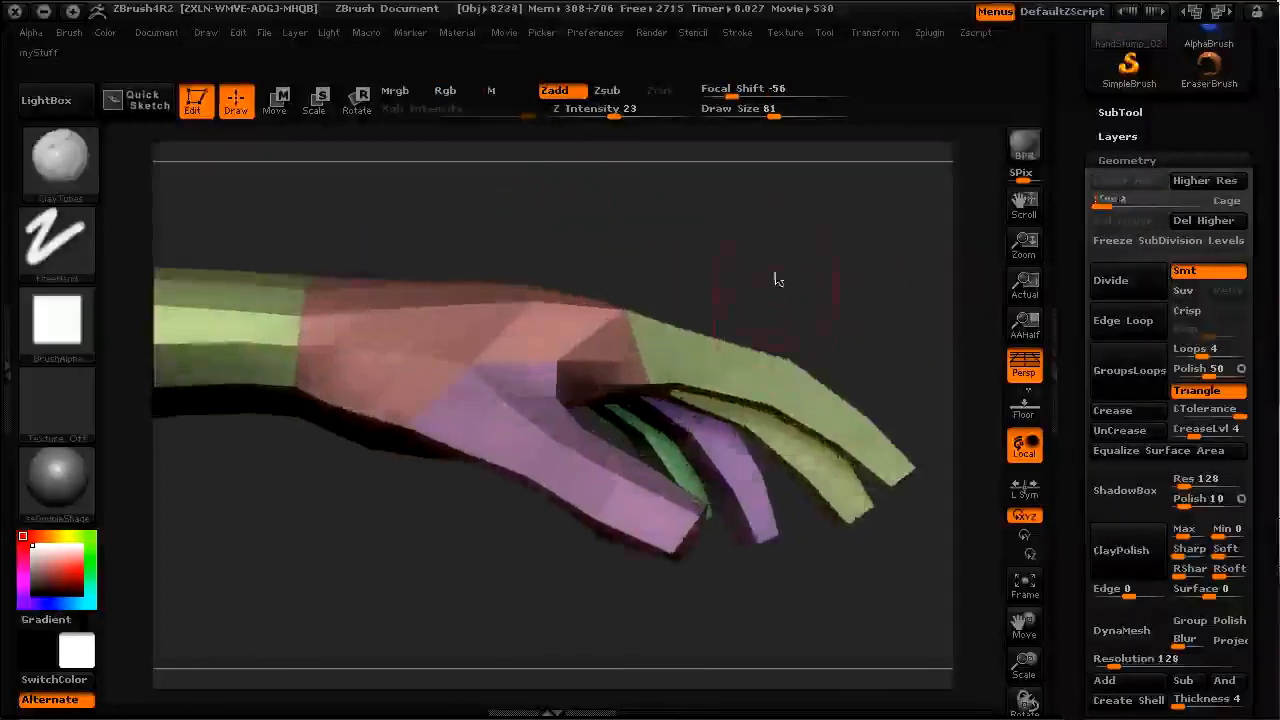
pyautogui.press('b')
pyautogui.moveTo(748, 251); pyautogui.dragTo(742, 365)
pyautogui.moveTo(728, 413)
pyautogui.mouseDown()
pyautogui.moveTo(752, 350)
pyautogui.moveTo(741, 381)
pyautogui.mouseUp()
pyautogui.press(']')
pyautogui.press(']')
pyautogui.press(']')
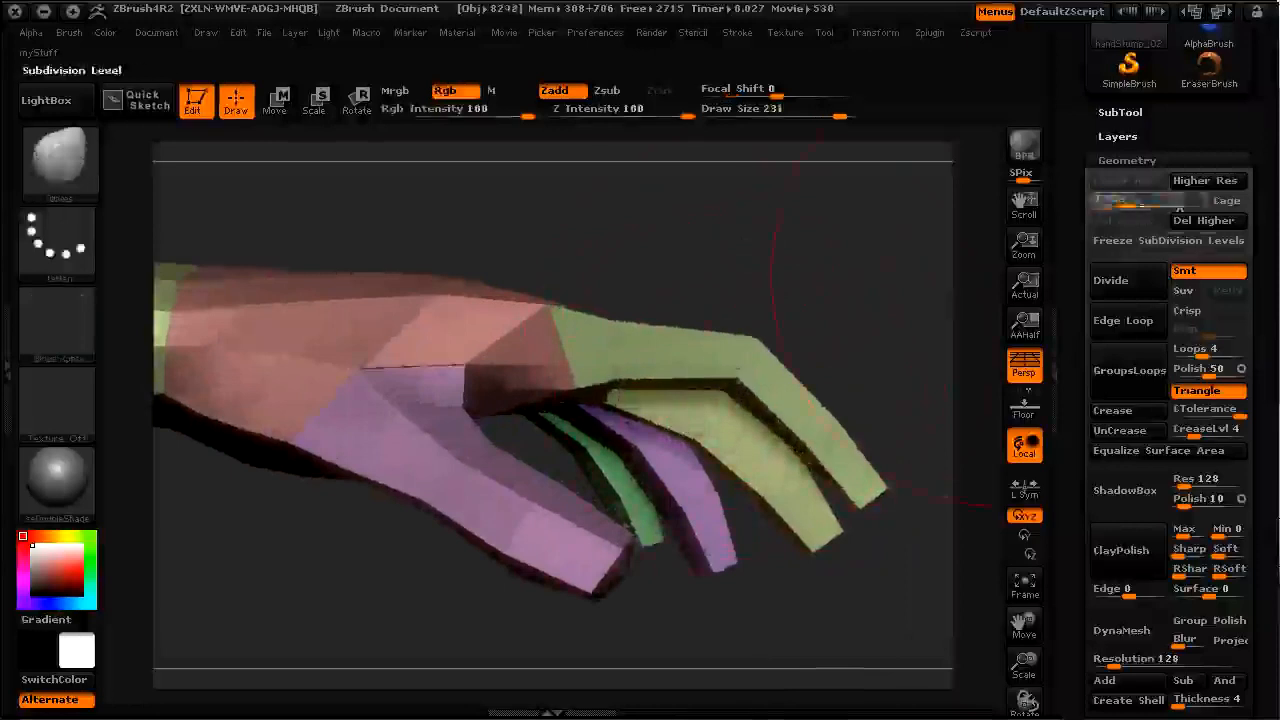
# Step: Raise the hand to subdivision level 5 and push the bent fingers down with the Move brush, reducing its draw size to 91
pyautogui.moveTo(1104, 203); pyautogui.dragTo(1200, 204)
pyautogui.moveTo(771, 261)
pyautogui.mouseDown()
pyautogui.moveTo(696, 483)
pyautogui.moveTo(718, 438)
pyautogui.mouseUp()
pyautogui.press('[')
pyautogui.press('[')
pyautogui.press('[')
pyautogui.press('[')
pyautogui.press('[')
pyautogui.press('[')
pyautogui.press('[')
pyautogui.press('[')
pyautogui.press('[')
pyautogui.press('[')
pyautogui.press('[')
pyautogui.press('[')
pyautogui.press('[')
pyautogui.press('[')
pyautogui.moveTo(800, 214); pyautogui.dragTo(823, 217)
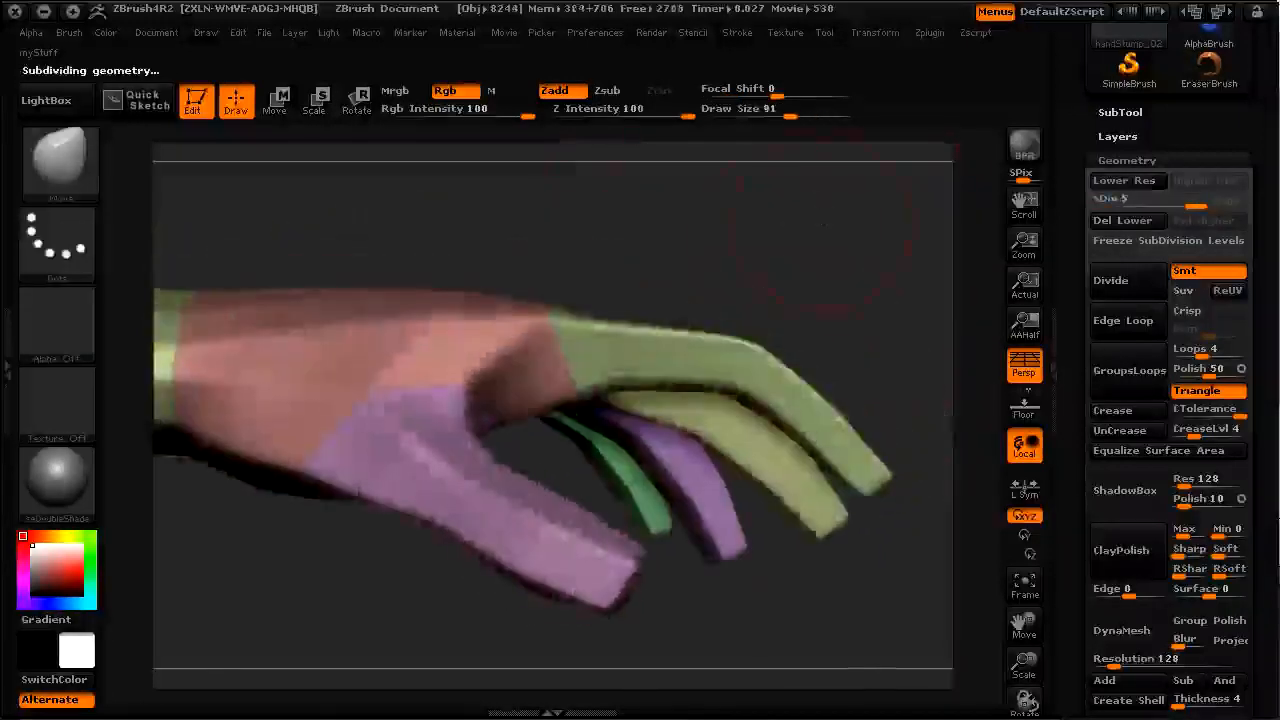
# Step: Step the hand down to subdivision level 1 and return it to level 5 to compare the finger shapes
pyautogui.hotkey('shift', 'd')
pyautogui.hotkey('shift', 'd')
pyautogui.hotkey('shift', 'd')
pyautogui.hotkey('shift', 'd')
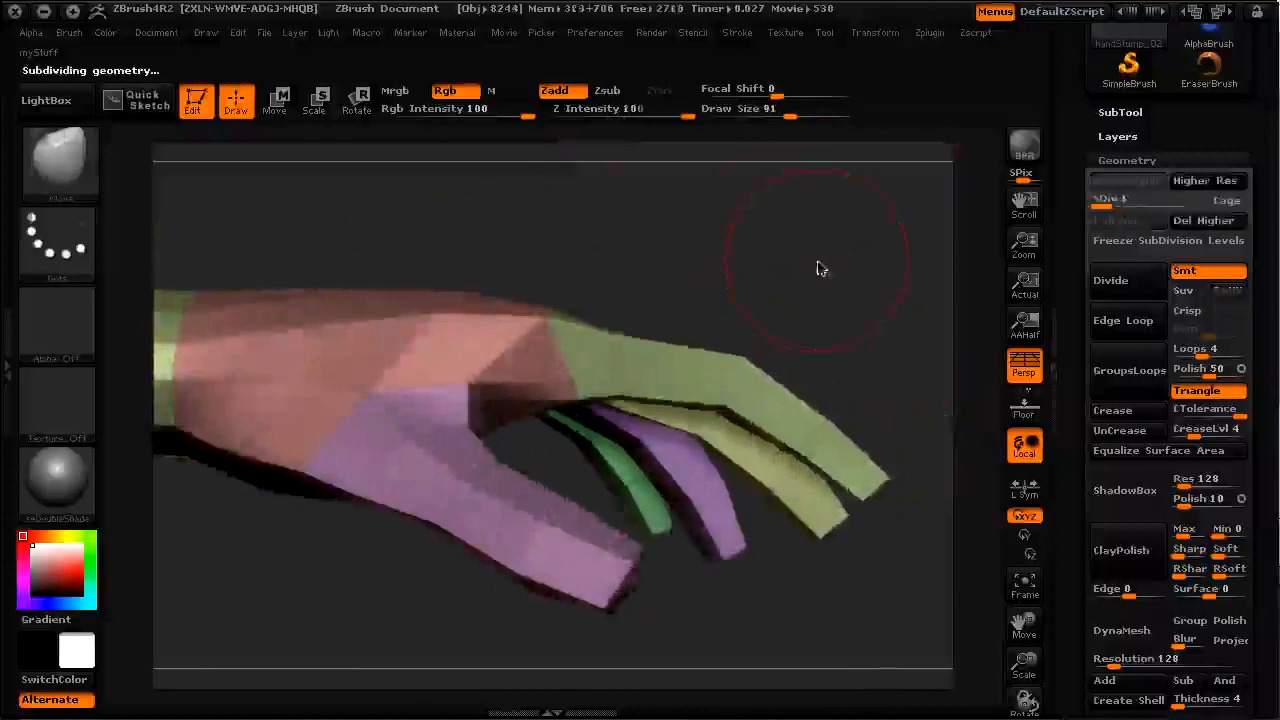
pyautogui.moveTo(827, 281); pyautogui.dragTo(482, 279)
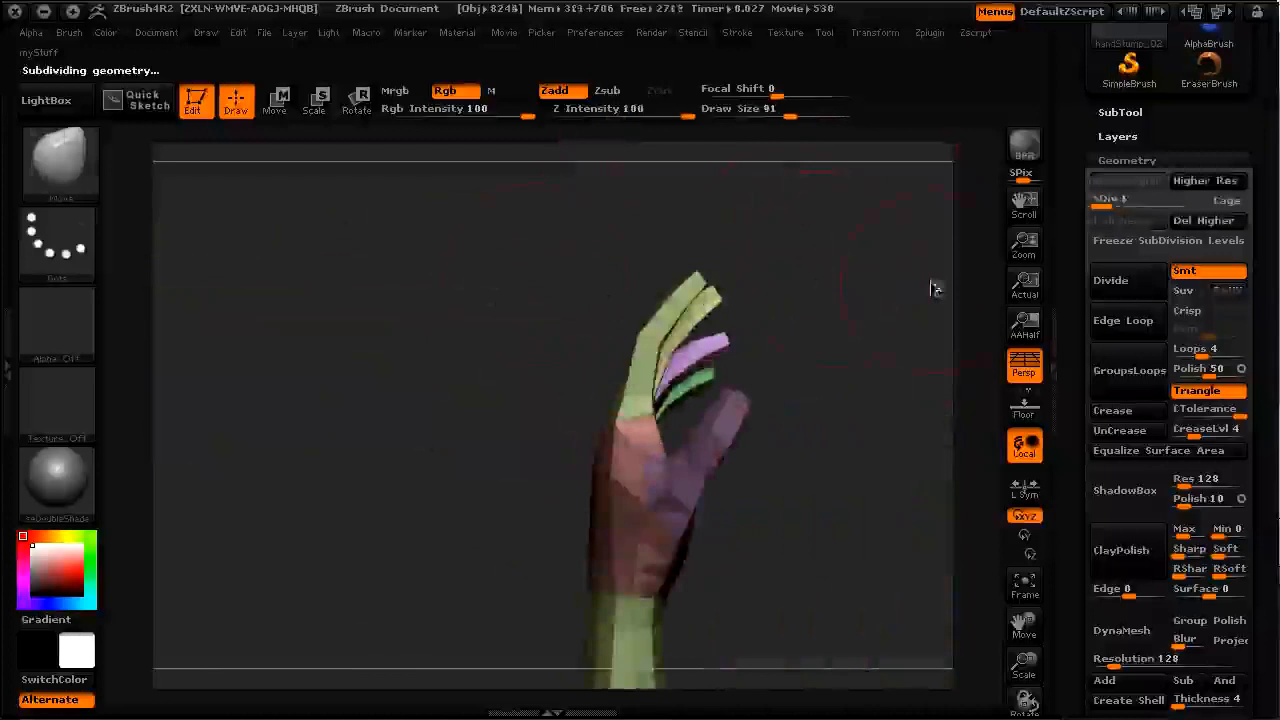
pyautogui.moveTo(1110, 199); pyautogui.dragTo(1200, 199)
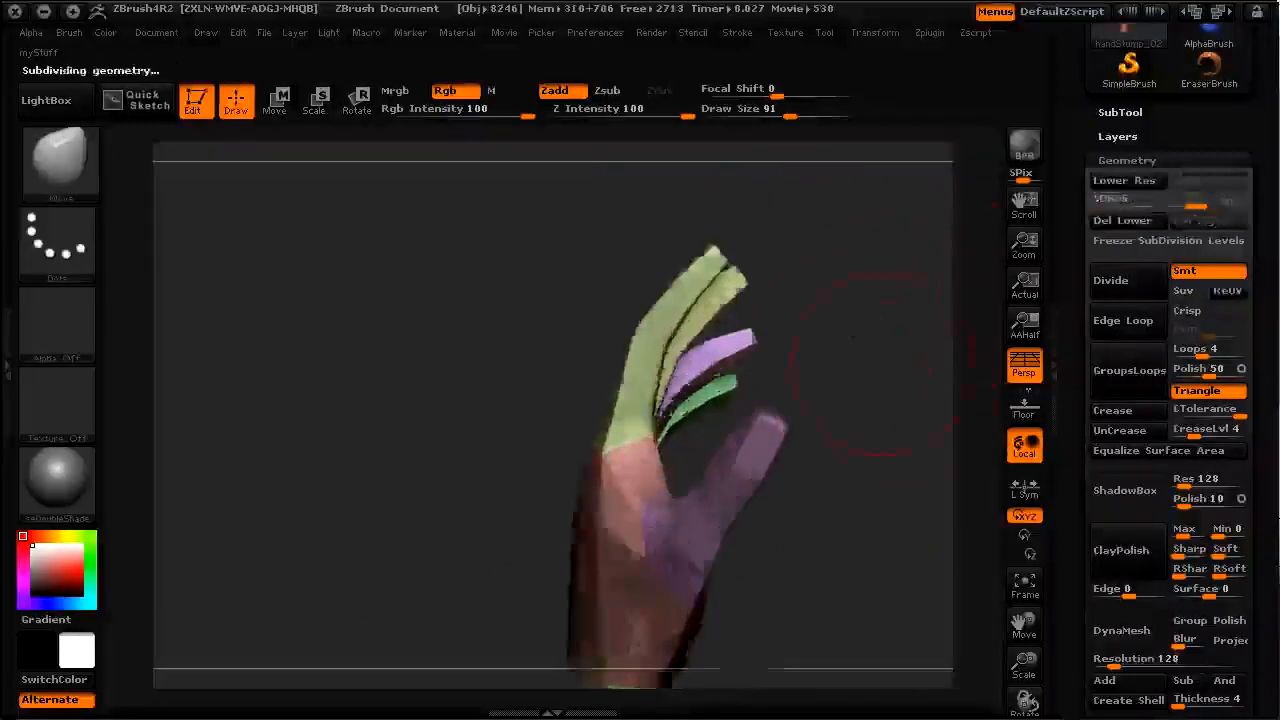
# Step: Check the current tool's polygon count and divide the hand mesh to level 6
pyautogui.moveTo(1076, 245); pyautogui.dragTo(1077, 284)
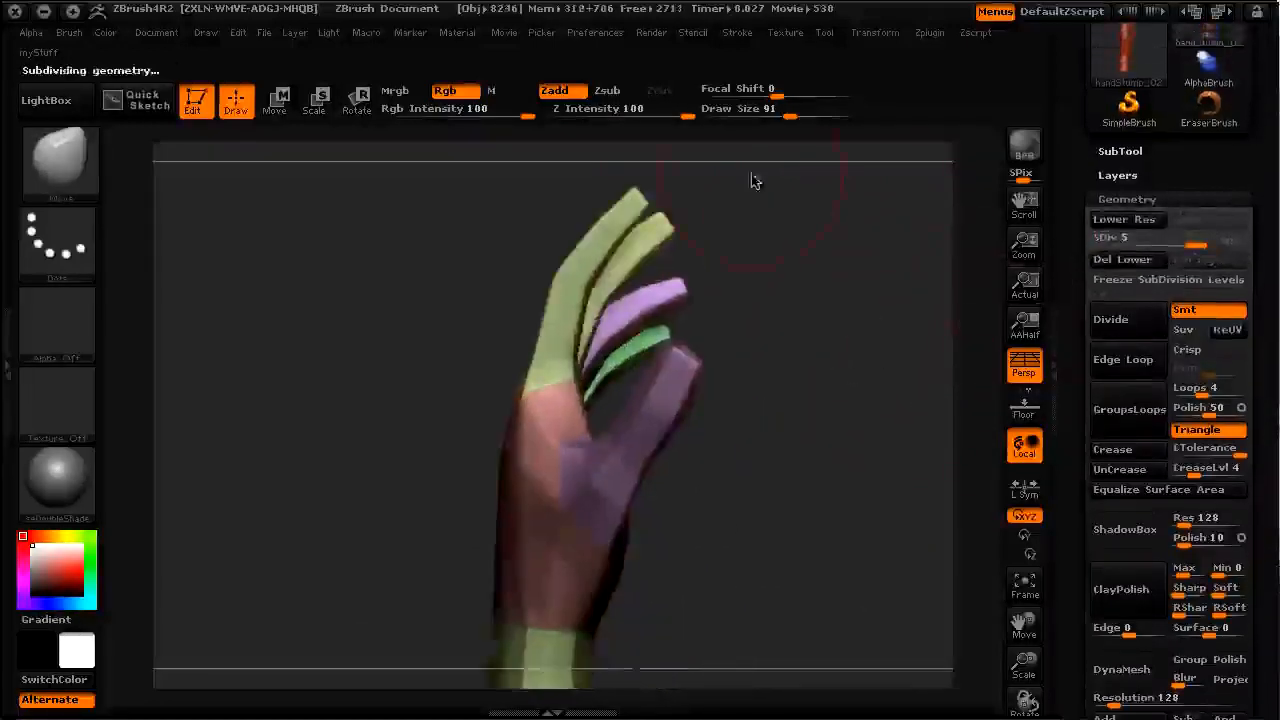
pyautogui.moveTo(1075, 231); pyautogui.dragTo(1064, 372)
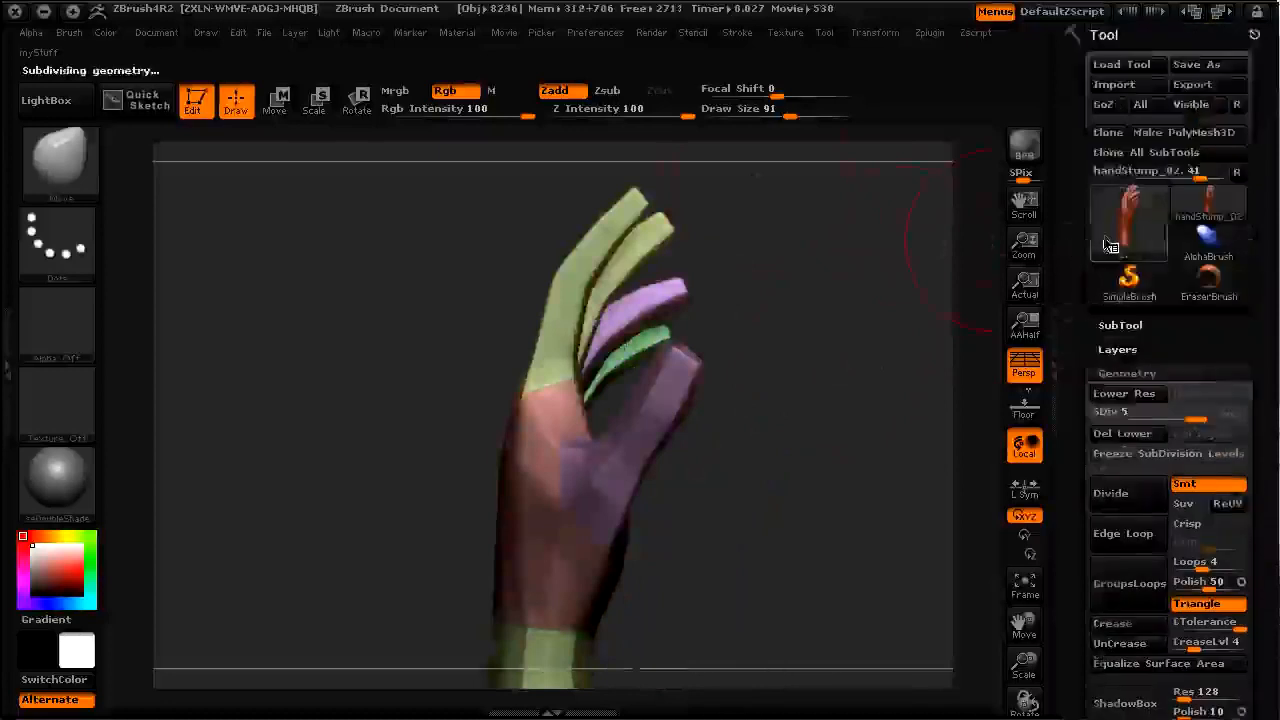
pyautogui.moveTo(1110, 243)
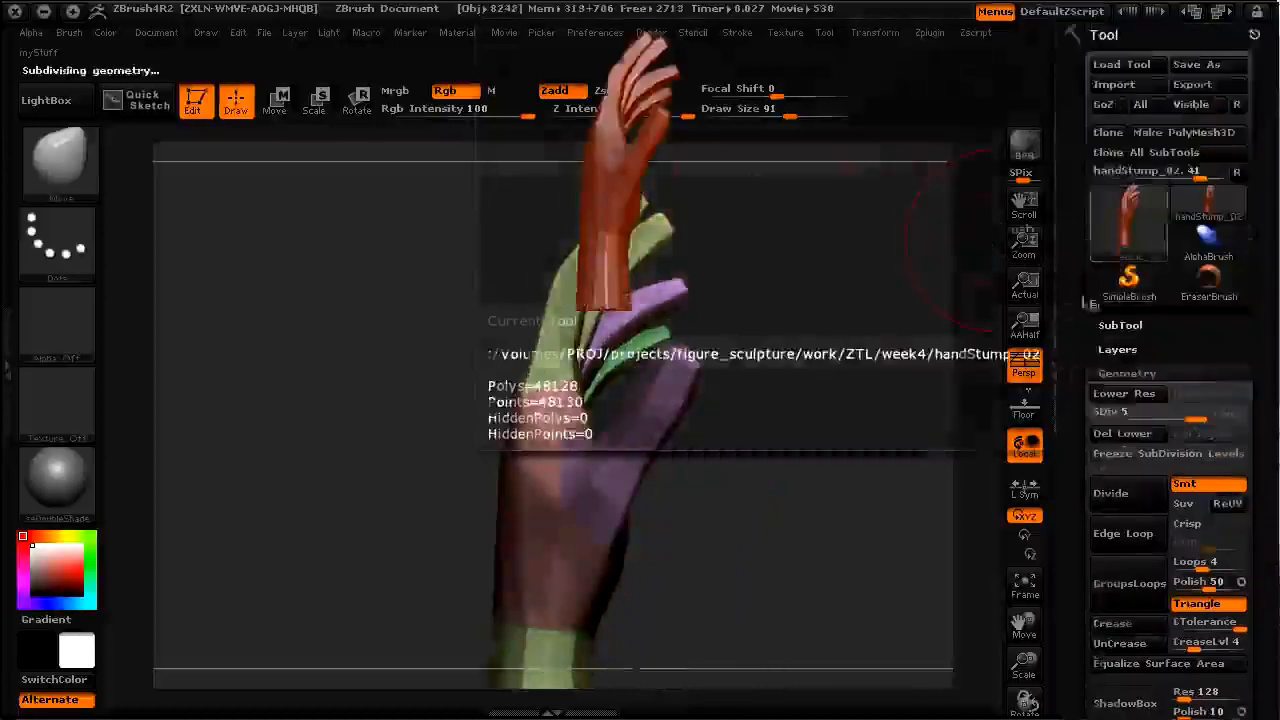
pyautogui.moveTo(1078, 452); pyautogui.dragTo(1080, 391)
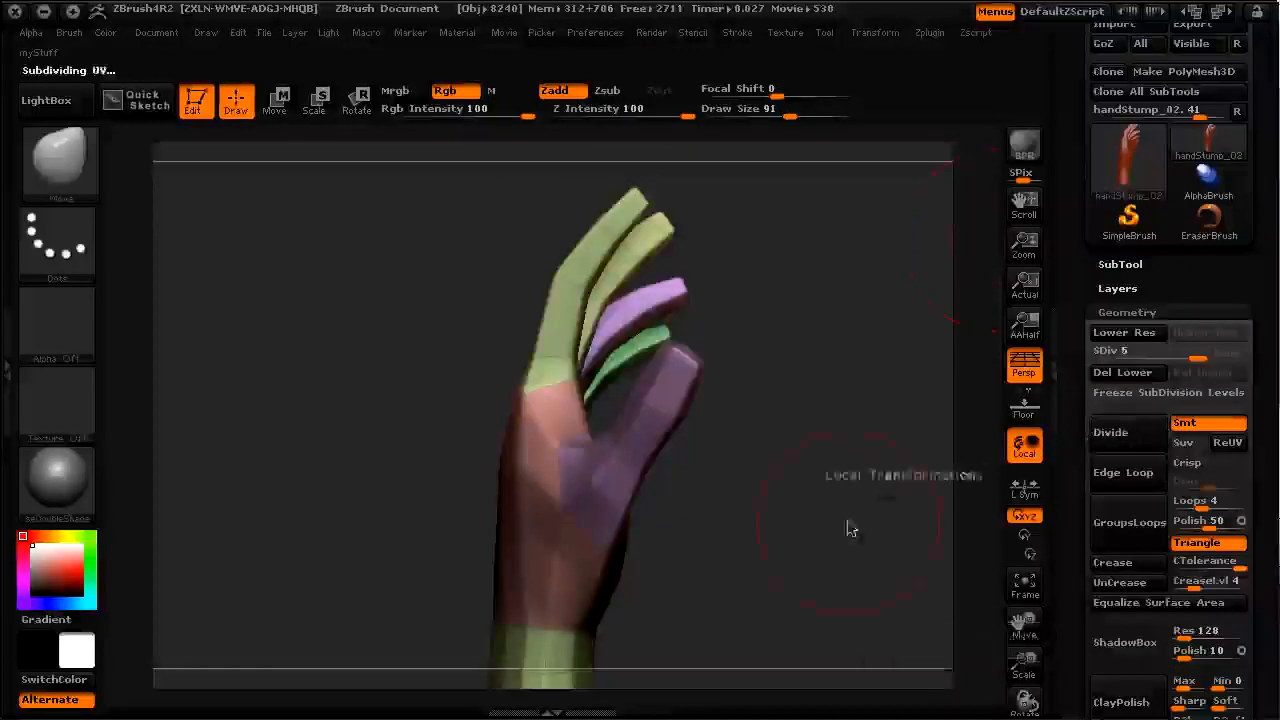
# Step: Select the ClayTubes brush with draw size 21 for working on the back of the hand
pyautogui.moveTo(851, 531); pyautogui.dragTo(653, 511)
pyautogui.moveTo(345, 480); pyautogui.dragTo(531, 444)
pyautogui.moveTo(275, 498); pyautogui.dragTo(282, 520)
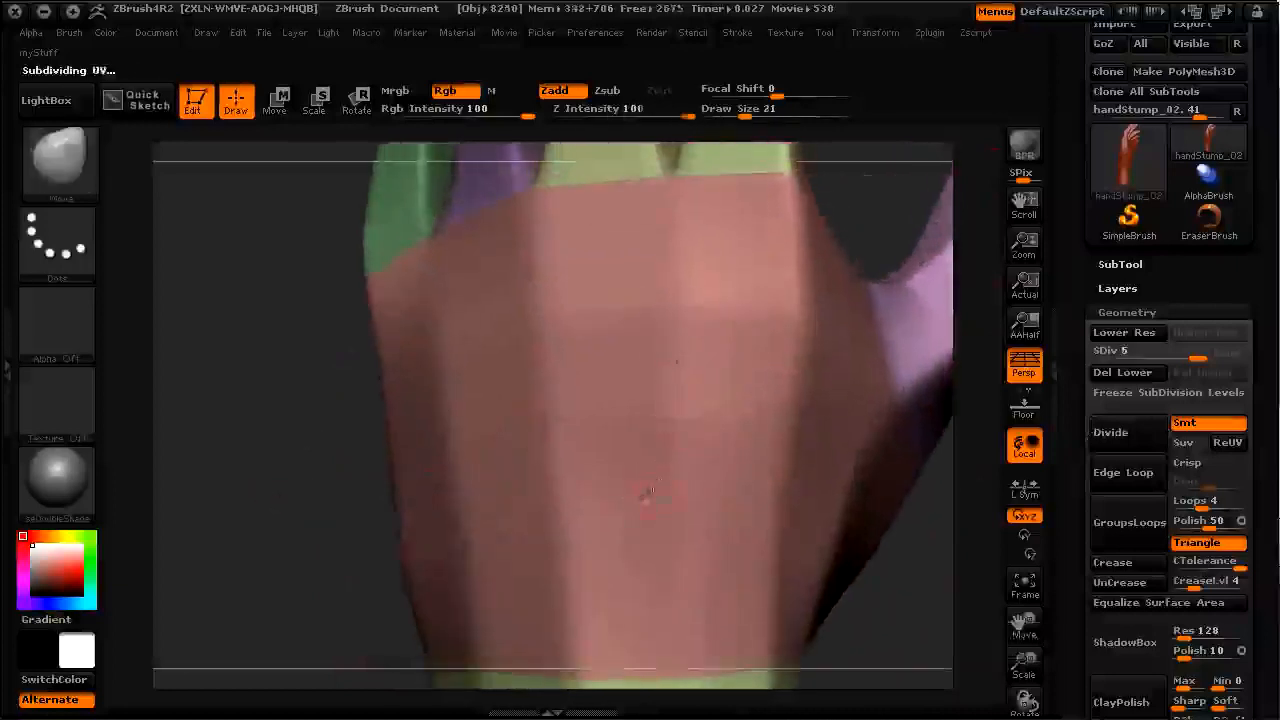
pyautogui.press('b')
pyautogui.press('c')
pyautogui.press('t')
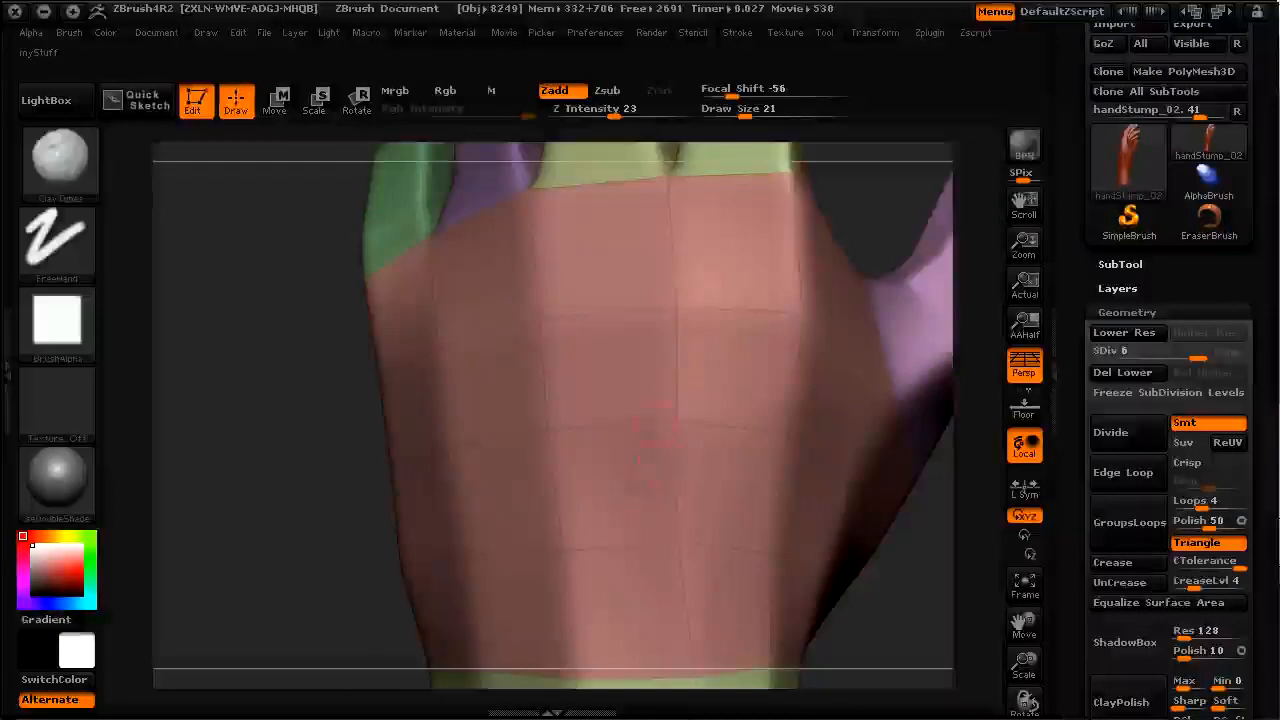
# Step: Divide the hand mesh to level 7 and check its polygon count
pyautogui.moveTo(275, 474); pyautogui.dragTo(385, 575)
pyautogui.moveTo(396, 521); pyautogui.dragTo(340, 481)
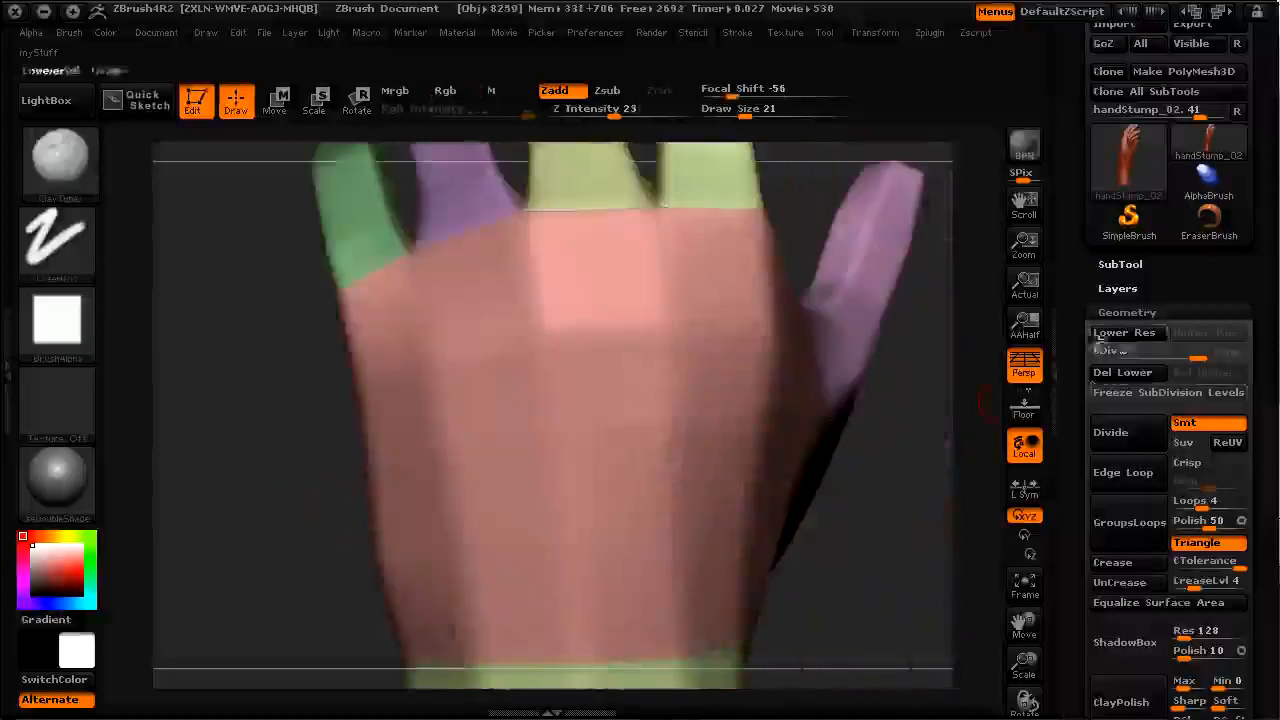
pyautogui.click(1112, 434)
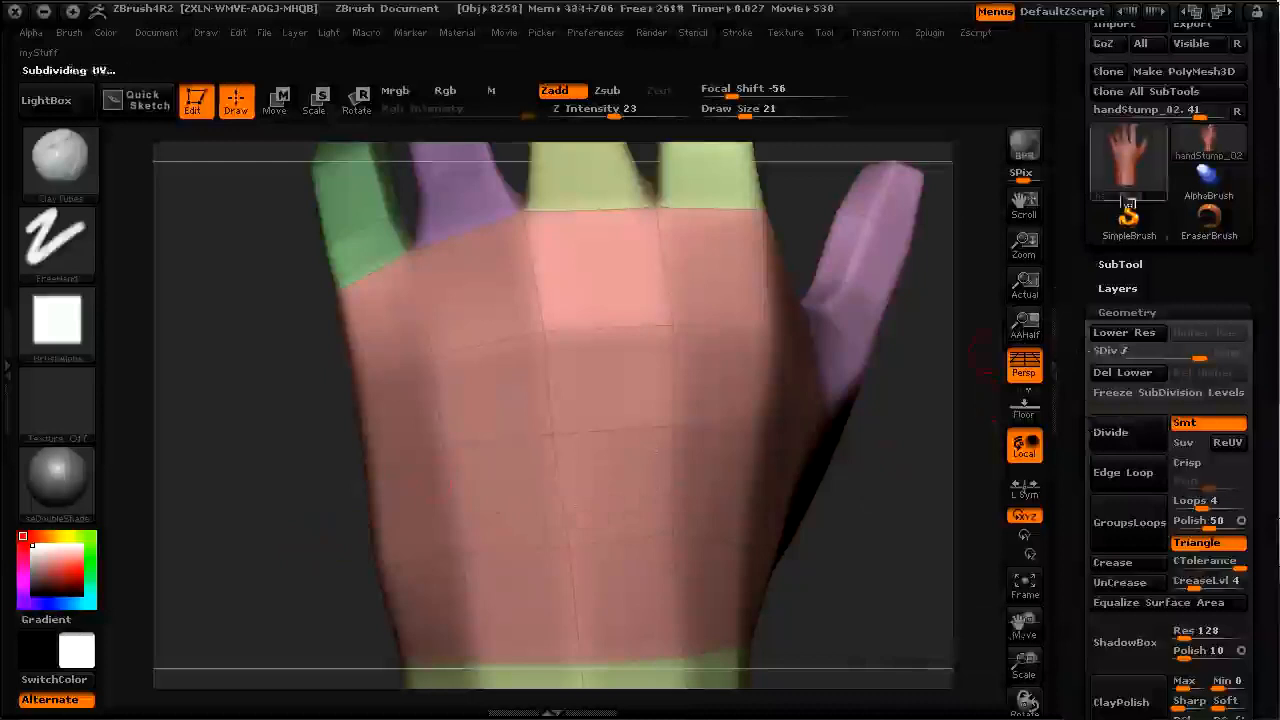
pyautogui.moveTo(1122, 190)
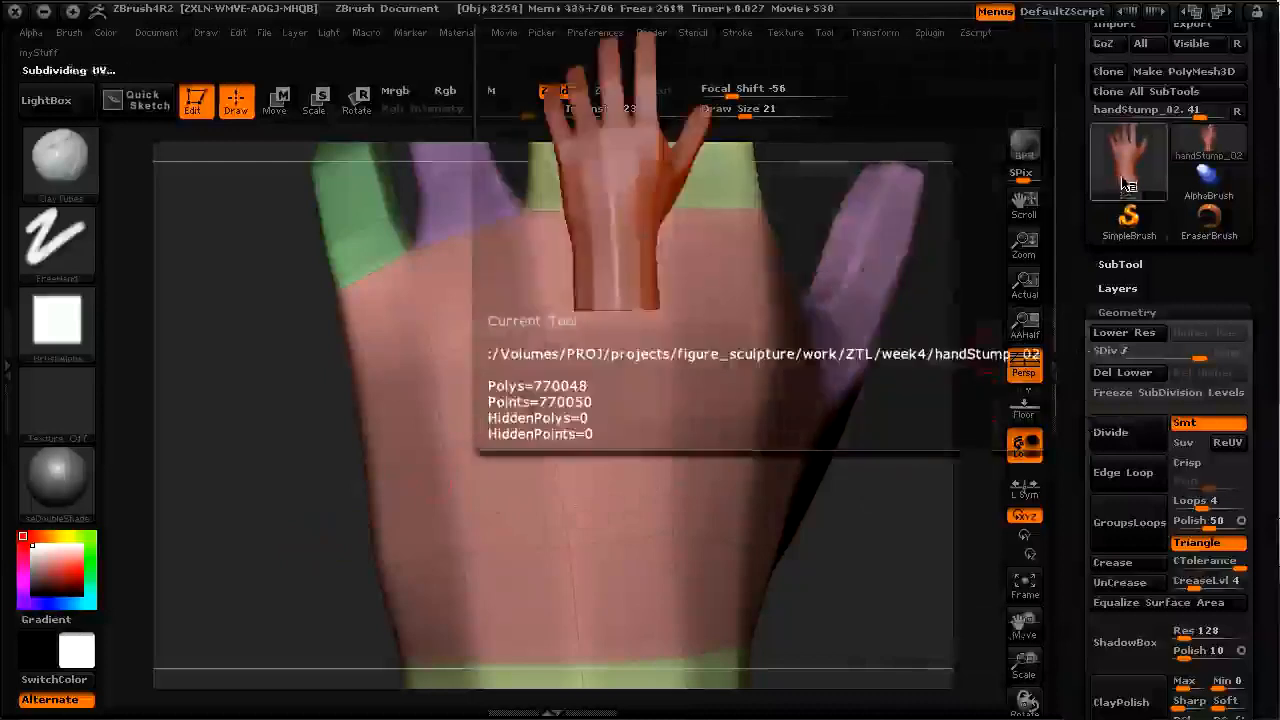
# Step: Add a new sculpting layer to the level 7 hand and name it "refine"
pyautogui.moveTo(930, 500)
pyautogui.mouseDown()
pyautogui.moveTo(686, 580)
pyautogui.moveTo(337, 541)
pyautogui.moveTo(303, 517)
pyautogui.moveTo(540, 535)
pyautogui.mouseUp()
pyautogui.press(']')
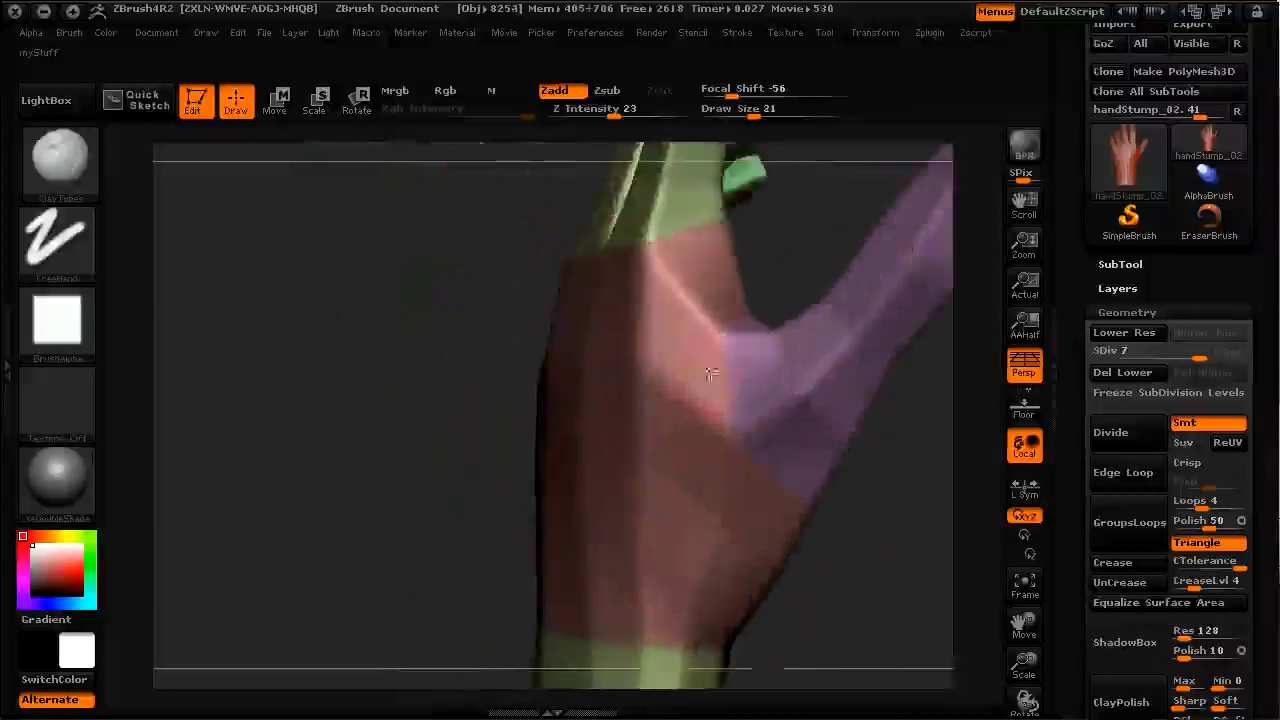
pyautogui.keyDown('alt'); pyautogui.moveTo(303, 546); pyautogui.dragTo(440, 500); pyautogui.keyUp('alt')
pyautogui.moveTo(358, 547); pyautogui.dragTo(364, 457)
pyautogui.keyDown('alt'); pyautogui.moveTo(563, 463); pyautogui.dragTo(390, 551); pyautogui.keyUp('alt')
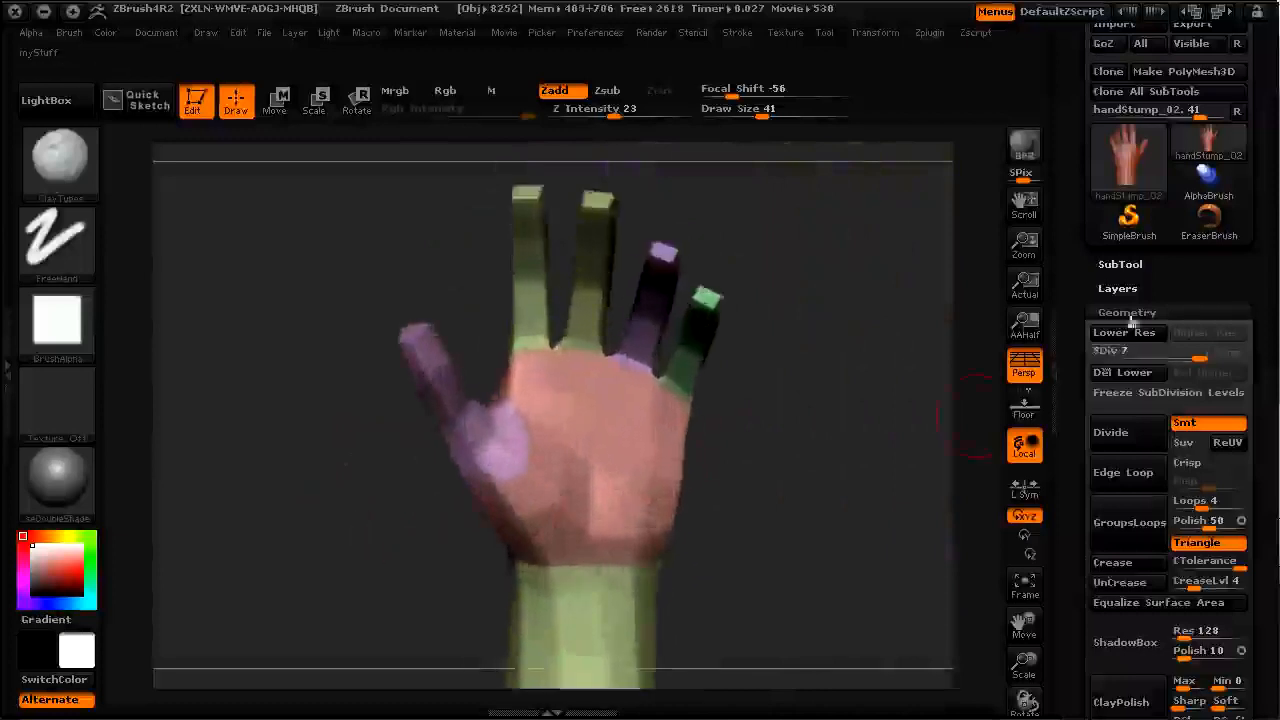
pyautogui.click(1107, 289)
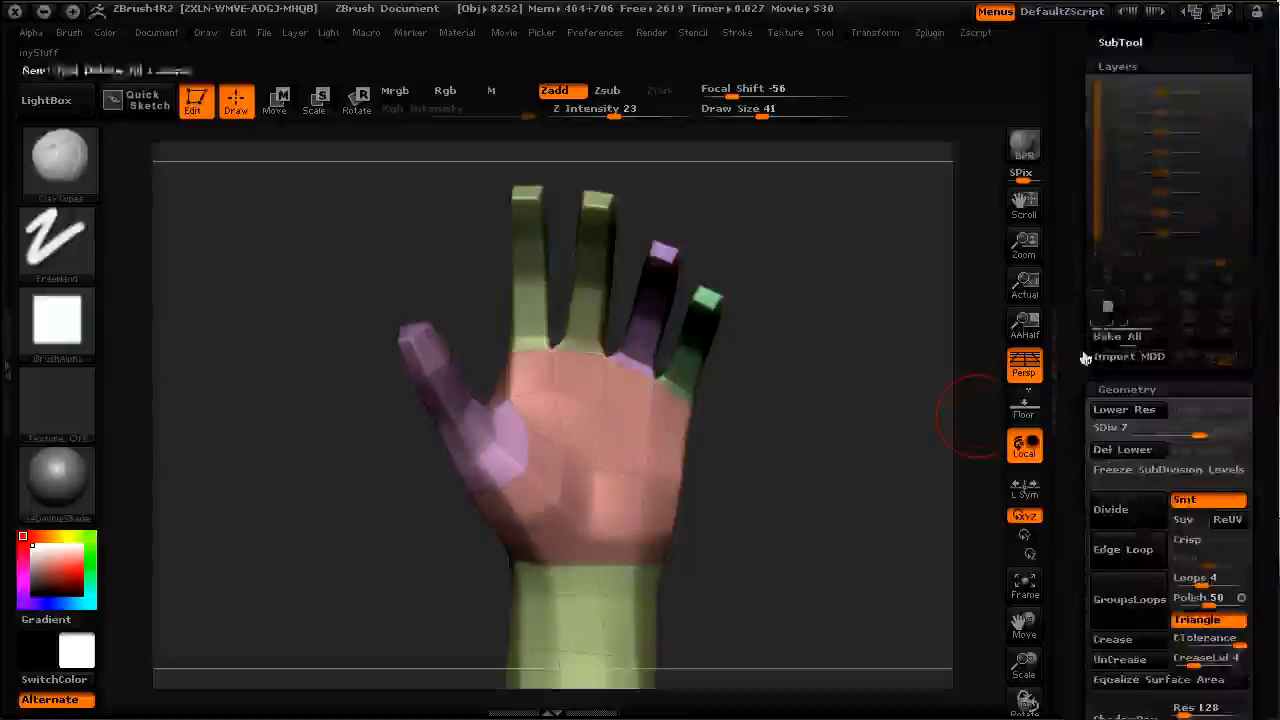
pyautogui.click(1107, 308)
pyautogui.click(1138, 297)
pyautogui.write('pe')
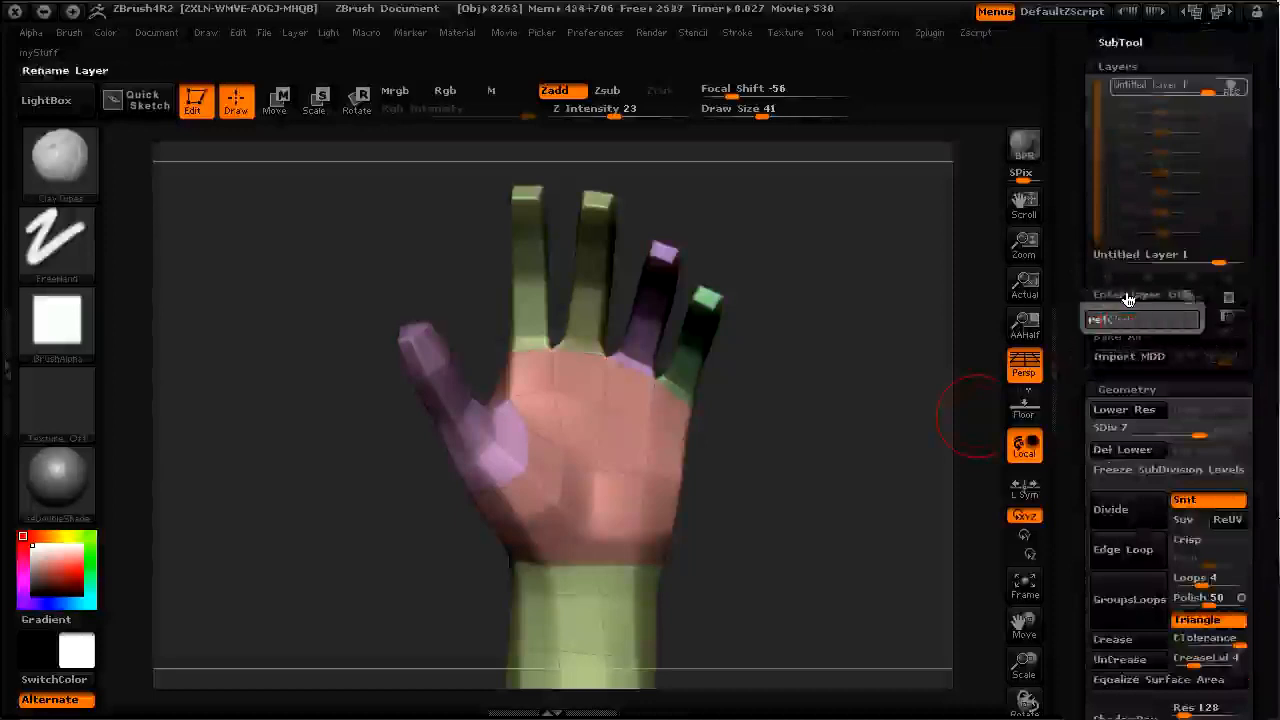
pyautogui.write('fine')
pyautogui.press('Return')
pyautogui.moveTo(1077, 286); pyautogui.dragTo(1074, 348)
pyautogui.click(1108, 254)
# Step: Examine the planes of the level 7 hand from the back, the thumb side and the palm
pyautogui.moveTo(900, 420)
pyautogui.mouseDown()
pyautogui.moveTo(874, 474)
pyautogui.moveTo(912, 418)
pyautogui.mouseUp()
pyautogui.moveTo(840, 457)
pyautogui.mouseDown()
pyautogui.moveTo(766, 491)
pyautogui.moveTo(397, 471)
pyautogui.moveTo(426, 446)
pyautogui.moveTo(458, 500)
pyautogui.moveTo(450, 521)
pyautogui.moveTo(429, 526)
pyautogui.moveTo(423, 477)
pyautogui.moveTo(434, 500)
pyautogui.moveTo(380, 475)
pyautogui.moveTo(297, 503)
pyautogui.moveTo(597, 511)
pyautogui.moveTo(650, 487)
pyautogui.moveTo(803, 506)
pyautogui.moveTo(742, 530)
pyautogui.mouseUp()
pyautogui.moveTo(411, 411); pyautogui.dragTo(332, 490)
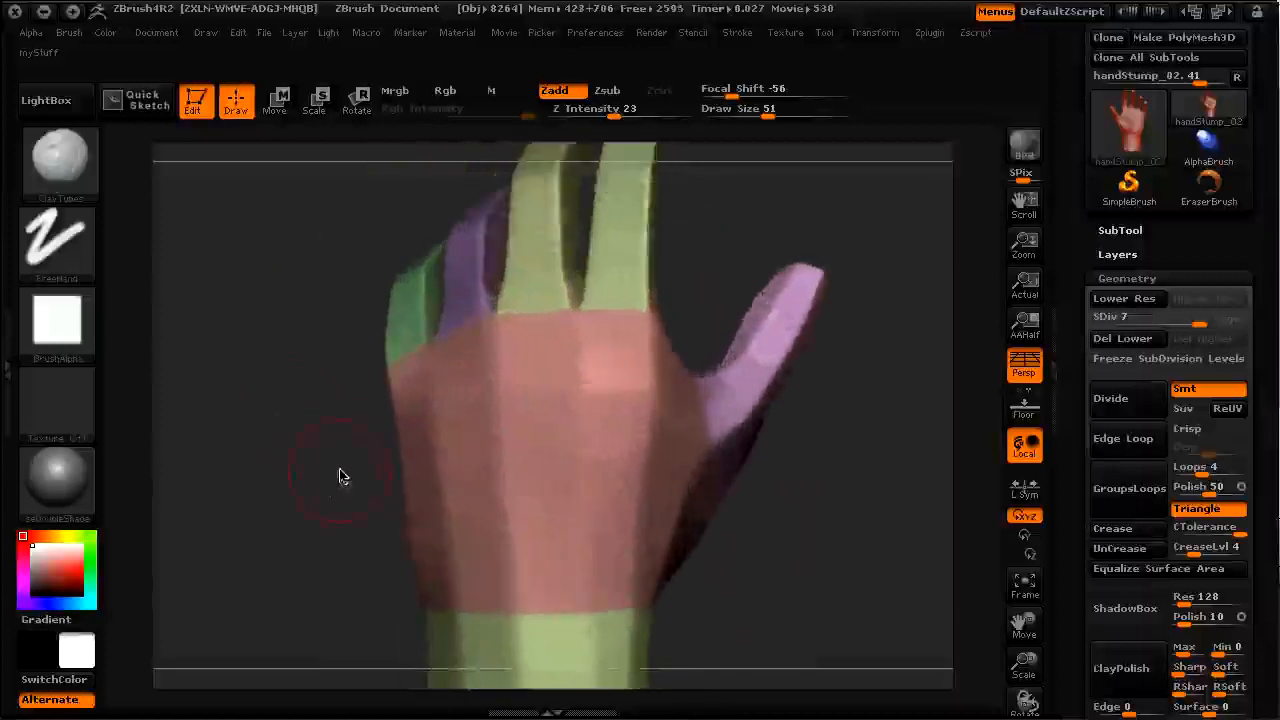
pyautogui.moveTo(342, 453); pyautogui.dragTo(424, 424)
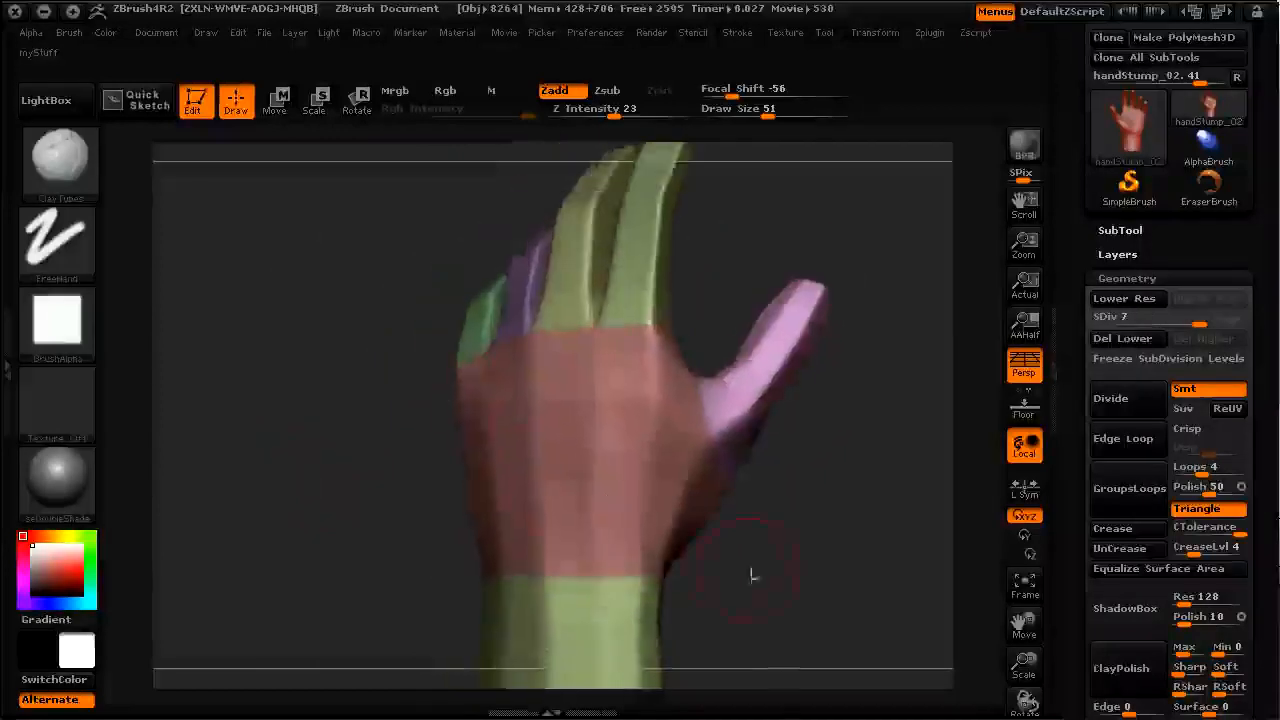
pyautogui.moveTo(743, 575); pyautogui.dragTo(729, 504)
pyautogui.moveTo(299, 467); pyautogui.dragTo(335, 470)
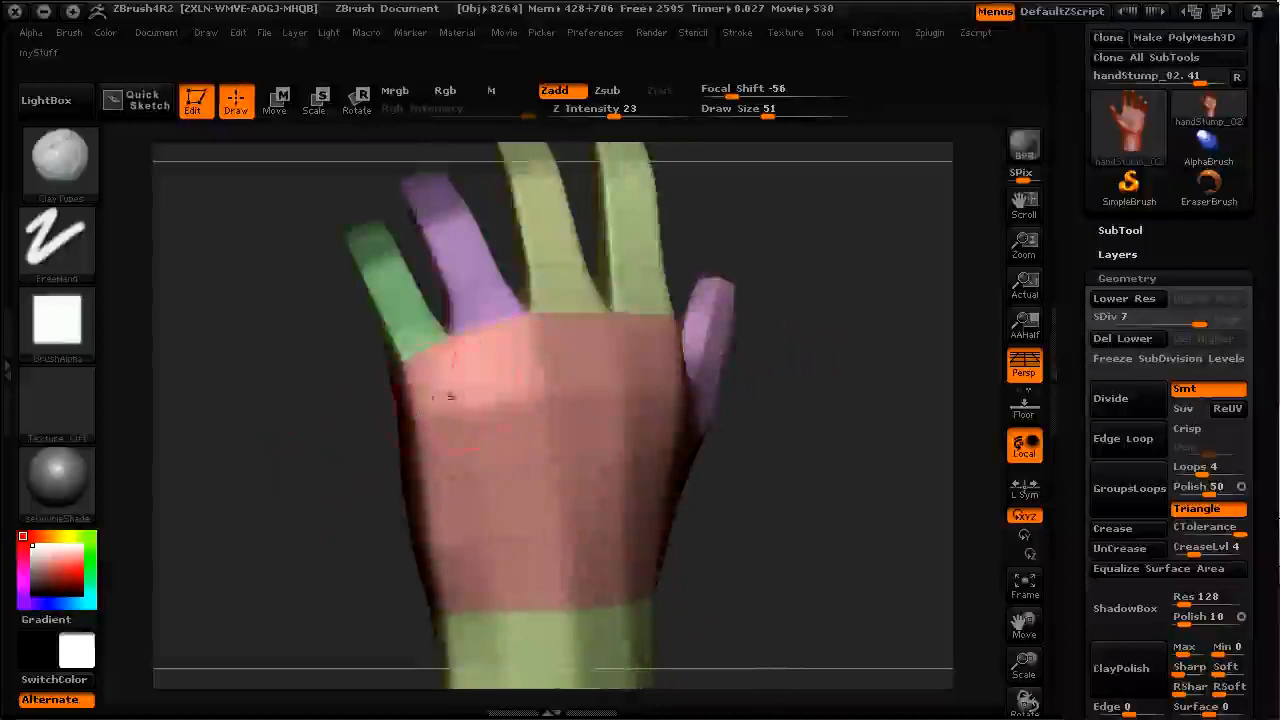
pyautogui.moveTo(333, 538); pyautogui.dragTo(400, 515)
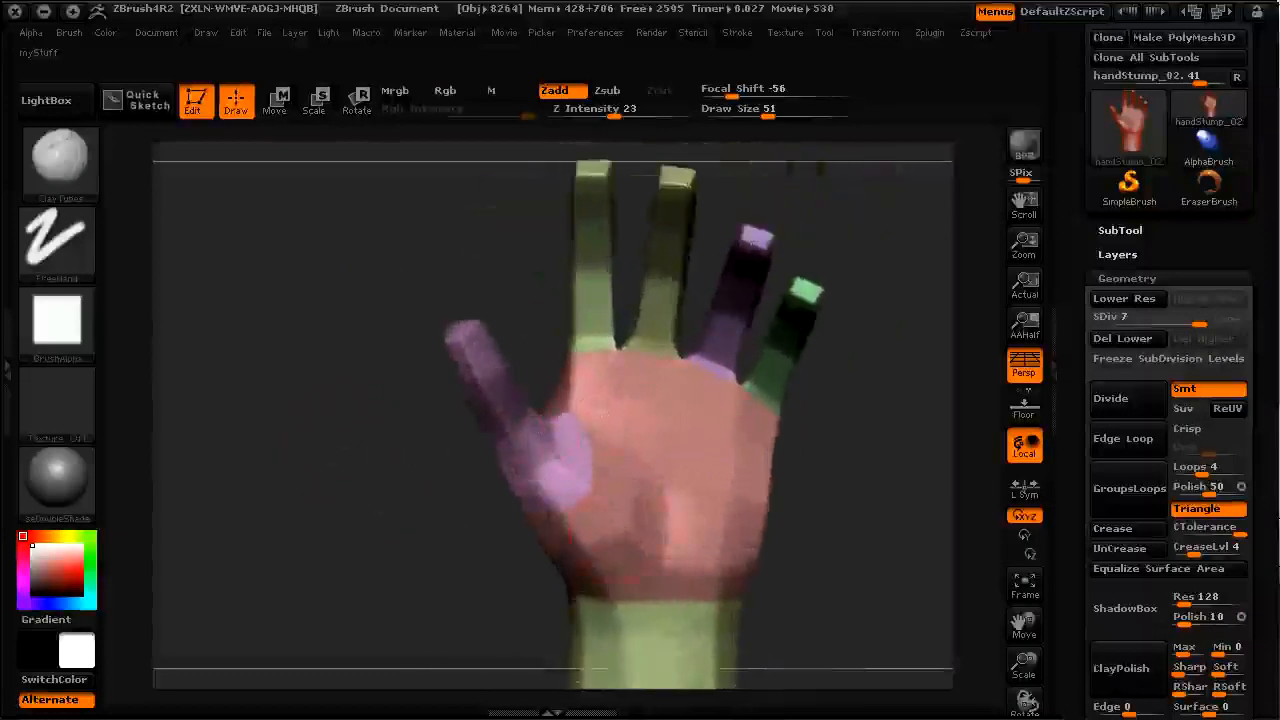
pyautogui.moveTo(478, 502); pyautogui.dragTo(571, 414)
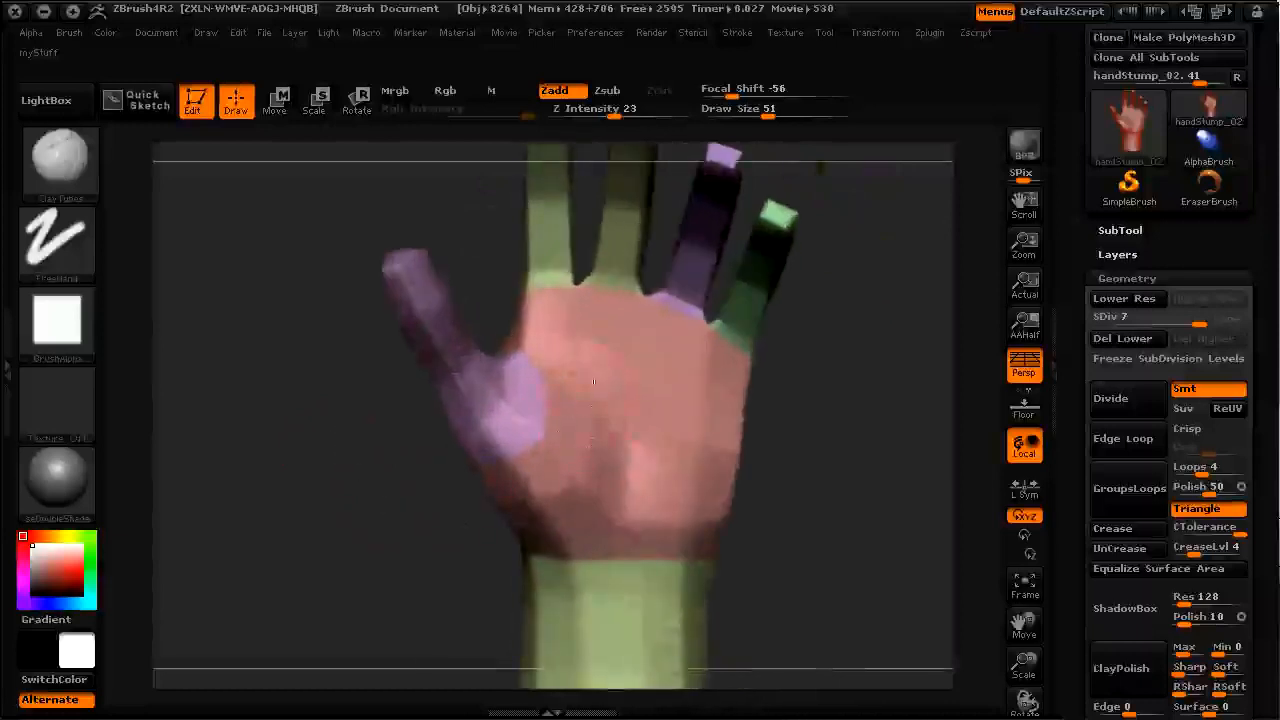
pyautogui.moveTo(351, 503); pyautogui.dragTo(408, 503)
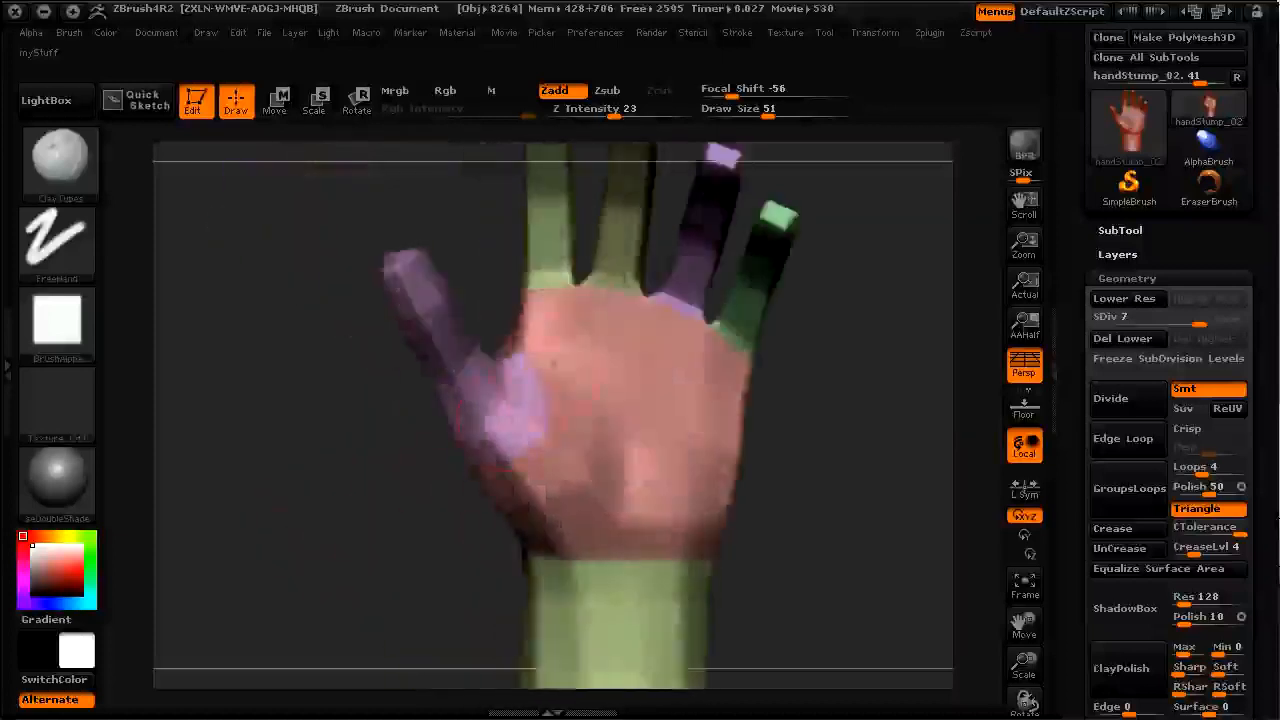
pyautogui.keyDown('alt'); pyautogui.moveTo(826, 541); pyautogui.dragTo(846, 508); pyautogui.keyUp('alt')
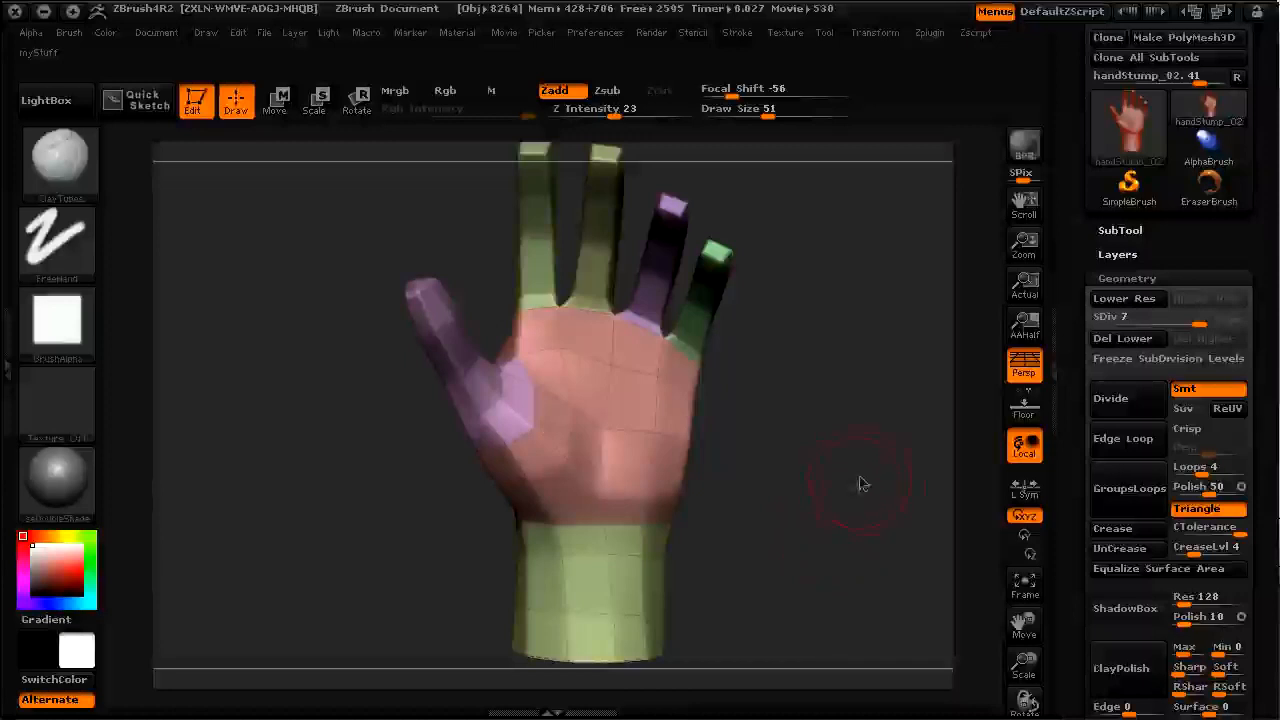
pyautogui.moveTo(866, 458); pyautogui.dragTo(895, 421)
pyautogui.moveTo(1079, 294); pyautogui.dragTo(1070, 319)
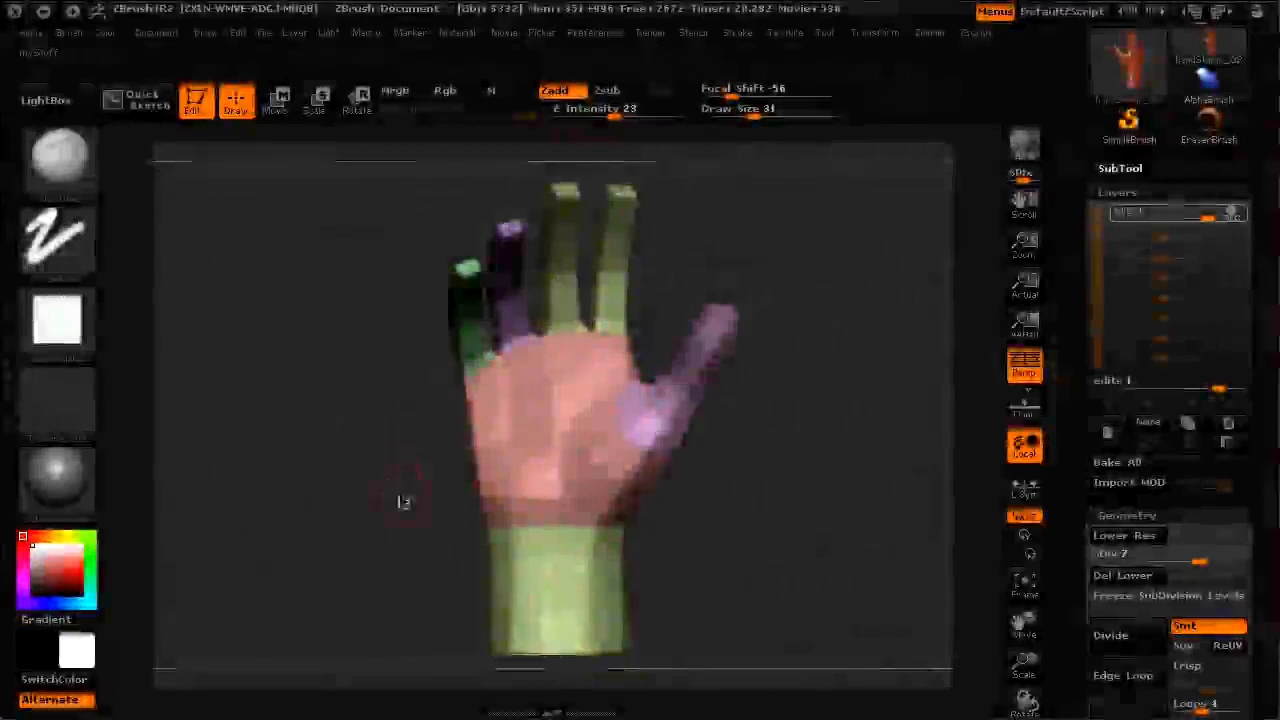
pyautogui.moveTo(403, 502); pyautogui.dragTo(363, 517)
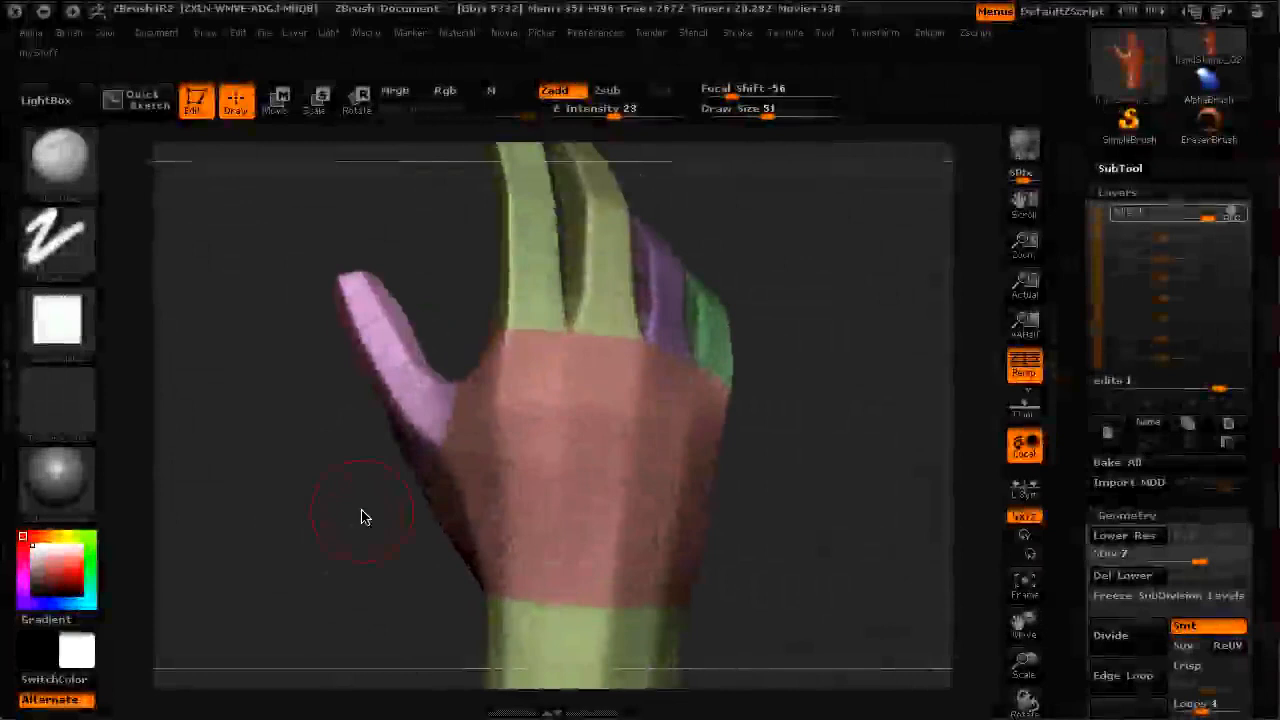
# Step: Examine the hand's back, palm and little-finger side to judge where the main fleshy masses need building up
pyautogui.moveTo(343, 580)
pyautogui.mouseDown()
pyautogui.moveTo(366, 534)
pyautogui.moveTo(354, 529)
pyautogui.moveTo(403, 514)
pyautogui.mouseUp()
pyautogui.press('[')
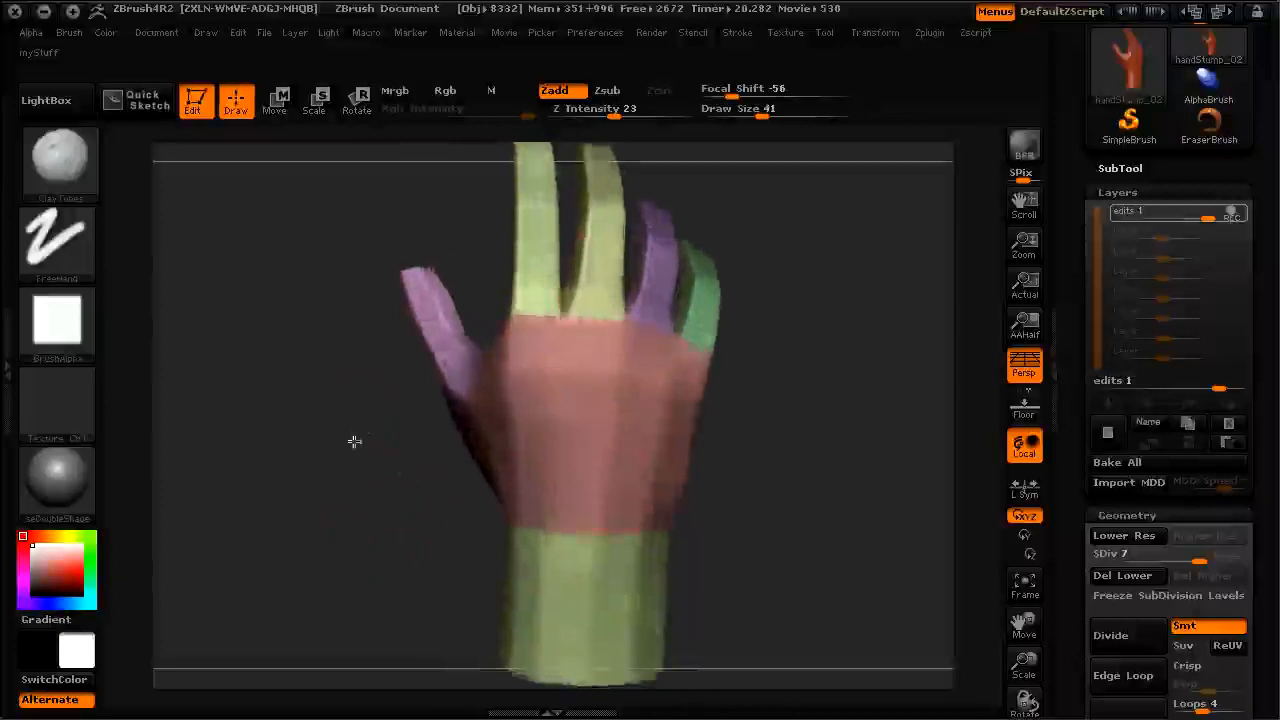
pyautogui.moveTo(351, 429); pyautogui.dragTo(375, 424)
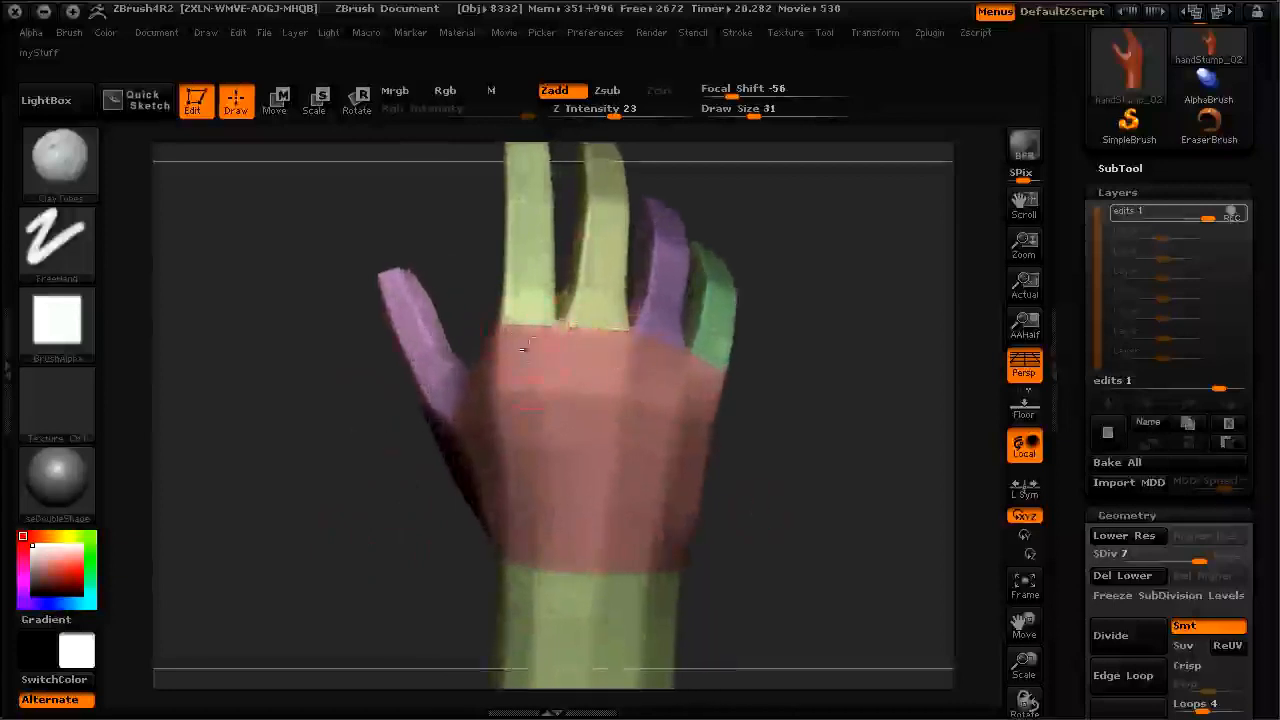
pyautogui.moveTo(367, 517); pyautogui.dragTo(382, 446)
pyautogui.press(']')
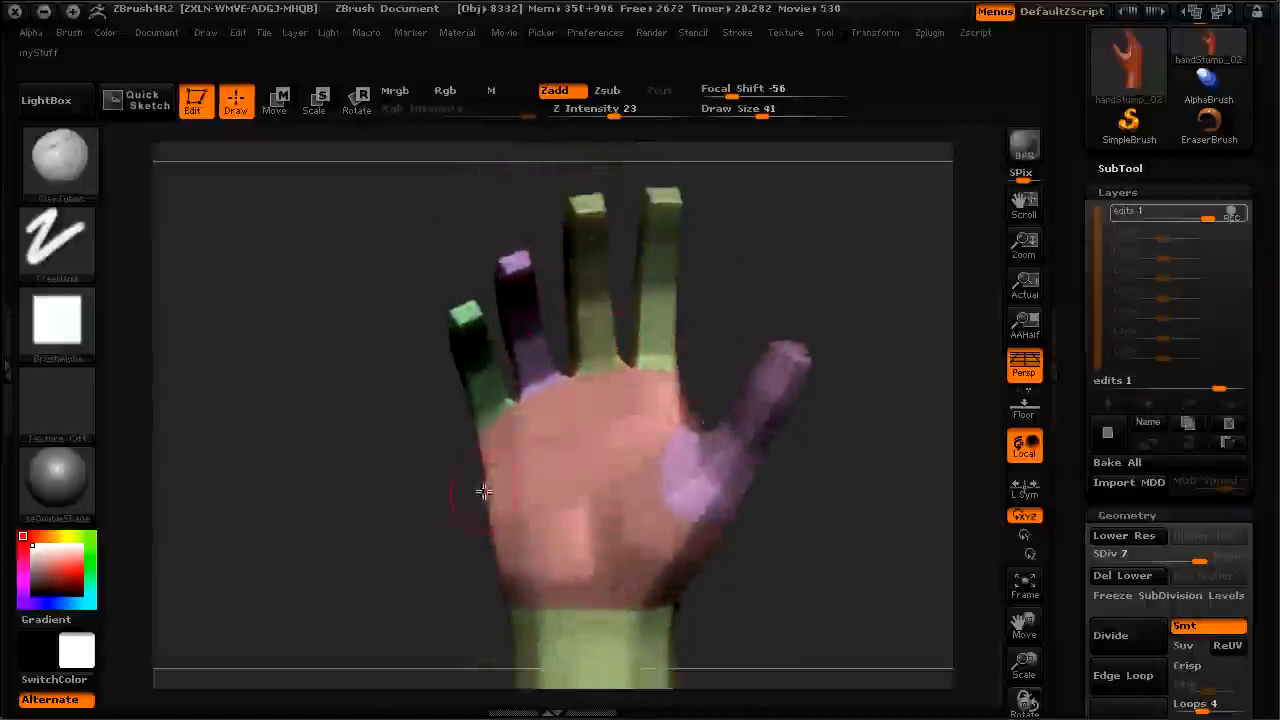
pyautogui.moveTo(407, 418); pyautogui.dragTo(412, 521)
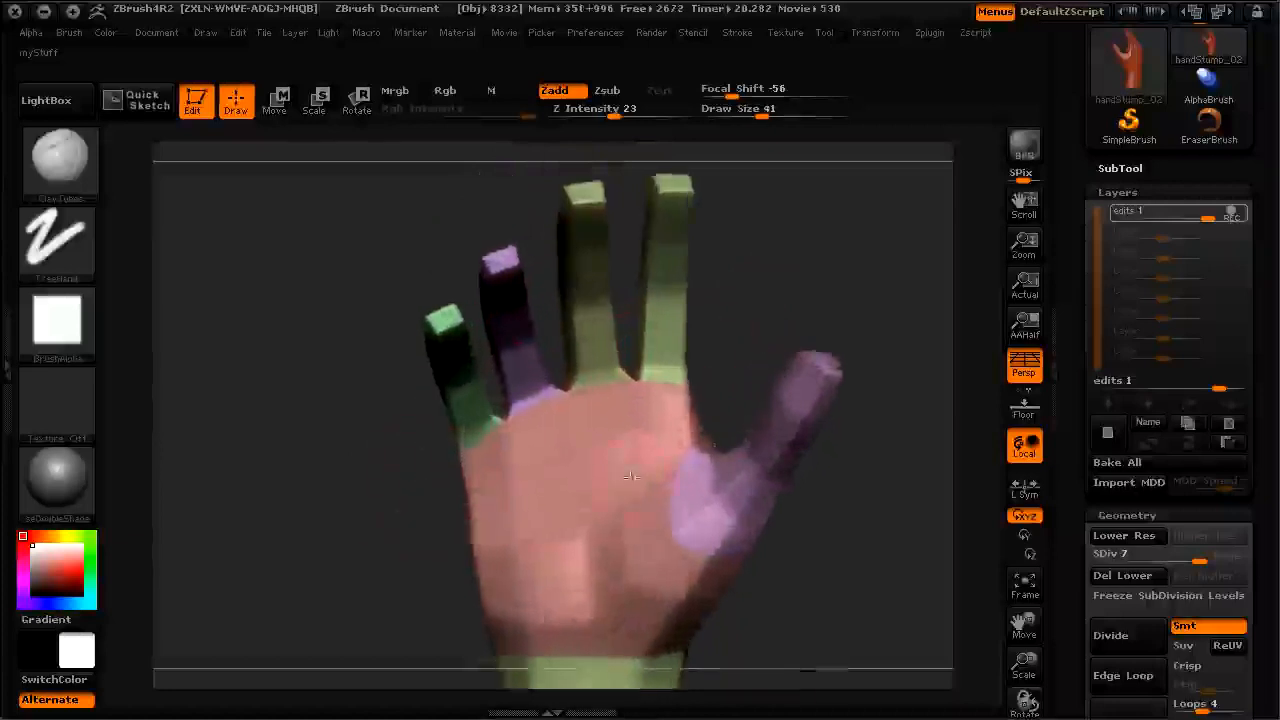
pyautogui.moveTo(392, 554); pyautogui.dragTo(563, 368)
pyautogui.press(']')
pyautogui.press(']')
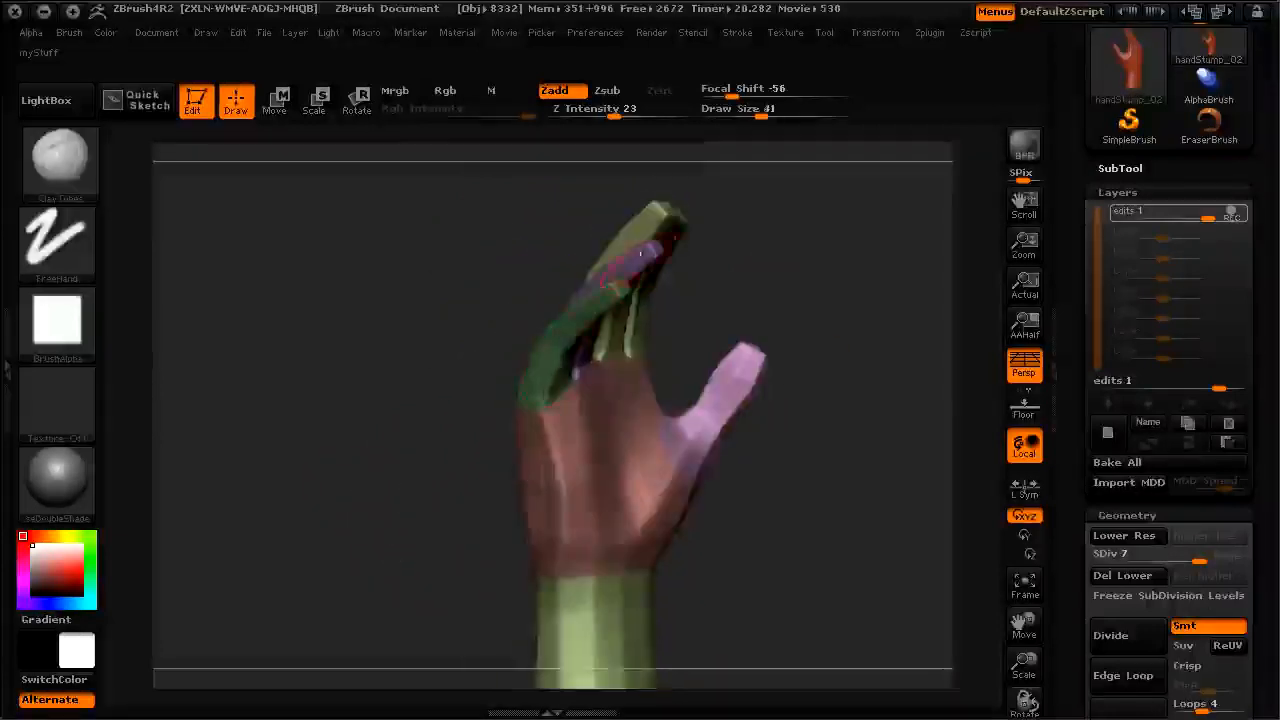
pyautogui.moveTo(350, 404); pyautogui.dragTo(363, 484)
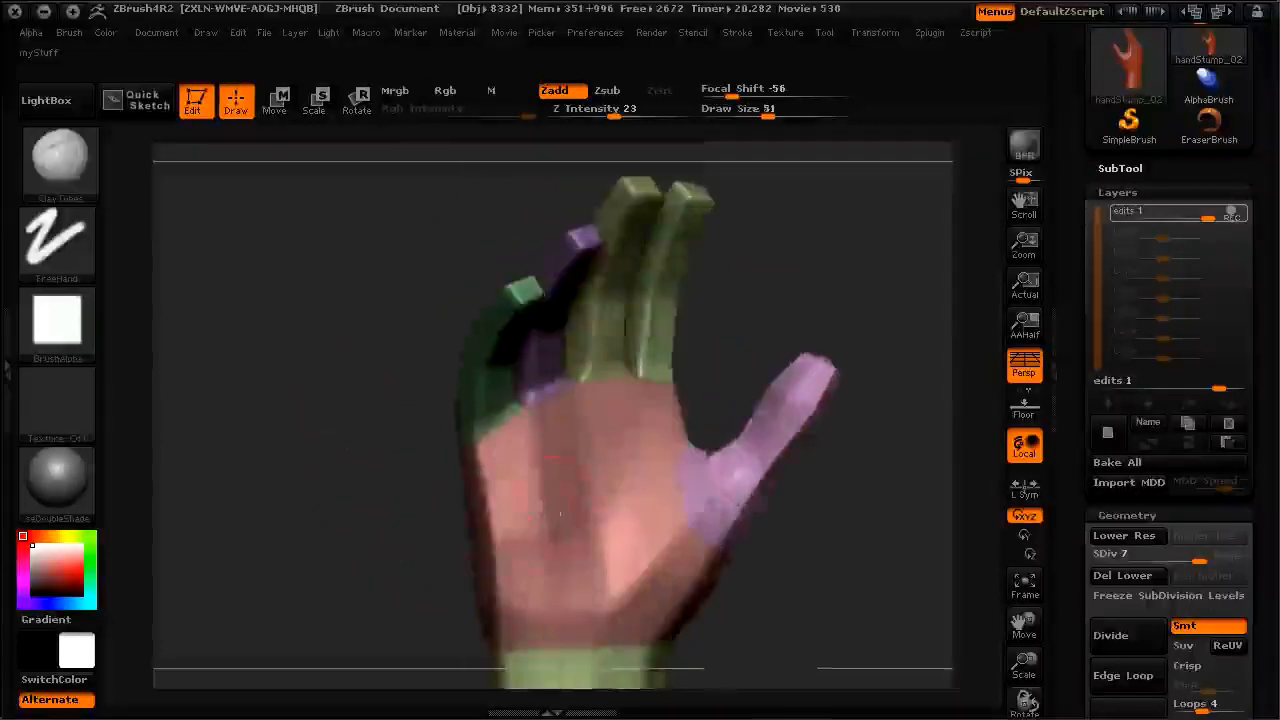
# Step: Build up the fleshy pad on the little-finger side of the palm with ClayTubes at draw size 61
pyautogui.moveTo(391, 609)
pyautogui.mouseDown()
pyautogui.moveTo(434, 434)
pyautogui.moveTo(477, 518)
pyautogui.mouseUp()
pyautogui.press(']')
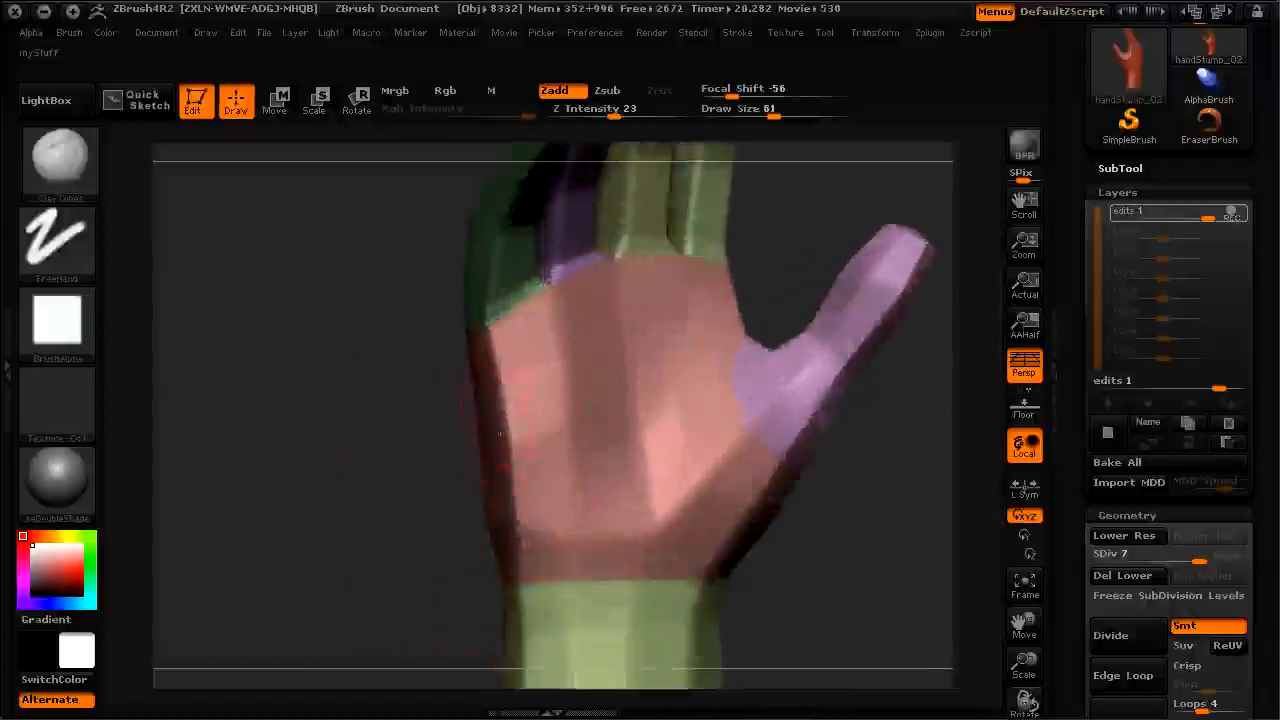
pyautogui.moveTo(391, 480); pyautogui.dragTo(481, 443)
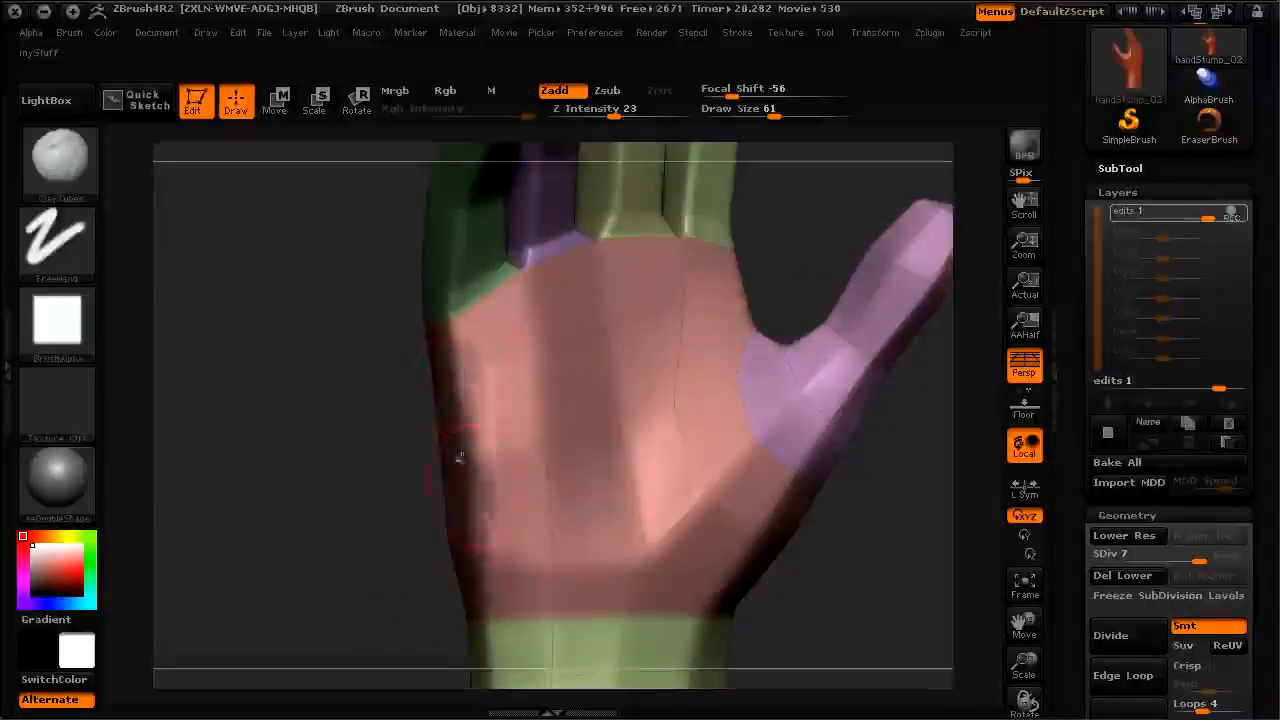
pyautogui.moveTo(488, 518)
pyautogui.mouseDown()
pyautogui.moveTo(545, 560)
pyautogui.moveTo(525, 595)
pyautogui.moveTo(590, 570)
pyautogui.moveTo(573, 523)
pyautogui.moveTo(535, 525)
pyautogui.moveTo(489, 446)
pyautogui.mouseUp()
pyautogui.keyDown('alt'); pyautogui.moveTo(340, 472); pyautogui.dragTo(362, 545); pyautogui.keyUp('alt')
pyautogui.moveTo(491, 427)
pyautogui.mouseDown()
pyautogui.moveTo(505, 395)
pyautogui.moveTo(520, 485)
pyautogui.moveTo(532, 341)
pyautogui.moveTo(510, 390)
pyautogui.mouseUp()
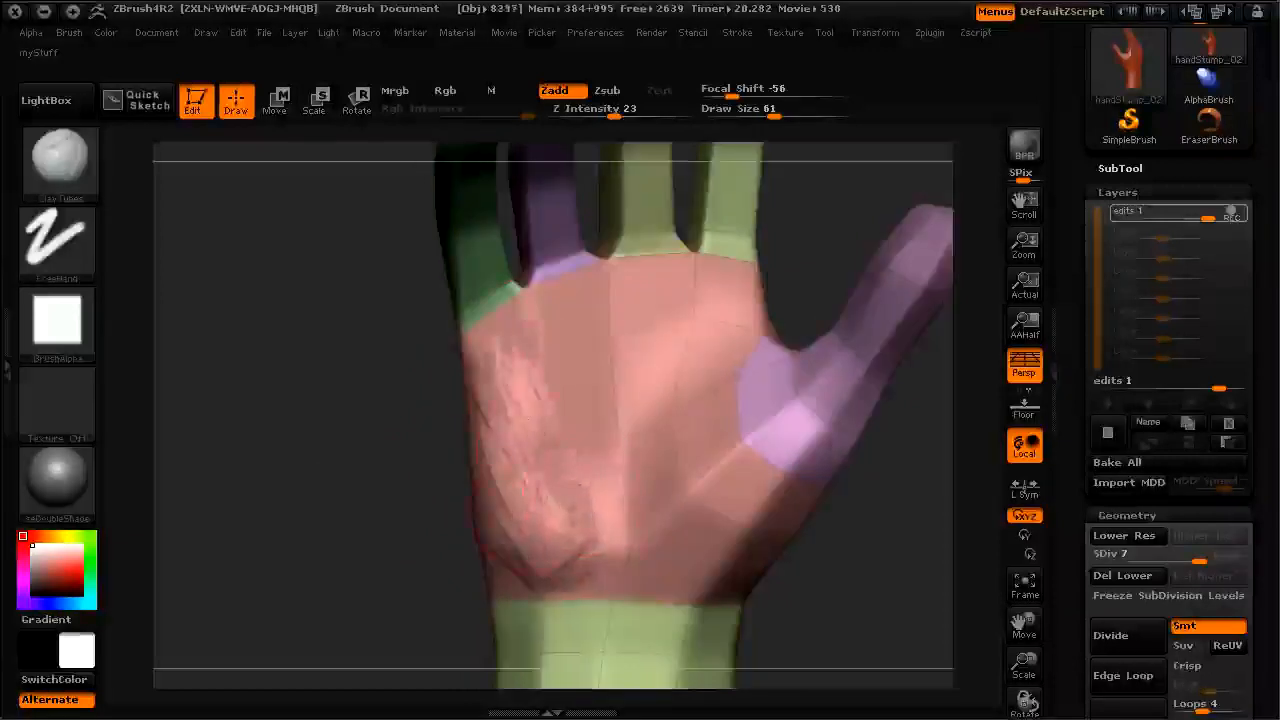
pyautogui.moveTo(452, 432)
pyautogui.mouseDown()
pyautogui.moveTo(389, 491)
pyautogui.moveTo(534, 591)
pyautogui.mouseUp()
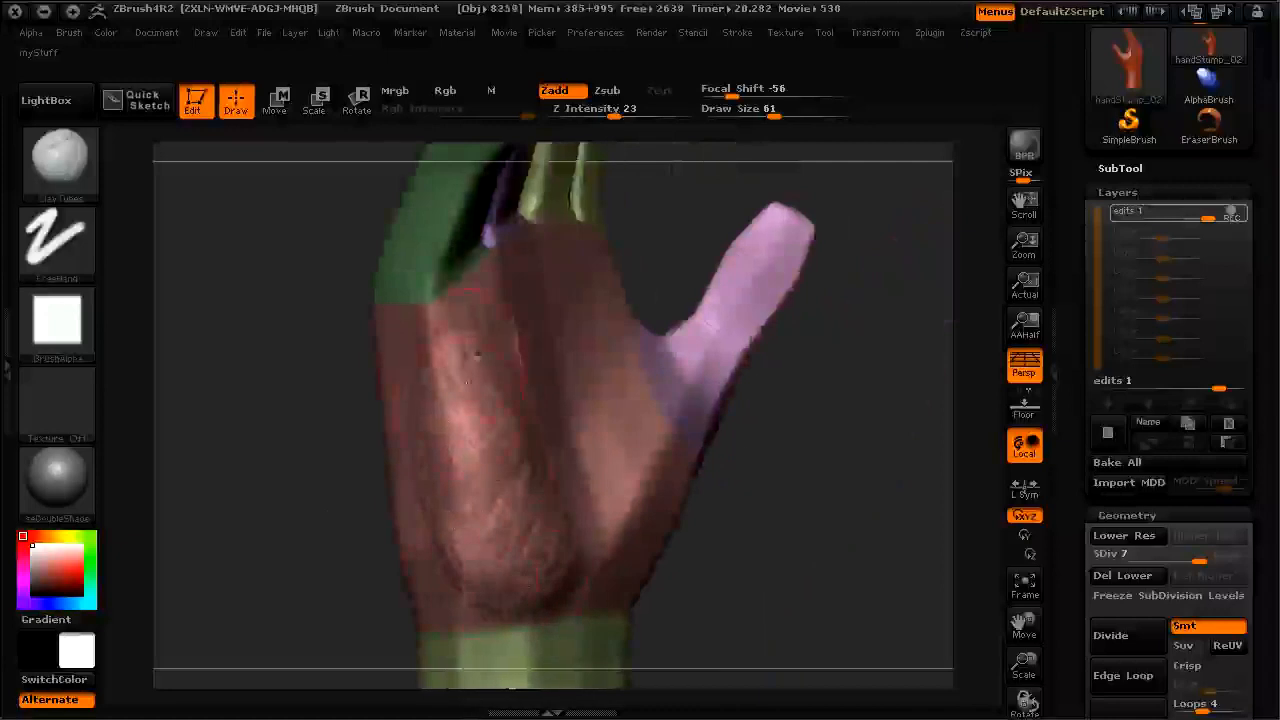
# Step: Build up the thumb pad on the palm with ClayTubes, then refine its strokes at draw size 51
pyautogui.moveTo(310, 568); pyautogui.dragTo(468, 494)
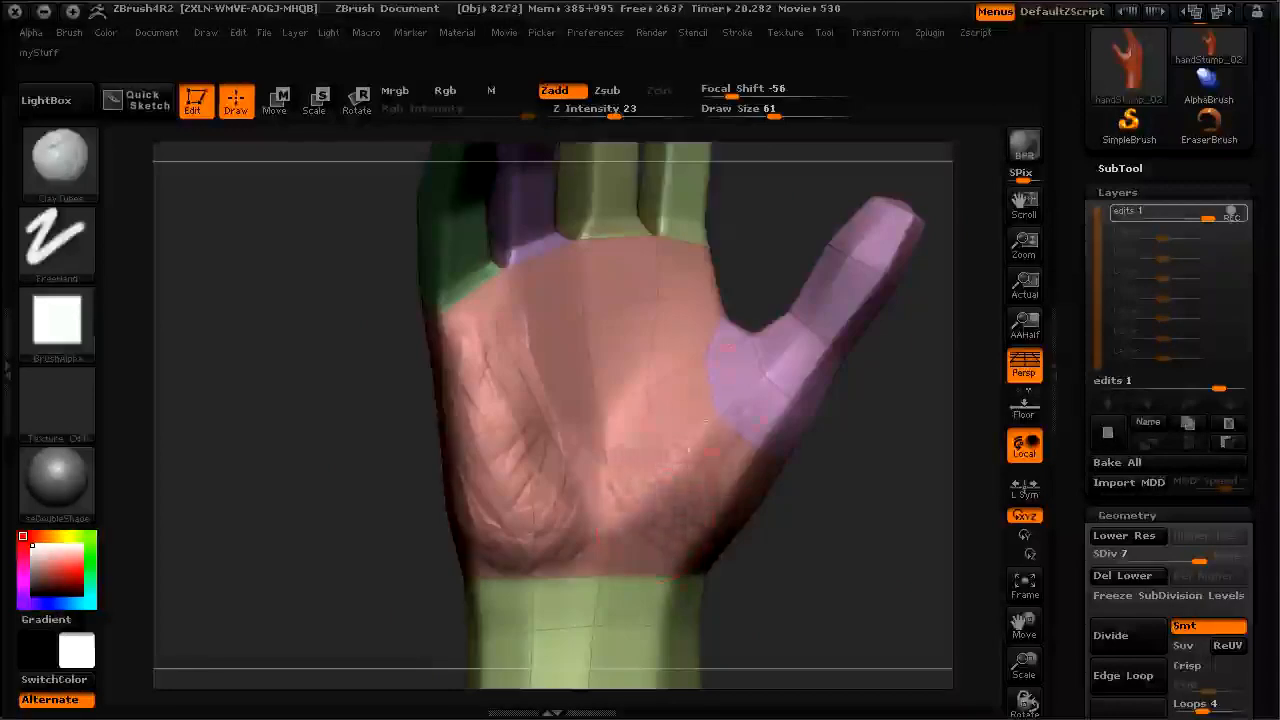
pyautogui.moveTo(652, 420); pyautogui.dragTo(640, 496)
pyautogui.moveTo(728, 478)
pyautogui.mouseDown()
pyautogui.moveTo(728, 438)
pyautogui.moveTo(764, 434)
pyautogui.mouseUp()
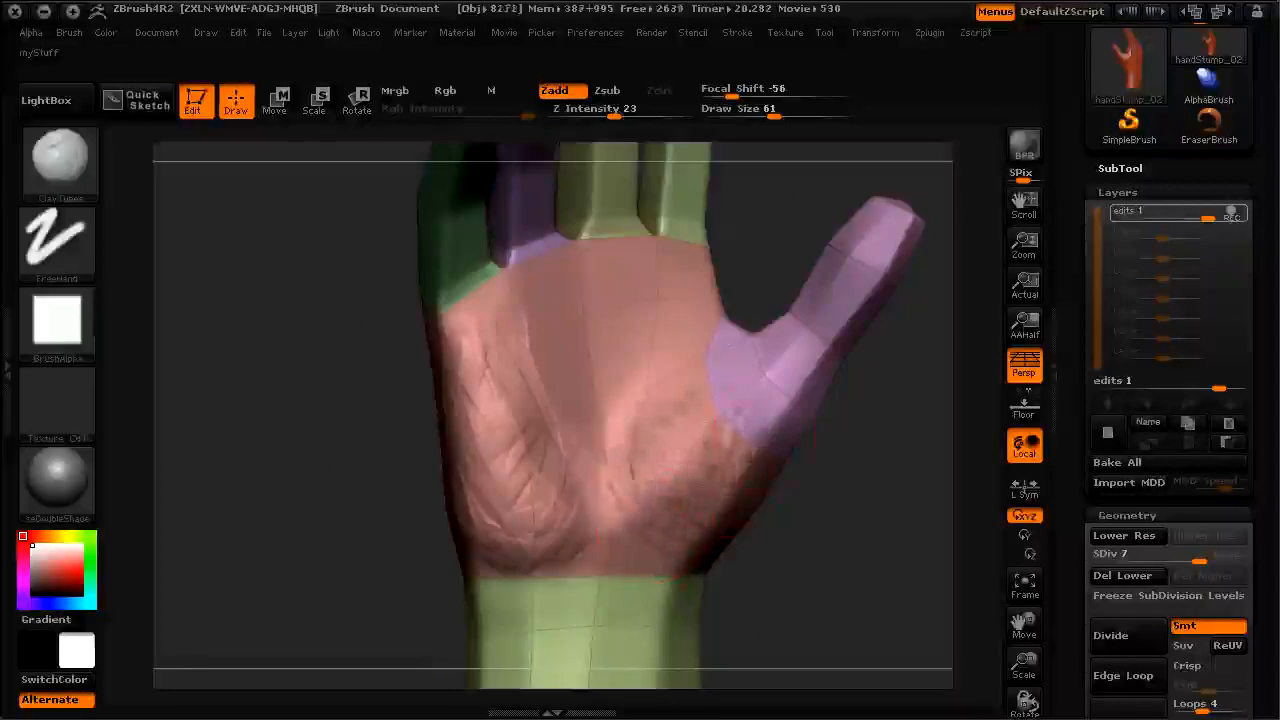
pyautogui.moveTo(812, 592)
pyautogui.mouseDown()
pyautogui.moveTo(788, 500)
pyautogui.moveTo(774, 549)
pyautogui.mouseUp()
pyautogui.keyDown('alt'); pyautogui.moveTo(520, 510); pyautogui.dragTo(540, 575); pyautogui.keyUp('alt')
pyautogui.press('[')
pyautogui.press('[')
pyautogui.press('[')
pyautogui.moveTo(442, 470); pyautogui.dragTo(486, 449)
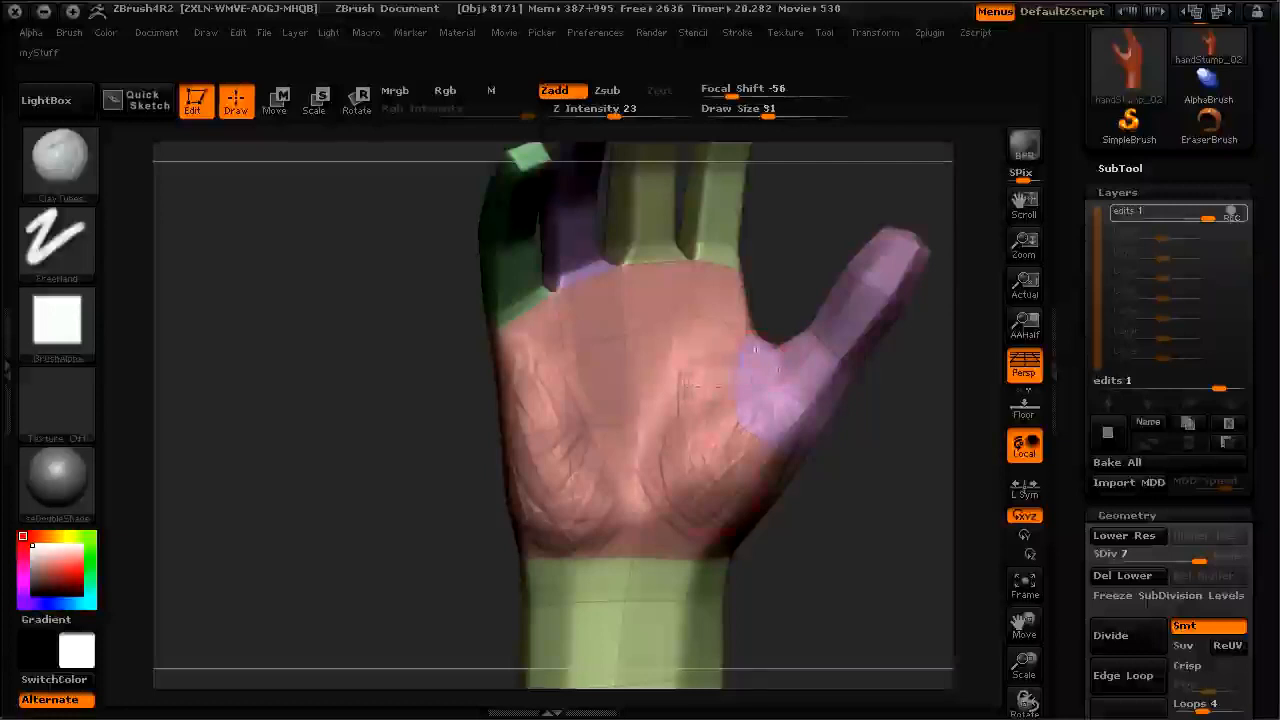
# Step: Round the outer side of the thumb pad and blend it into the thumb's base at draw size 41
pyautogui.moveTo(816, 611); pyautogui.dragTo(784, 583)
pyautogui.press(']')
pyautogui.moveTo(520, 450)
pyautogui.mouseDown()
pyautogui.moveTo(434, 463)
pyautogui.moveTo(443, 514)
pyautogui.moveTo(483, 535)
pyautogui.moveTo(509, 489)
pyautogui.moveTo(512, 528)
pyautogui.moveTo(720, 447)
pyautogui.mouseUp()
pyautogui.press('[')
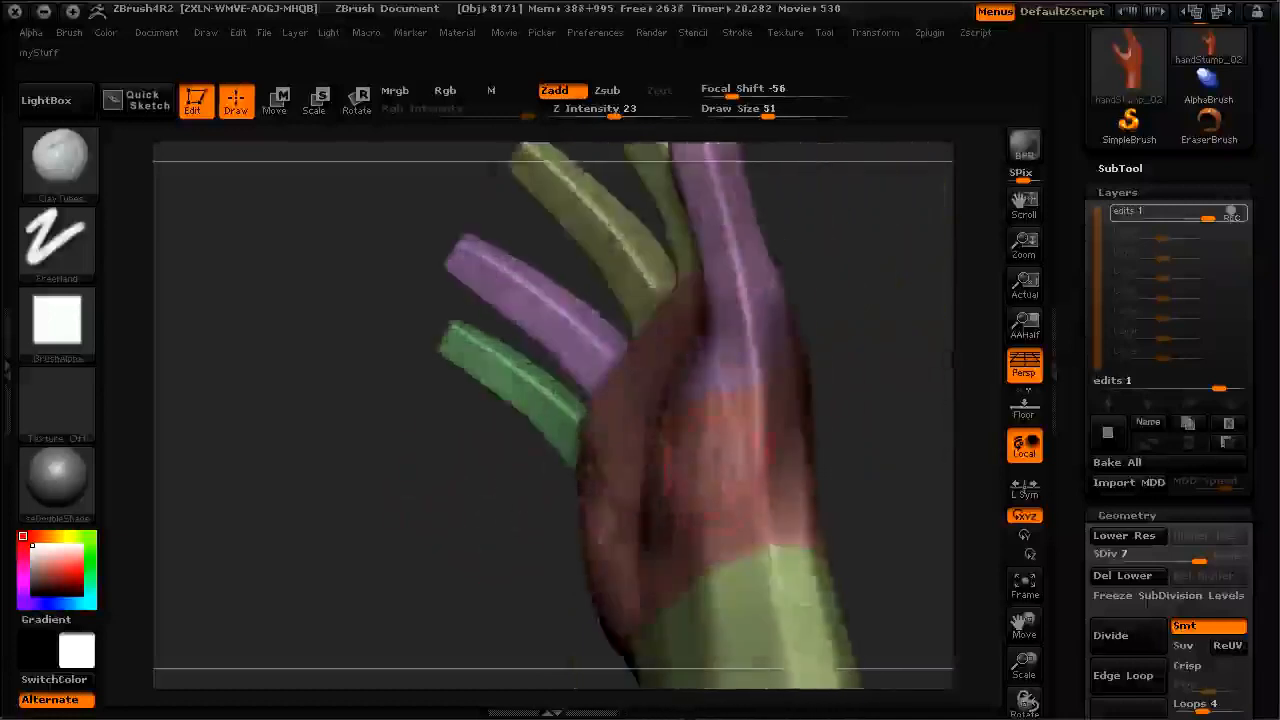
pyautogui.press('[')
pyautogui.press('[')
pyautogui.moveTo(762, 442)
pyautogui.mouseDown()
pyautogui.moveTo(762, 470)
pyautogui.moveTo(743, 343)
pyautogui.moveTo(742, 478)
pyautogui.moveTo(758, 490)
pyautogui.moveTo(758, 468)
pyautogui.mouseUp()
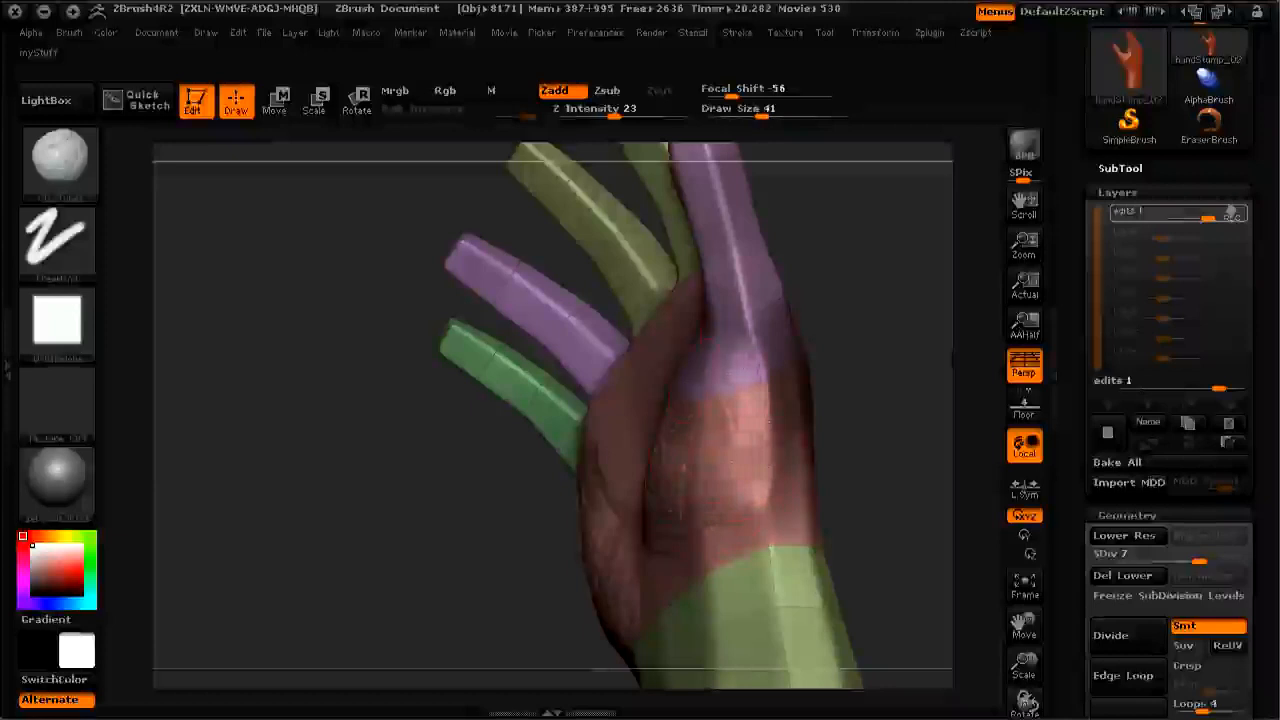
pyautogui.moveTo(767, 478)
pyautogui.mouseDown()
pyautogui.moveTo(752, 326)
pyautogui.moveTo(758, 495)
pyautogui.mouseUp()
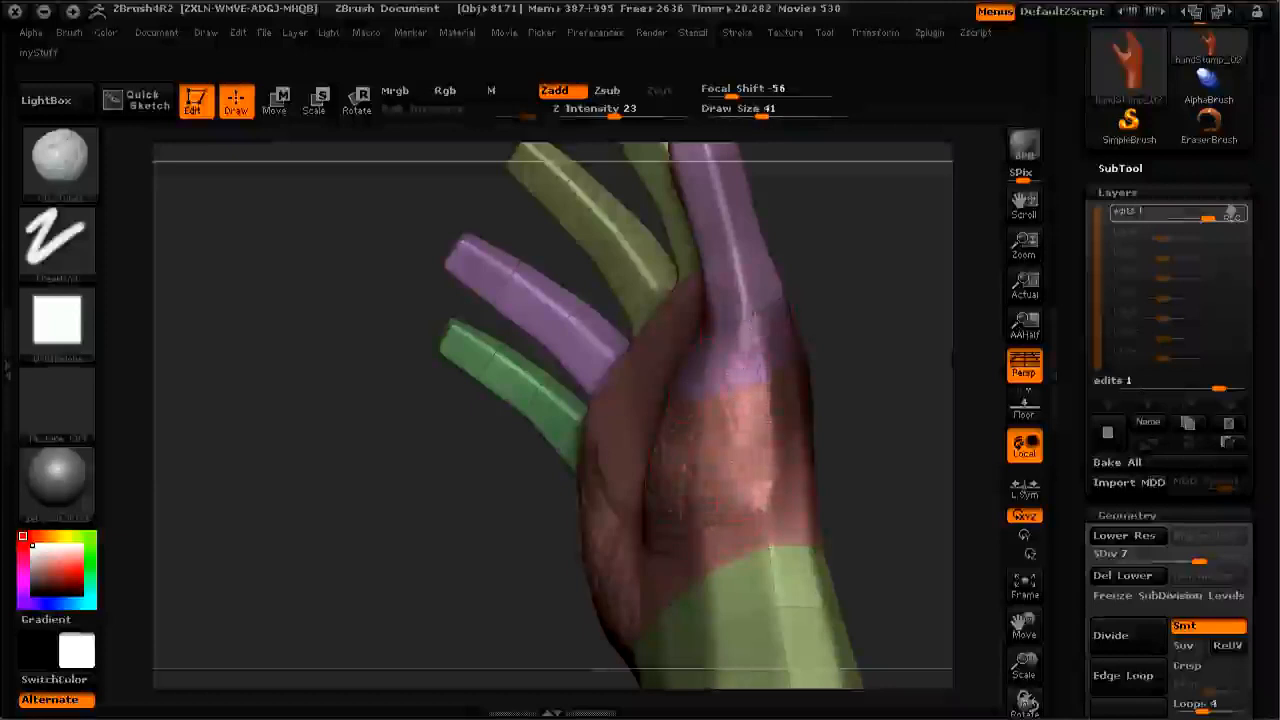
pyautogui.moveTo(447, 521); pyautogui.dragTo(405, 578)
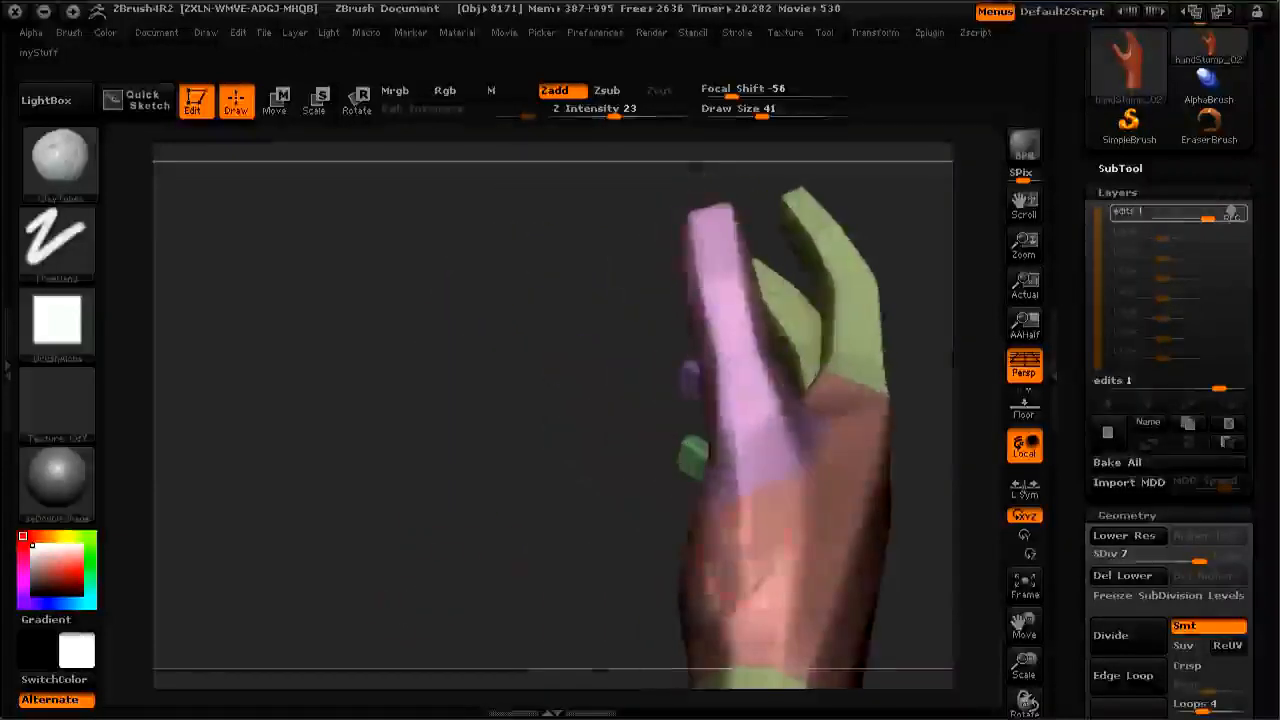
pyautogui.moveTo(745, 610); pyautogui.dragTo(736, 445)
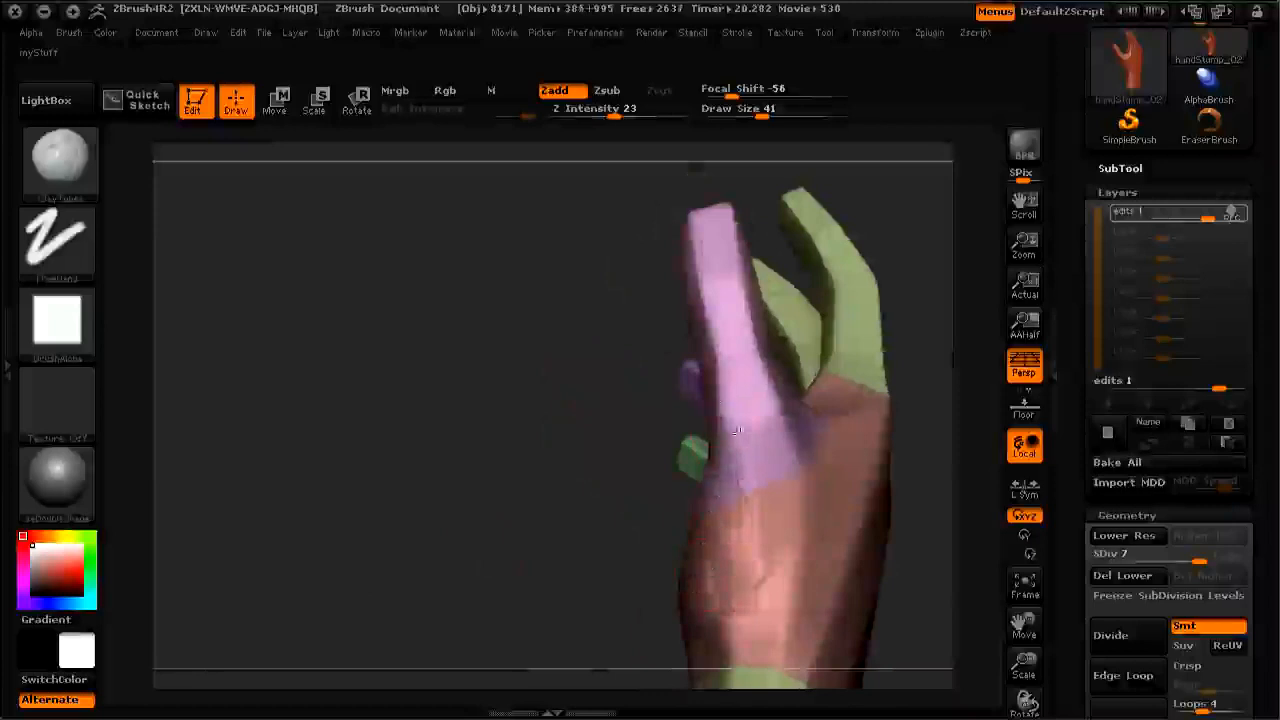
# Step: Bulk out the thumb's lower joint from the outer and palm sides, using draw sizes 51 and 31
pyautogui.moveTo(509, 486); pyautogui.dragTo(591, 494)
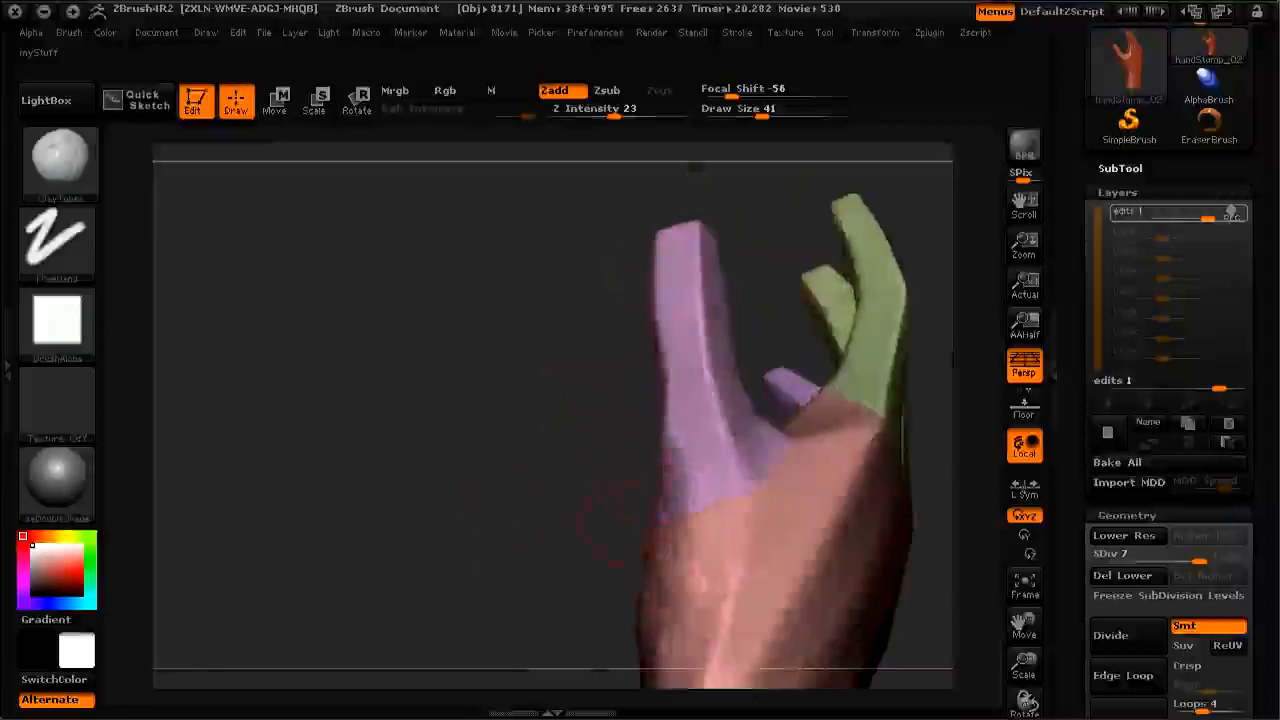
pyautogui.press(']')
pyautogui.press('[')
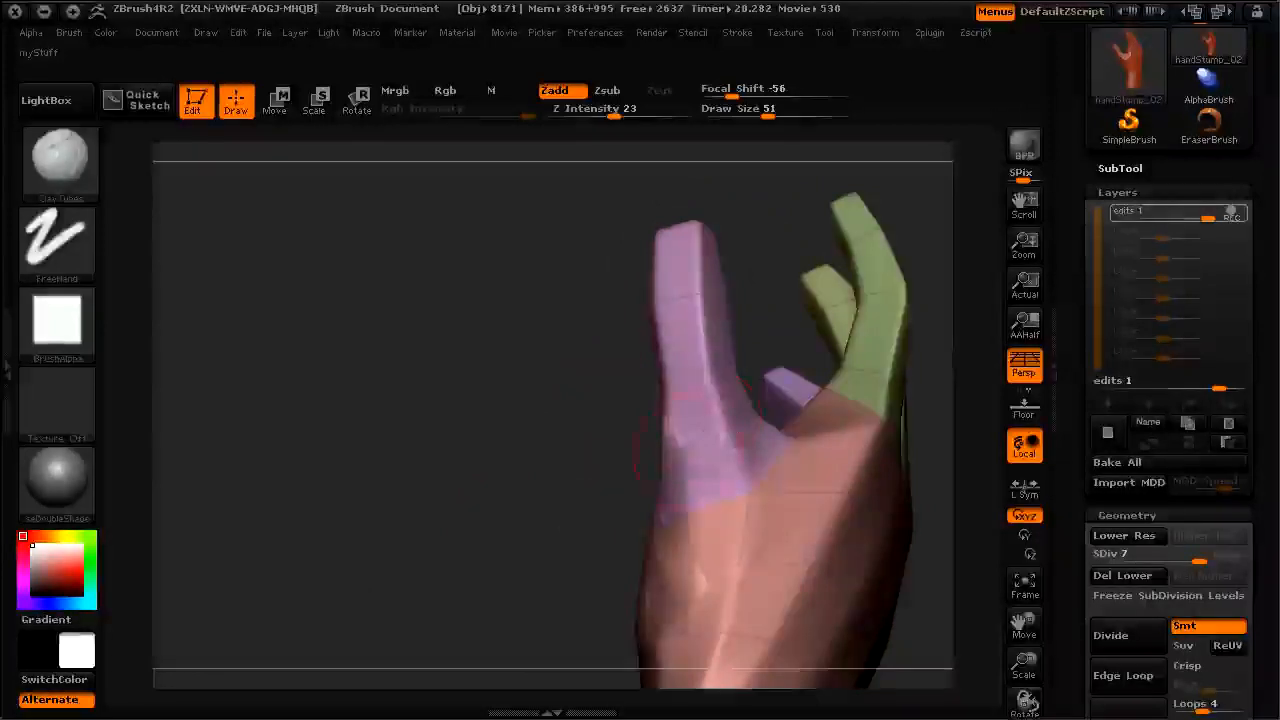
pyautogui.moveTo(706, 449)
pyautogui.mouseDown()
pyautogui.moveTo(714, 438)
pyautogui.moveTo(692, 462)
pyautogui.mouseUp()
pyautogui.moveTo(691, 510)
pyautogui.mouseDown()
pyautogui.moveTo(710, 490)
pyautogui.moveTo(704, 584)
pyautogui.moveTo(708, 476)
pyautogui.moveTo(717, 592)
pyautogui.mouseUp()
pyautogui.moveTo(702, 447)
pyautogui.mouseDown()
pyautogui.moveTo(686, 250)
pyautogui.moveTo(700, 406)
pyautogui.mouseUp()
pyautogui.moveTo(587, 390); pyautogui.dragTo(652, 406)
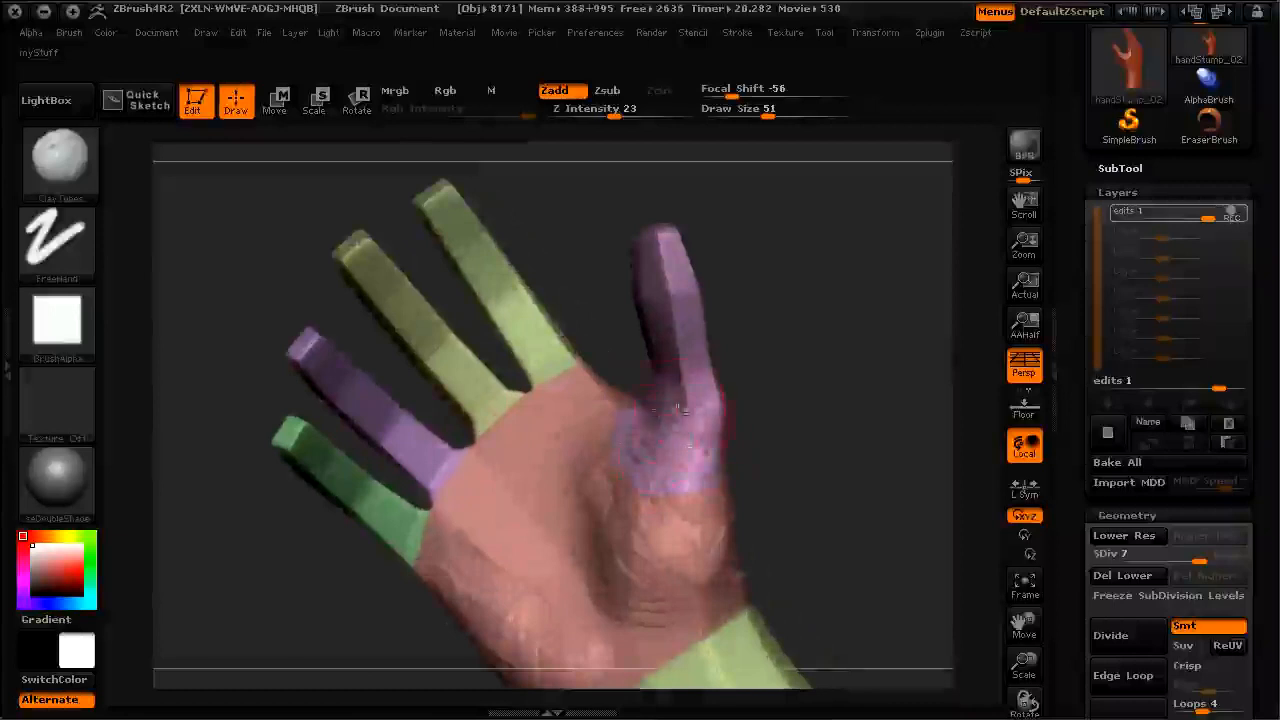
pyautogui.press('[')
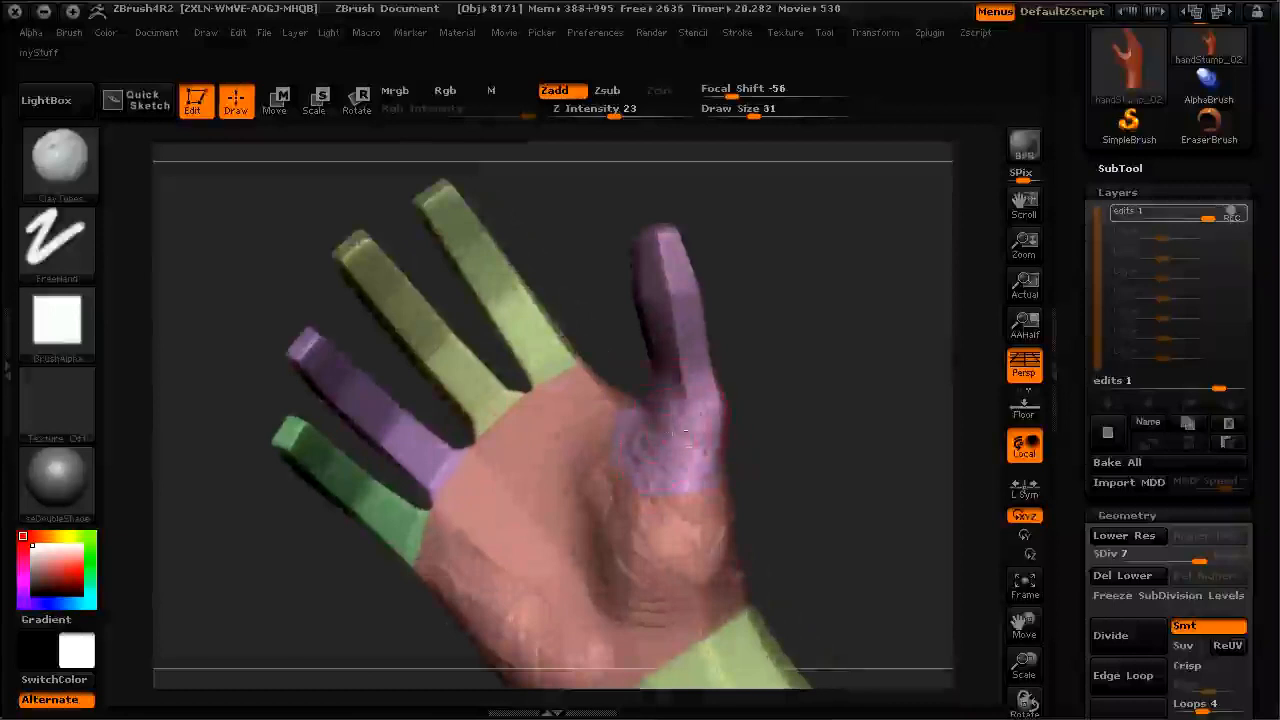
pyautogui.moveTo(774, 500); pyautogui.dragTo(705, 460)
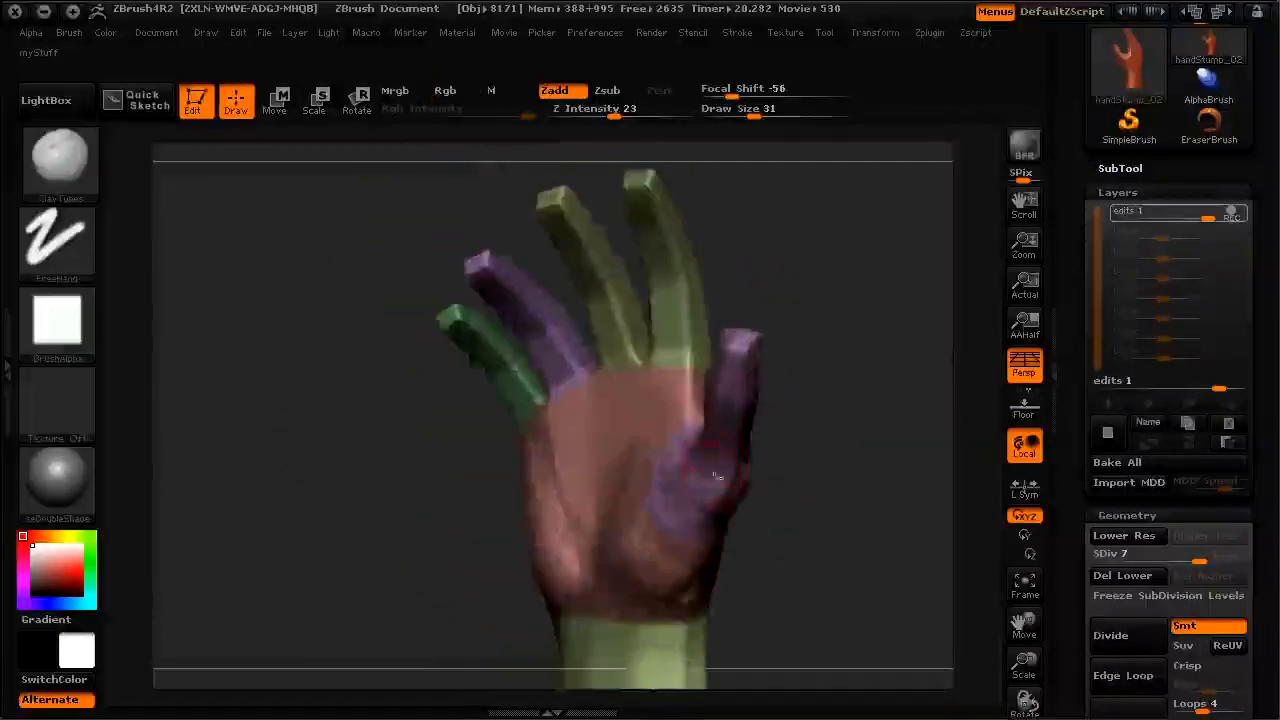
# Step: Build up the lower segment of the index finger with ClayTubes strokes at draw size 51
pyautogui.moveTo(429, 580)
pyautogui.mouseDown()
pyautogui.moveTo(381, 555)
pyautogui.moveTo(366, 500)
pyautogui.moveTo(366, 566)
pyautogui.moveTo(320, 546)
pyautogui.moveTo(378, 517)
pyautogui.moveTo(394, 540)
pyautogui.mouseUp()
pyautogui.press(']')
pyautogui.press(']')
pyautogui.press(']')
pyautogui.moveTo(703, 447)
pyautogui.mouseDown()
pyautogui.moveTo(712, 520)
pyautogui.moveTo(728, 466)
pyautogui.mouseUp()
pyautogui.moveTo(649, 374)
pyautogui.mouseDown()
pyautogui.moveTo(620, 437)
pyautogui.moveTo(689, 553)
pyautogui.moveTo(650, 590)
pyautogui.moveTo(660, 560)
pyautogui.moveTo(731, 532)
pyautogui.mouseUp()
pyautogui.press('[')
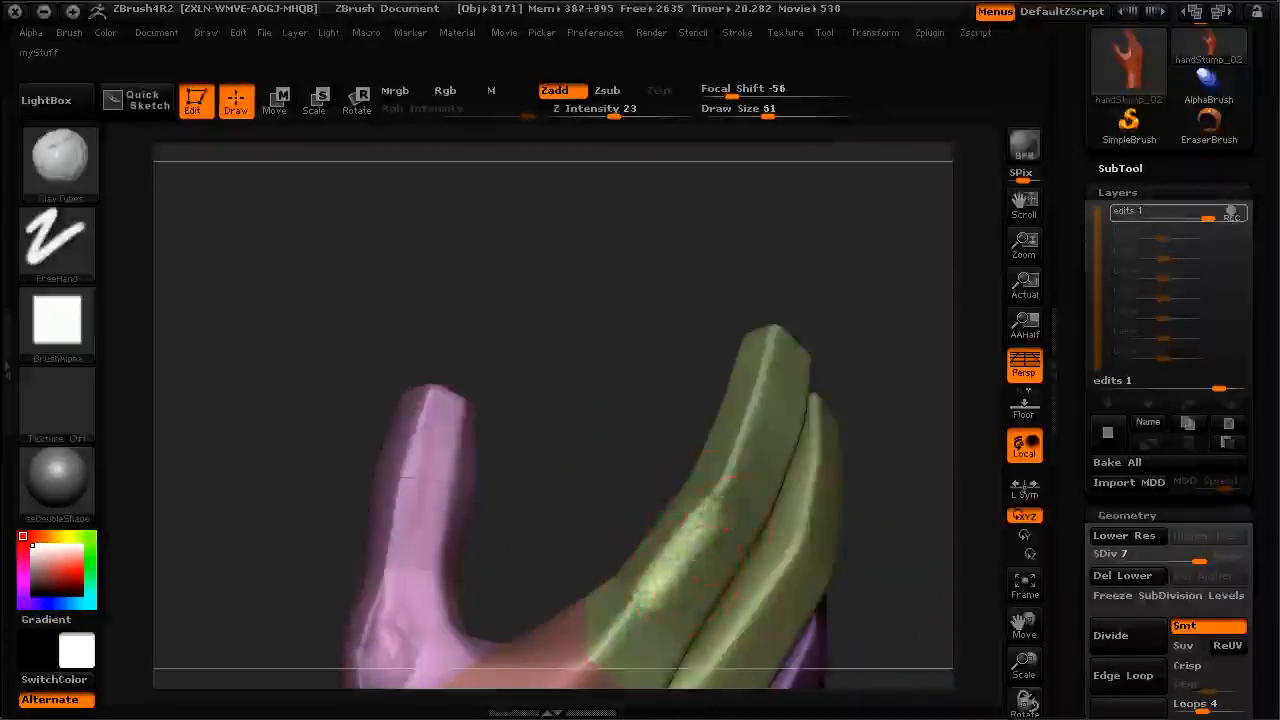
pyautogui.moveTo(686, 594); pyautogui.dragTo(726, 522)
pyautogui.moveTo(620, 456)
pyautogui.keyDown('alt'); pyautogui.mouseDown()
pyautogui.moveTo(586, 520)
pyautogui.moveTo(616, 504)
pyautogui.mouseUp(); pyautogui.keyUp('alt')
pyautogui.moveTo(714, 562); pyautogui.dragTo(660, 633)
pyautogui.moveTo(694, 506)
pyautogui.mouseDown()
pyautogui.moveTo(618, 597)
pyautogui.moveTo(664, 534)
pyautogui.moveTo(636, 585)
pyautogui.mouseUp()
# Step: Round the index finger's middle joint and soften its hard edge up toward the tip at draw size 51
pyautogui.moveTo(551, 497); pyautogui.dragTo(610, 570)
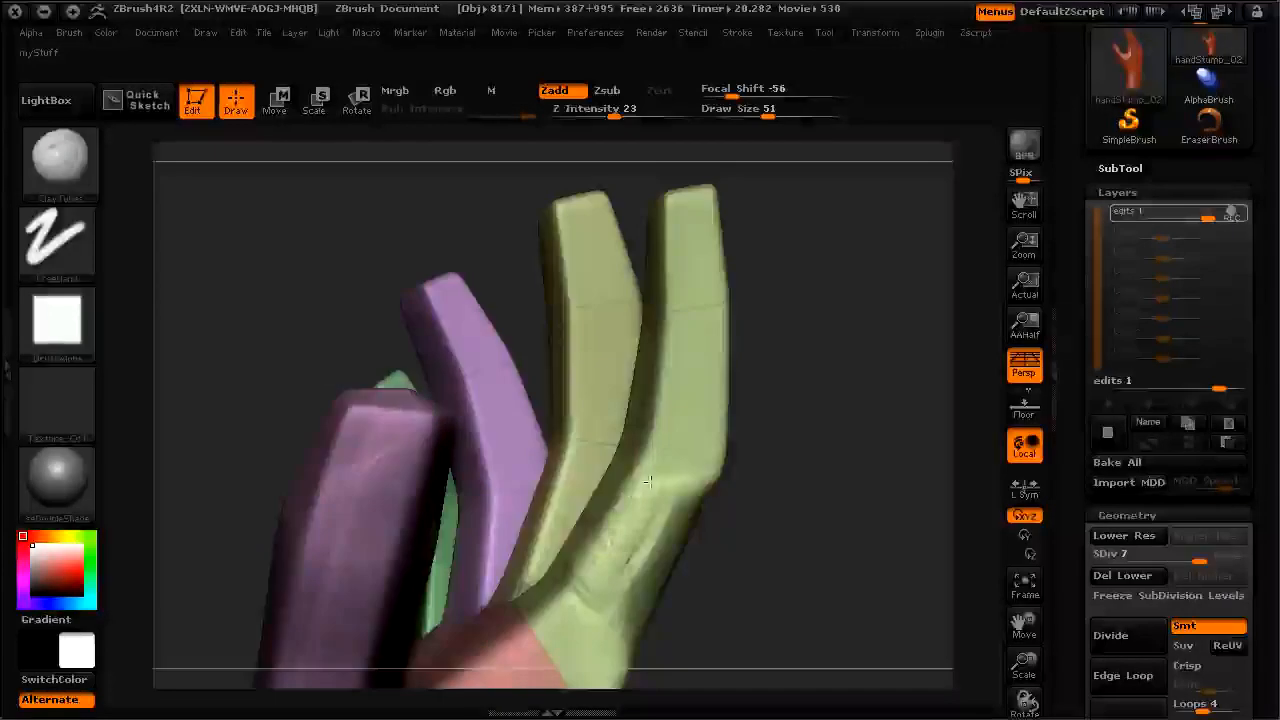
pyautogui.moveTo(605, 482); pyautogui.dragTo(608, 590)
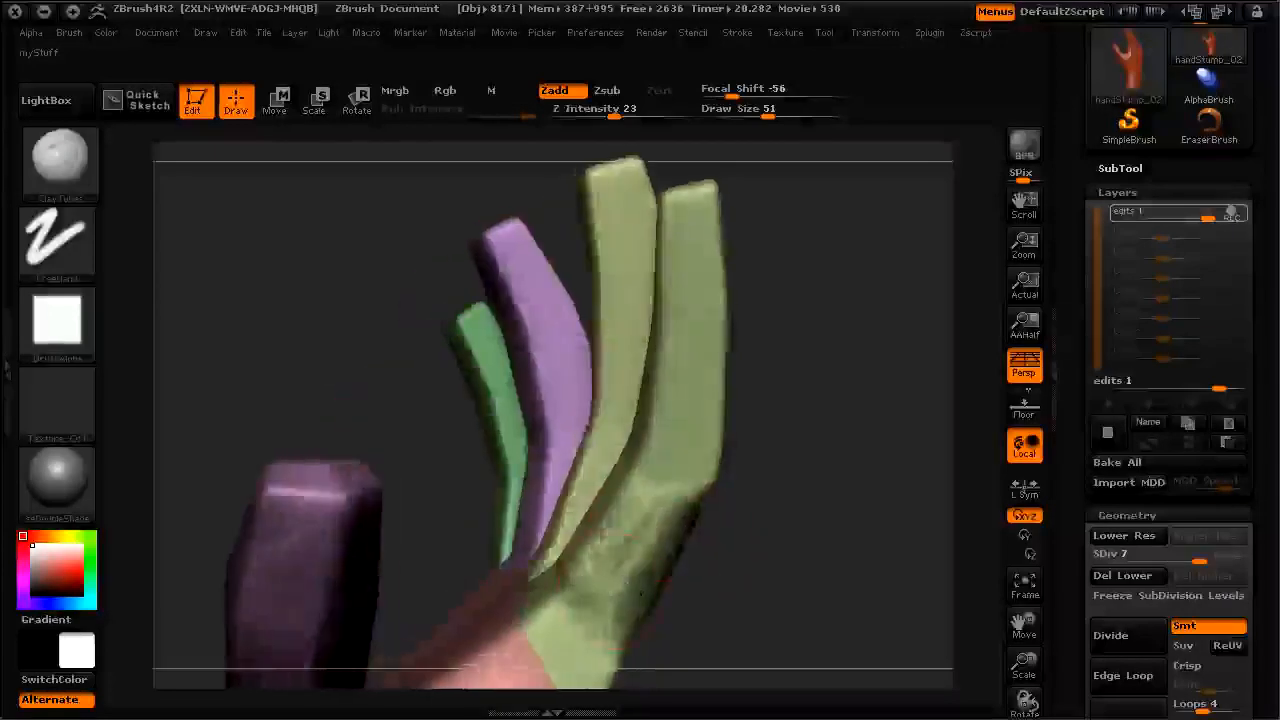
pyautogui.moveTo(782, 552); pyautogui.dragTo(629, 525)
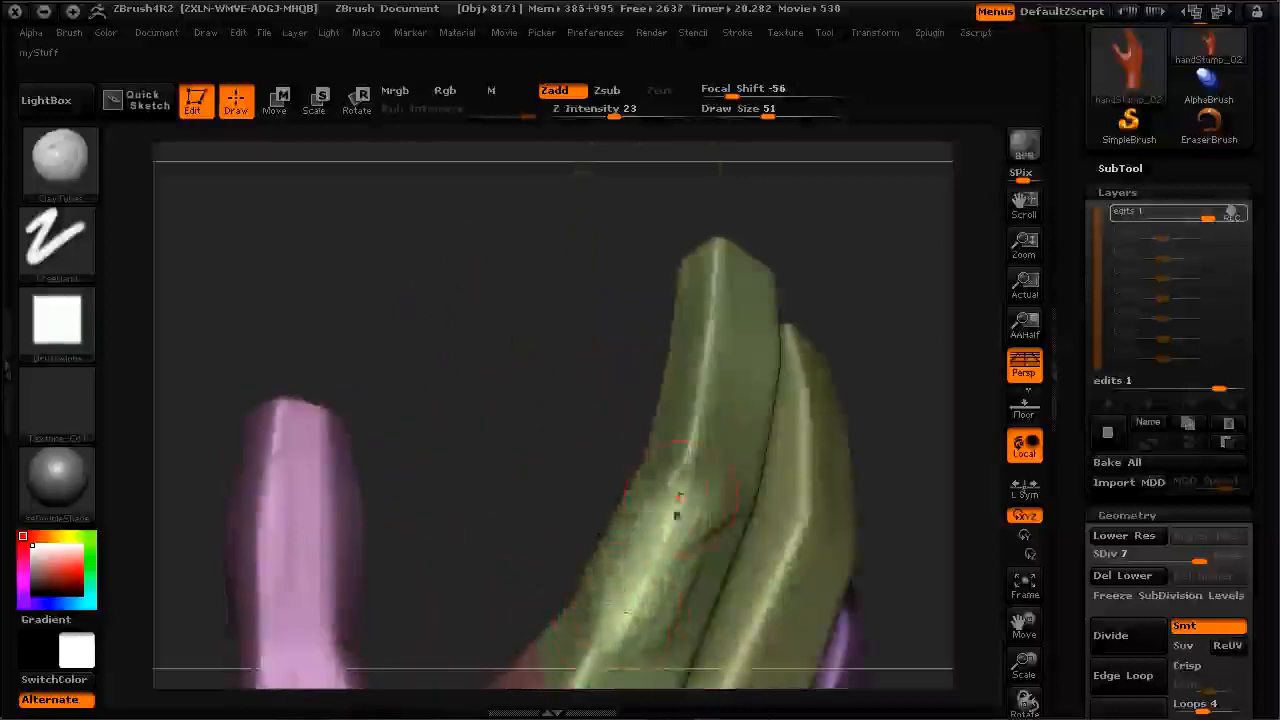
pyautogui.moveTo(690, 548); pyautogui.dragTo(716, 525)
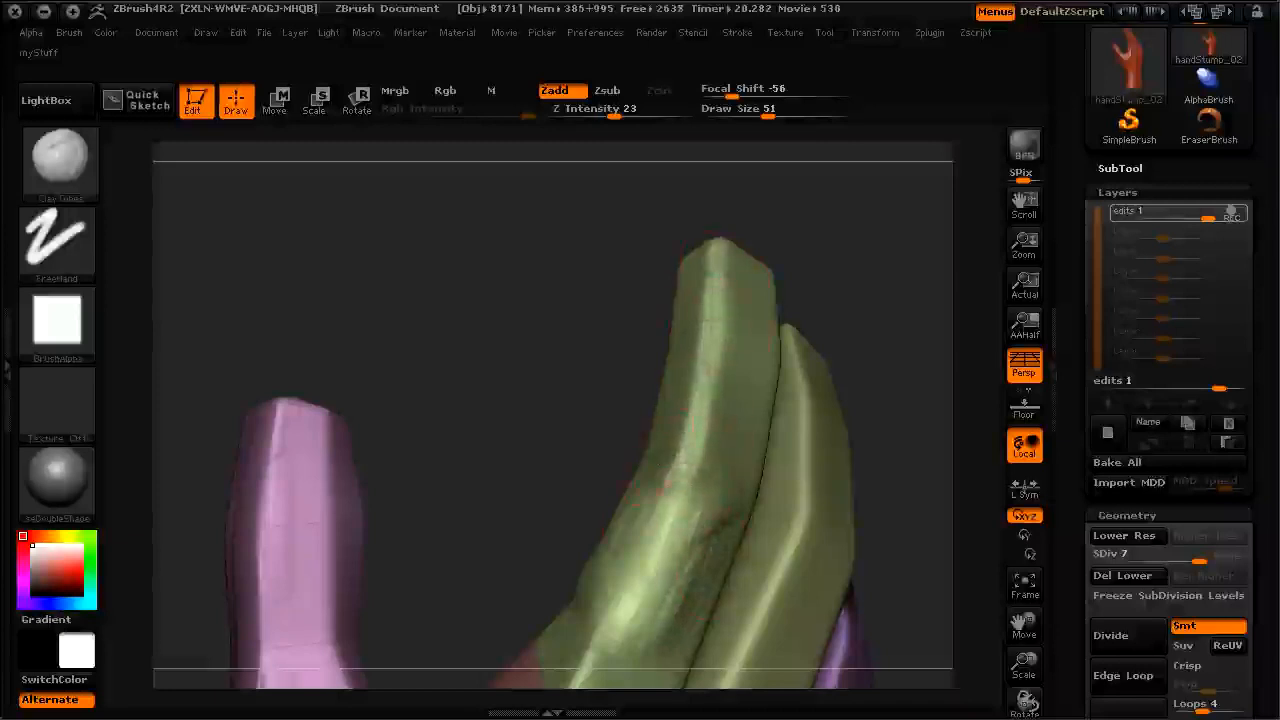
# Step: Add clay around the index finger's knuckle where it meets the back of the hand at draw size 61
pyautogui.moveTo(543, 487); pyautogui.dragTo(525, 330)
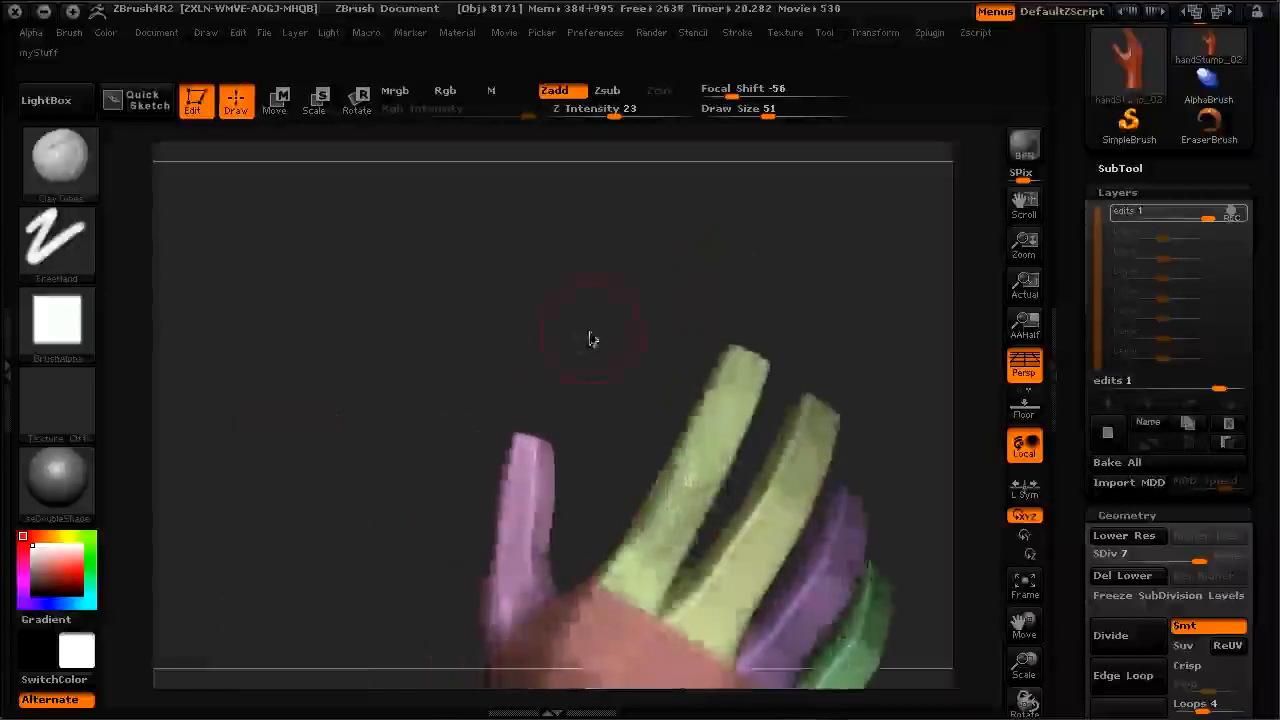
pyautogui.moveTo(595, 375)
pyautogui.keyDown('alt'); pyautogui.mouseDown()
pyautogui.moveTo(600, 471)
pyautogui.moveTo(586, 377)
pyautogui.moveTo(640, 380)
pyautogui.mouseUp(); pyautogui.keyUp('alt')
pyautogui.press(']')
pyautogui.press(']')
pyautogui.press(']')
pyautogui.press('[')
pyautogui.press('[')
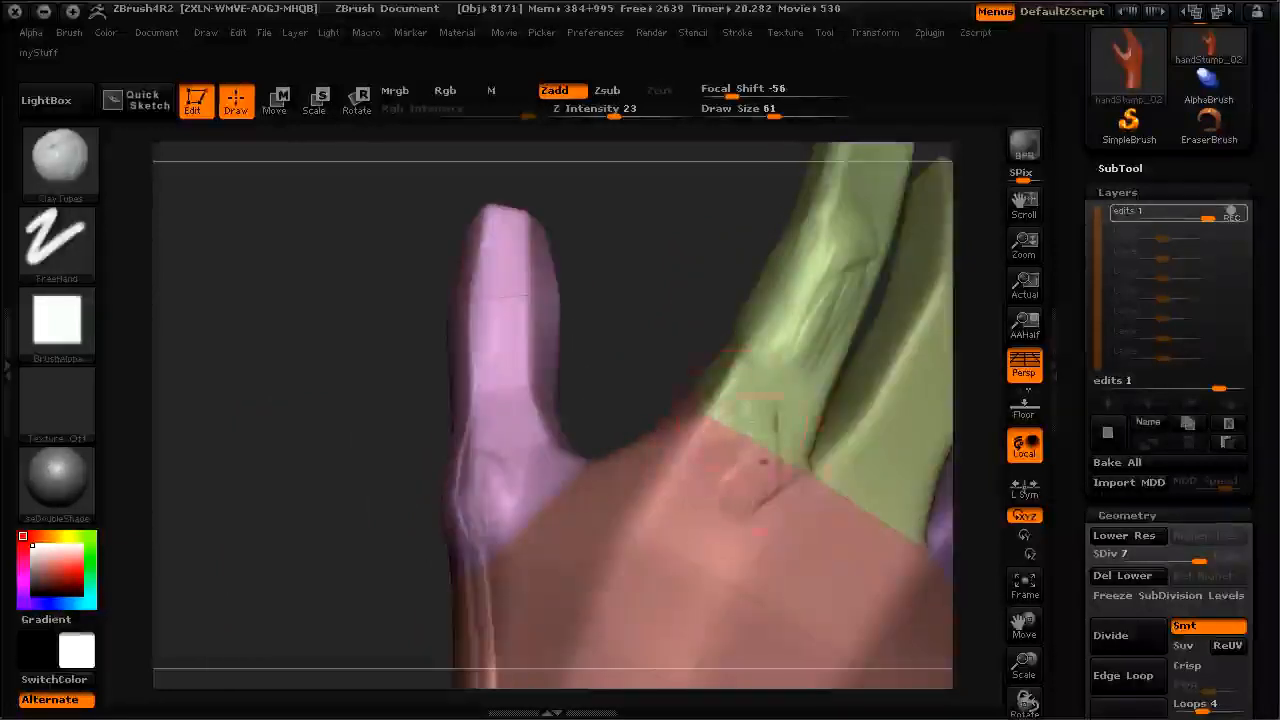
# Step: Round the thumb's edges from its lower joint up toward the tip at draw size 51
pyautogui.moveTo(323, 451)
pyautogui.mouseDown()
pyautogui.moveTo(357, 489)
pyautogui.moveTo(370, 600)
pyautogui.moveTo(383, 500)
pyautogui.moveTo(420, 500)
pyautogui.moveTo(406, 514)
pyautogui.moveTo(406, 497)
pyautogui.moveTo(440, 523)
pyautogui.moveTo(434, 489)
pyautogui.moveTo(460, 455)
pyautogui.moveTo(437, 463)
pyautogui.moveTo(458, 450)
pyautogui.mouseUp()
pyautogui.press('[')
pyautogui.press('[')
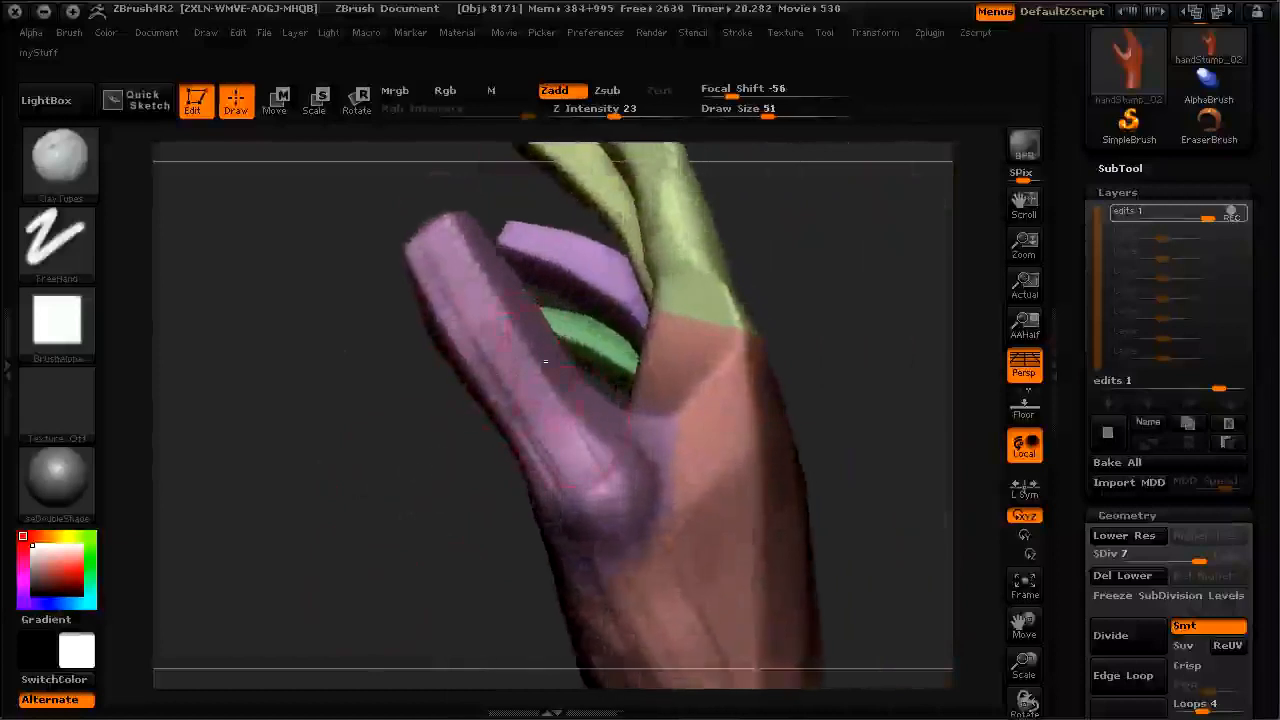
pyautogui.moveTo(588, 446); pyautogui.dragTo(518, 366)
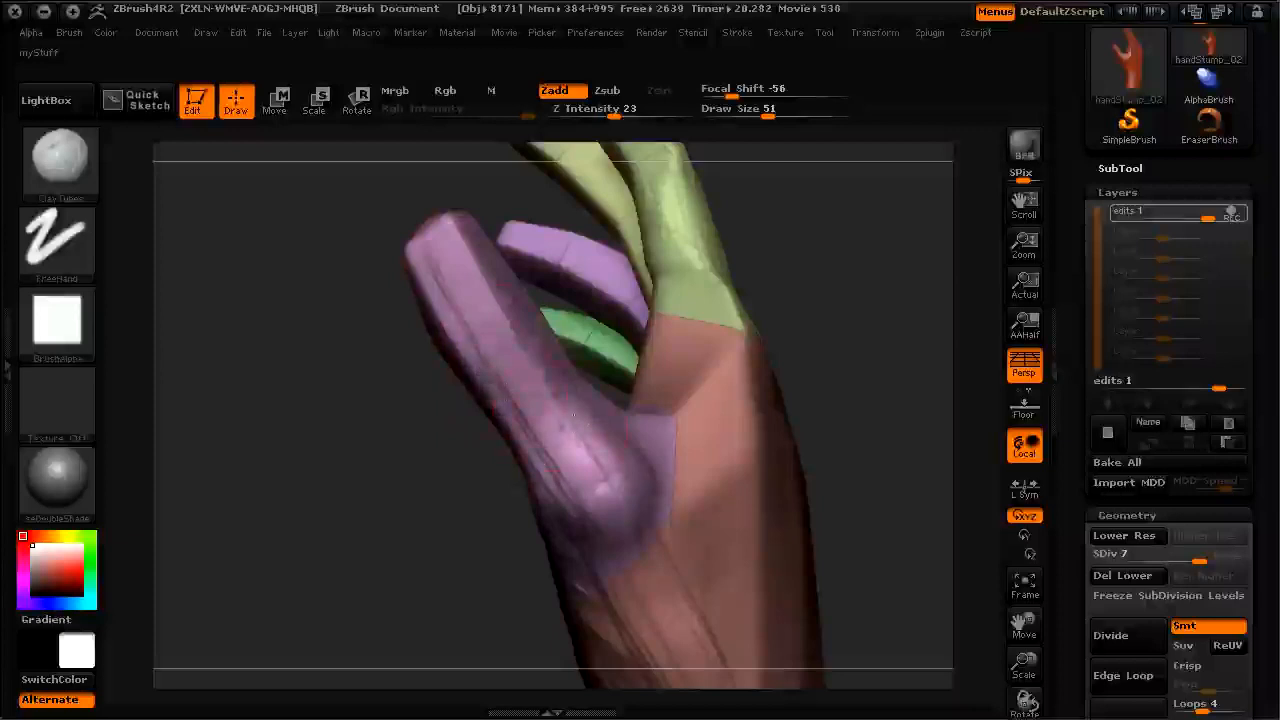
# Step: Build up the side of the hand between the thumb web and the index finger's base with ClayTubes at draw size 41
pyautogui.moveTo(444, 509)
pyautogui.mouseDown()
pyautogui.moveTo(411, 523)
pyautogui.moveTo(386, 580)
pyautogui.moveTo(577, 526)
pyautogui.mouseUp()
pyautogui.press('[')
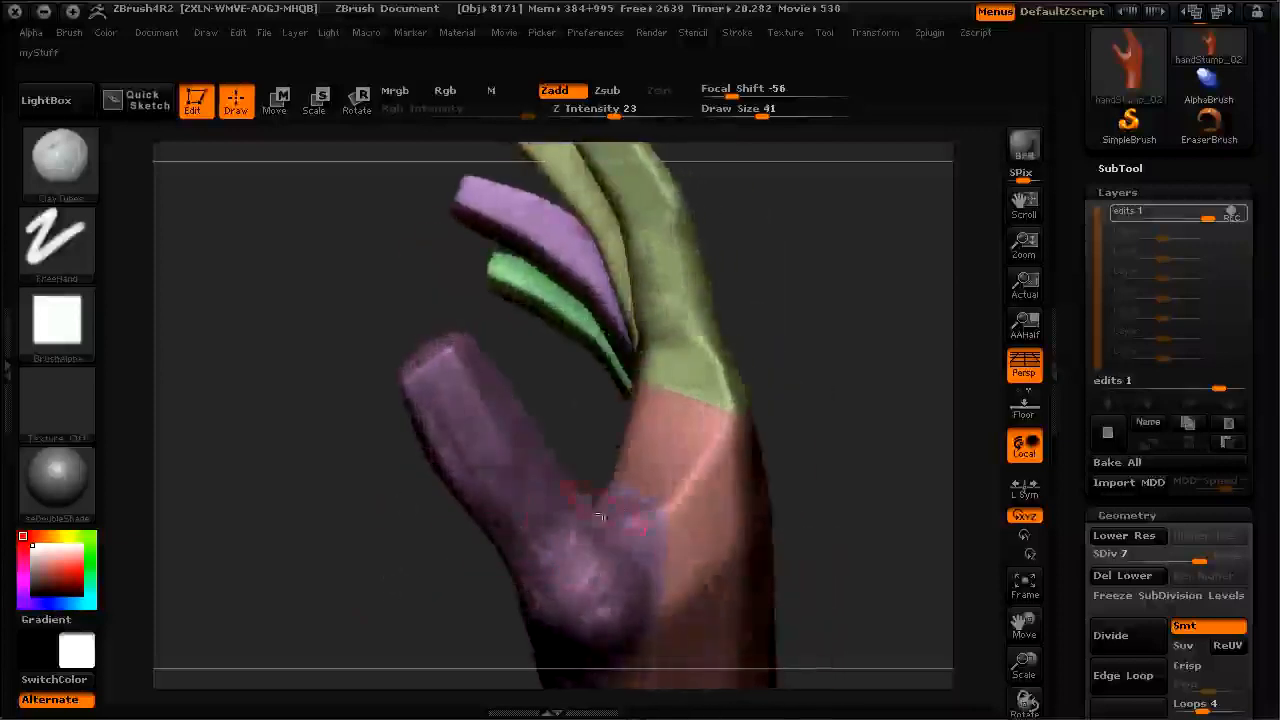
pyautogui.moveTo(645, 492); pyautogui.dragTo(665, 372)
pyautogui.moveTo(664, 530)
pyautogui.mouseDown()
pyautogui.moveTo(686, 480)
pyautogui.moveTo(672, 518)
pyautogui.mouseUp()
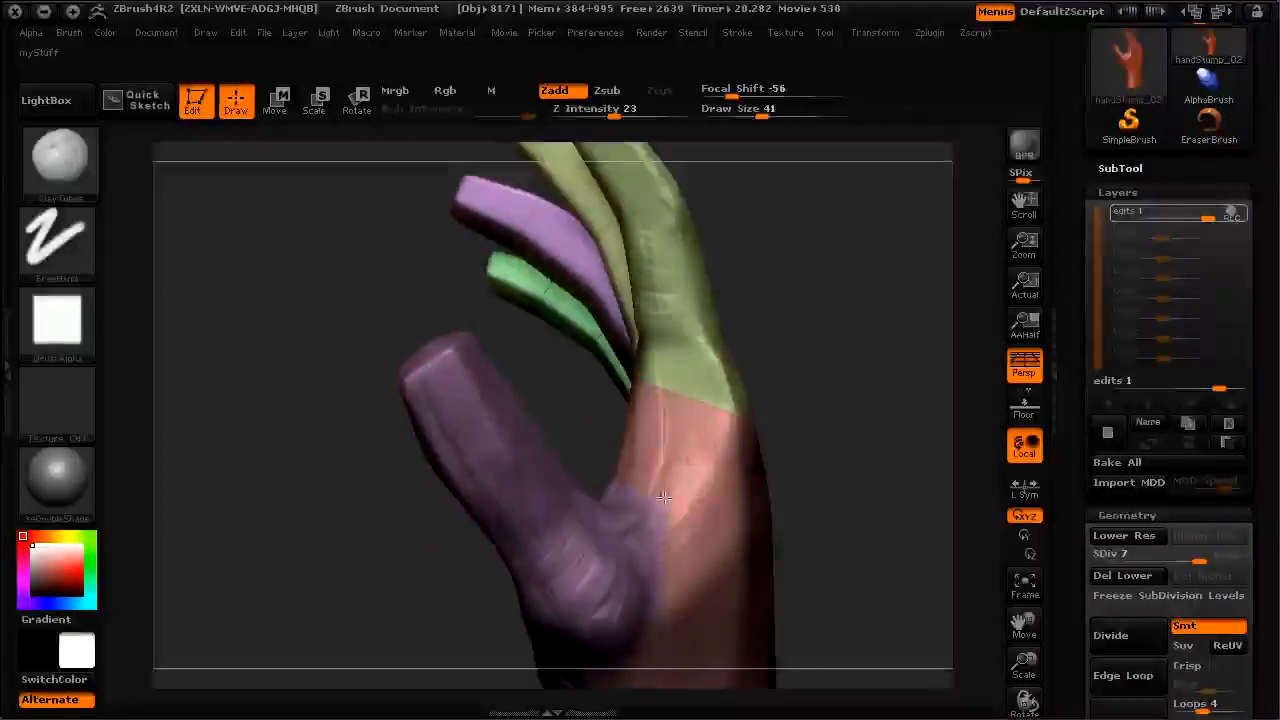
# Step: Fill out the muscle on the back of the hand between thumb and index finger at draw sizes 31 and 41
pyautogui.moveTo(343, 538); pyautogui.dragTo(383, 554)
pyautogui.keyDown('alt'); pyautogui.moveTo(596, 592); pyautogui.dragTo(575, 530); pyautogui.keyUp('alt')
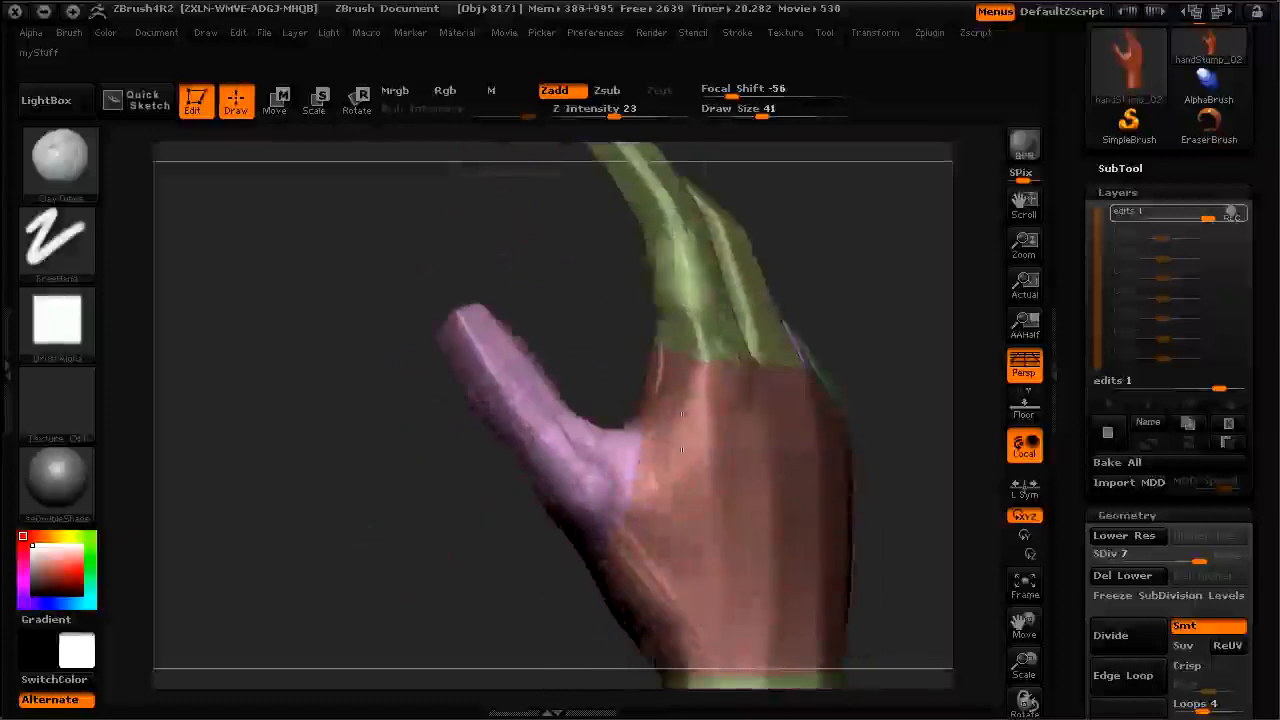
pyautogui.press('[')
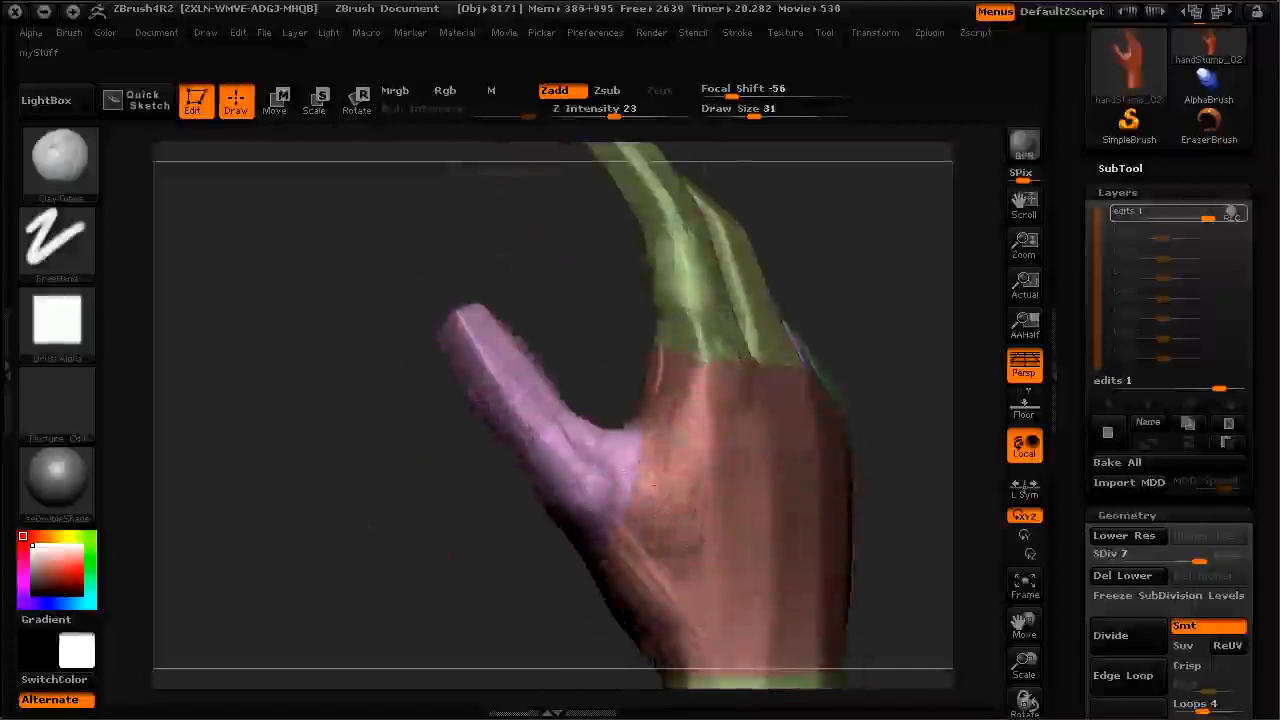
pyautogui.press(']')
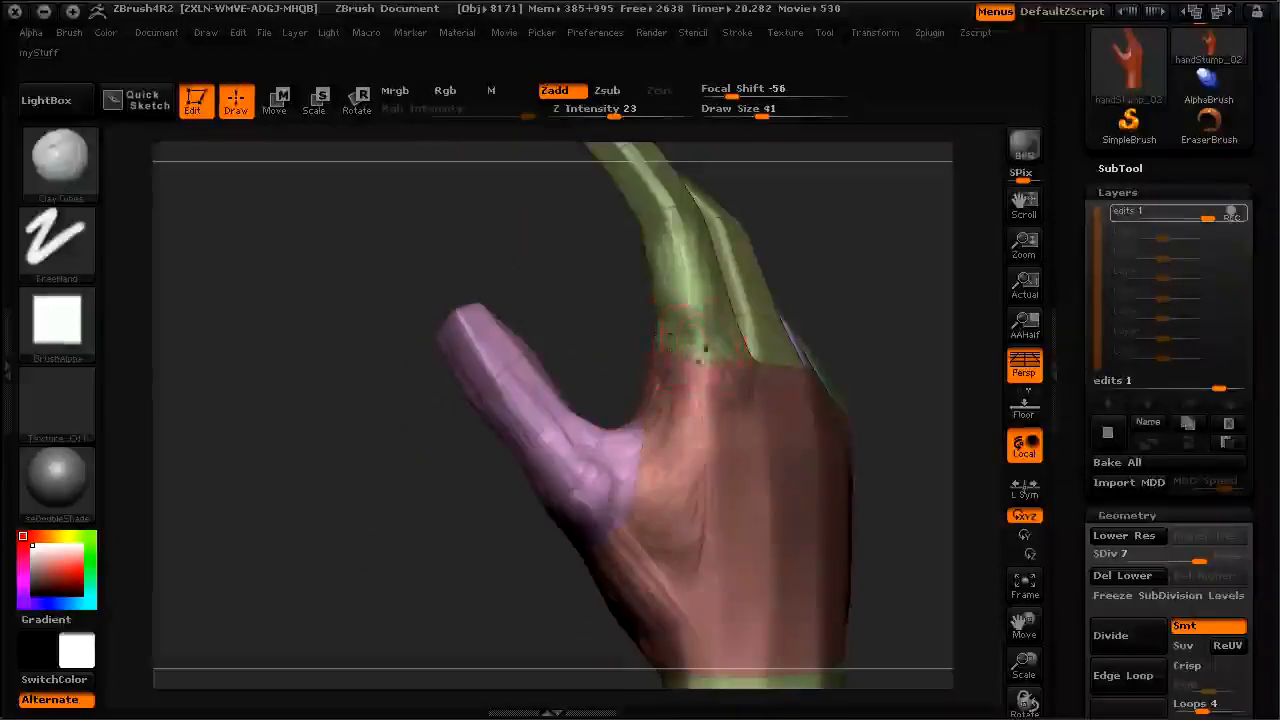
# Step: Sculpt the row of knuckles across the back of the hand with ClayTubes at draw sizes 31 and 41
pyautogui.moveTo(424, 616)
pyautogui.mouseDown()
pyautogui.moveTo(414, 380)
pyautogui.moveTo(383, 517)
pyautogui.moveTo(416, 560)
pyautogui.moveTo(357, 614)
pyautogui.moveTo(539, 514)
pyautogui.mouseUp()
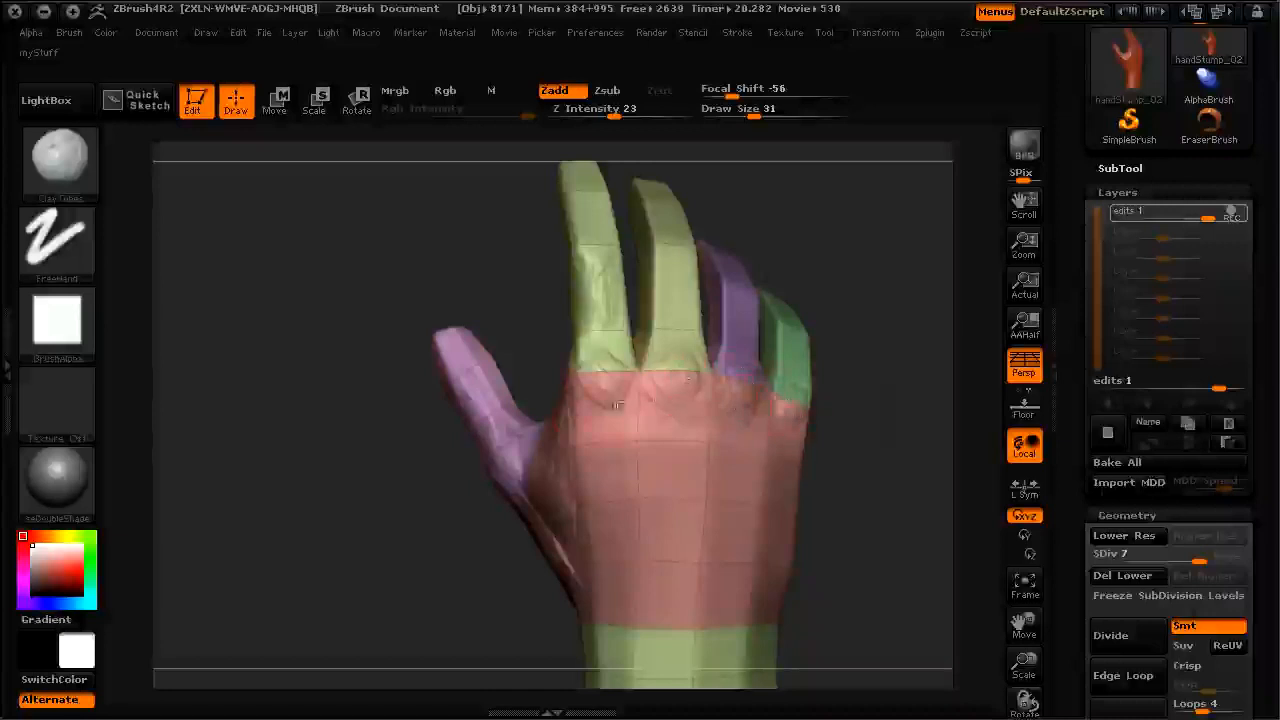
pyautogui.press(']')
pyautogui.moveTo(498, 281)
pyautogui.keyDown('alt'); pyautogui.mouseDown()
pyautogui.moveTo(483, 287)
pyautogui.moveTo(483, 345)
pyautogui.mouseUp(); pyautogui.keyUp('alt')
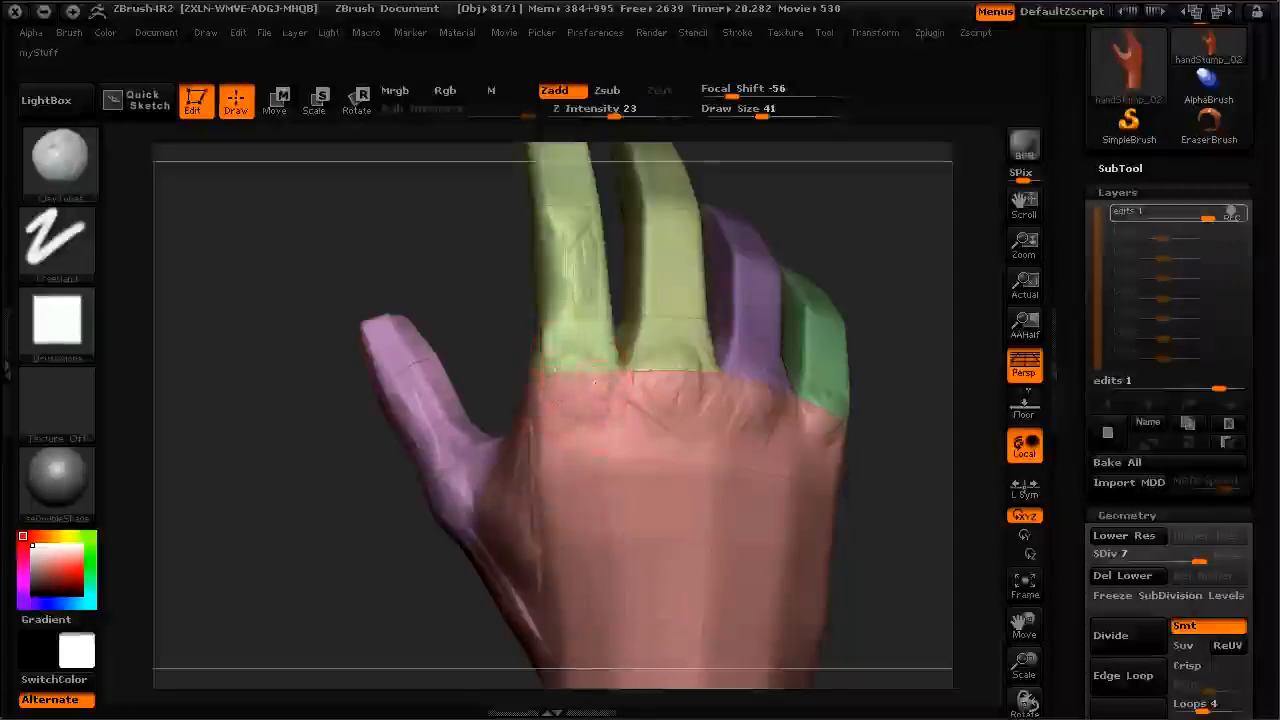
pyautogui.press('[')
# Step: Round the back and sides of the index finger's lower segment down to its knuckle at draw size 51
pyautogui.press(']')
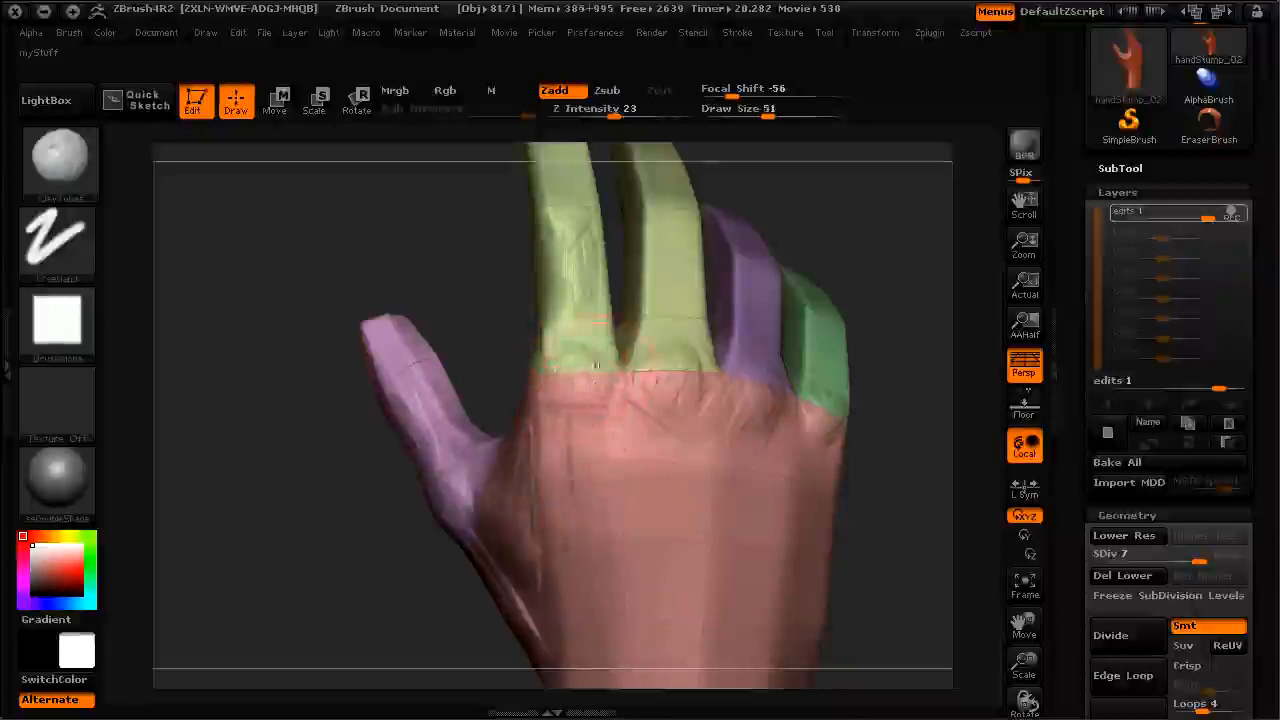
pyautogui.moveTo(559, 314); pyautogui.dragTo(588, 332)
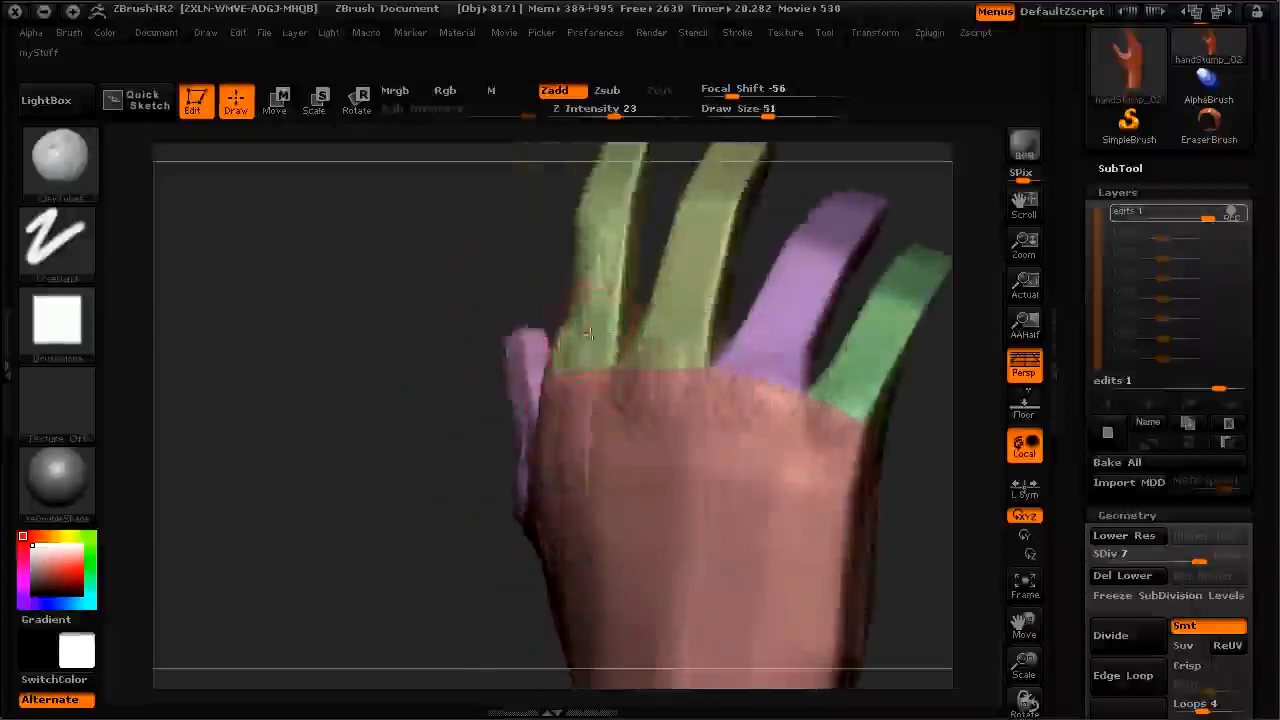
pyautogui.moveTo(623, 258)
pyautogui.mouseDown()
pyautogui.moveTo(614, 320)
pyautogui.moveTo(629, 246)
pyautogui.moveTo(616, 250)
pyautogui.moveTo(602, 225)
pyautogui.mouseUp()
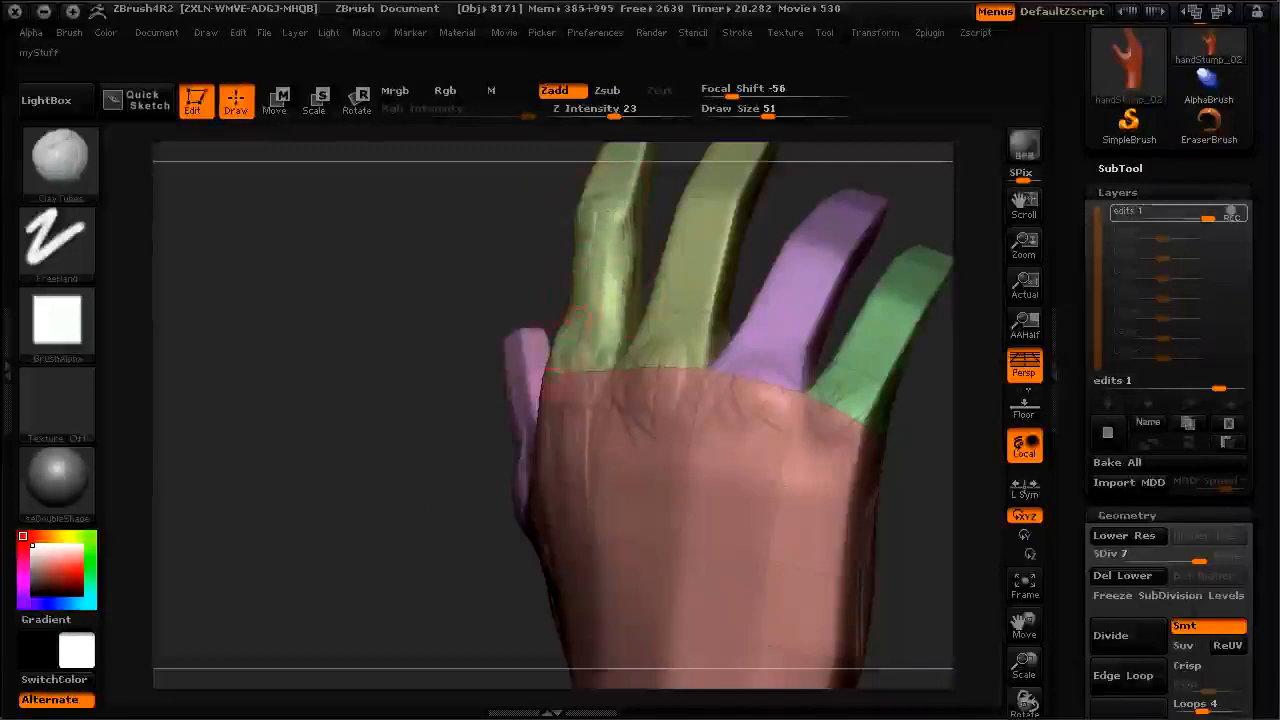
pyautogui.moveTo(526, 246); pyautogui.dragTo(571, 305)
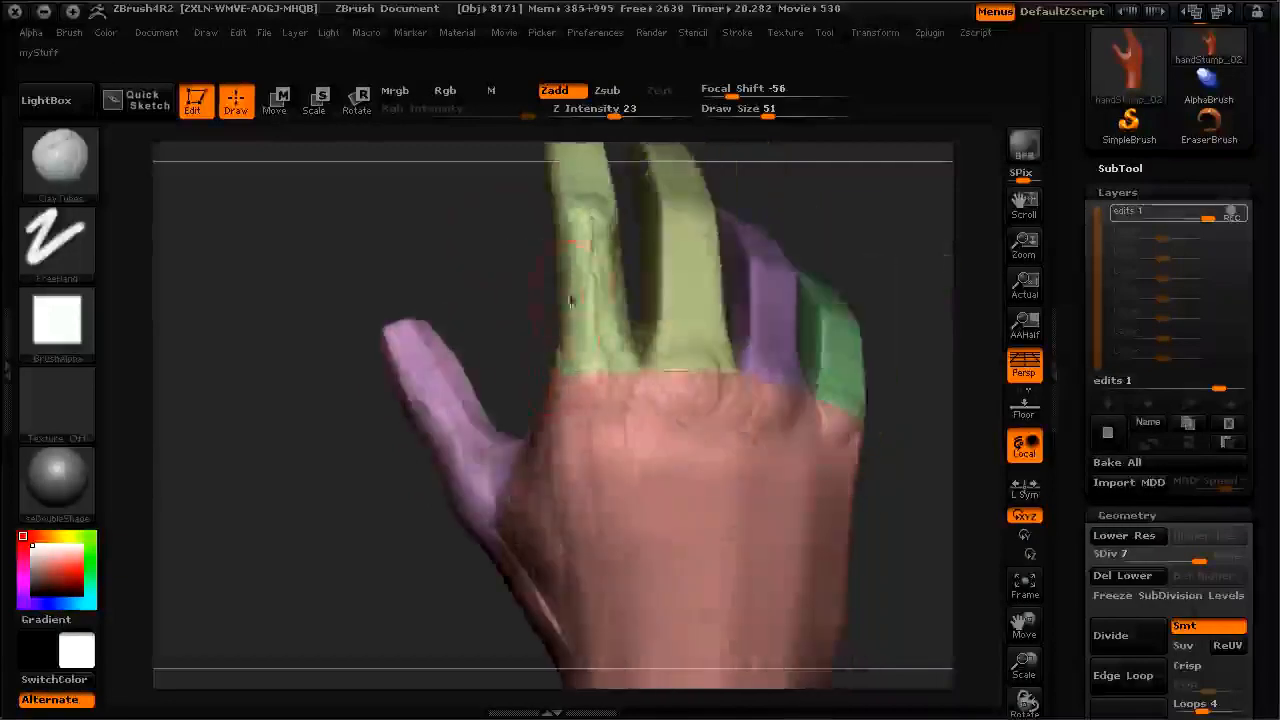
pyautogui.moveTo(468, 308)
pyautogui.mouseDown()
pyautogui.moveTo(320, 576)
pyautogui.moveTo(384, 612)
pyautogui.mouseUp()
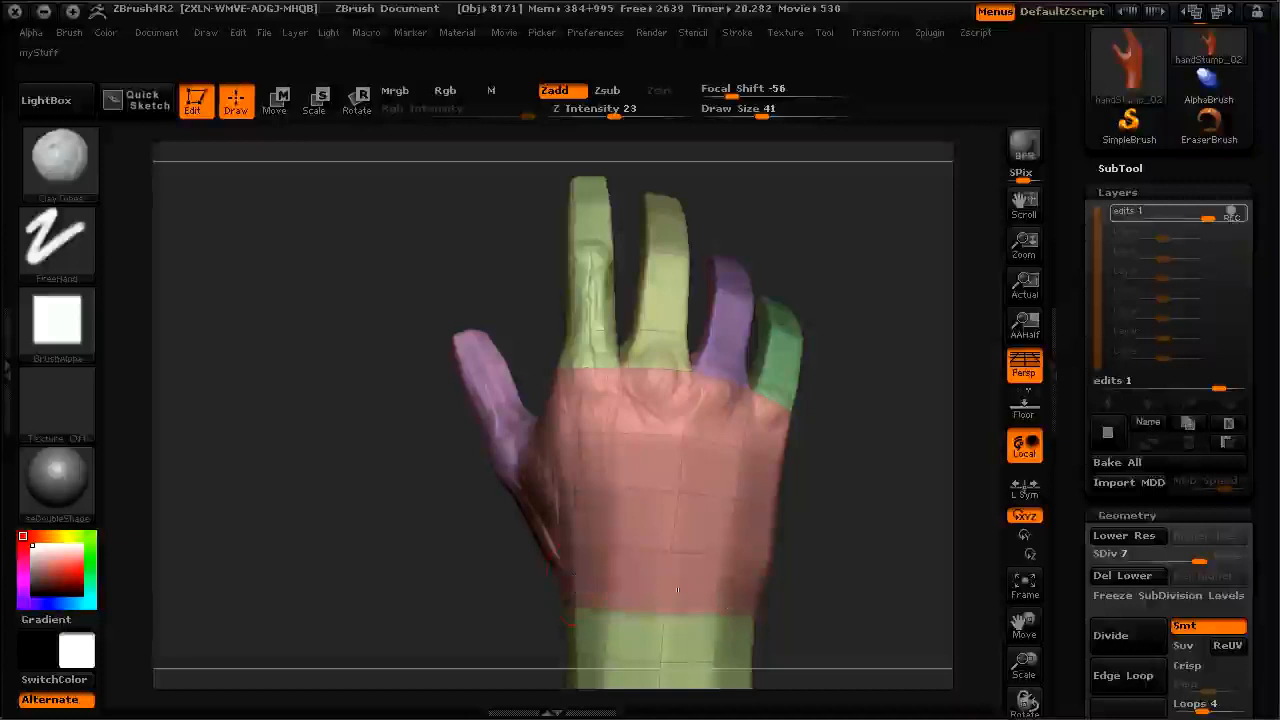
# Step: Blend the thumb-facing side of the index finger's base into the hand with ClayTubes at draw size 41
pyautogui.press(']')
pyautogui.press(']')
pyautogui.press(']')
pyautogui.moveTo(532, 302)
pyautogui.mouseDown()
pyautogui.moveTo(541, 295)
pyautogui.moveTo(486, 300)
pyautogui.moveTo(483, 357)
pyautogui.moveTo(462, 360)
pyautogui.mouseUp()
pyautogui.press('[')
pyautogui.press('[')
pyautogui.press('[')
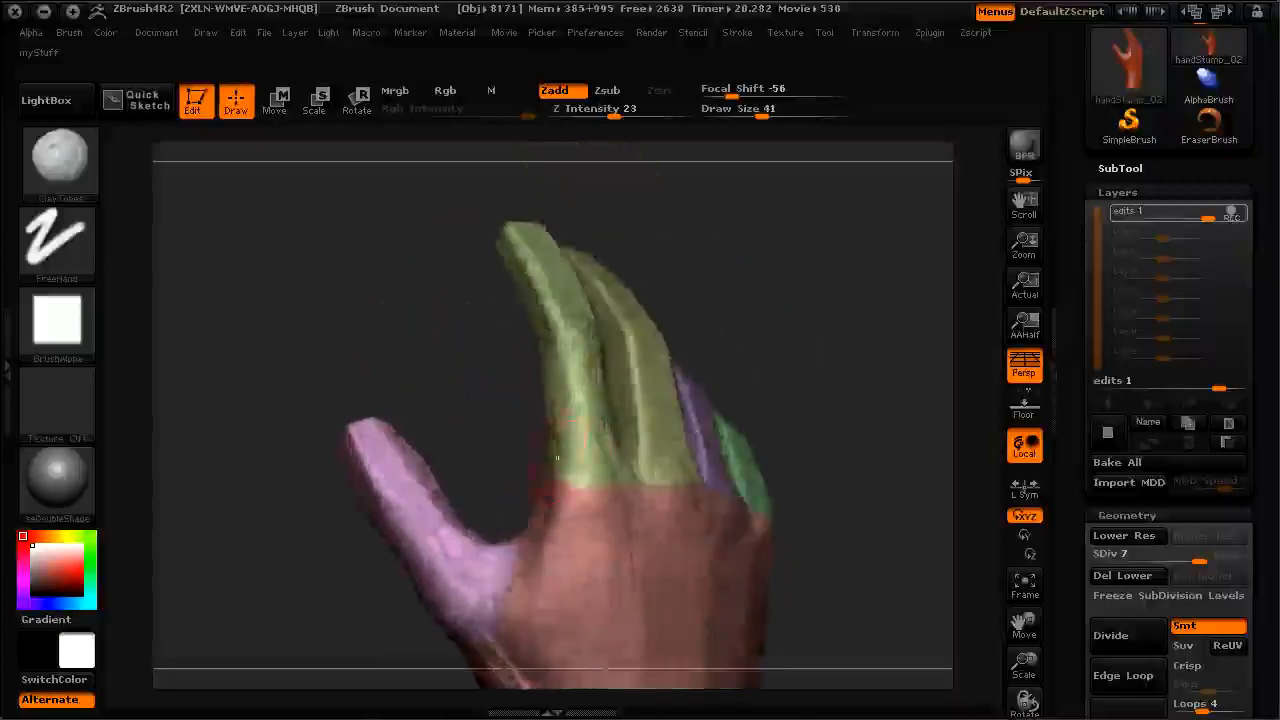
pyautogui.moveTo(500, 440); pyautogui.dragTo(547, 488)
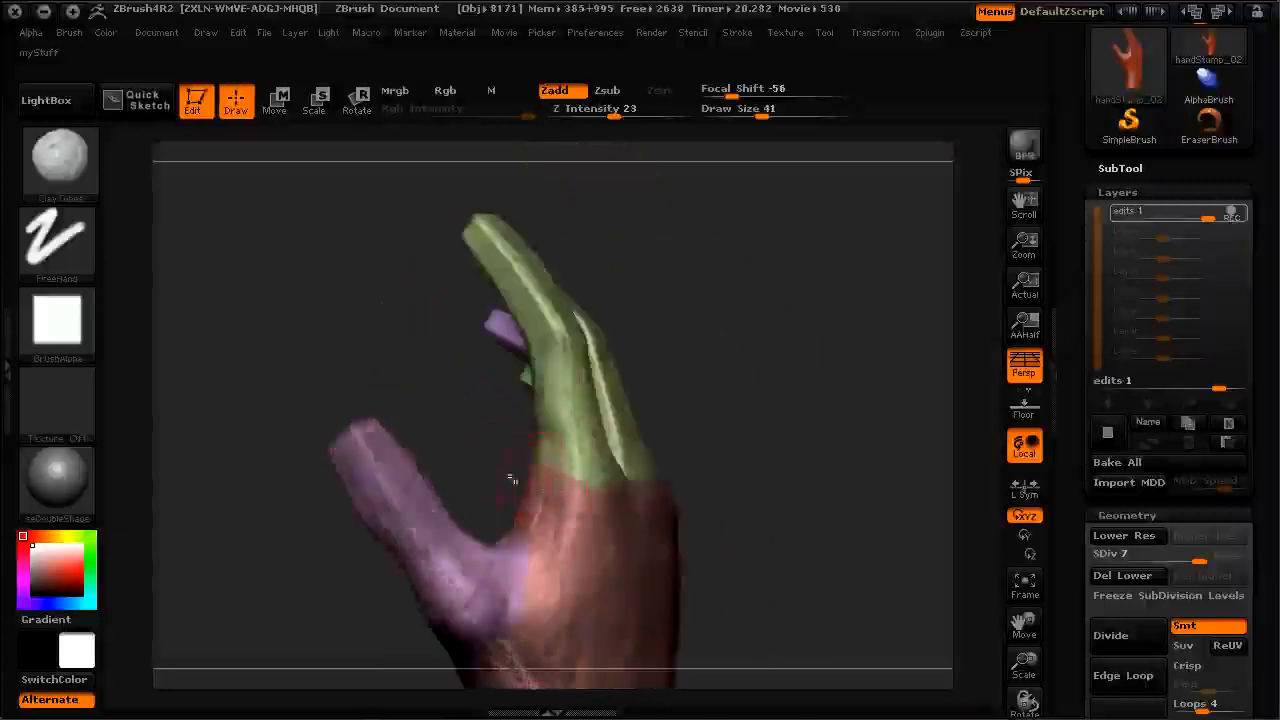
# Step: Build up the palm pad below the fingers, from the index to the little finger side, at draw size 61
pyautogui.moveTo(255, 633)
pyautogui.mouseDown()
pyautogui.moveTo(283, 620)
pyautogui.moveTo(194, 651)
pyautogui.moveTo(240, 620)
pyautogui.mouseUp()
pyautogui.moveTo(647, 361); pyautogui.dragTo(712, 401)
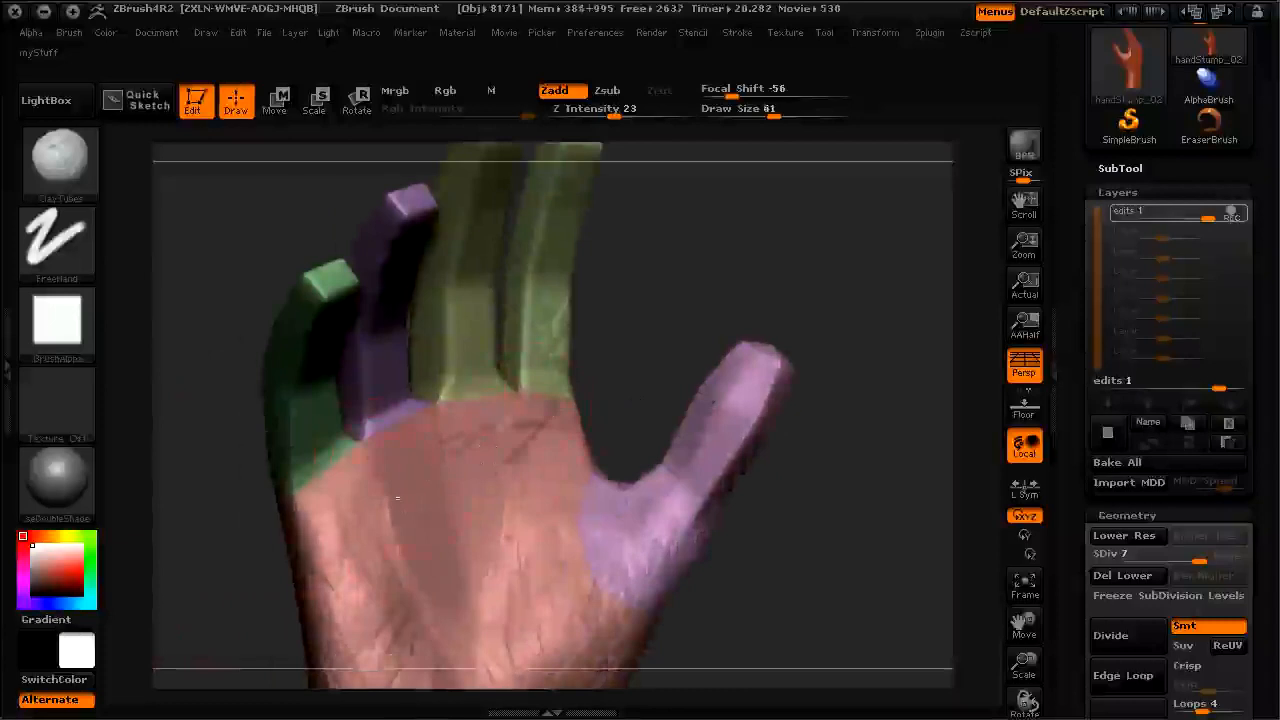
pyautogui.moveTo(545, 416)
pyautogui.mouseDown()
pyautogui.moveTo(542, 440)
pyautogui.moveTo(462, 480)
pyautogui.mouseUp()
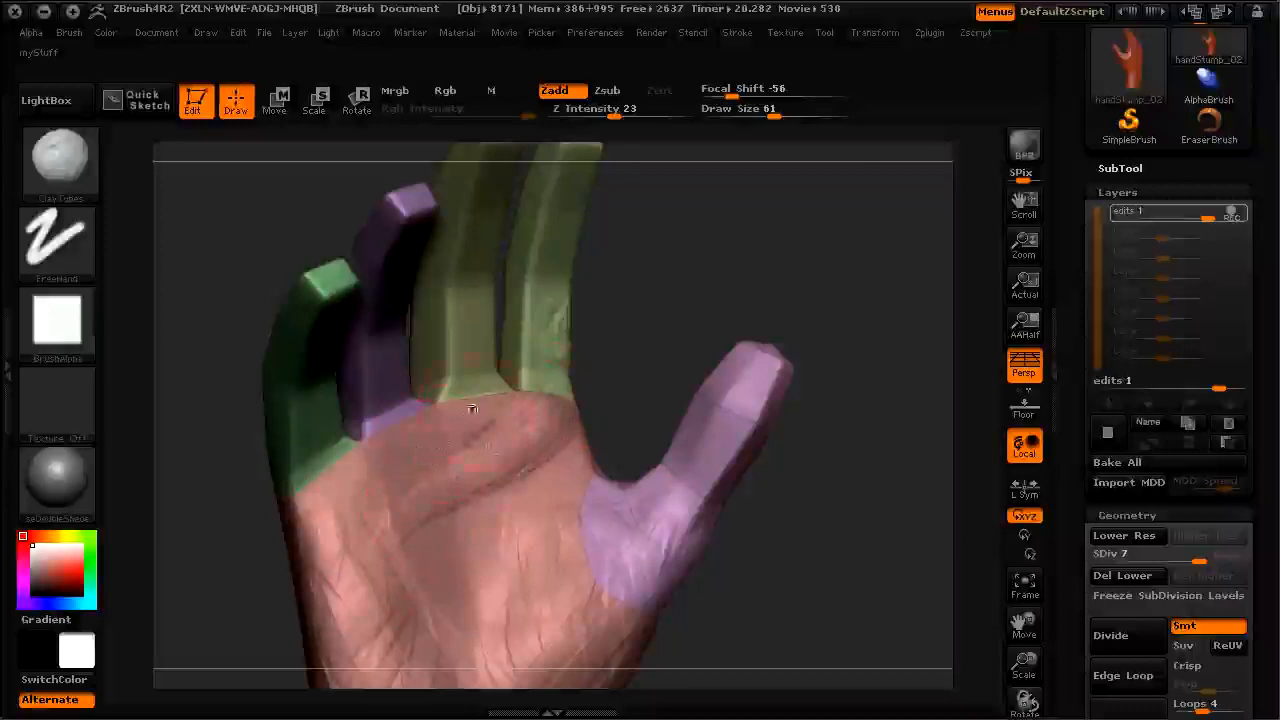
pyautogui.moveTo(483, 402)
pyautogui.mouseDown()
pyautogui.moveTo(382, 478)
pyautogui.moveTo(321, 485)
pyautogui.mouseUp()
# Step: Refine the upper palm pad and its transition into the finger bases with ClayTubes at draw size 51
pyautogui.moveTo(226, 586)
pyautogui.keyDown('alt'); pyautogui.mouseDown()
pyautogui.moveTo(280, 529)
pyautogui.moveTo(315, 553)
pyautogui.moveTo(585, 367)
pyautogui.mouseUp(); pyautogui.keyUp('alt')
pyautogui.press('[')
pyautogui.press('[')
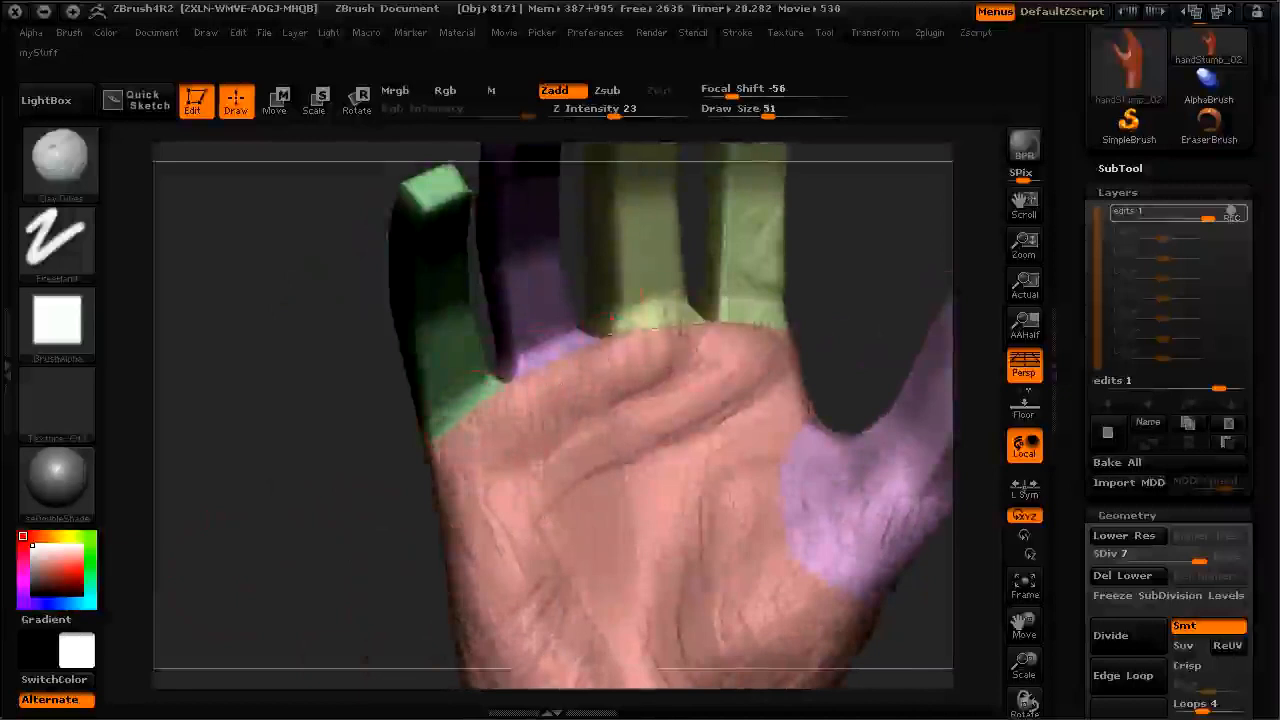
pyautogui.moveTo(345, 510); pyautogui.dragTo(560, 450)
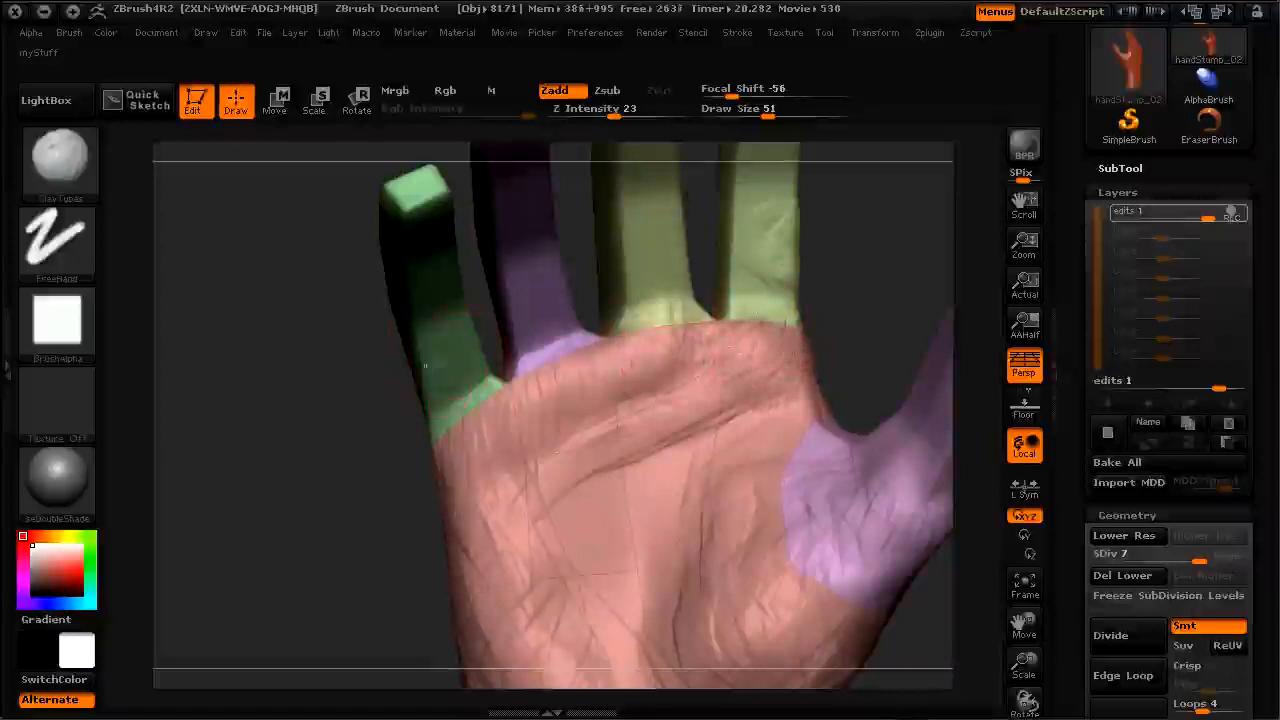
# Step: Add clay to the palm side of the lower segments of the ring, middle and little fingers
pyautogui.moveTo(557, 295); pyautogui.dragTo(535, 255)
pyautogui.moveTo(657, 258); pyautogui.dragTo(638, 238)
pyautogui.moveTo(280, 489)
pyautogui.keyDown('alt'); pyautogui.mouseDown()
pyautogui.moveTo(308, 492)
pyautogui.moveTo(251, 520)
pyautogui.mouseUp(); pyautogui.keyUp('alt')
# Step: Define the ring finger's base crease at draw size 31 and round the index and little fingers' lower pads at size 41
pyautogui.press('[')
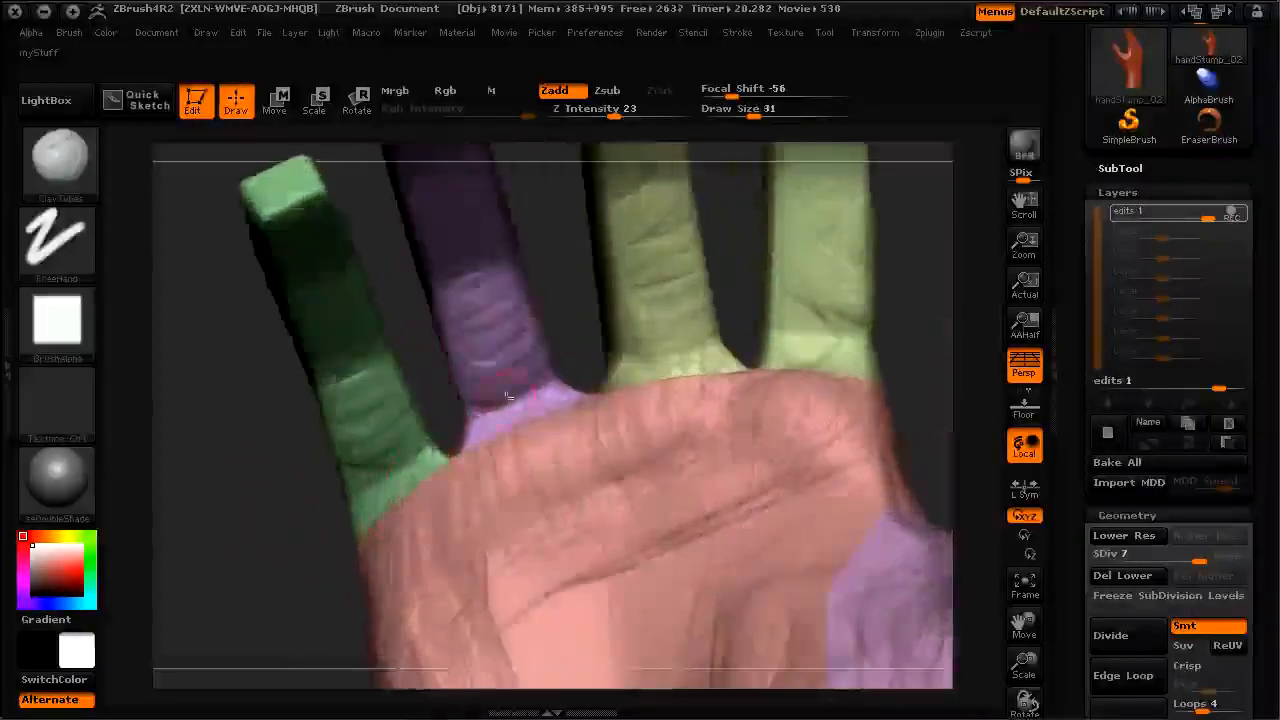
pyautogui.moveTo(483, 401); pyautogui.dragTo(517, 394)
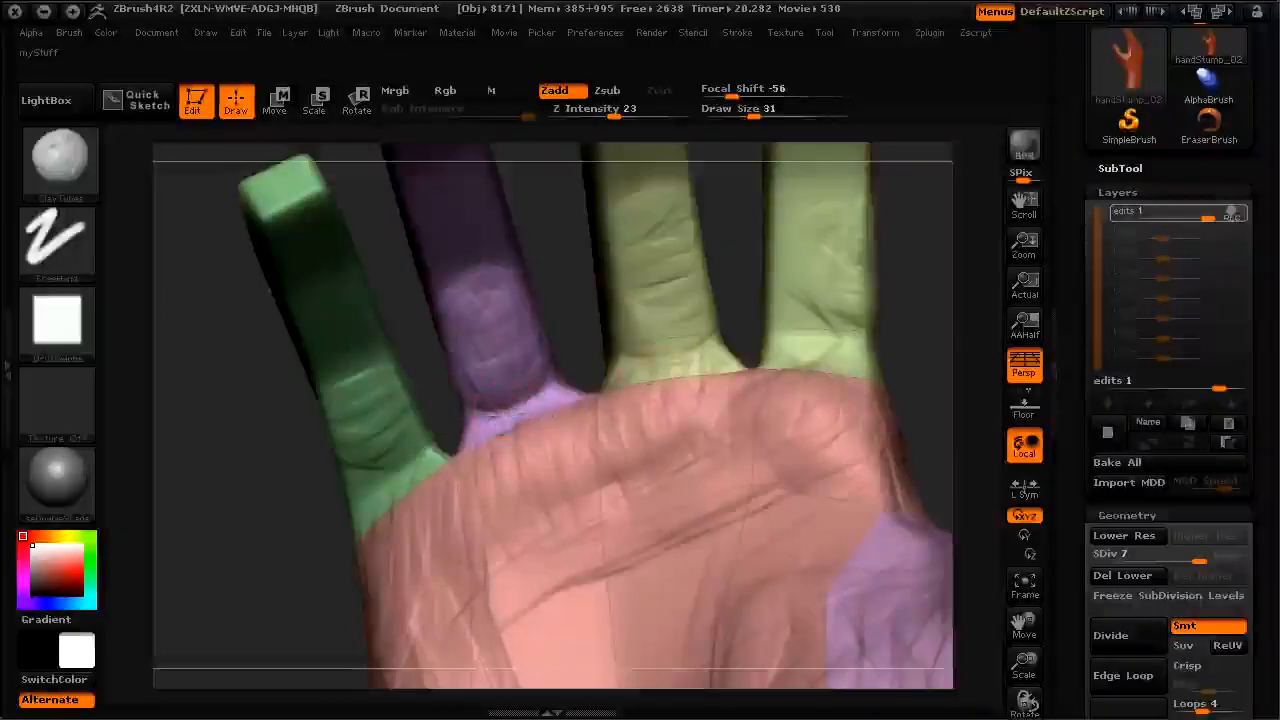
pyautogui.press(']')
pyautogui.press(']')
pyautogui.moveTo(771, 284)
pyautogui.mouseDown()
pyautogui.moveTo(830, 330)
pyautogui.moveTo(820, 340)
pyautogui.moveTo(855, 270)
pyautogui.moveTo(776, 264)
pyautogui.moveTo(798, 212)
pyautogui.mouseUp()
pyautogui.moveTo(386, 425)
pyautogui.mouseDown()
pyautogui.moveTo(403, 438)
pyautogui.moveTo(350, 362)
pyautogui.moveTo(388, 371)
pyautogui.mouseUp()
pyautogui.press(']')
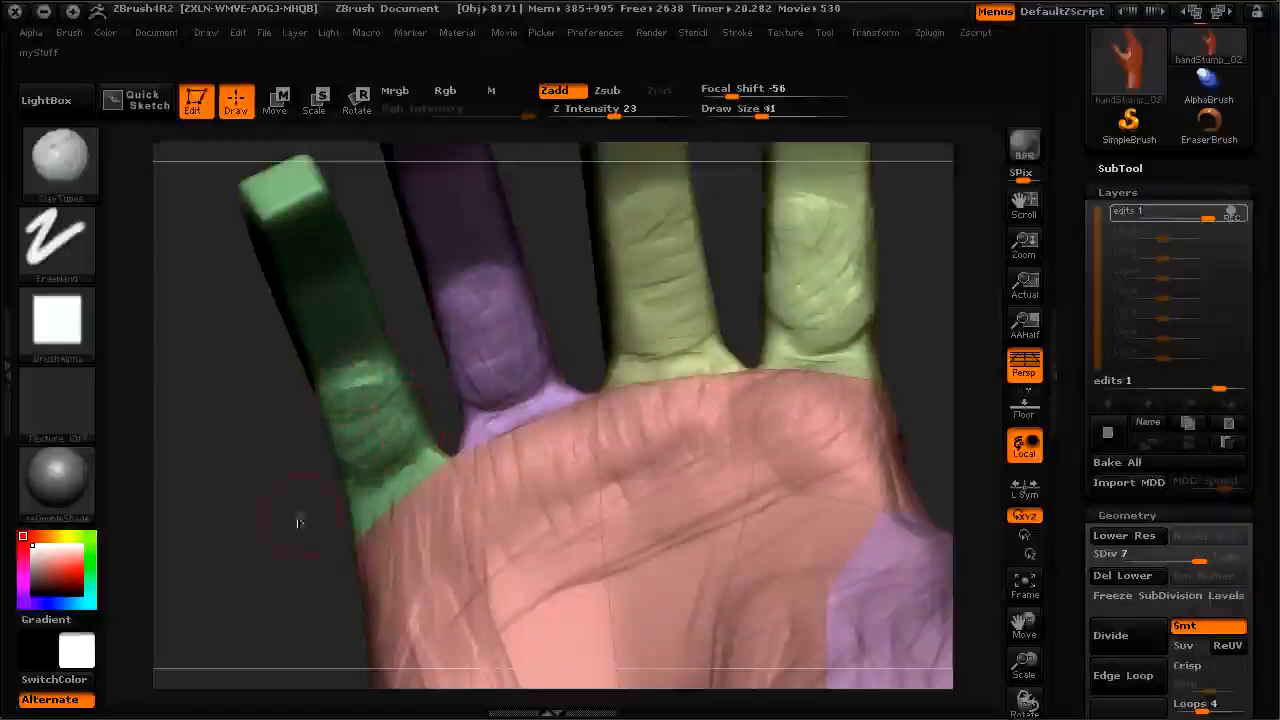
# Step: Build up the palm side of the middle finger's lower segment with ClayTubes strokes at draw size 41
pyautogui.keyDown('alt'); pyautogui.moveTo(300, 480); pyautogui.dragTo(334, 356); pyautogui.keyUp('alt')
pyautogui.moveTo(250, 520)
pyautogui.mouseDown()
pyautogui.moveTo(254, 500)
pyautogui.moveTo(366, 571)
pyautogui.moveTo(372, 620)
pyautogui.mouseUp()
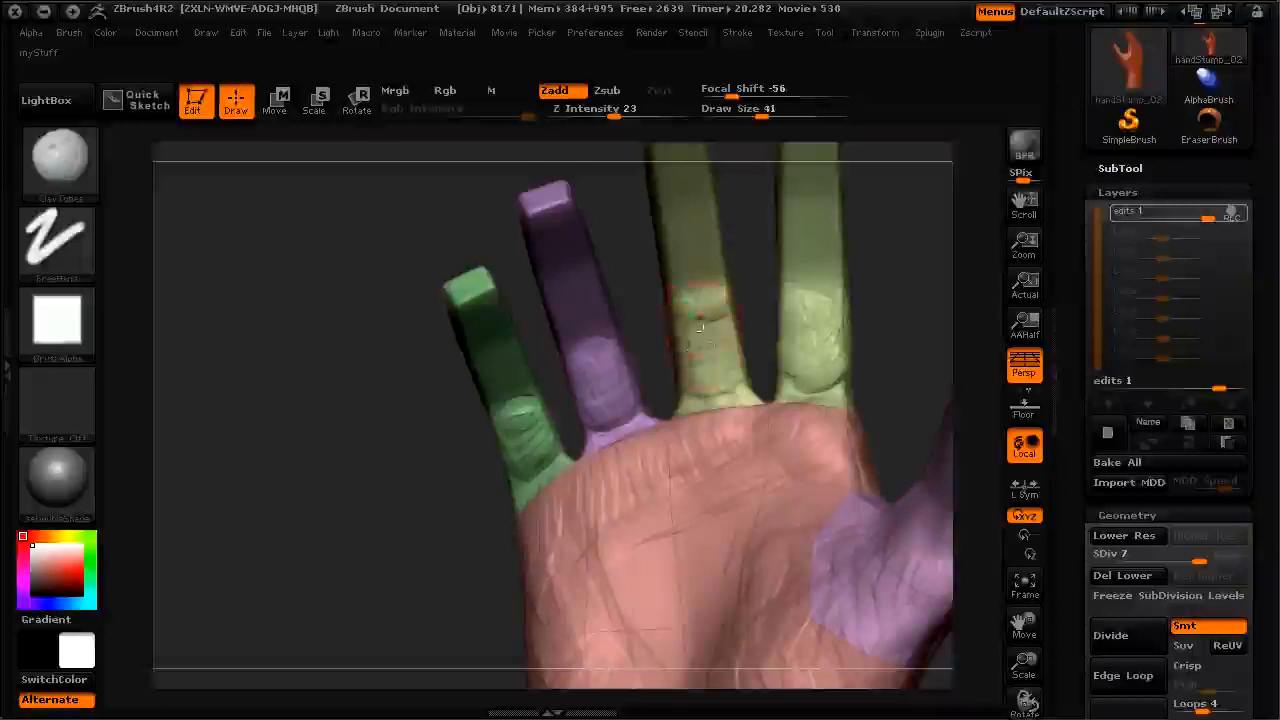
pyautogui.moveTo(407, 527)
pyautogui.keyDown('alt'); pyautogui.mouseDown()
pyautogui.moveTo(389, 514)
pyautogui.moveTo(389, 528)
pyautogui.mouseUp(); pyautogui.keyUp('alt')
pyautogui.moveTo(420, 471); pyautogui.dragTo(414, 491)
# Step: Drop the hand to subdivision level 1 and reshape the little finger with the Move brush at draw size 151
pyautogui.rightClick(447, 495)
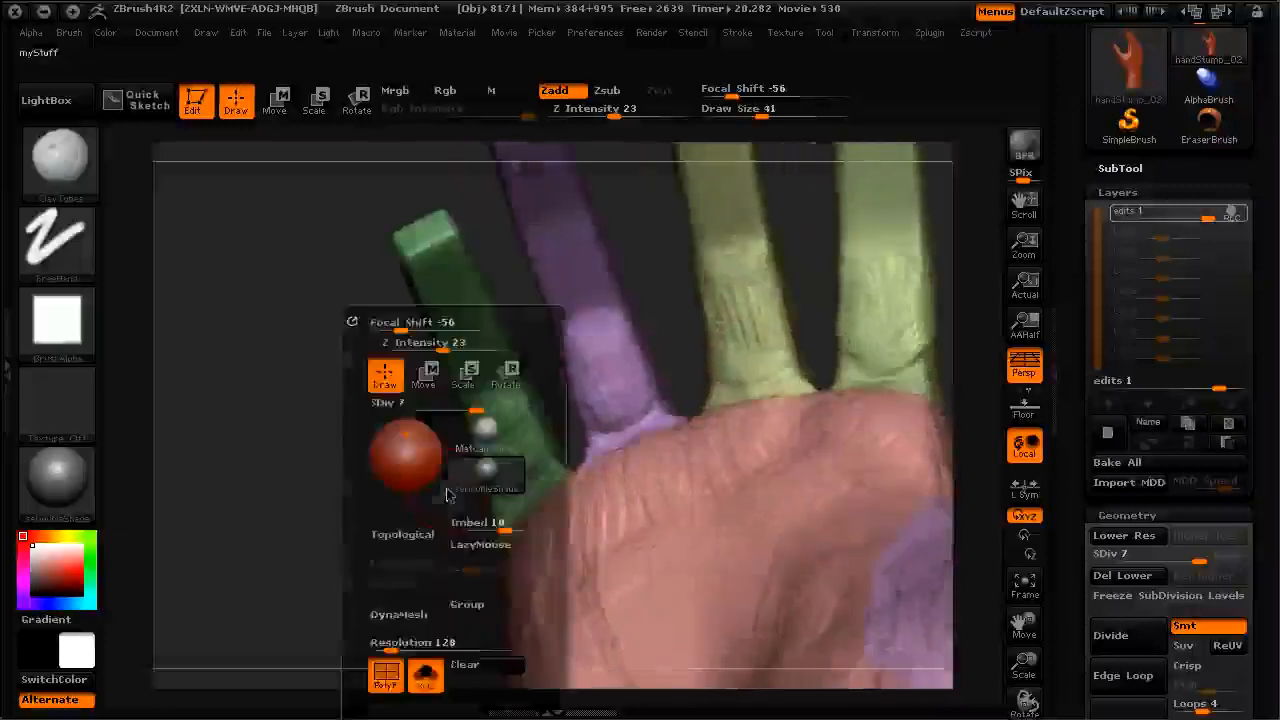
pyautogui.moveTo(402, 407); pyautogui.dragTo(360, 406)
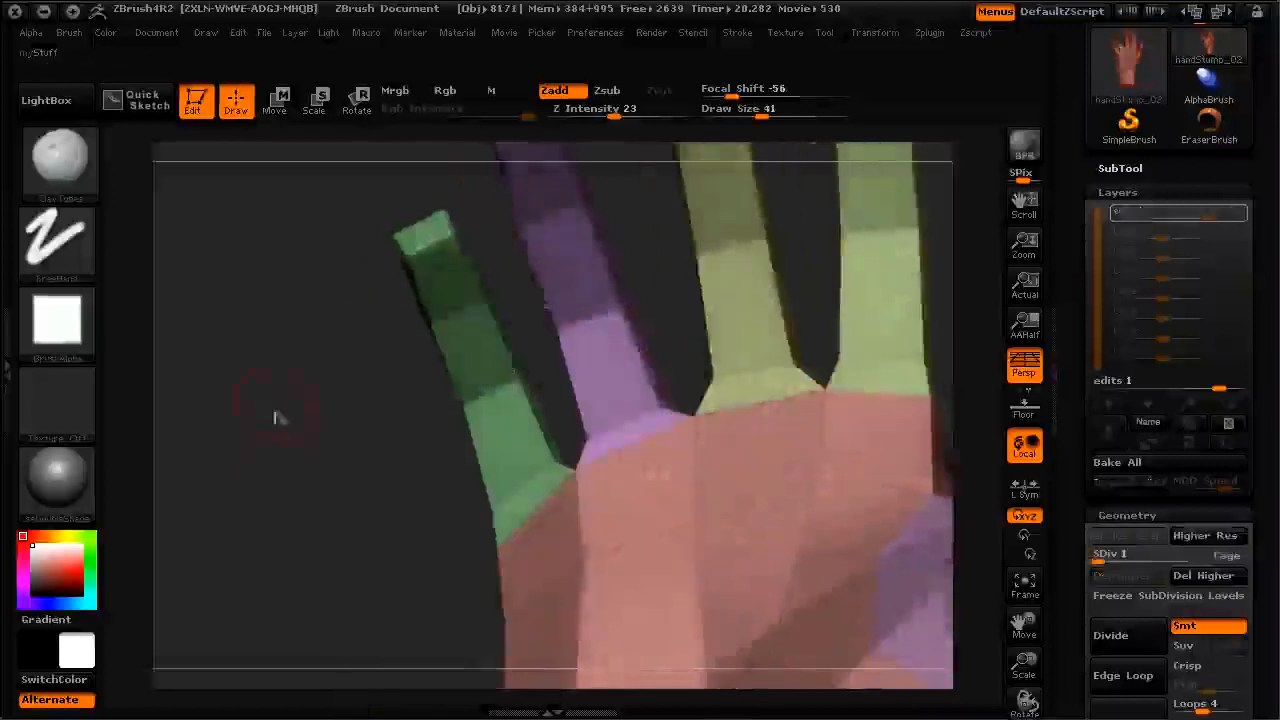
pyautogui.keyDown('alt'); pyautogui.moveTo(273, 397); pyautogui.dragTo(317, 446); pyautogui.keyUp('alt')
pyautogui.press(']')
pyautogui.press(']')
pyautogui.press('b')
pyautogui.press('m')
pyautogui.press('v')
pyautogui.press(']')
pyautogui.press(']')
pyautogui.moveTo(440, 330); pyautogui.dragTo(400, 349)
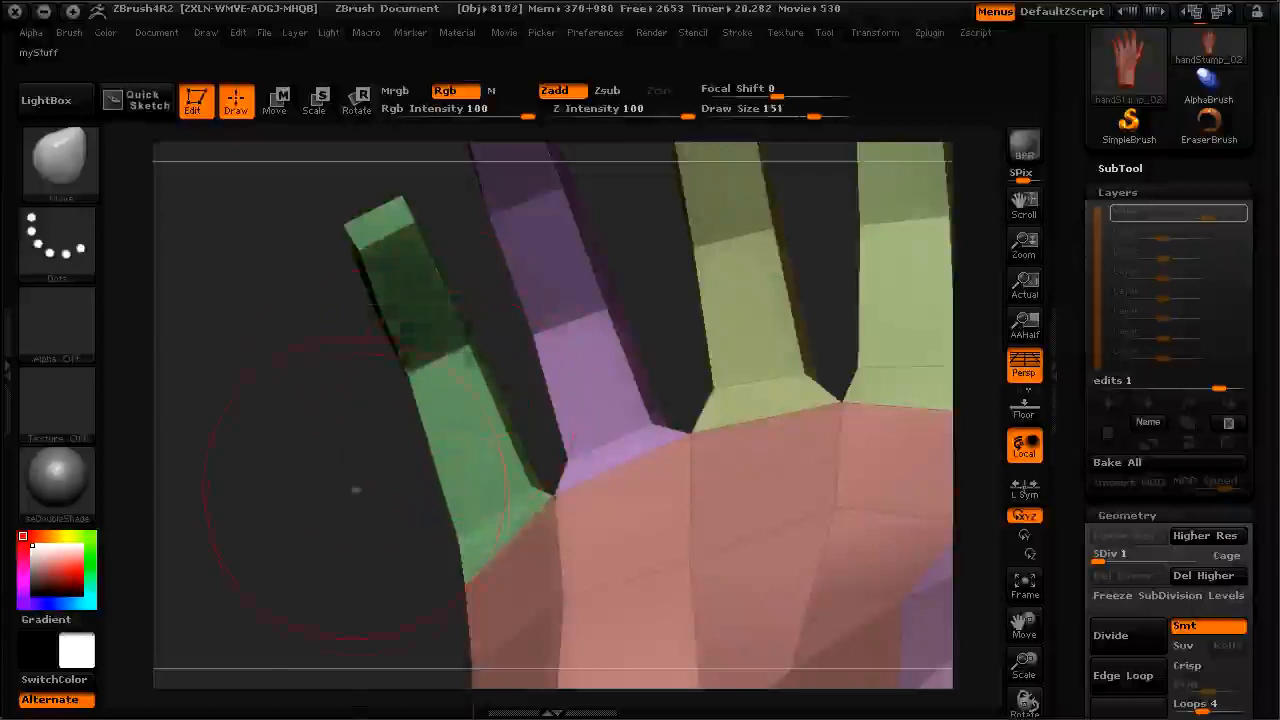
# Step: Switch the hand to subdivision level 7 and check the shape of the fingers from the palm side
pyautogui.press('space')
pyautogui.hotkey('ctrl', 'd')
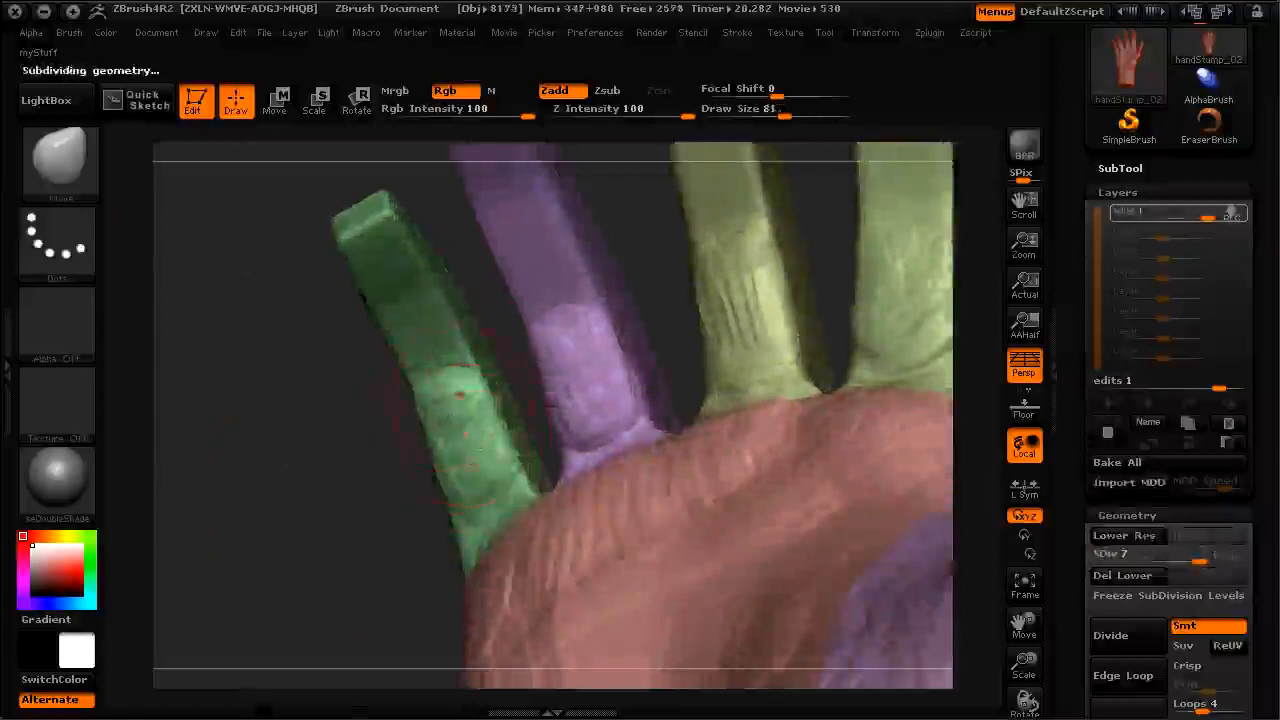
pyautogui.moveTo(314, 514); pyautogui.dragTo(430, 485)
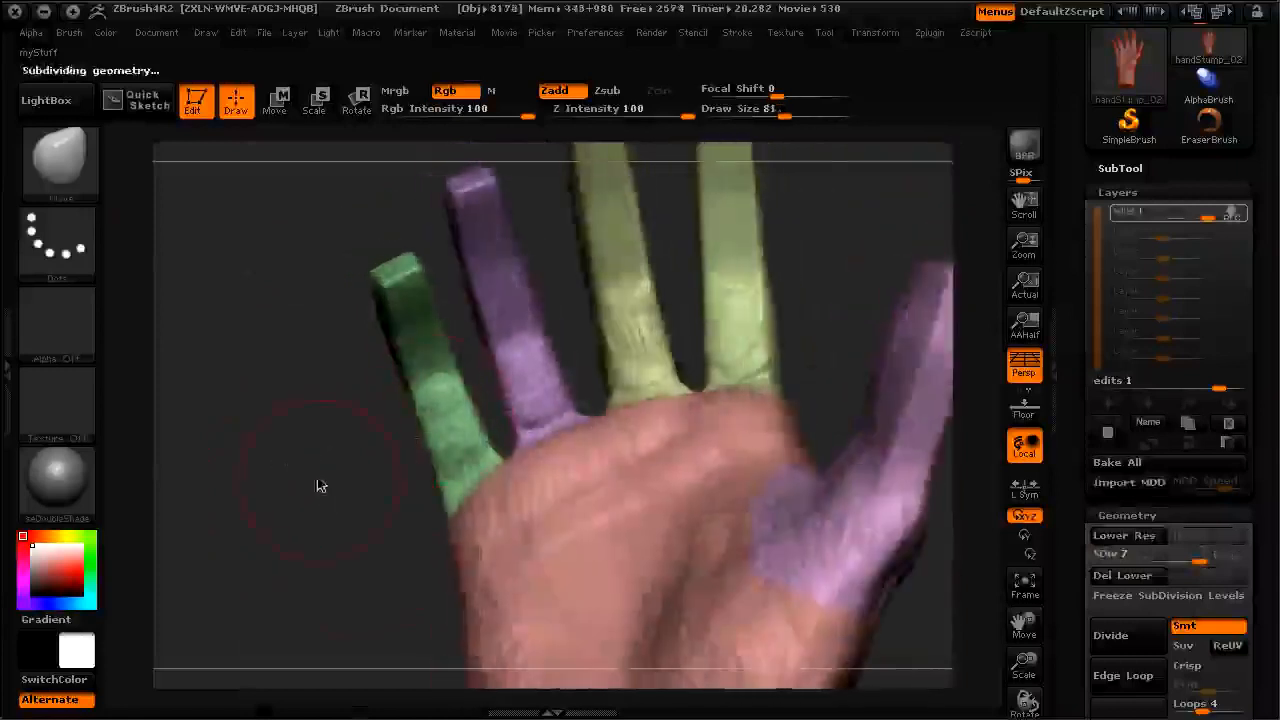
pyautogui.moveTo(320, 488); pyautogui.dragTo(420, 442)
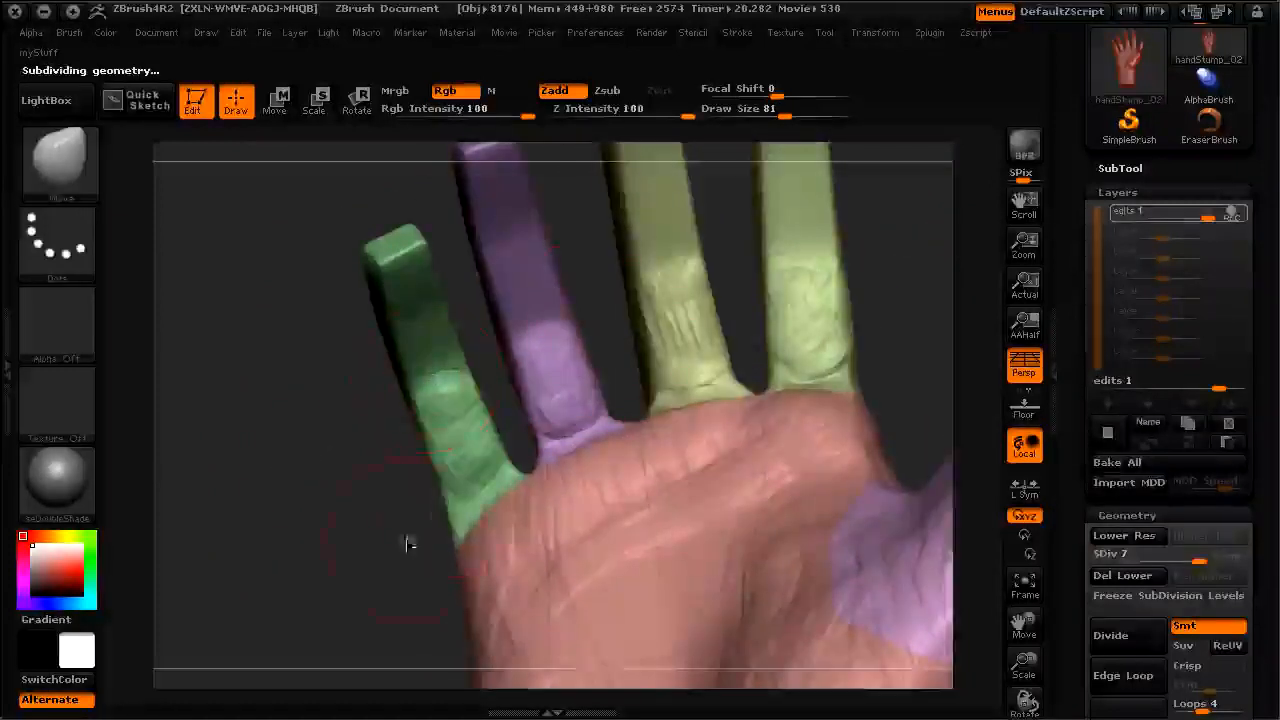
# Step: Drop the hand to subdivision level 1 and adjust the little finger side and base of the palm with the Move brush
pyautogui.hotkey('shift', 'd')
pyautogui.hotkey('shift', 'd')
pyautogui.hotkey('shift', 'd')
pyautogui.hotkey('shift', 'd')
pyautogui.hotkey('shift', 'd')
pyautogui.hotkey('shift', 'd')
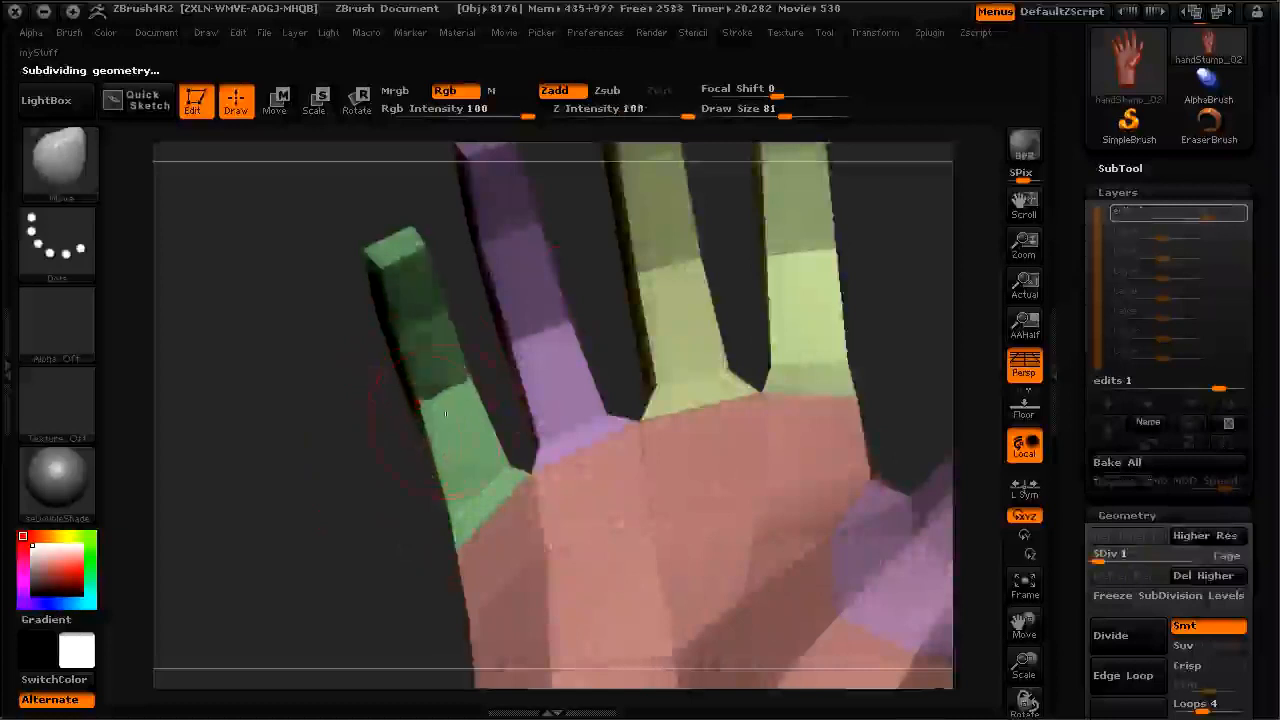
pyautogui.moveTo(329, 600)
pyautogui.mouseDown()
pyautogui.moveTo(276, 505)
pyautogui.moveTo(317, 549)
pyautogui.moveTo(843, 377)
pyautogui.moveTo(770, 389)
pyautogui.moveTo(791, 391)
pyautogui.moveTo(800, 423)
pyautogui.moveTo(620, 370)
pyautogui.mouseUp()
pyautogui.moveTo(268, 286); pyautogui.dragTo(558, 537)
pyautogui.moveTo(557, 490)
pyautogui.mouseDown()
pyautogui.moveTo(541, 503)
pyautogui.moveTo(558, 579)
pyautogui.moveTo(568, 576)
pyautogui.moveTo(558, 565)
pyautogui.mouseUp()
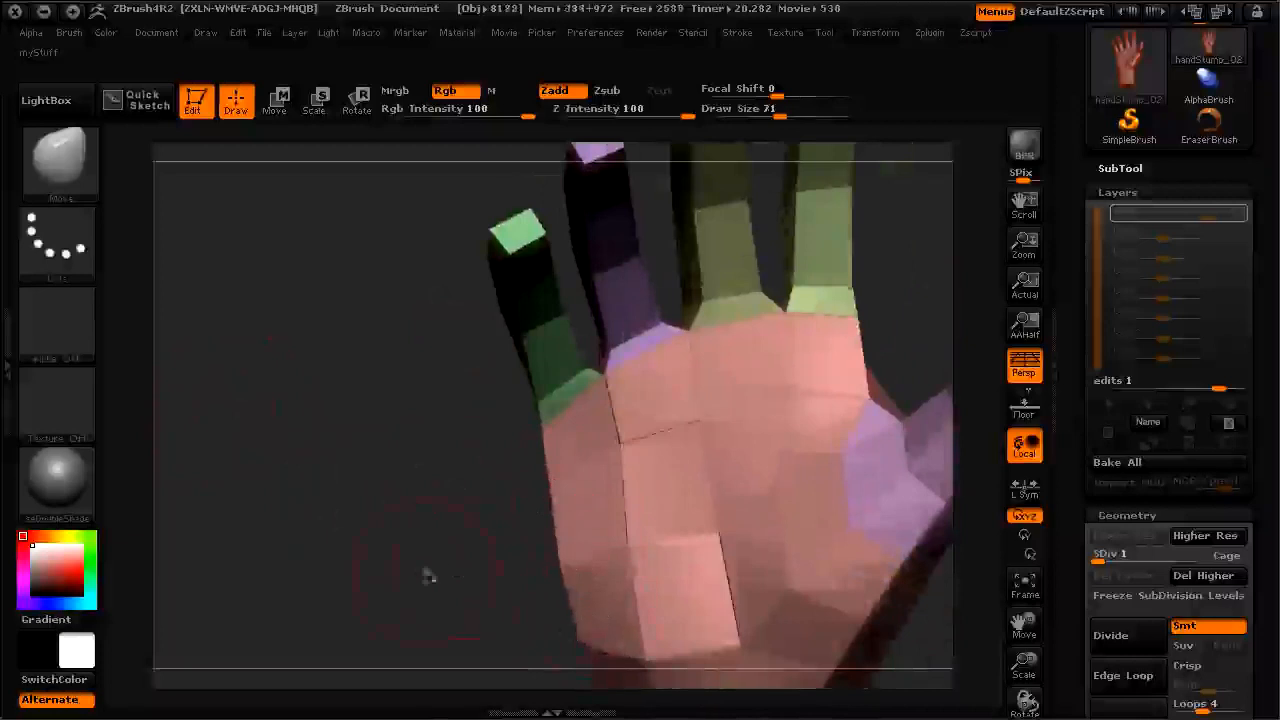
# Step: Return the hand to subdivision level 7
pyautogui.keyDown('alt'); pyautogui.moveTo(454, 571); pyautogui.dragTo(424, 510); pyautogui.keyUp('alt')
pyautogui.press('space')
pyautogui.moveTo(372, 408); pyautogui.dragTo(411, 538)
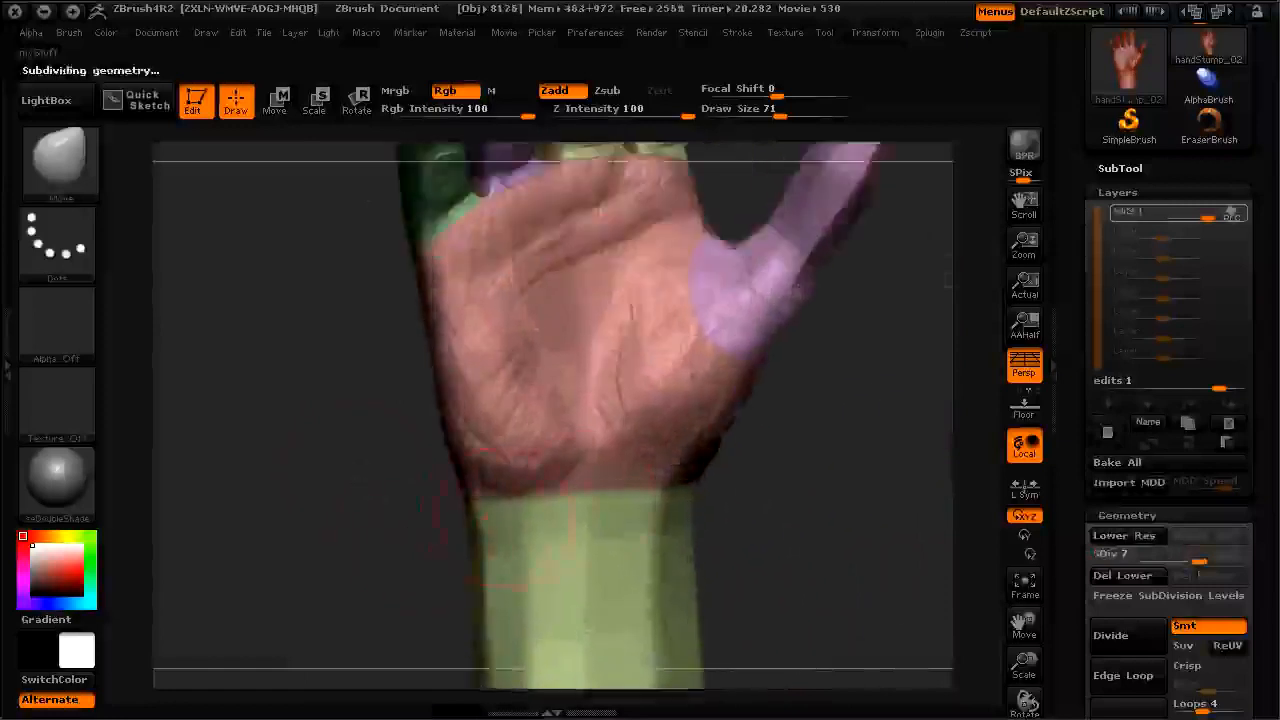
# Step: Build up the heel of the palm where it meets the wrist with ClayTubes at draw size 51
pyautogui.press('2')
pyautogui.press('[')
pyautogui.press('[')
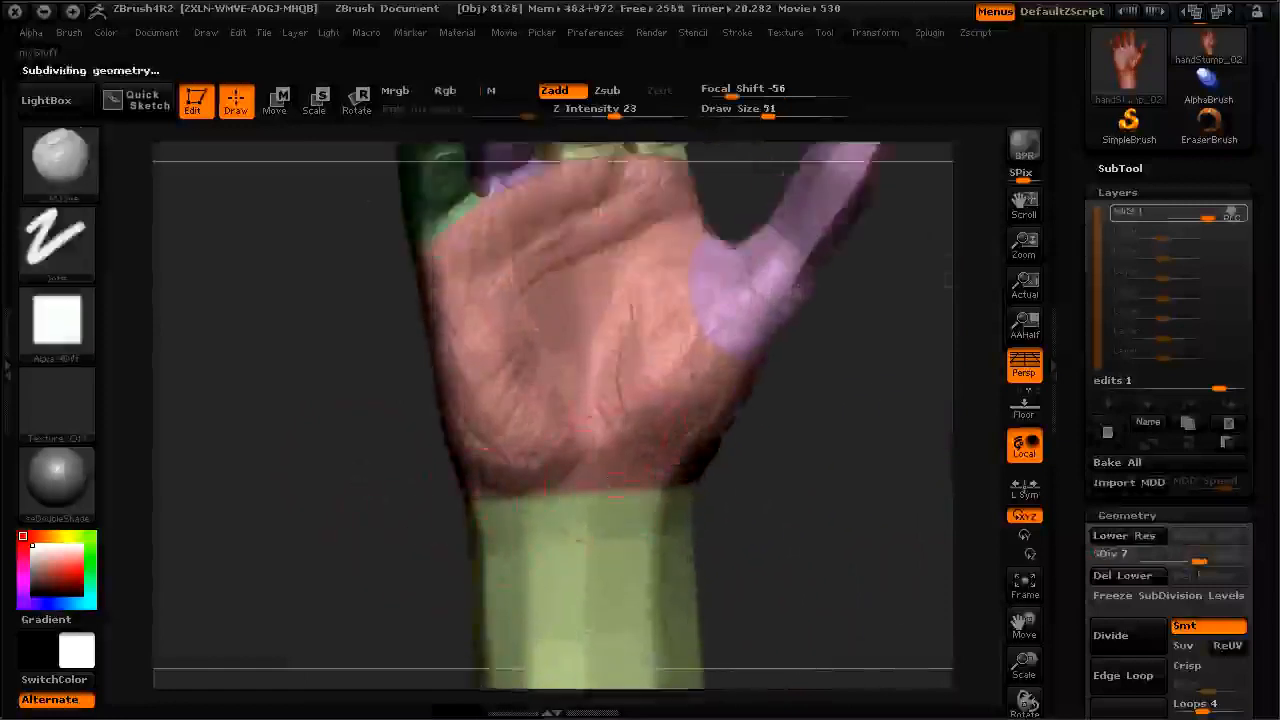
pyautogui.moveTo(617, 434); pyautogui.dragTo(617, 463)
pyautogui.keyDown('alt'); pyautogui.moveTo(866, 474); pyautogui.dragTo(806, 637); pyautogui.keyUp('alt')
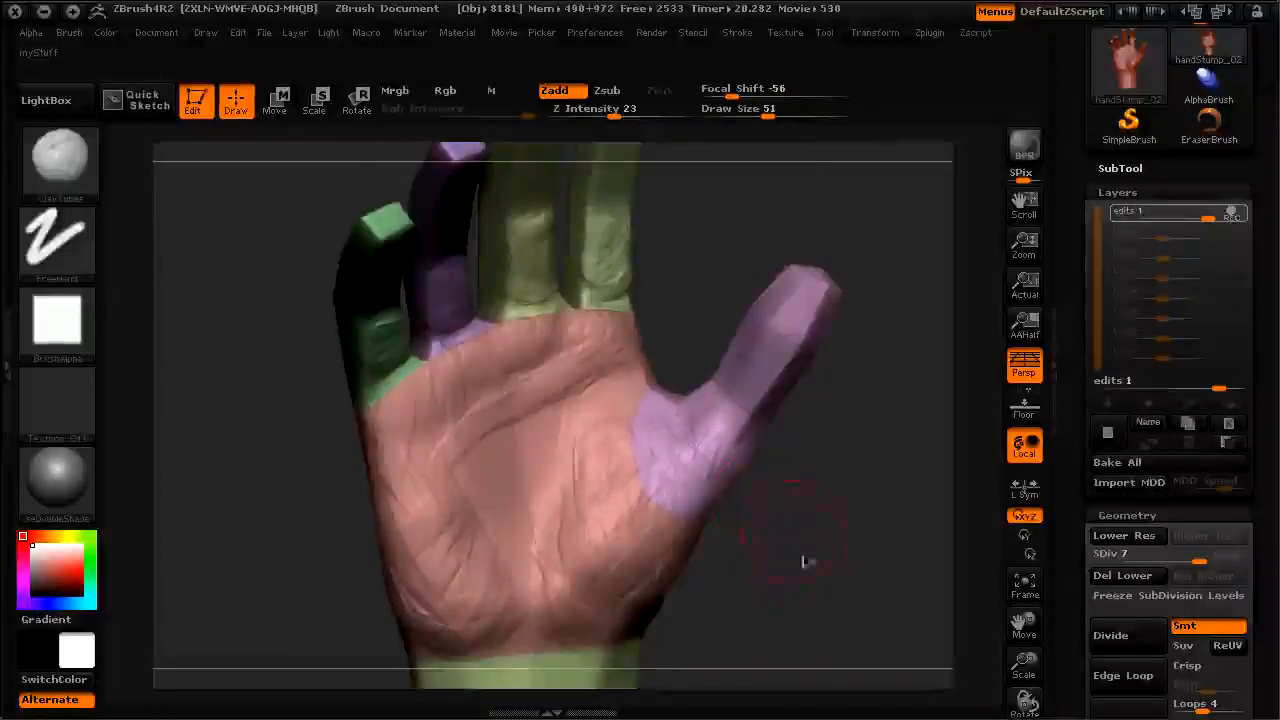
# Step: Build up and round the palm side of the thumb's upper segment with ClayTubes at draw size 41
pyautogui.press('[')
pyautogui.press('[')
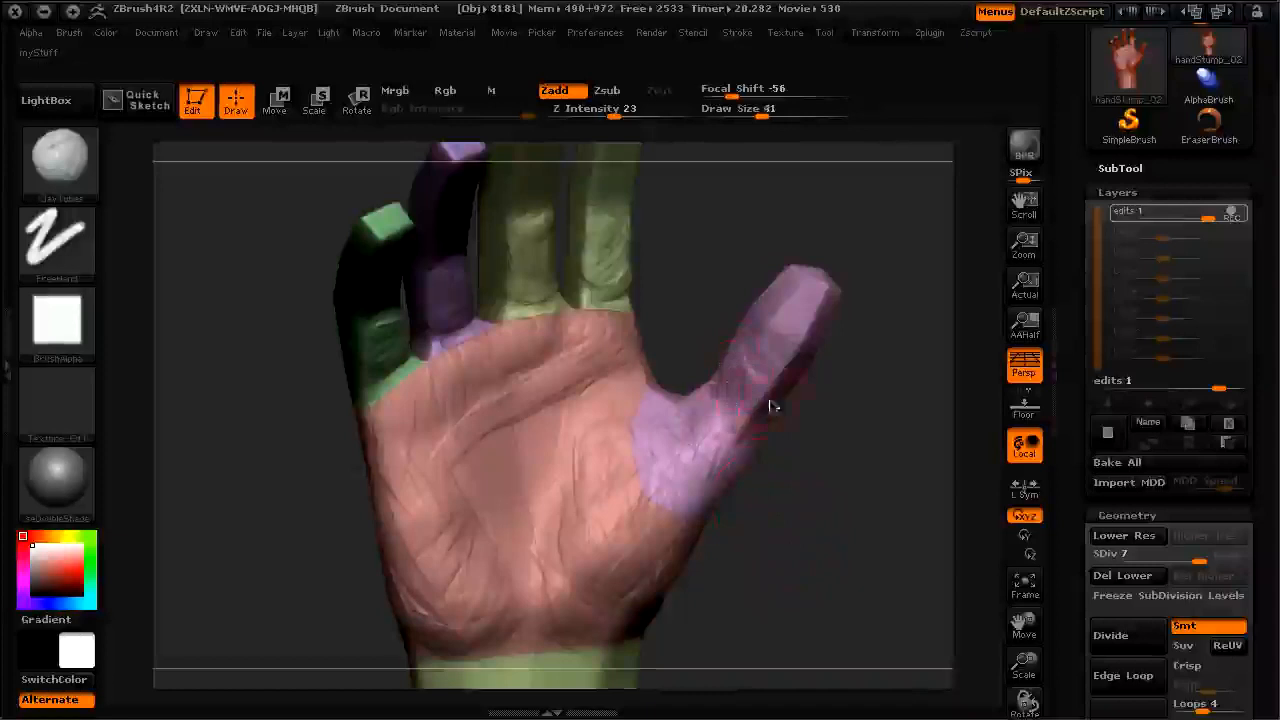
pyautogui.moveTo(716, 276)
pyautogui.keyDown('alt'); pyautogui.mouseDown()
pyautogui.moveTo(710, 322)
pyautogui.moveTo(757, 344)
pyautogui.mouseUp(); pyautogui.keyUp('alt')
pyautogui.press(']')
pyautogui.moveTo(837, 474); pyautogui.dragTo(766, 310)
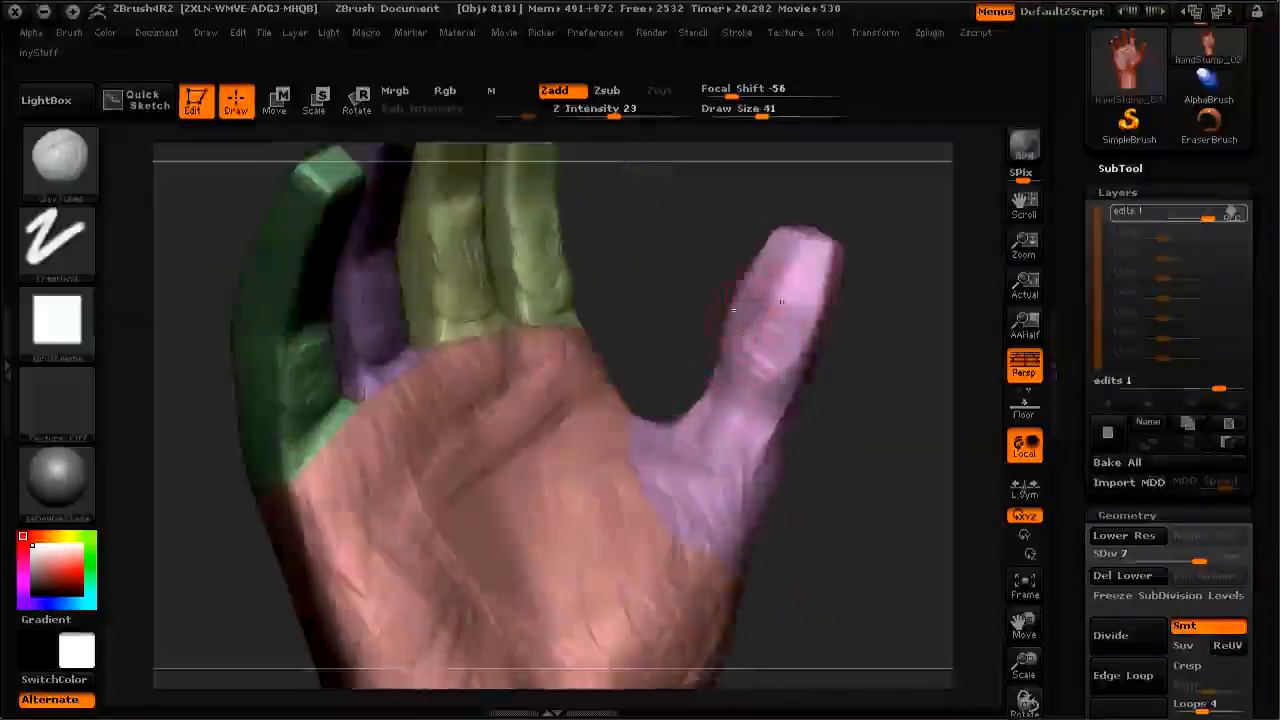
# Step: Refine the crease and pad on the palm side of the thumb's upper joint with ClayTubes at draw sizes 51 to 31
pyautogui.press(']')
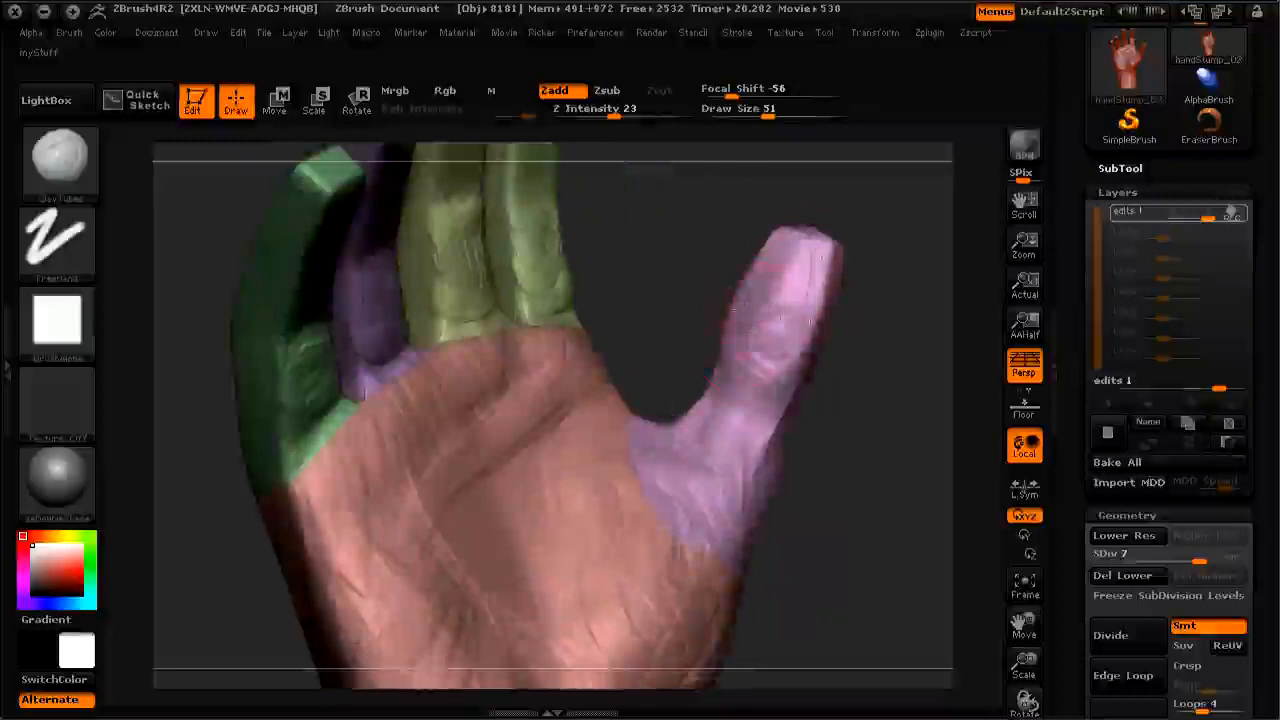
pyautogui.press('[')
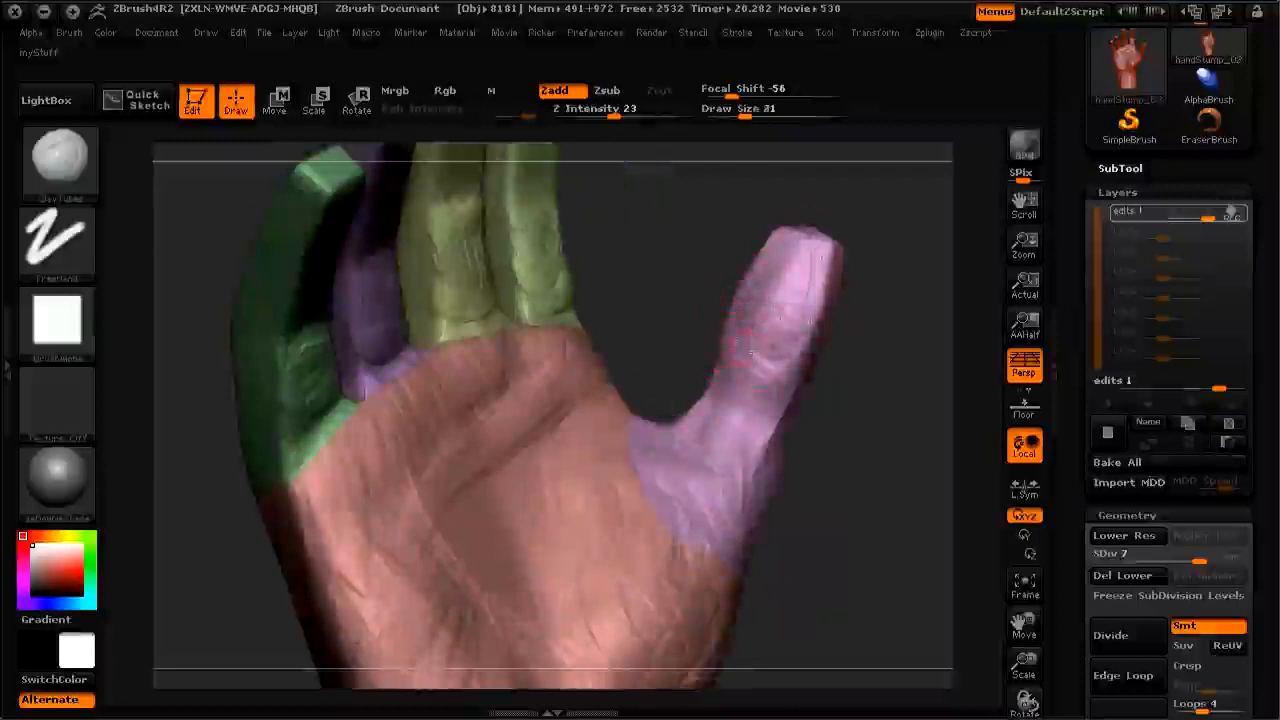
pyautogui.press(']')
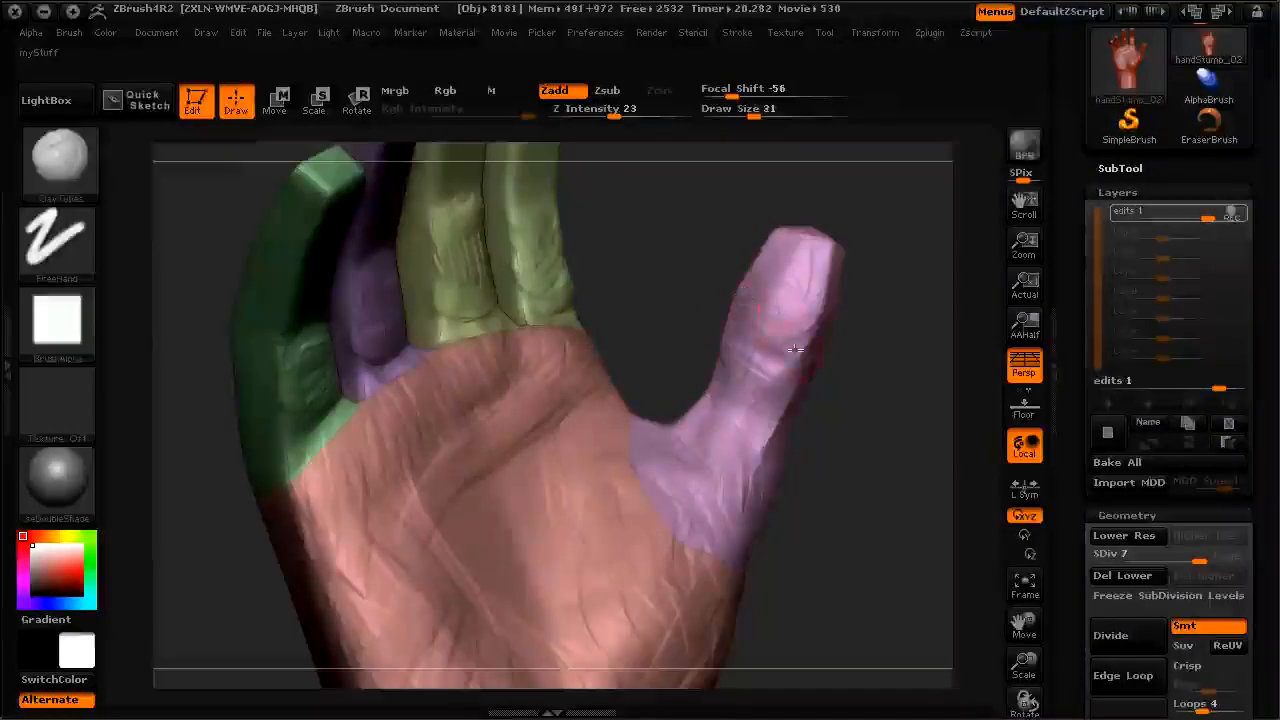
# Step: Drop the hand to subdivision level 1 and reshape the thumb's tip and joint outline with the Move brush at draw size 61
pyautogui.press('space')
pyautogui.moveTo(866, 408); pyautogui.dragTo(650, 400)
pyautogui.moveTo(700, 190); pyautogui.dragTo(720, 290)
pyautogui.press(']')
pyautogui.press(']')
pyautogui.press(']')
pyautogui.press(']')
pyautogui.press('2')
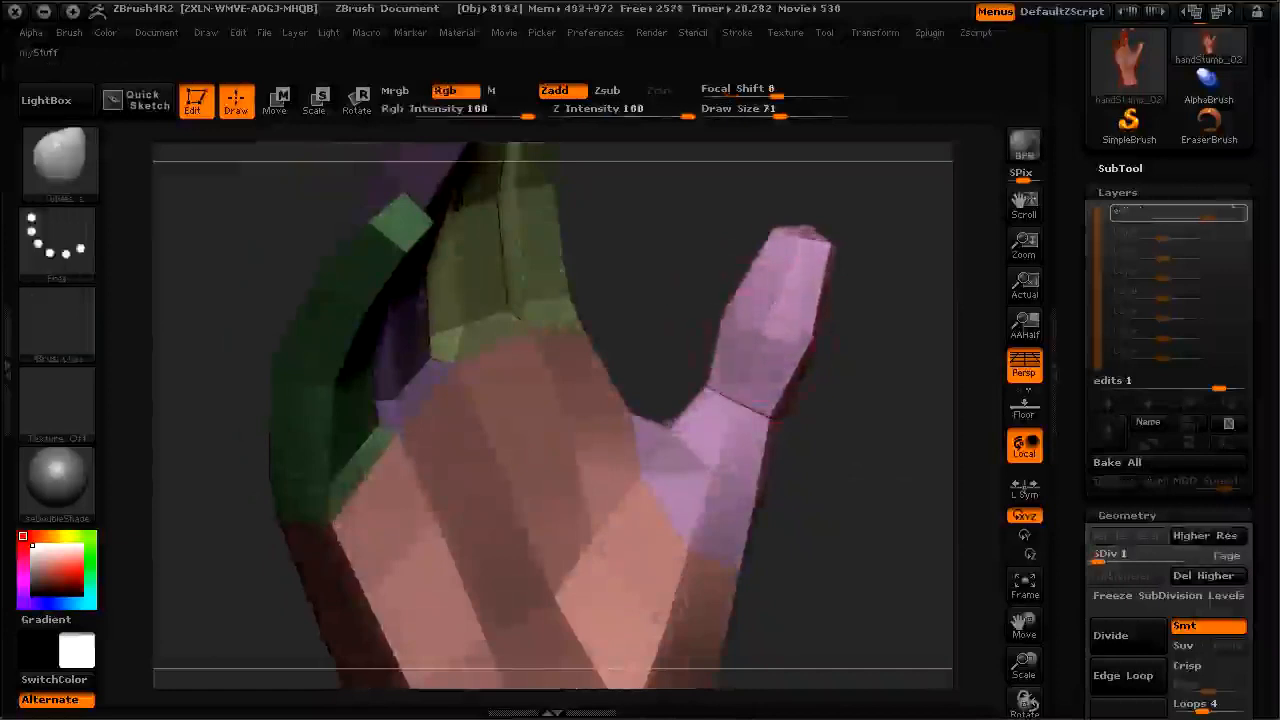
pyautogui.press('[')
pyautogui.moveTo(805, 341); pyautogui.dragTo(808, 348)
pyautogui.moveTo(831, 242); pyautogui.dragTo(765, 226)
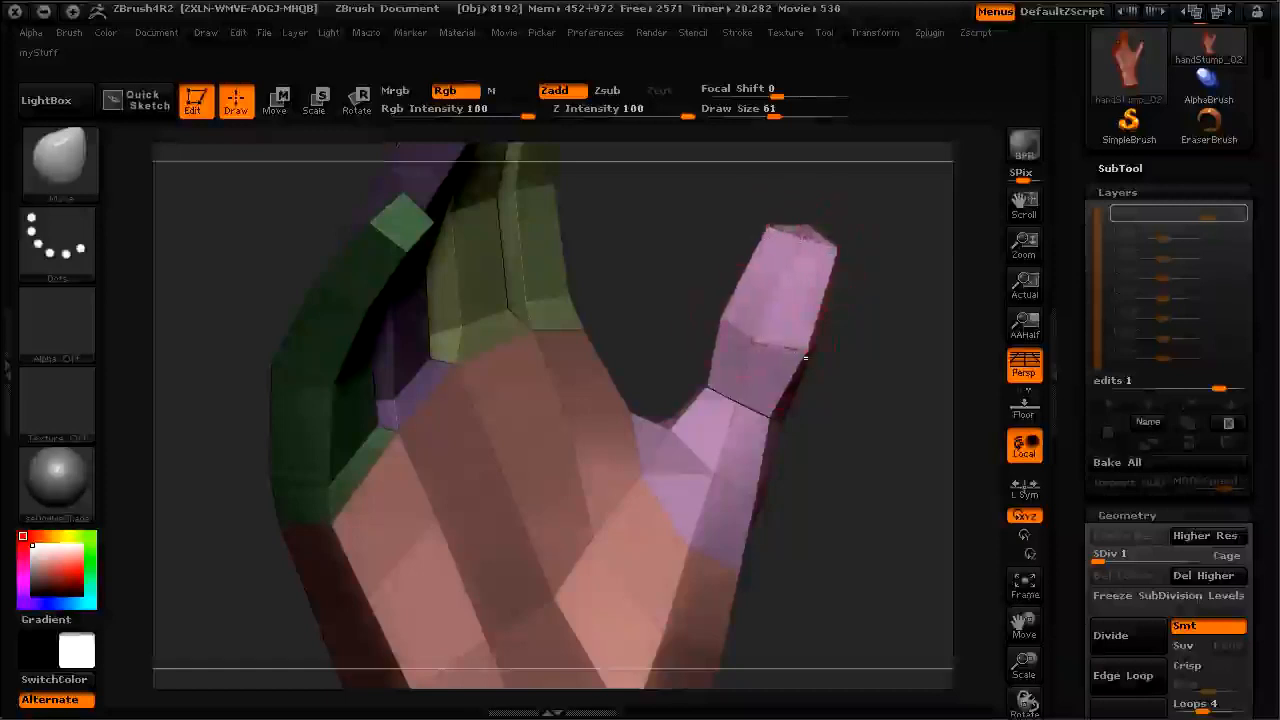
pyautogui.moveTo(711, 388); pyautogui.dragTo(705, 386)
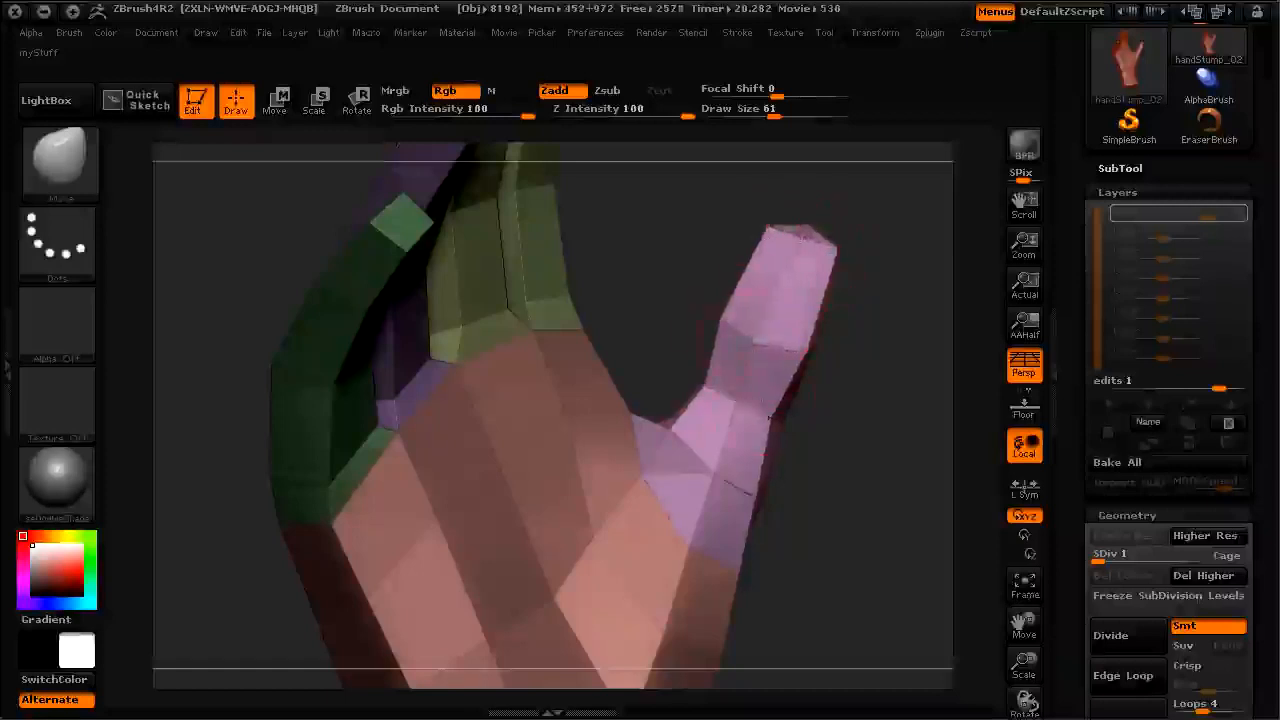
# Step: Correct the thumb's thickness and profile from several sides with the Move brush at draw size 51
pyautogui.moveTo(854, 426); pyautogui.dragTo(400, 500)
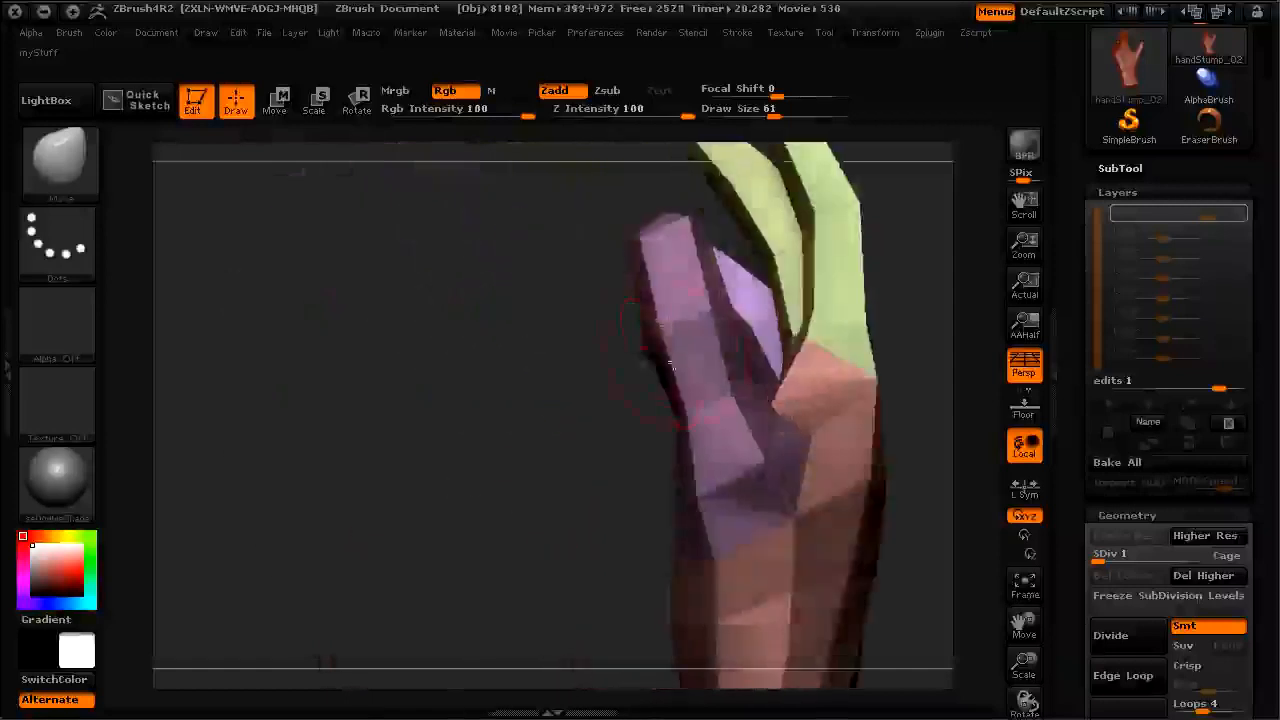
pyautogui.moveTo(554, 448); pyautogui.dragTo(425, 452)
pyautogui.press('[')
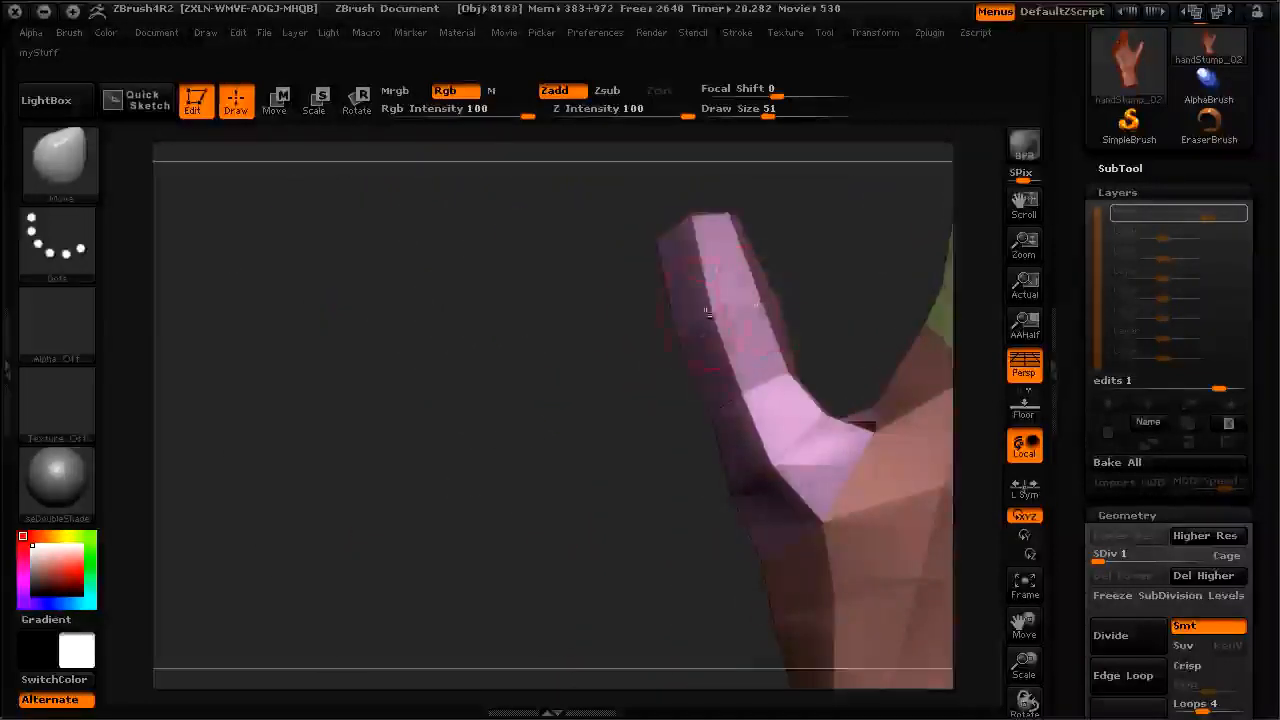
pyautogui.moveTo(651, 366); pyautogui.dragTo(766, 329)
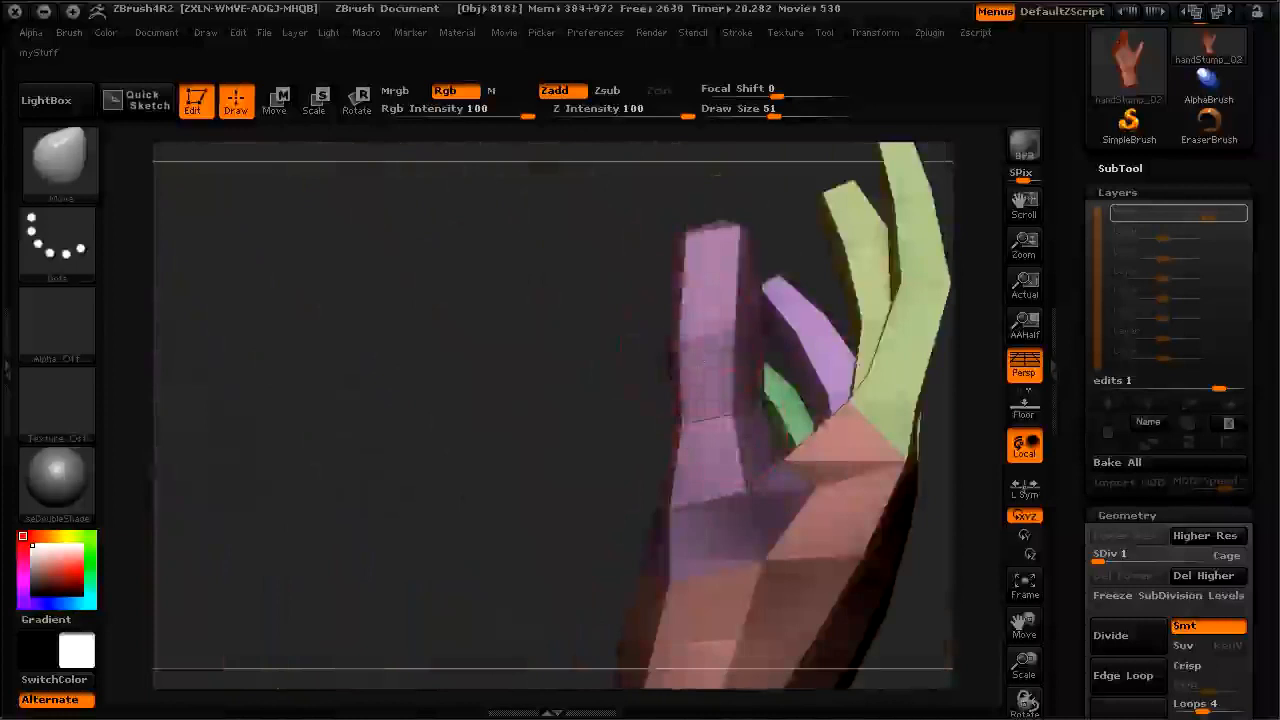
pyautogui.moveTo(539, 409); pyautogui.dragTo(862, 490)
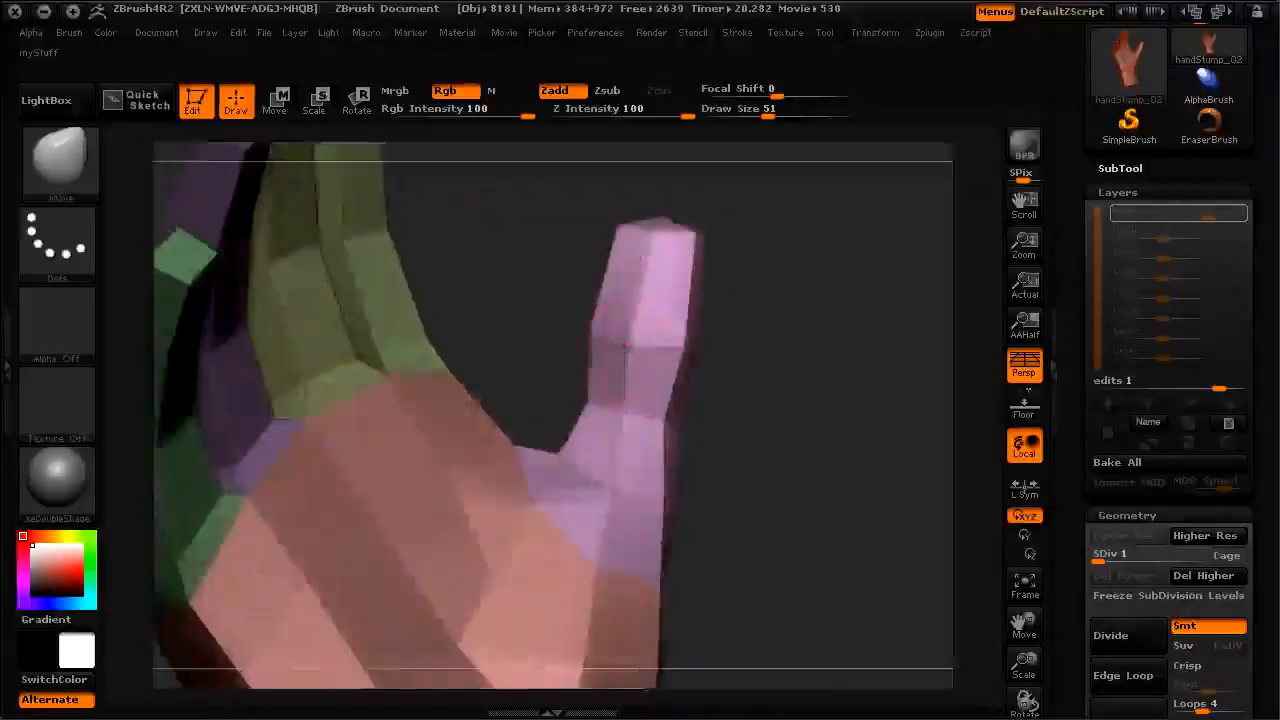
pyautogui.moveTo(749, 437); pyautogui.dragTo(732, 350)
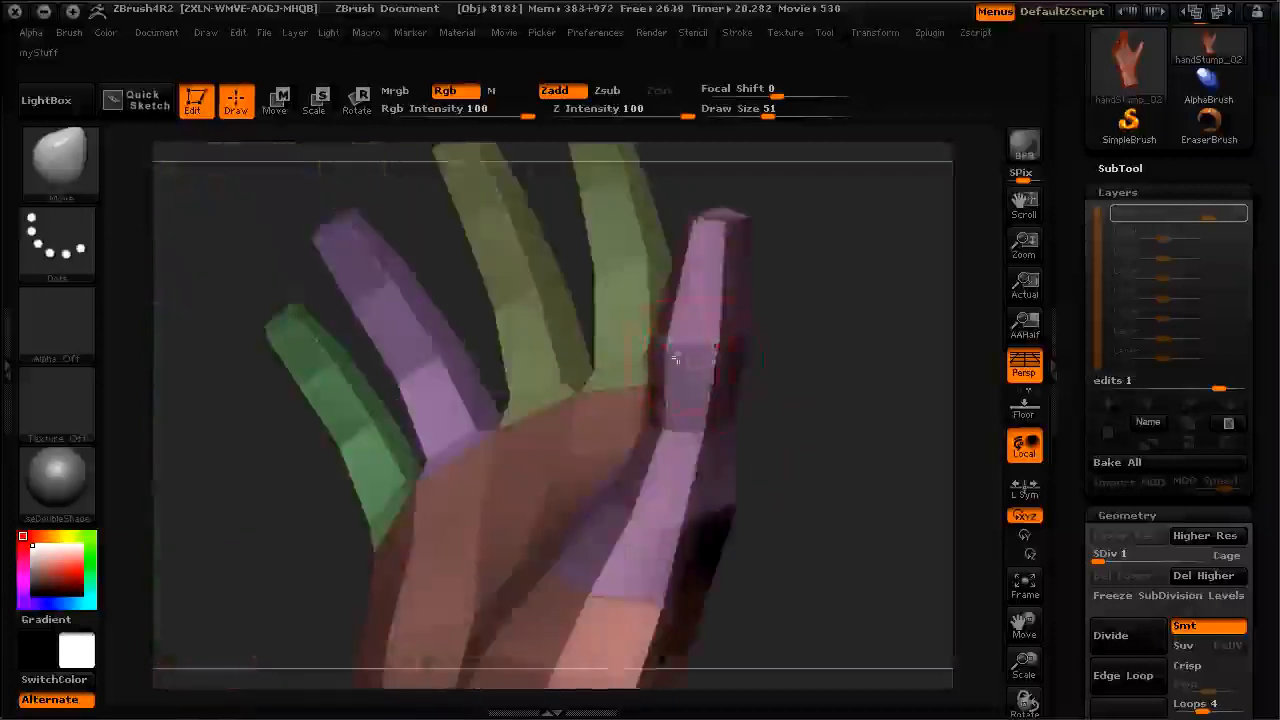
pyautogui.keyDown('alt'); pyautogui.moveTo(834, 596); pyautogui.dragTo(780, 420); pyautogui.keyUp('alt')
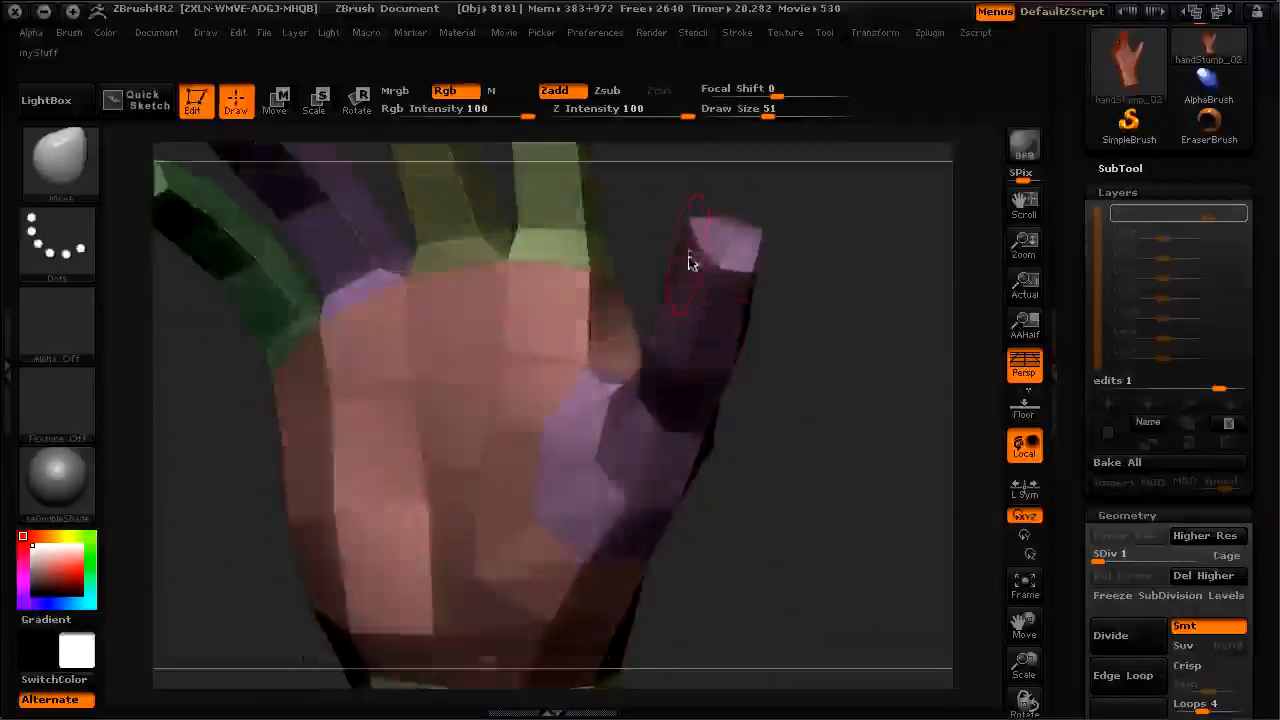
pyautogui.keyDown('alt'); pyautogui.moveTo(790, 380); pyautogui.dragTo(797, 456); pyautogui.keyUp('alt')
# Step: Return the hand to subdivision level 7
pyautogui.press('space')
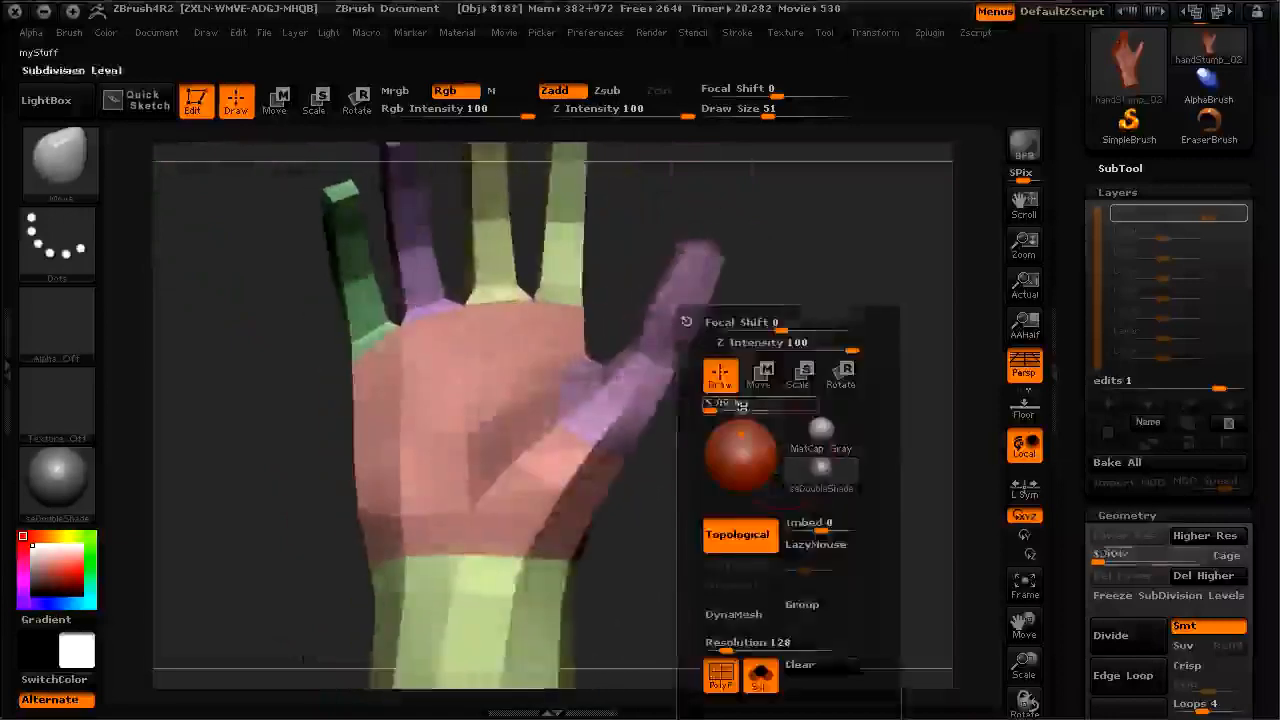
pyautogui.moveTo(712, 406); pyautogui.dragTo(812, 406)
pyautogui.moveTo(816, 296); pyautogui.dragTo(817, 474)
# Step: Build up the thumb's pad and the crease at its joint with ClayTubes at draw sizes 51 to 71
pyautogui.press('b')
pyautogui.press('c')
pyautogui.press('b')
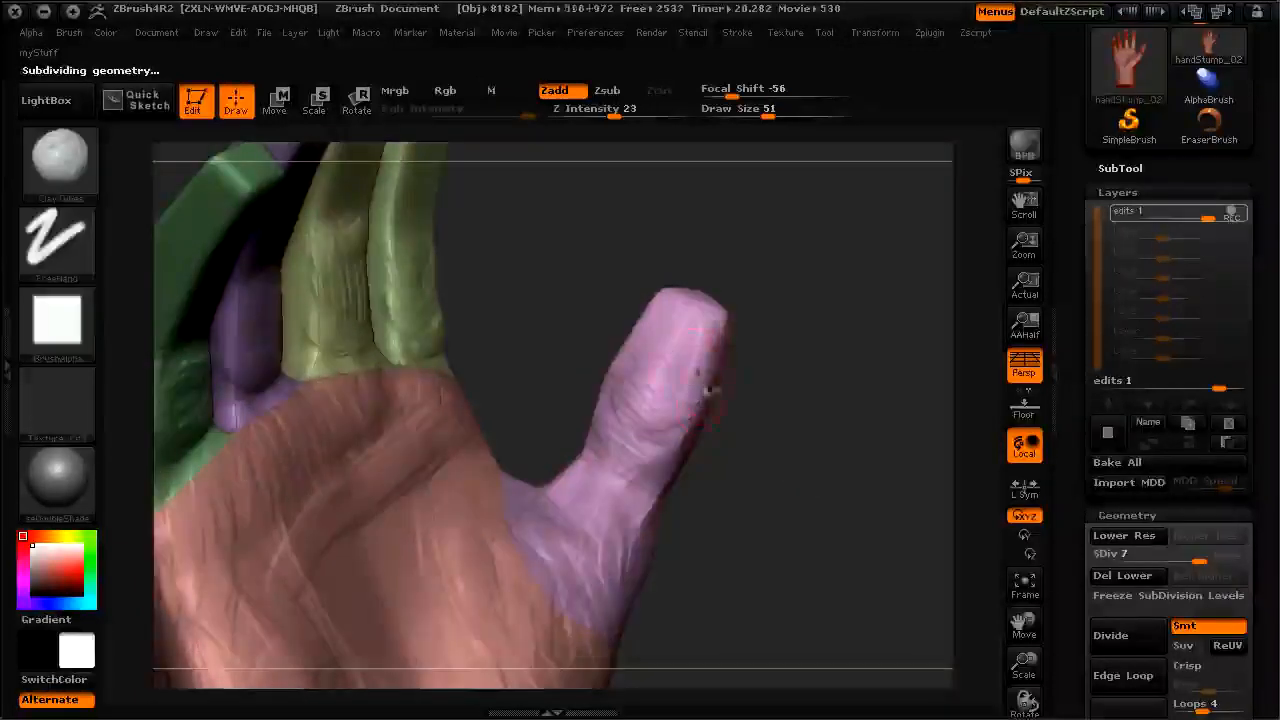
pyautogui.moveTo(603, 311); pyautogui.dragTo(611, 403)
pyautogui.moveTo(575, 361)
pyautogui.mouseDown()
pyautogui.moveTo(592, 402)
pyautogui.moveTo(612, 386)
pyautogui.moveTo(586, 297)
pyautogui.moveTo(614, 410)
pyautogui.mouseUp()
pyautogui.press(']')
pyautogui.press(']')
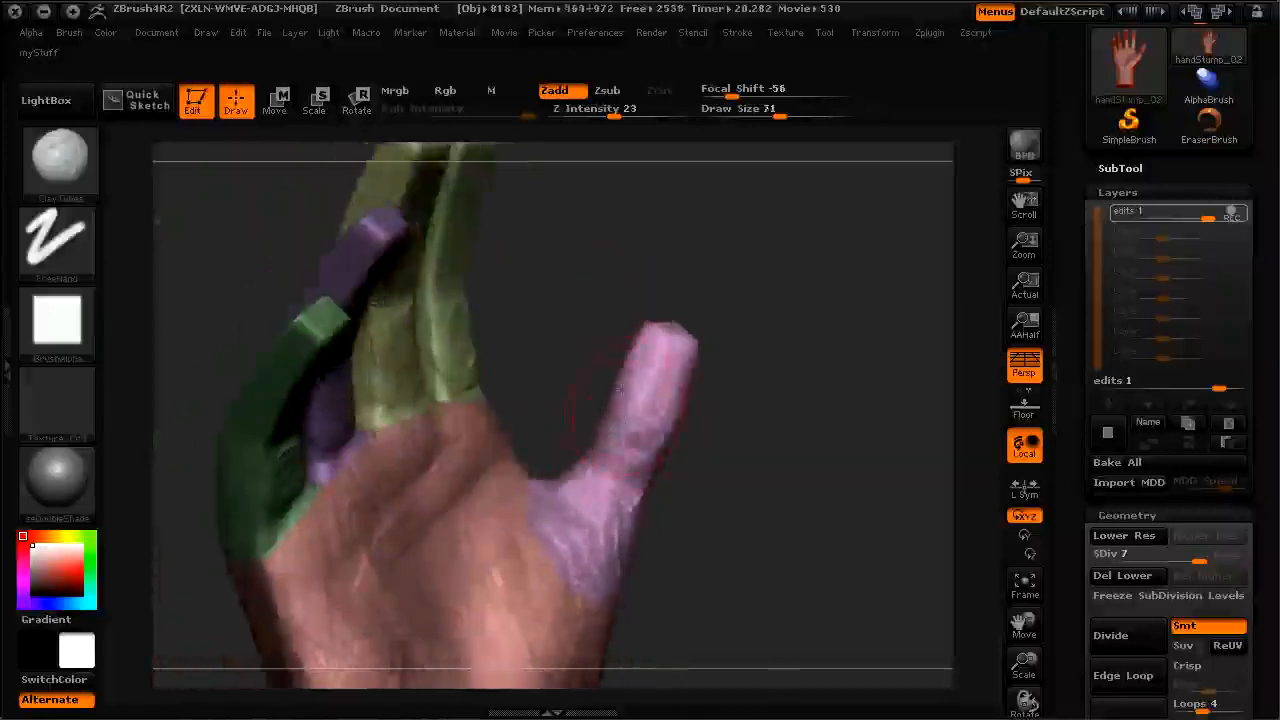
pyautogui.press('[')
pyautogui.keyDown('alt'); pyautogui.moveTo(726, 446); pyautogui.dragTo(728, 490); pyautogui.keyUp('alt')
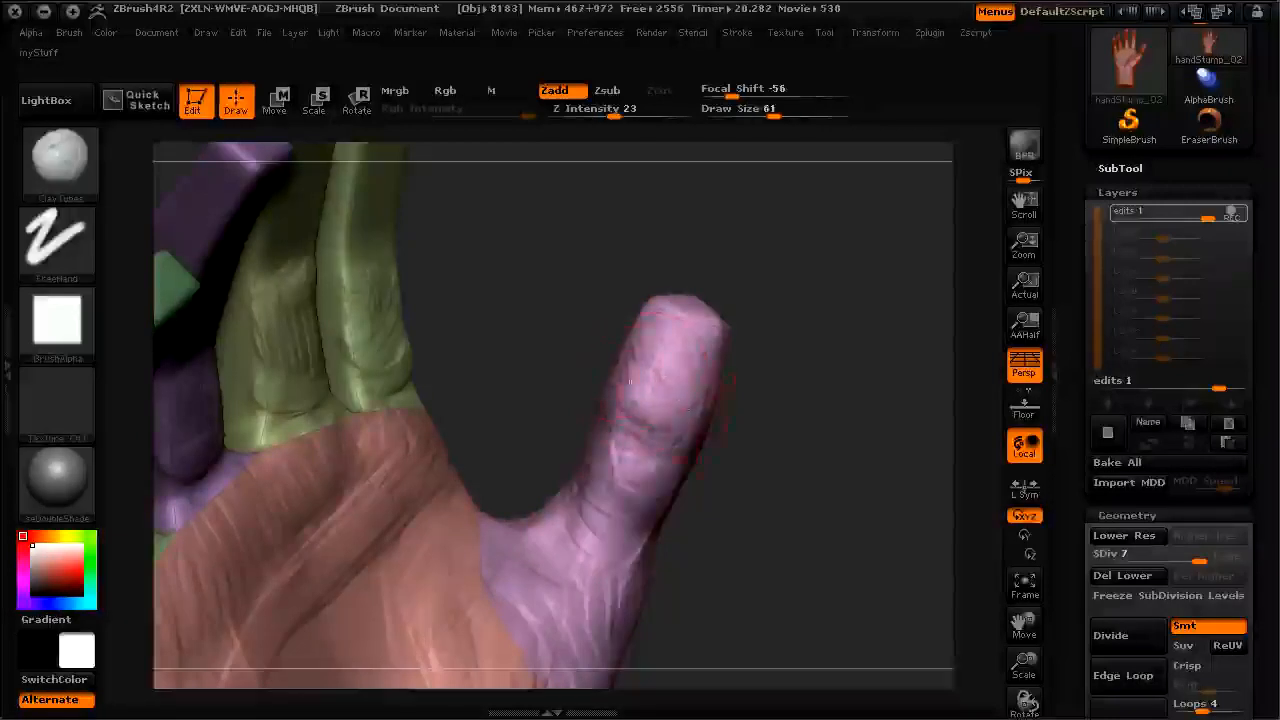
# Step: Smooth the inner side of the thumb's joint and round off the thumb tip with ClayTubes at draw size 61
pyautogui.keyDown('alt'); pyautogui.moveTo(815, 500); pyautogui.dragTo(700, 430); pyautogui.keyUp('alt')
pyautogui.moveTo(378, 489)
pyautogui.mouseDown()
pyautogui.moveTo(417, 566)
pyautogui.moveTo(826, 569)
pyautogui.mouseUp()
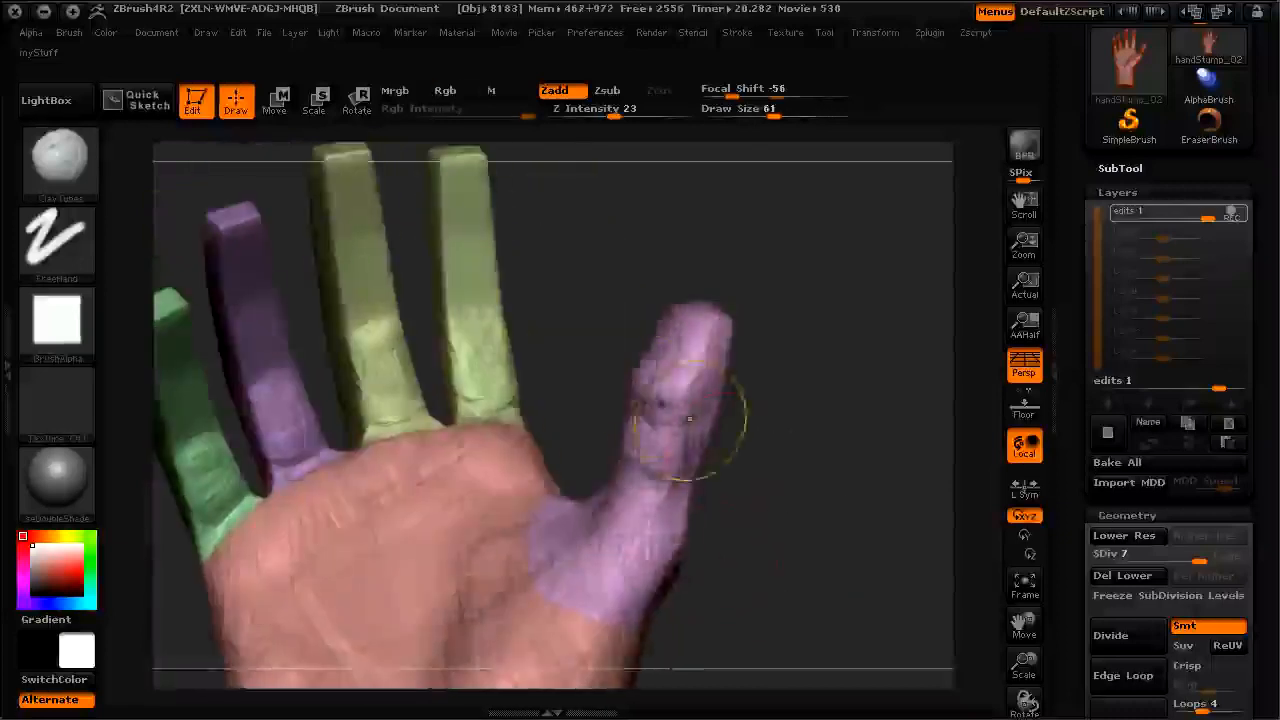
pyautogui.moveTo(652, 415)
pyautogui.keyDown('shift'); pyautogui.mouseDown()
pyautogui.moveTo(669, 389)
pyautogui.moveTo(663, 367)
pyautogui.moveTo(627, 393)
pyautogui.mouseUp(); pyautogui.keyUp('shift')
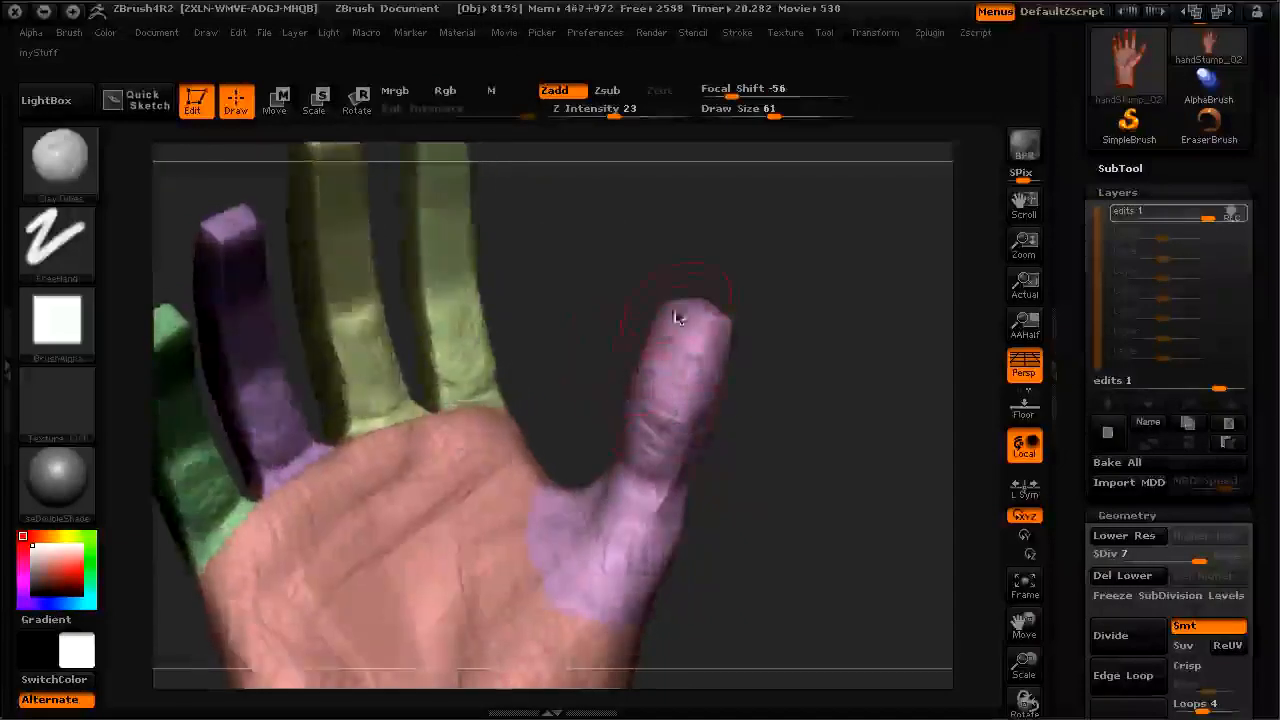
pyautogui.moveTo(623, 297); pyautogui.dragTo(694, 349)
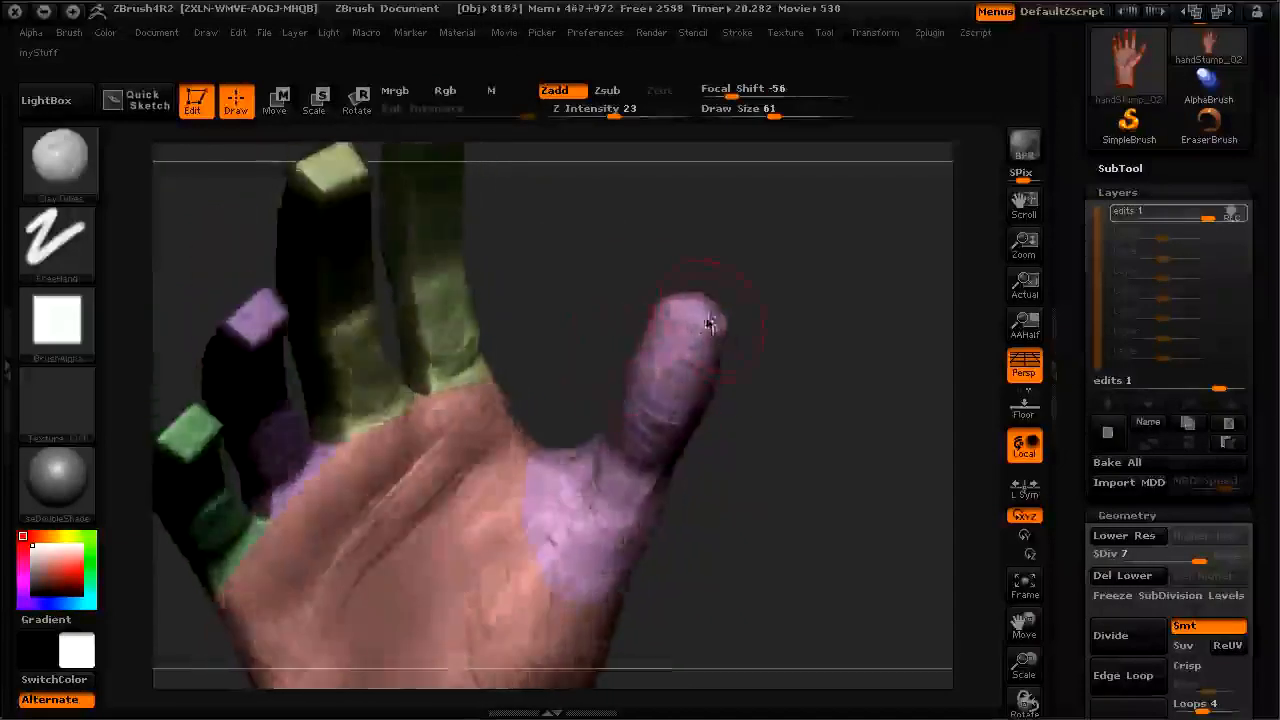
# Step: Round the side and end of the thumb's upper segment with ClayTubes at draw size 41
pyautogui.moveTo(608, 223)
pyautogui.mouseDown()
pyautogui.moveTo(691, 249)
pyautogui.moveTo(380, 511)
pyautogui.moveTo(393, 598)
pyautogui.moveTo(615, 430)
pyautogui.mouseUp()
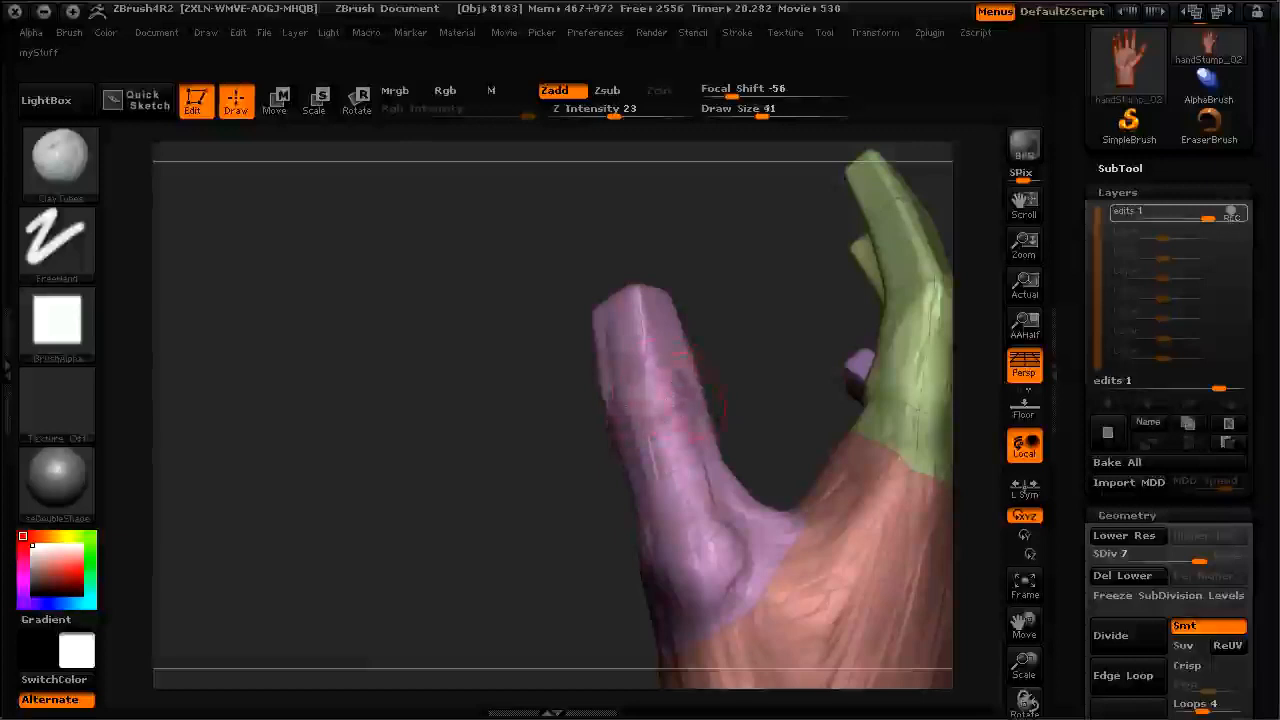
pyautogui.moveTo(649, 345); pyautogui.dragTo(643, 307)
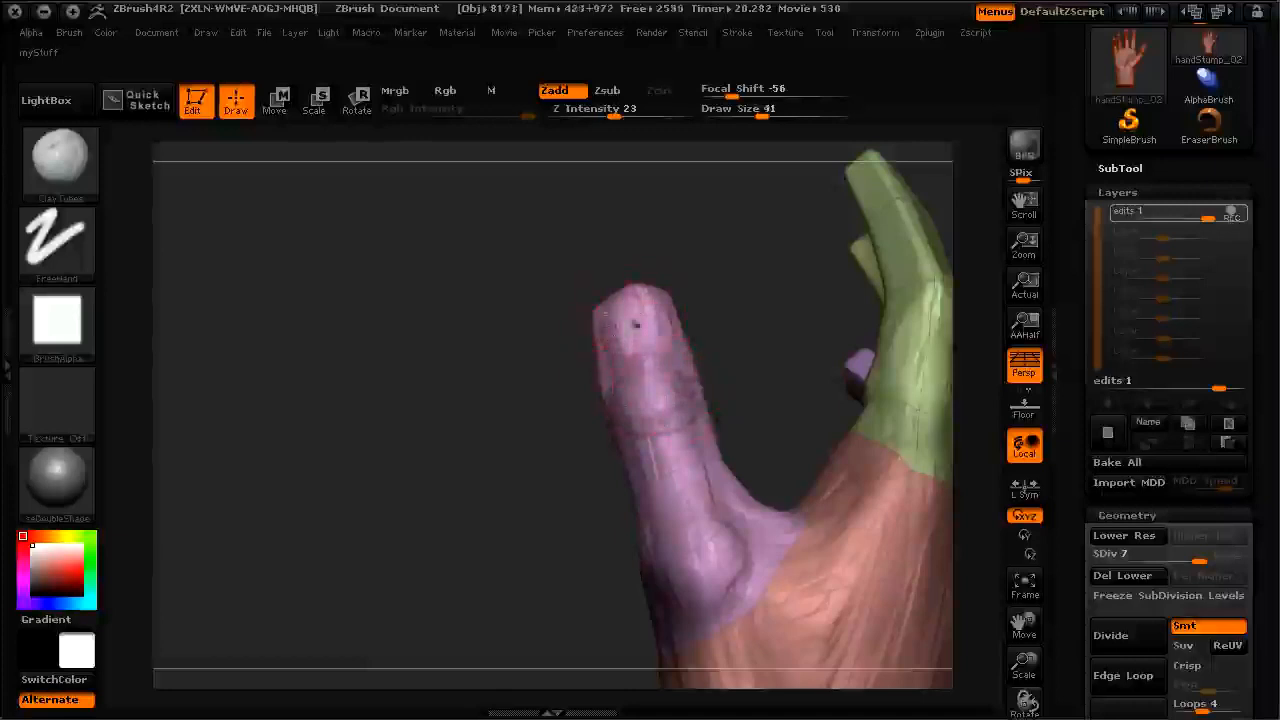
pyautogui.press('f')
pyautogui.moveTo(471, 394)
pyautogui.mouseDown()
pyautogui.moveTo(383, 489)
pyautogui.moveTo(743, 512)
pyautogui.moveTo(820, 486)
pyautogui.moveTo(826, 514)
pyautogui.moveTo(793, 502)
pyautogui.mouseUp()
# Step: Build up the palm side of the thumb's base with ClayTubes at draw size 61
pyautogui.press(']')
pyautogui.moveTo(636, 491)
pyautogui.mouseDown()
pyautogui.moveTo(637, 468)
pyautogui.moveTo(643, 522)
pyautogui.mouseUp()
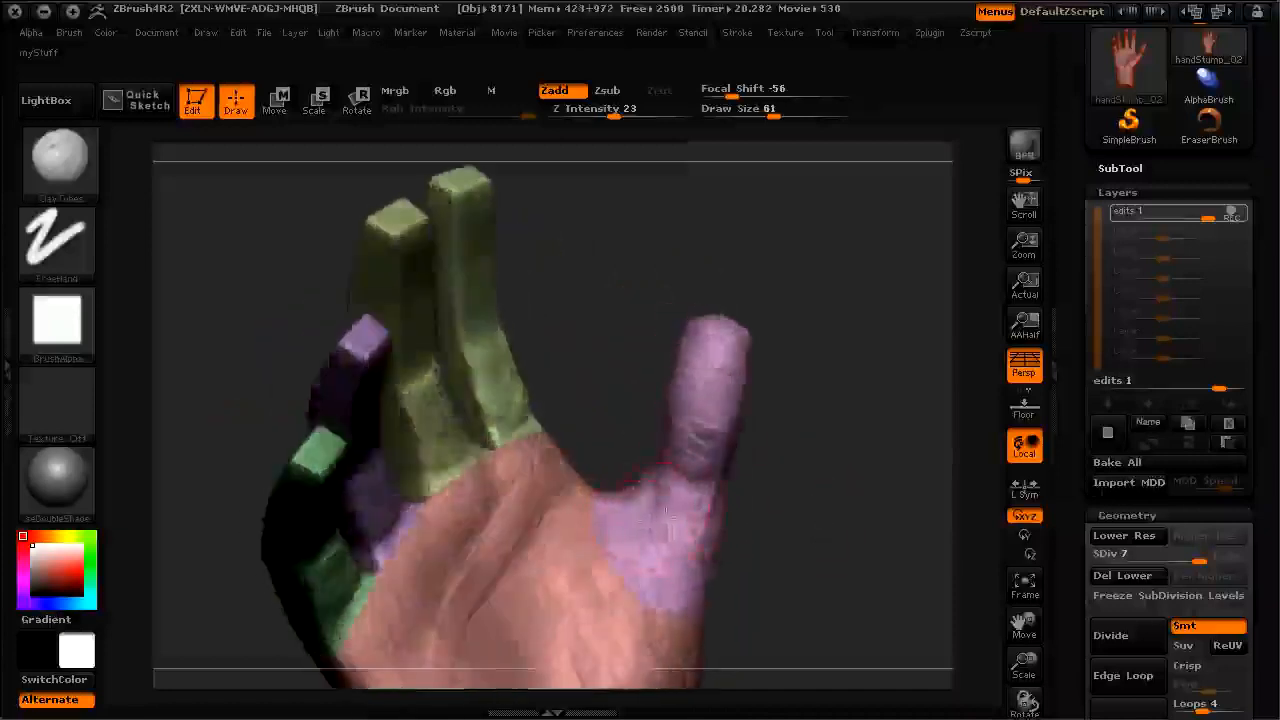
pyautogui.moveTo(626, 520); pyautogui.dragTo(612, 580)
pyautogui.moveTo(845, 570)
pyautogui.keyDown('alt'); pyautogui.mouseDown()
pyautogui.moveTo(854, 506)
pyautogui.moveTo(789, 603)
pyautogui.moveTo(837, 451)
pyautogui.moveTo(820, 491)
pyautogui.moveTo(448, 506)
pyautogui.moveTo(431, 409)
pyautogui.moveTo(557, 446)
pyautogui.mouseUp(); pyautogui.keyUp('alt')
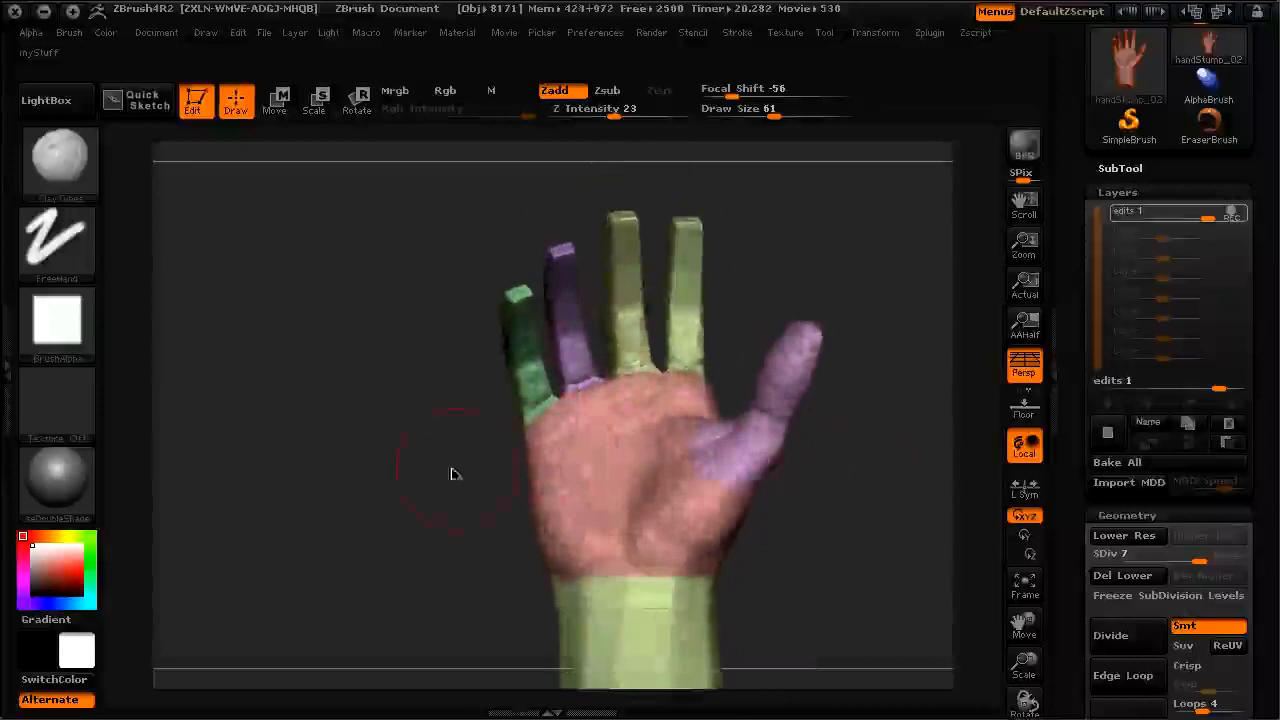
# Step: Drop the hand to subdivision level 1
pyautogui.rightClick(755, 470)
pyautogui.hotkey('shift', 'd')
pyautogui.hotkey('shift', 'd')
pyautogui.hotkey('shift', 'd')
pyautogui.hotkey('shift', 'd')
pyautogui.hotkey('shift', 'd')
pyautogui.hotkey('shift', 'd')
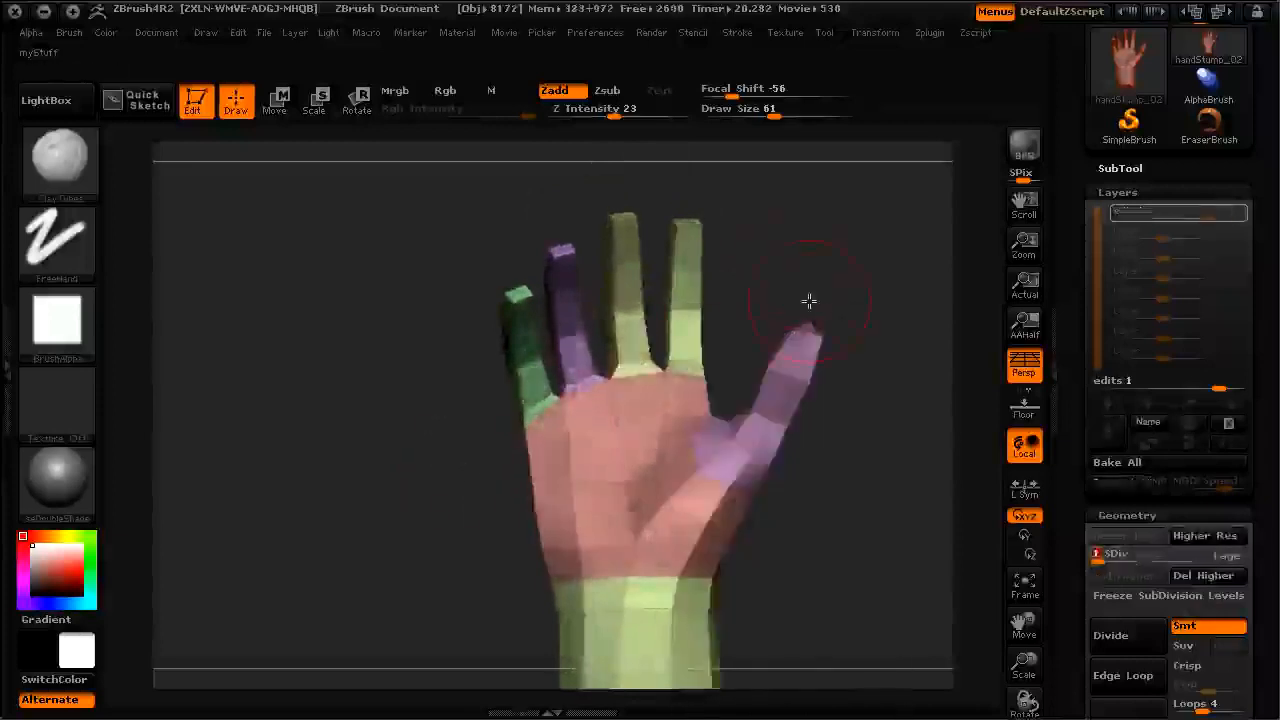
pyautogui.hotkey('shift', 'd')
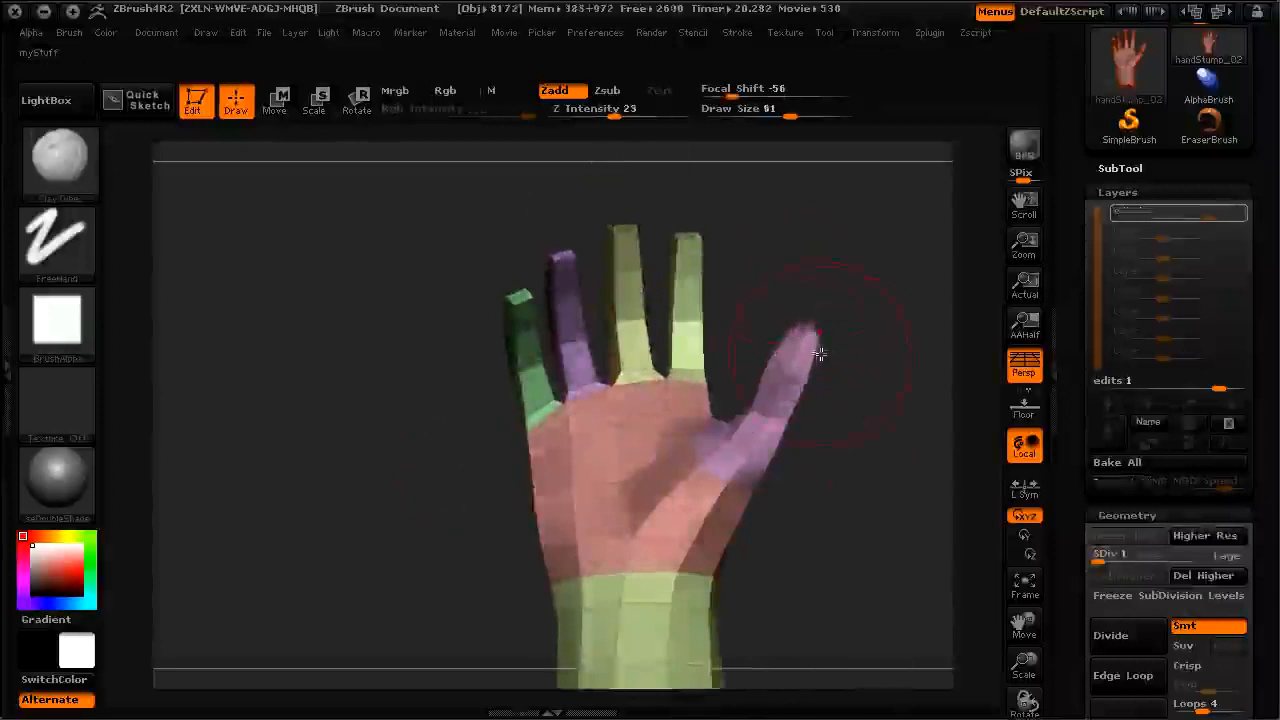
# Step: Adjust the length and shape of the thumb tip with the Move brush at draw size 71
pyautogui.press('b')
pyautogui.press('m')
pyautogui.press('v')
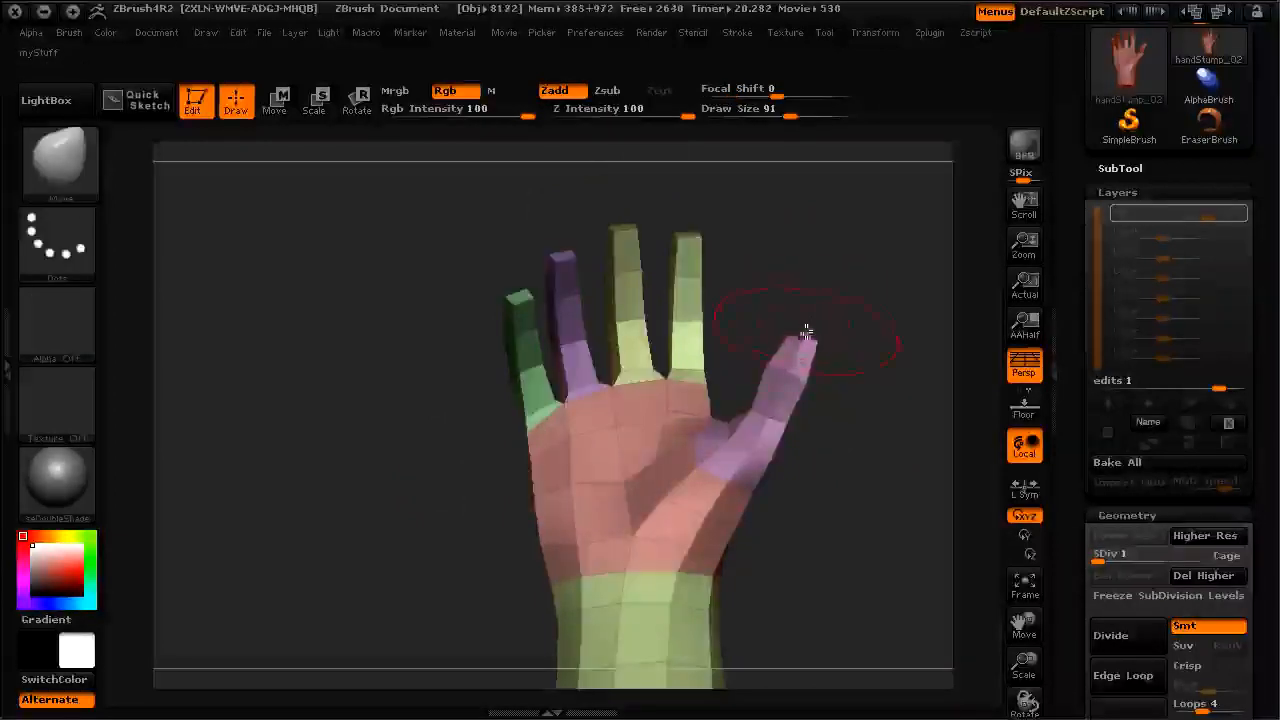
pyautogui.press('[')
pyautogui.moveTo(846, 461)
pyautogui.mouseDown()
pyautogui.moveTo(884, 509)
pyautogui.moveTo(871, 488)
pyautogui.mouseUp()
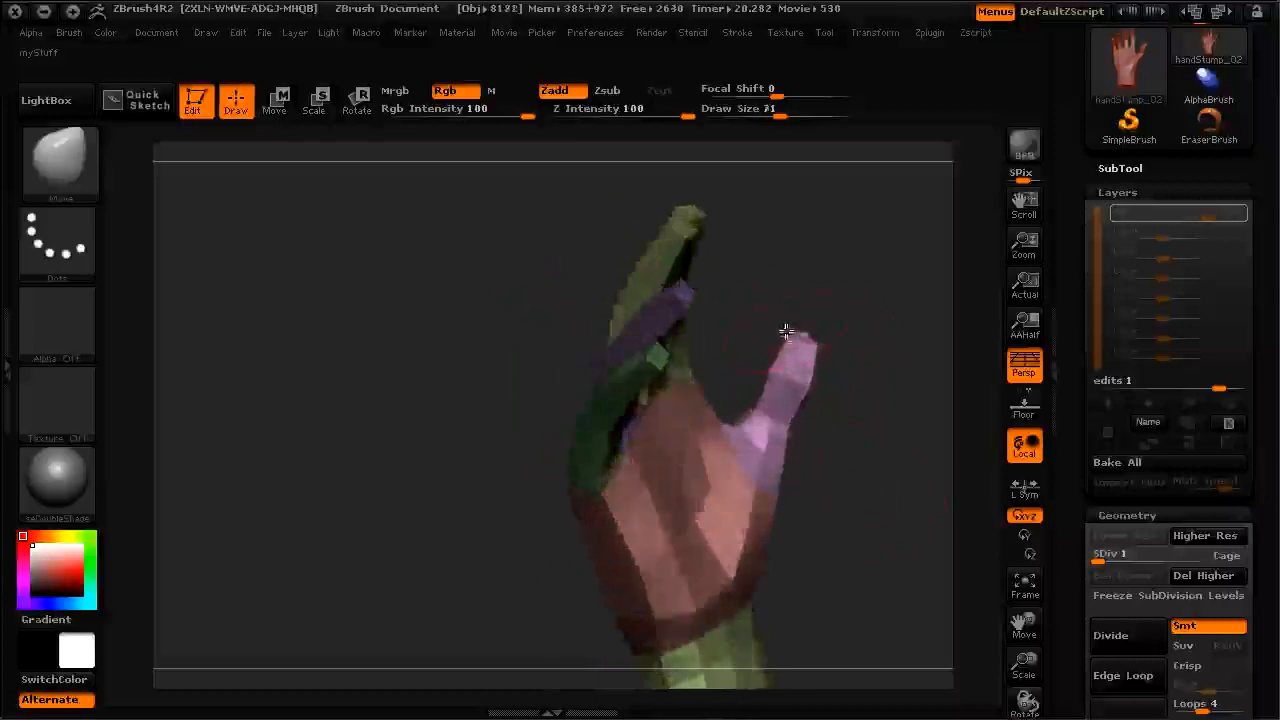
# Step: Set the hand back to subdivision level 7
pyautogui.press('space')
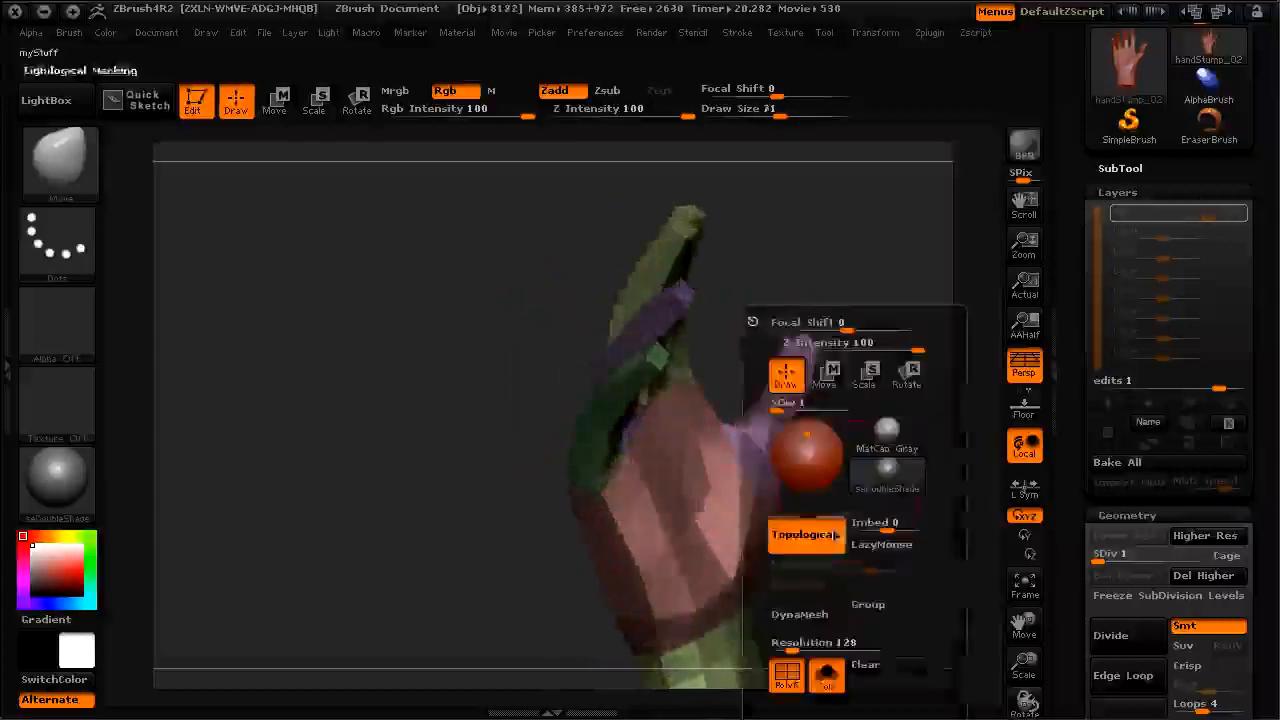
pyautogui.moveTo(805, 406); pyautogui.dragTo(882, 406)
pyautogui.moveTo(431, 507)
pyautogui.mouseDown()
pyautogui.moveTo(400, 466)
pyautogui.moveTo(363, 520)
pyautogui.moveTo(361, 474)
pyautogui.moveTo(757, 286)
pyautogui.moveTo(757, 417)
pyautogui.mouseUp()
# Step: Refine the thumb's base and lower joint with ClayTubes at draw size 31
pyautogui.press('[')
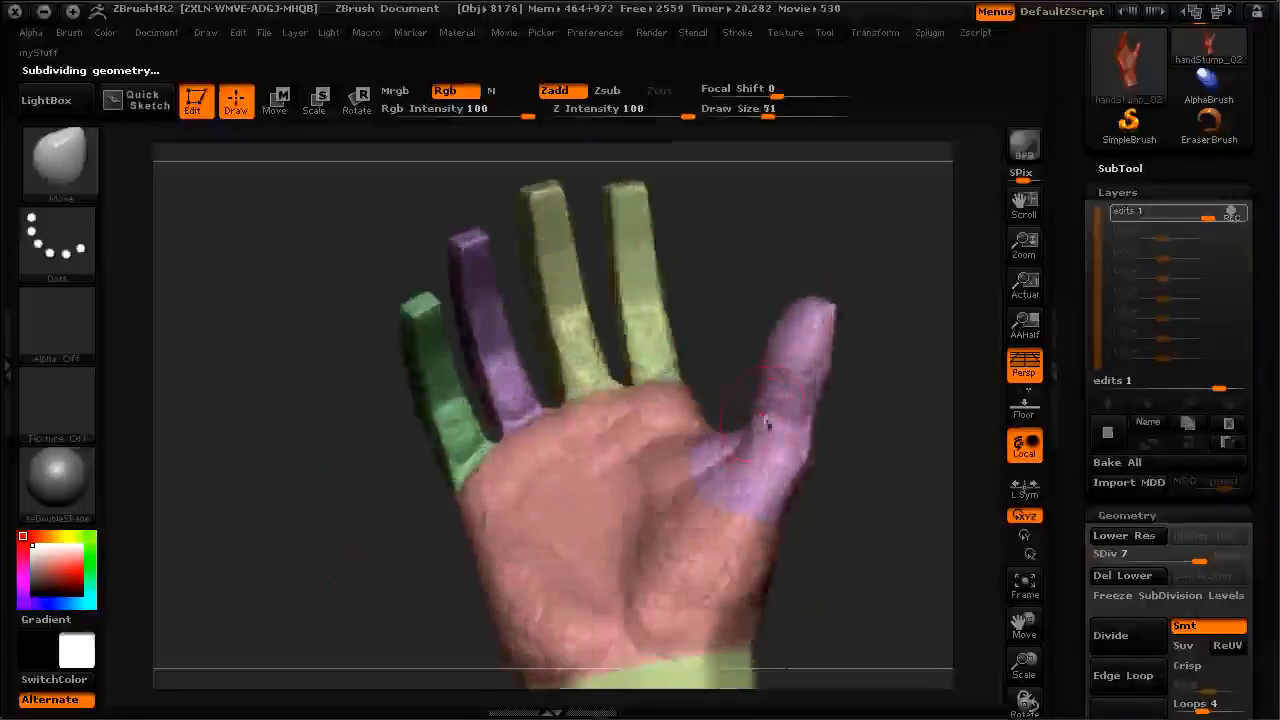
pyautogui.moveTo(730, 352); pyautogui.dragTo(738, 430)
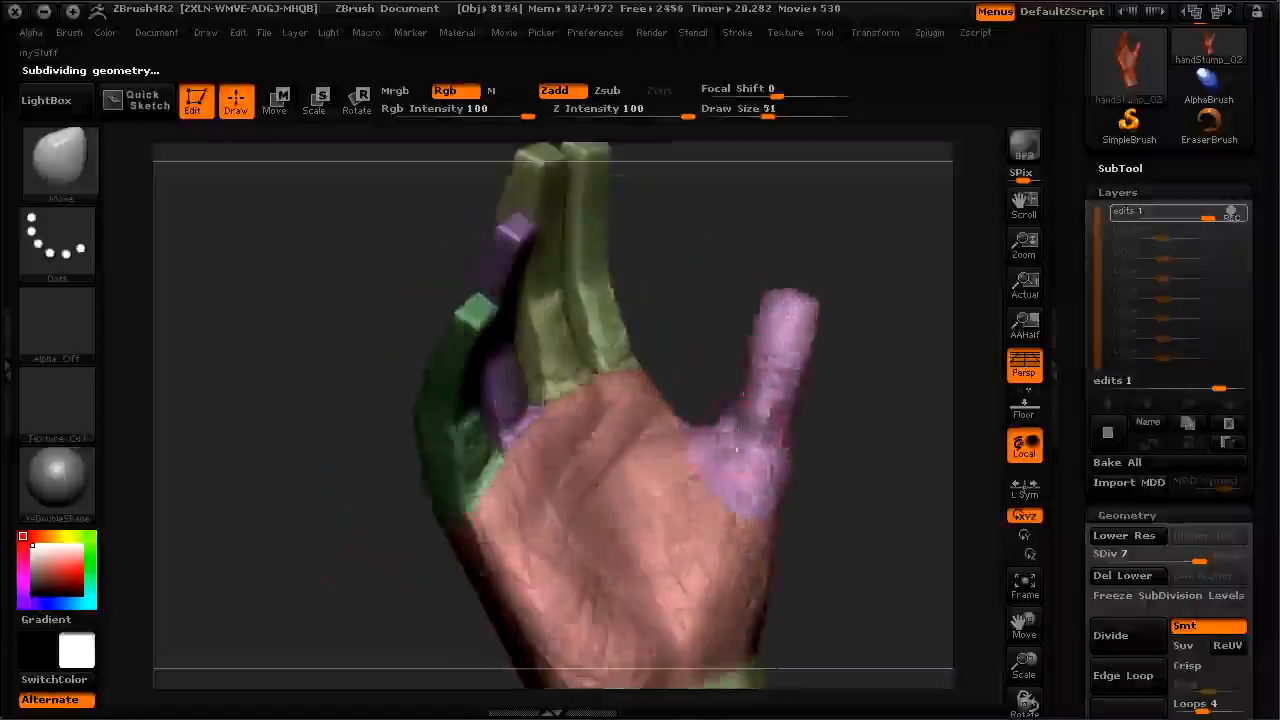
pyautogui.press('2')
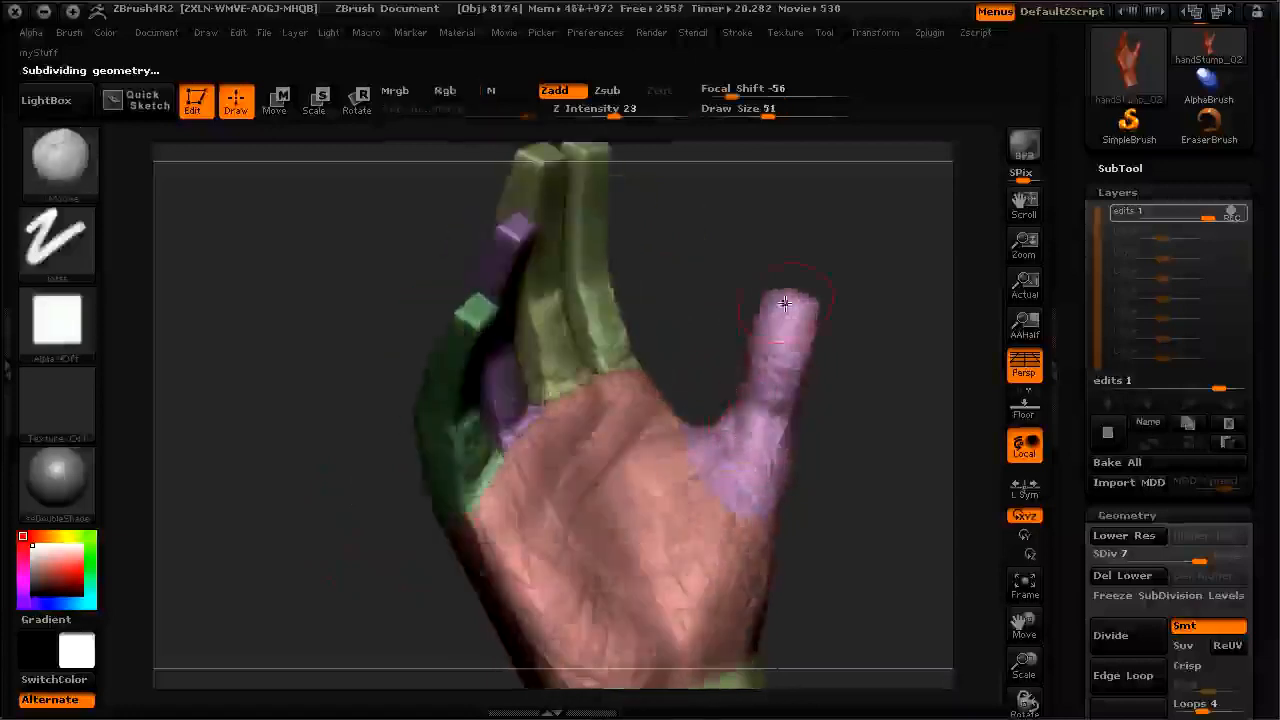
pyautogui.press('[')
pyautogui.press('[')
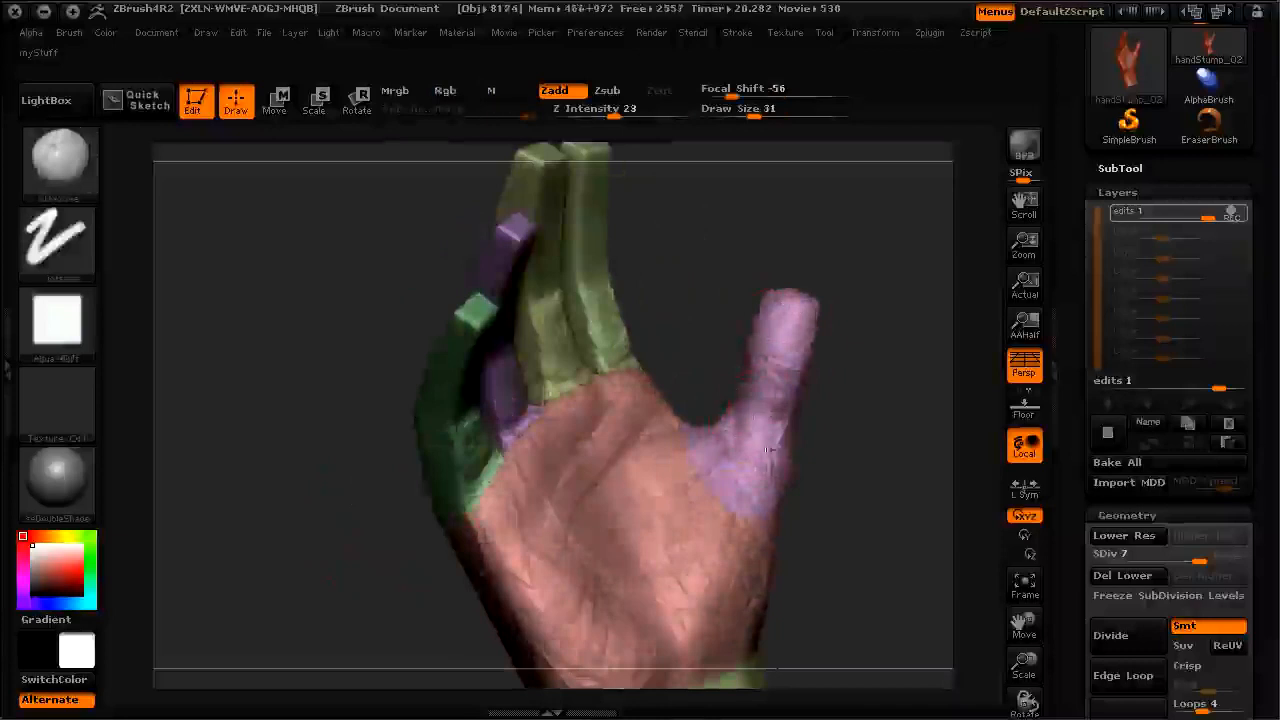
pyautogui.moveTo(816, 410); pyautogui.dragTo(837, 467)
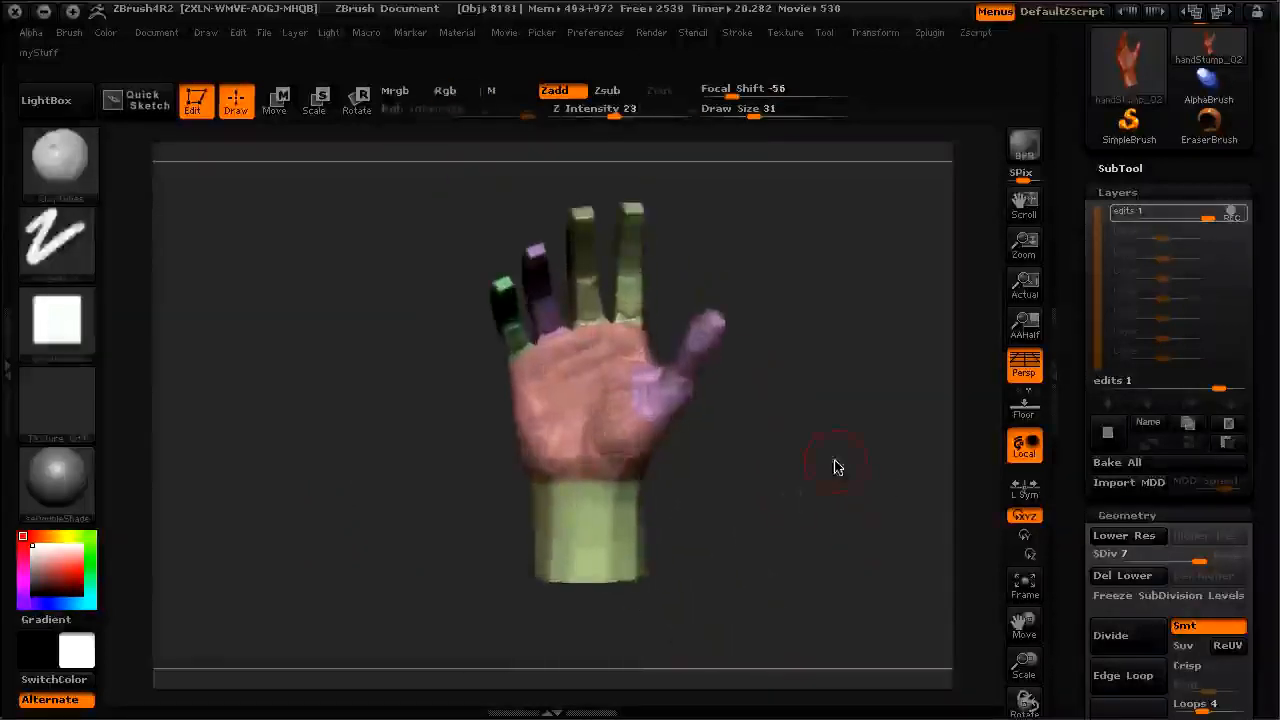
# Step: Add a new sculpting layer to the hand and name it bend
pyautogui.click(1106, 433)
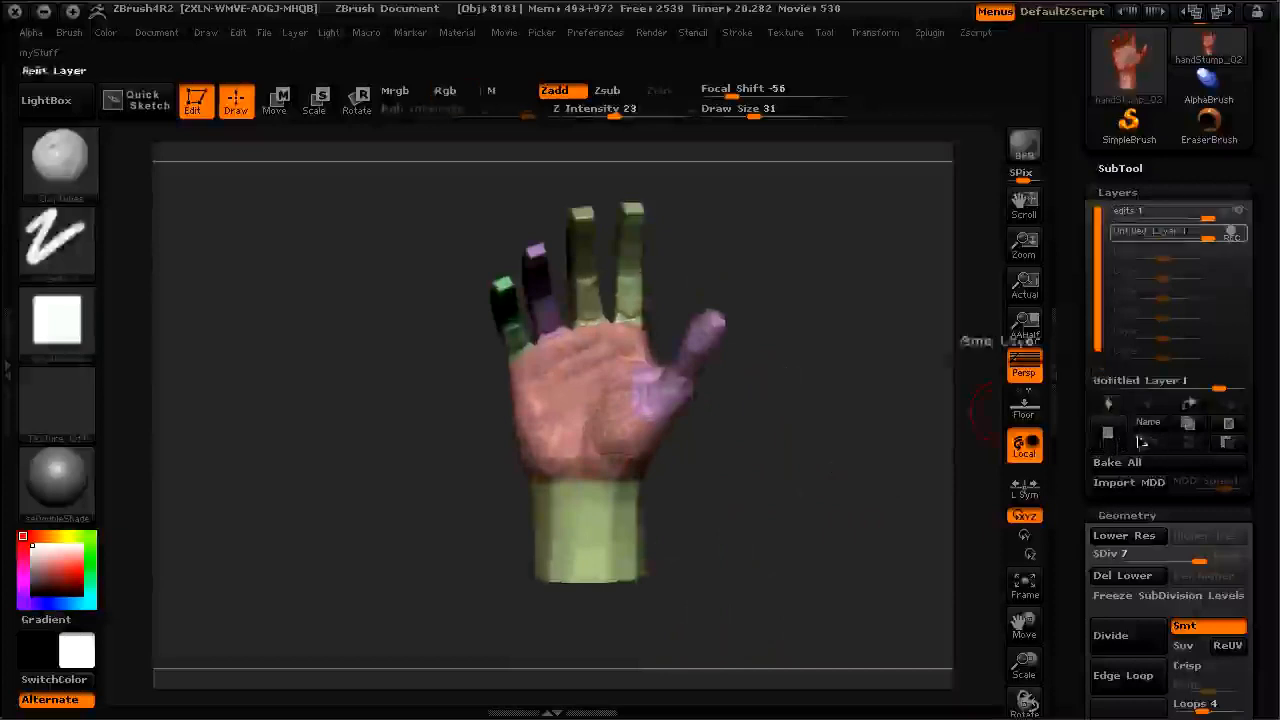
pyautogui.click(1148, 421)
pyautogui.write('bend')
pyautogui.press('Return')
pyautogui.keyDown('alt'); pyautogui.moveTo(285, 424); pyautogui.dragTo(386, 417); pyautogui.keyUp('alt')
pyautogui.keyDown('alt'); pyautogui.moveTo(280, 518); pyautogui.dragTo(351, 452); pyautogui.keyUp('alt')
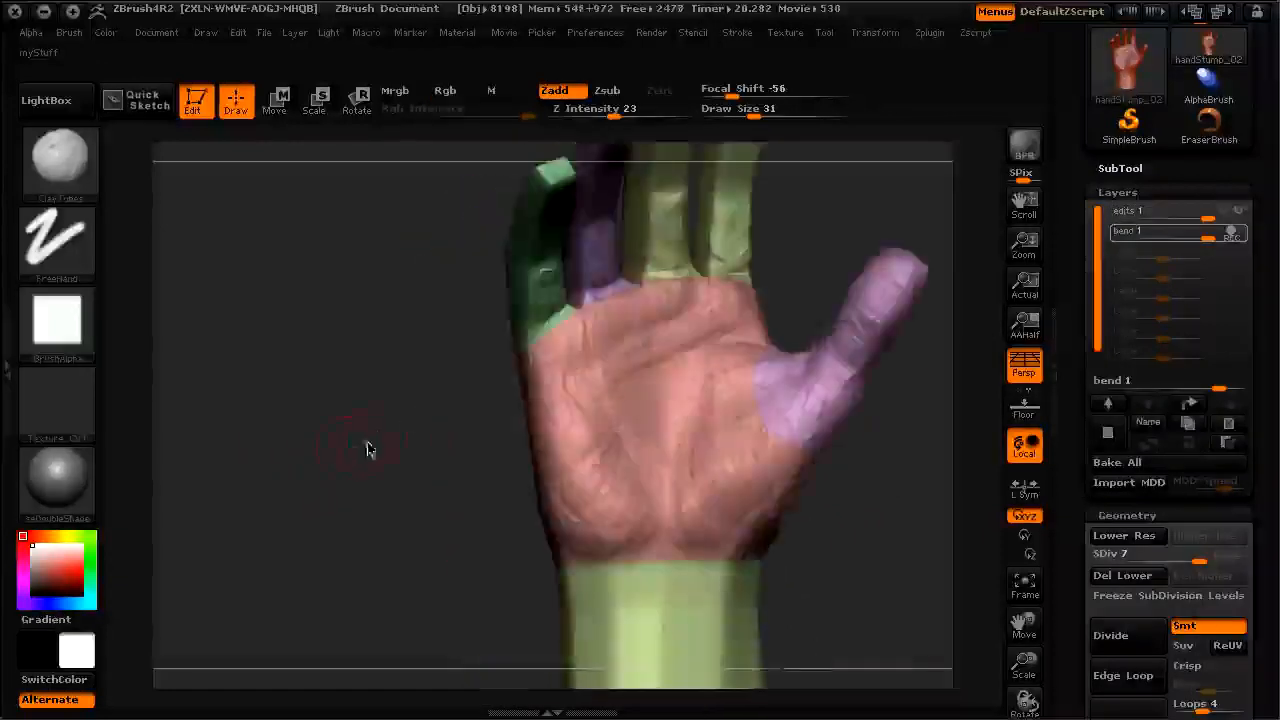
# Step: Set the hand to subdivision level 3 in preparation for bending the fingers
pyautogui.moveTo(436, 376); pyautogui.dragTo(483, 377)
pyautogui.moveTo(372, 436); pyautogui.dragTo(340, 404)
pyautogui.press('space')
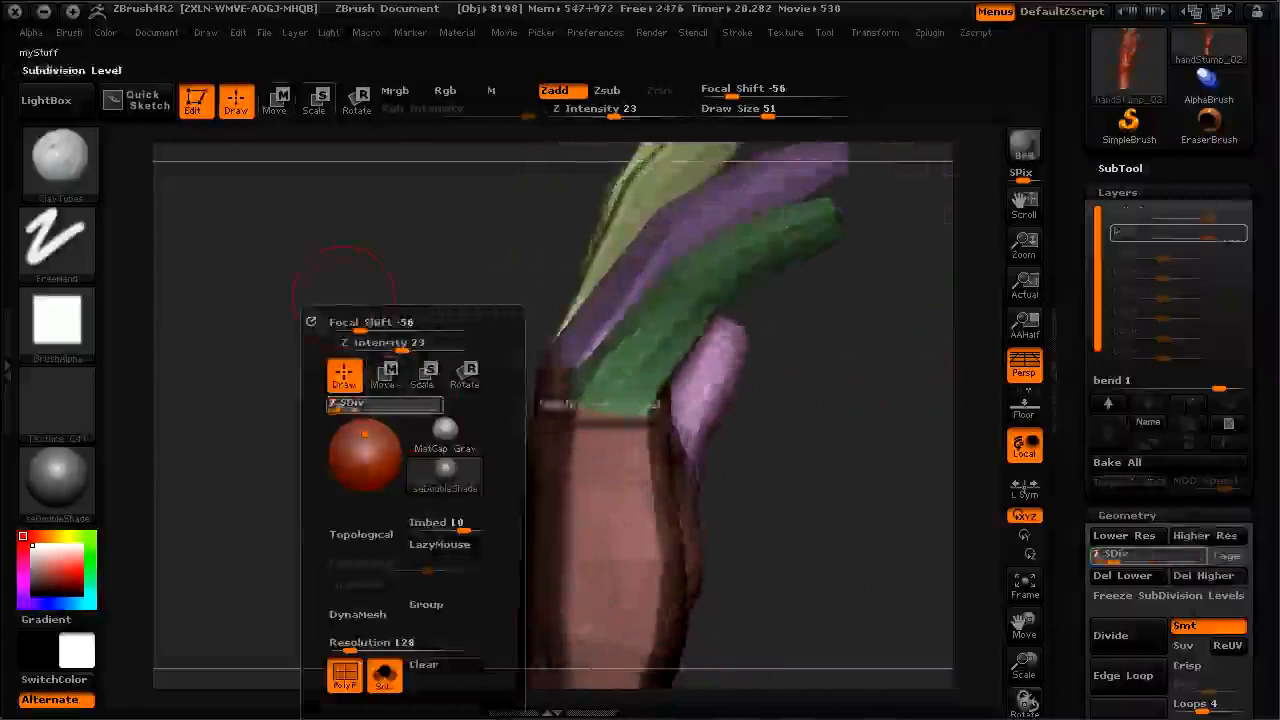
pyautogui.moveTo(305, 232); pyautogui.dragTo(527, 288)
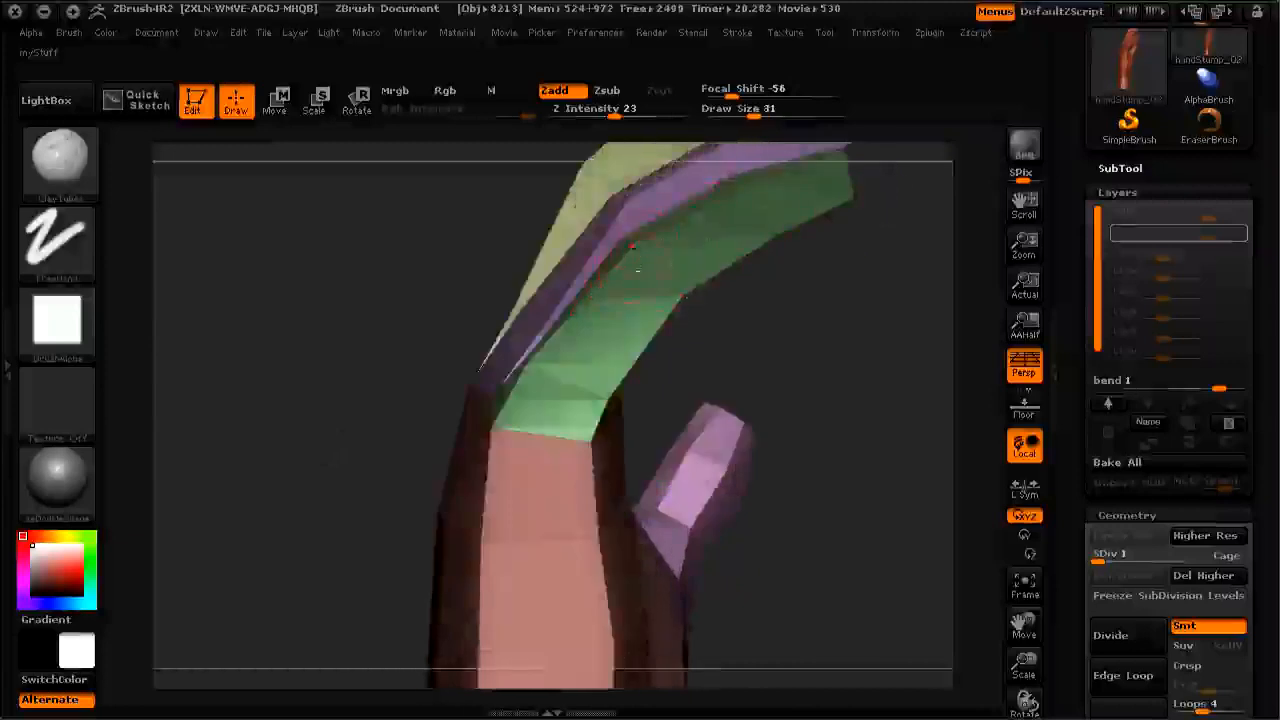
pyautogui.moveTo(314, 277)
pyautogui.mouseDown()
pyautogui.moveTo(304, 247)
pyautogui.moveTo(356, 265)
pyautogui.mouseUp()
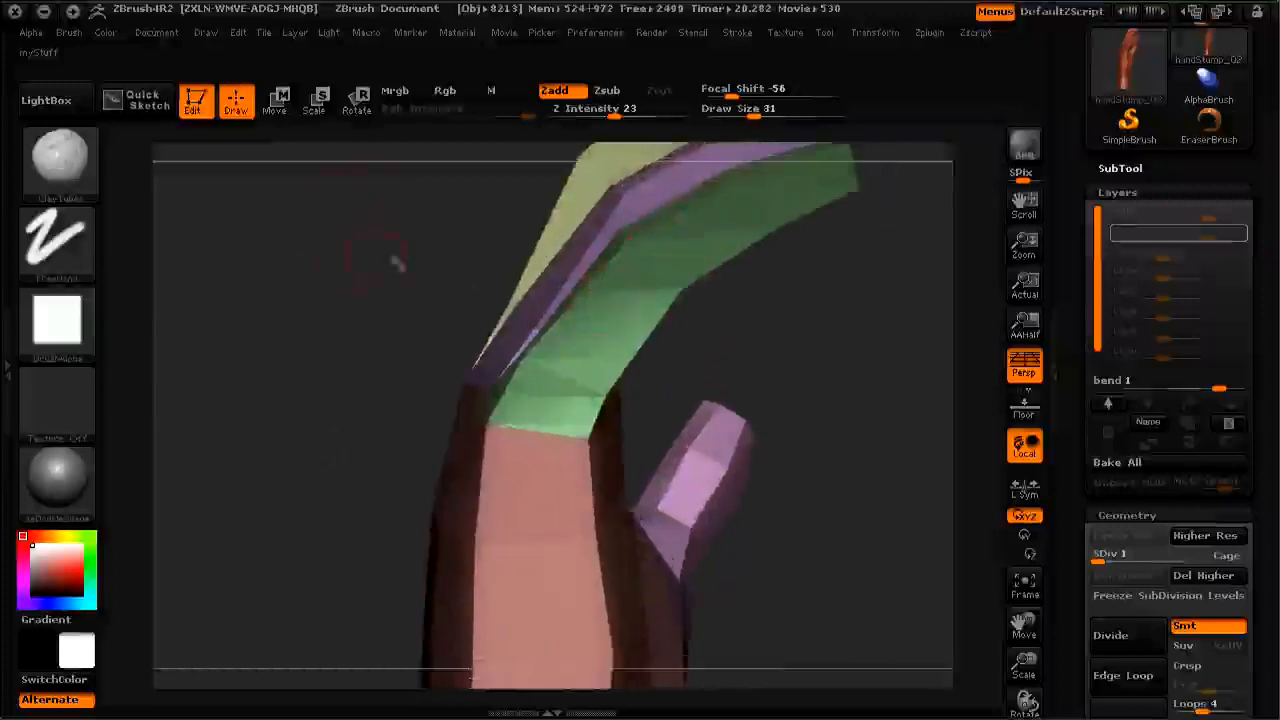
pyautogui.hotkey('ctrl', 'shift')
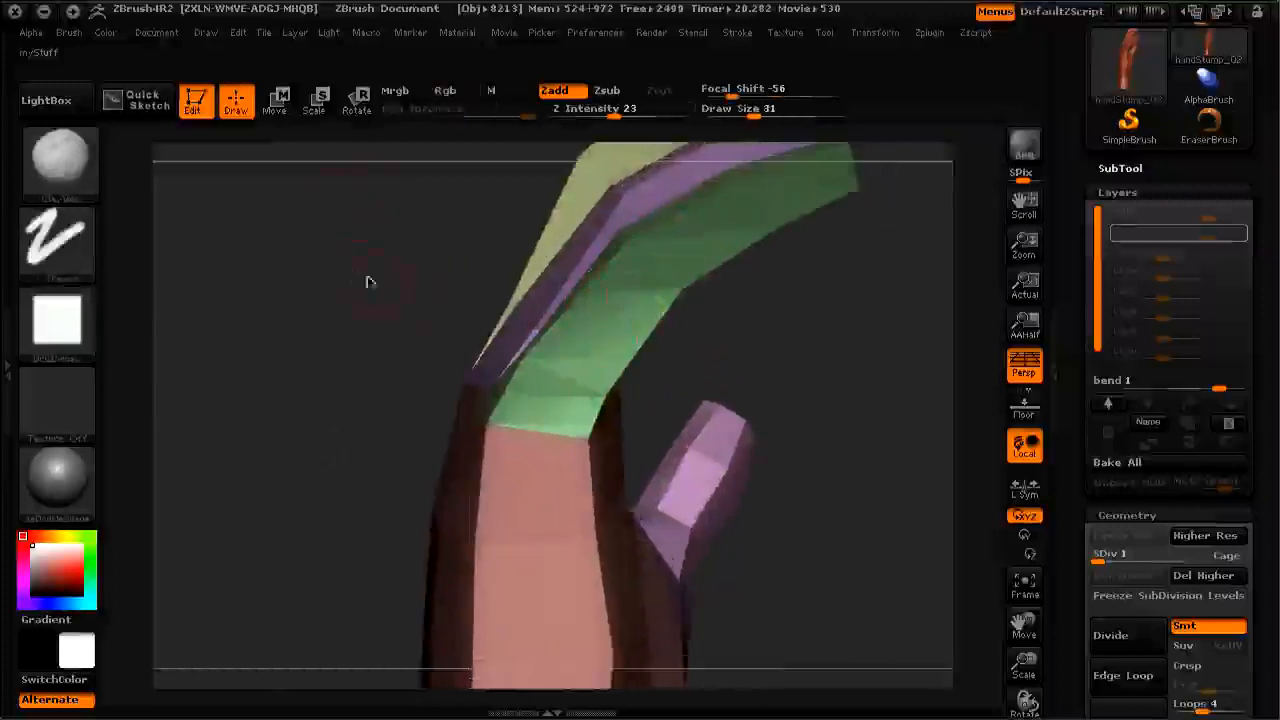
pyautogui.press('space')
pyautogui.hotkey('ctrl', 'd')
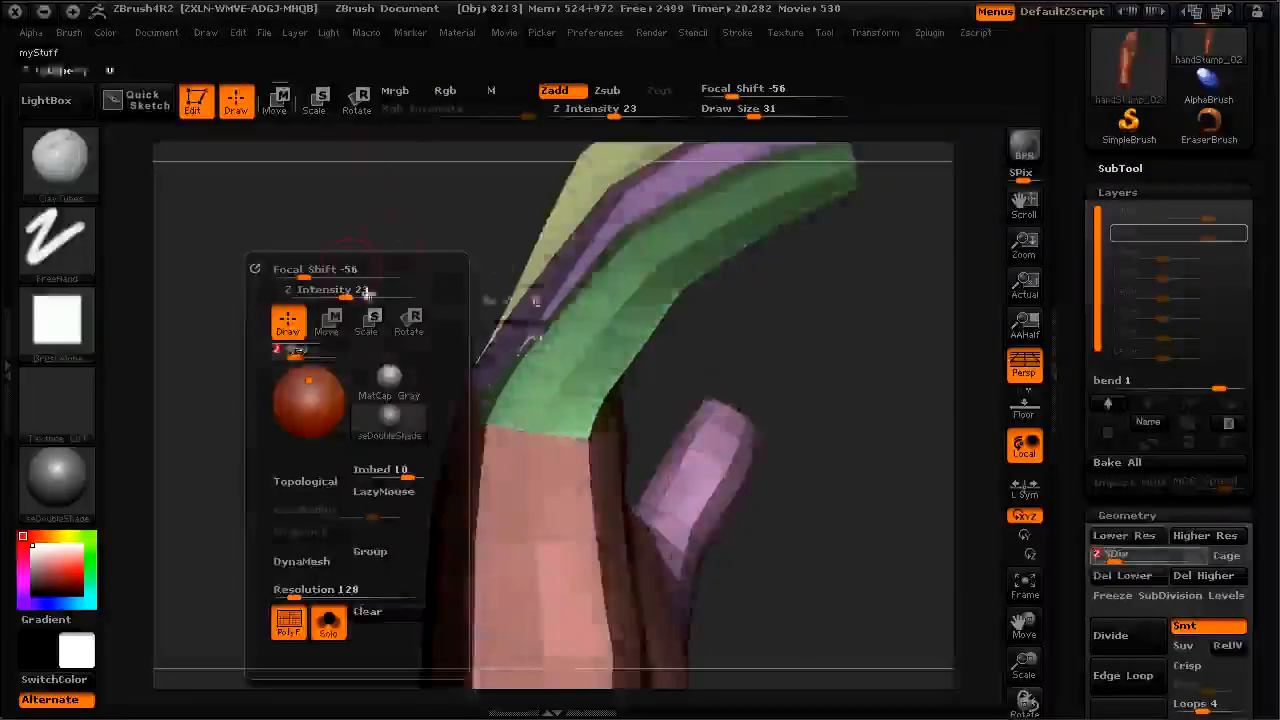
pyautogui.moveTo(340, 266); pyautogui.dragTo(314, 256)
pyautogui.press('space')
pyautogui.moveTo(232, 407); pyautogui.dragTo(251, 406)
pyautogui.moveTo(342, 217); pyautogui.dragTo(478, 360)
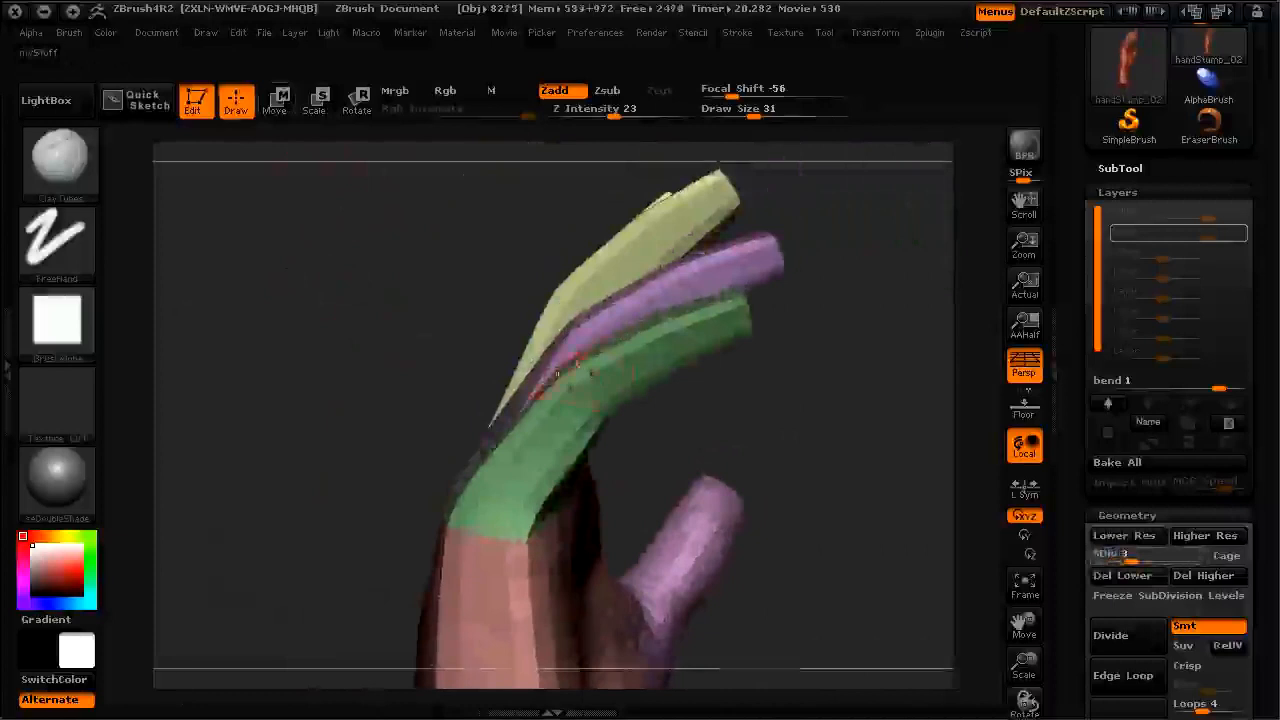
# Step: In Rotate mode, mask the whole hand except the little finger, with the draw size raised to 41
pyautogui.click(356, 101)
pyautogui.moveTo(350, 275)
pyautogui.mouseDown()
pyautogui.moveTo(343, 357)
pyautogui.moveTo(329, 311)
pyautogui.moveTo(317, 380)
pyautogui.moveTo(287, 374)
pyautogui.mouseUp()
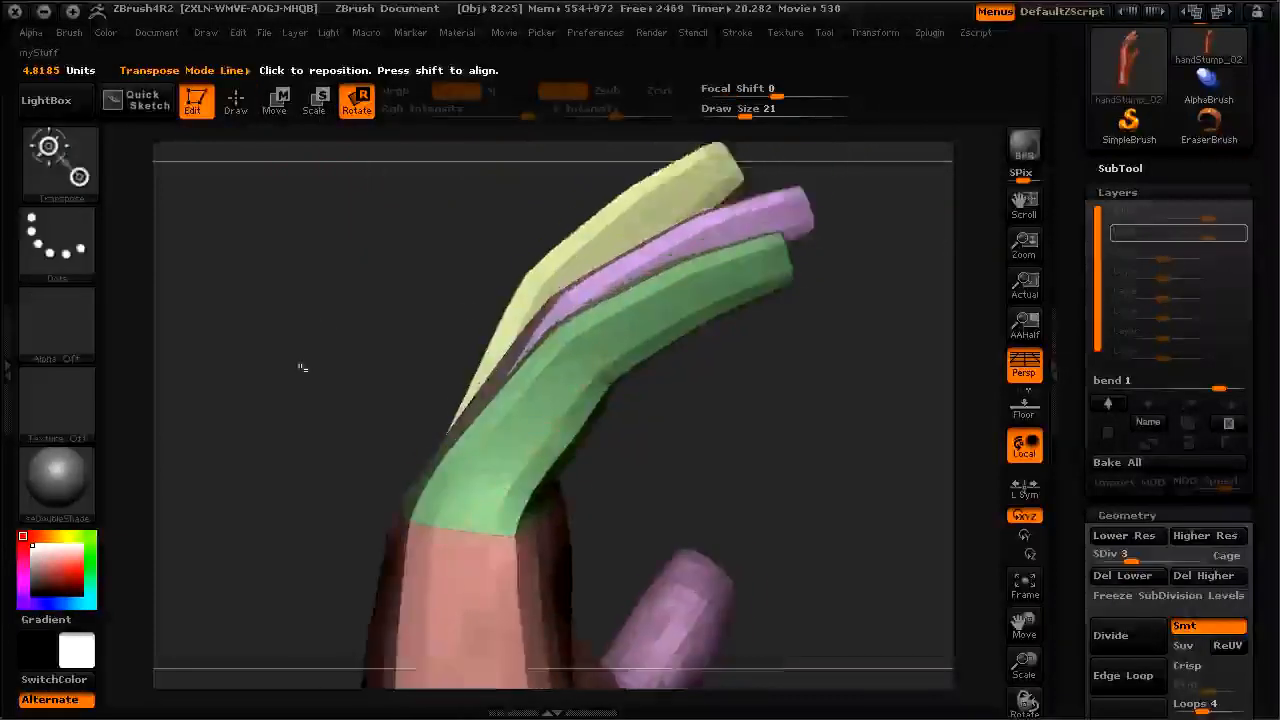
pyautogui.moveTo(336, 408); pyautogui.dragTo(340, 283)
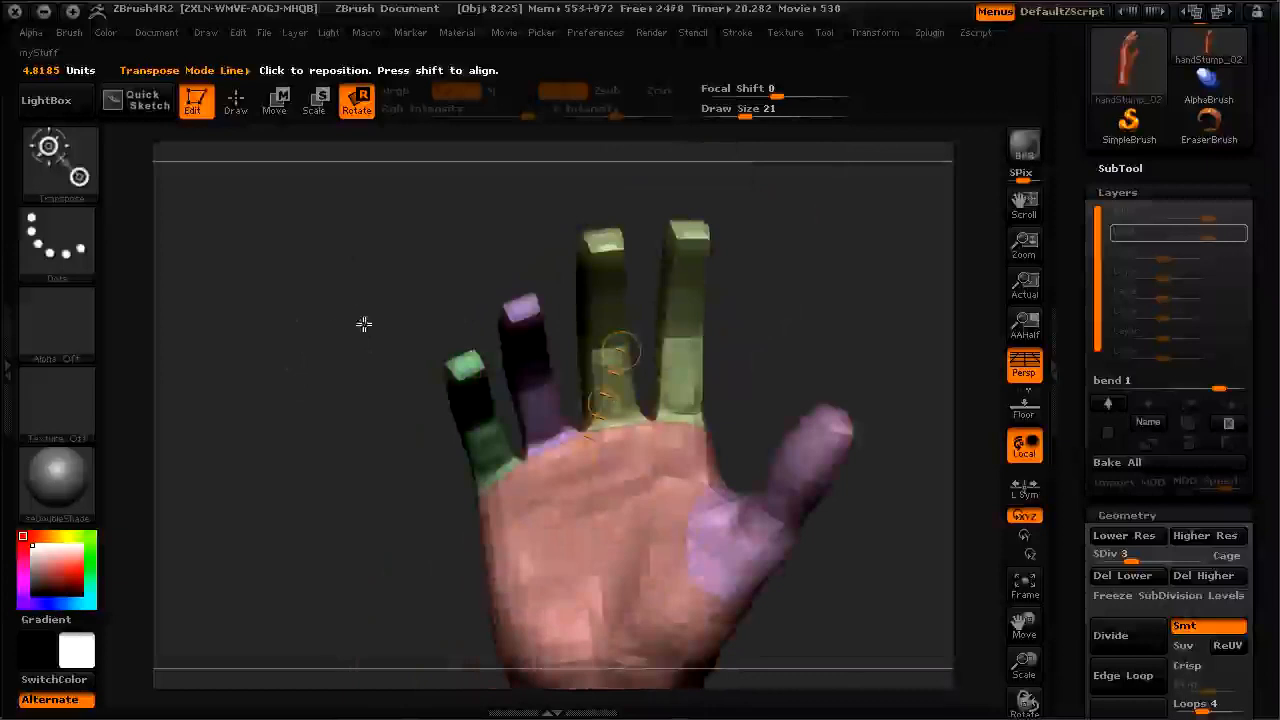
pyautogui.moveTo(353, 330); pyautogui.dragTo(370, 441)
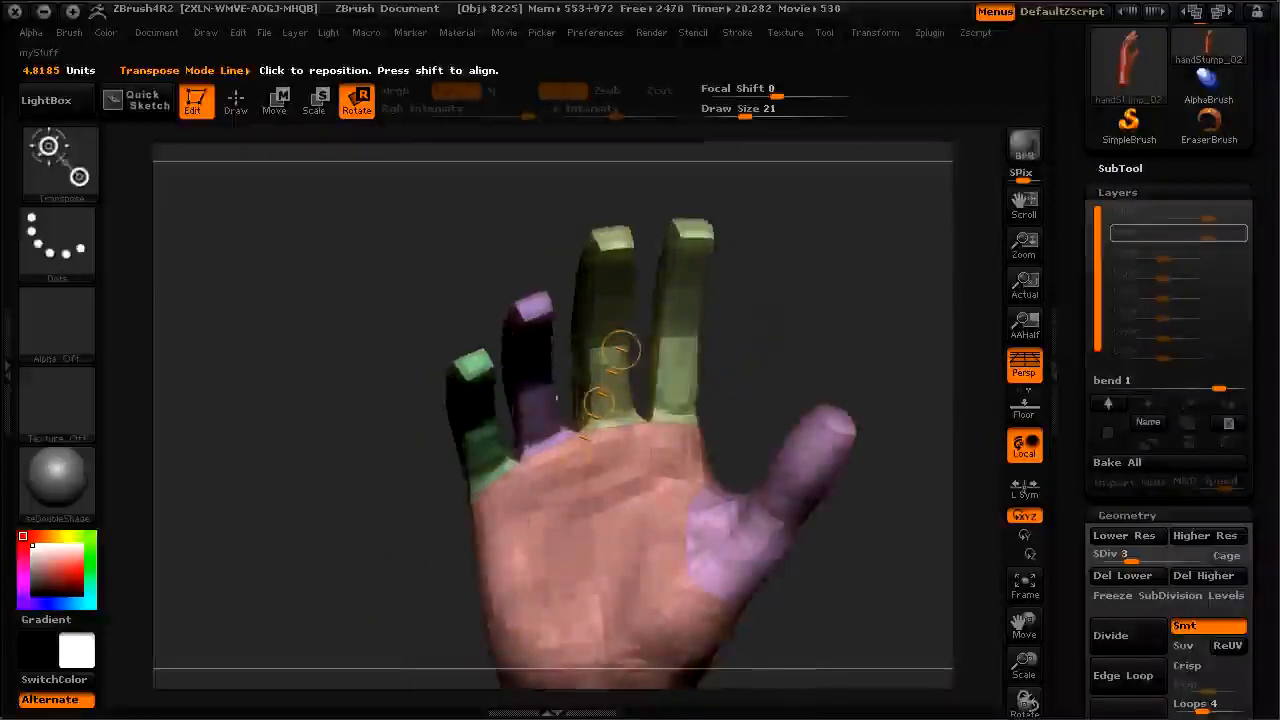
pyautogui.moveTo(383, 491); pyautogui.dragTo(419, 357)
pyautogui.press(']')
pyautogui.press(']')
pyautogui.moveTo(554, 379)
pyautogui.keyDown('ctrl'); pyautogui.mouseDown()
pyautogui.moveTo(680, 285)
pyautogui.moveTo(620, 364)
pyautogui.moveTo(632, 394)
pyautogui.moveTo(608, 525)
pyautogui.mouseUp(); pyautogui.keyUp('ctrl')
pyautogui.keyDown('ctrl'); pyautogui.click(472, 416); pyautogui.keyUp('ctrl')
pyautogui.moveTo(474, 416); pyautogui.dragTo(386, 403)
# Step: Place the Transpose line along the little finger's base segment, starting at the knuckle, and turn off perspective
pyautogui.moveTo(540, 408); pyautogui.dragTo(686, 278)
pyautogui.moveTo(338, 374); pyautogui.dragTo(480, 310)
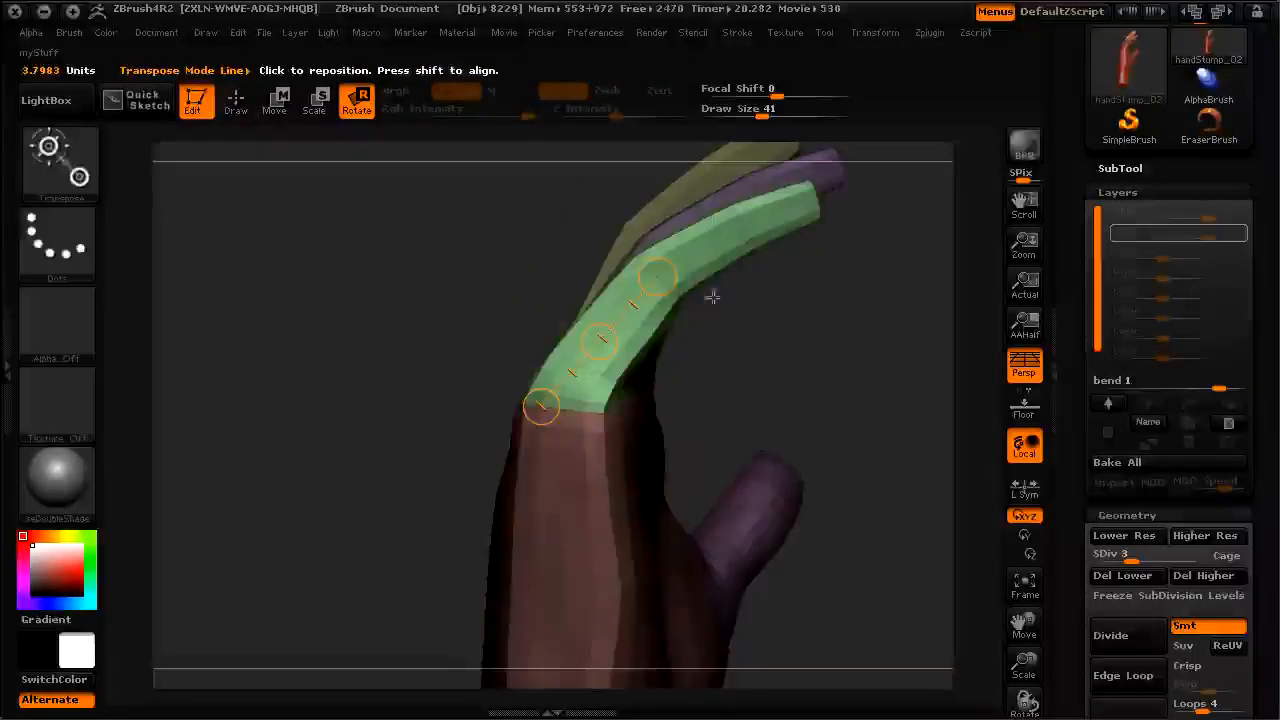
pyautogui.moveTo(652, 261); pyautogui.dragTo(652, 261)
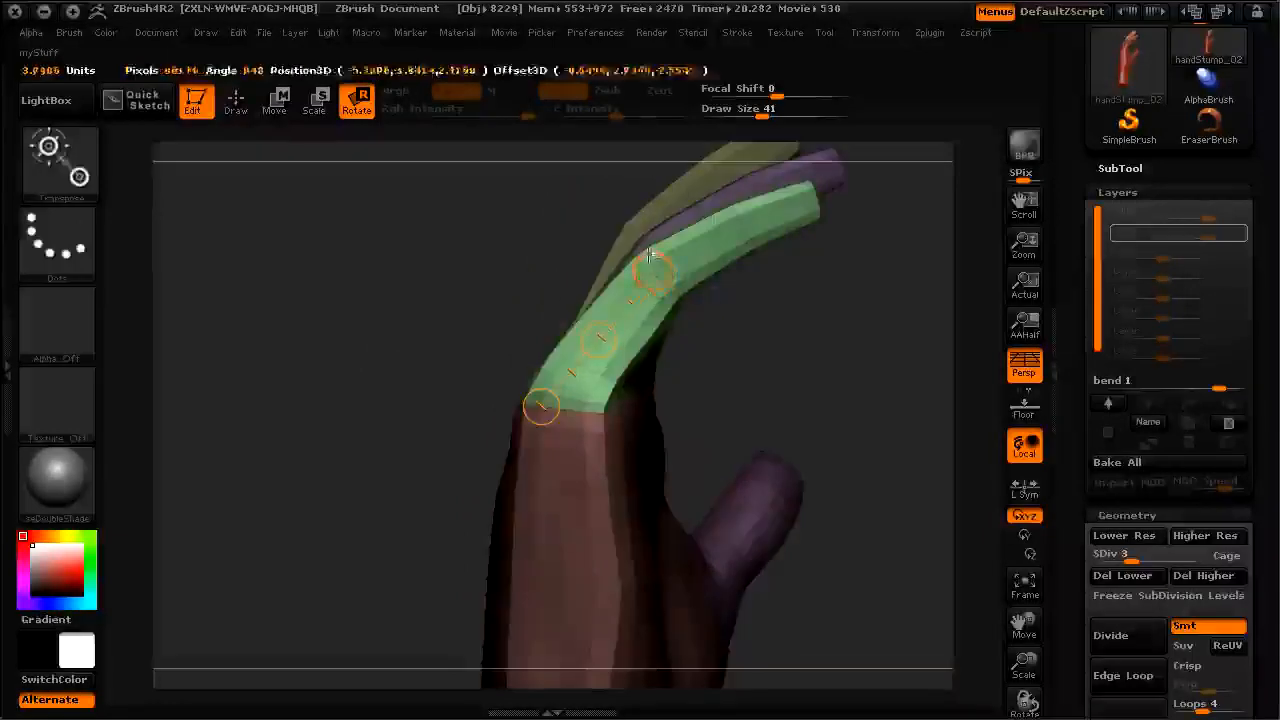
pyautogui.moveTo(440, 422); pyautogui.dragTo(472, 406)
pyautogui.click(1020, 368)
pyautogui.moveTo(922, 386); pyautogui.dragTo(855, 420)
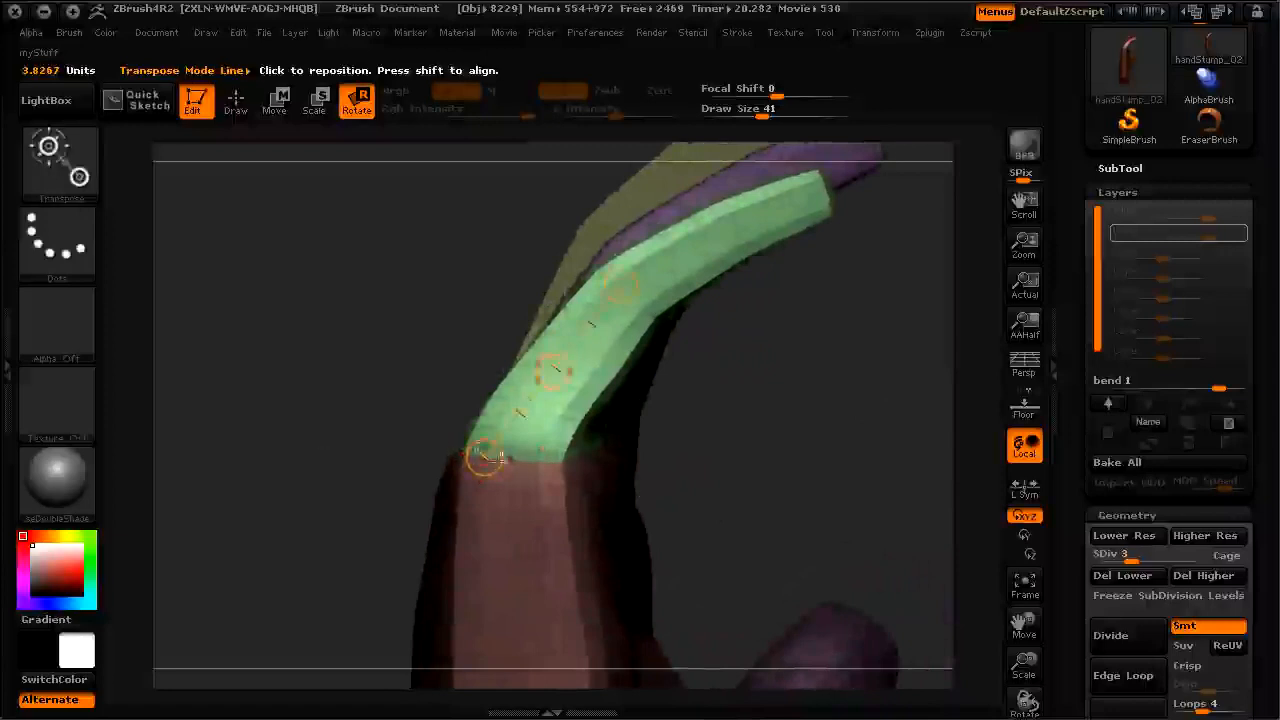
pyautogui.moveTo(497, 462)
pyautogui.mouseDown()
pyautogui.moveTo(496, 450)
pyautogui.moveTo(483, 477)
pyautogui.mouseUp()
pyautogui.moveTo(306, 441); pyautogui.dragTo(396, 389)
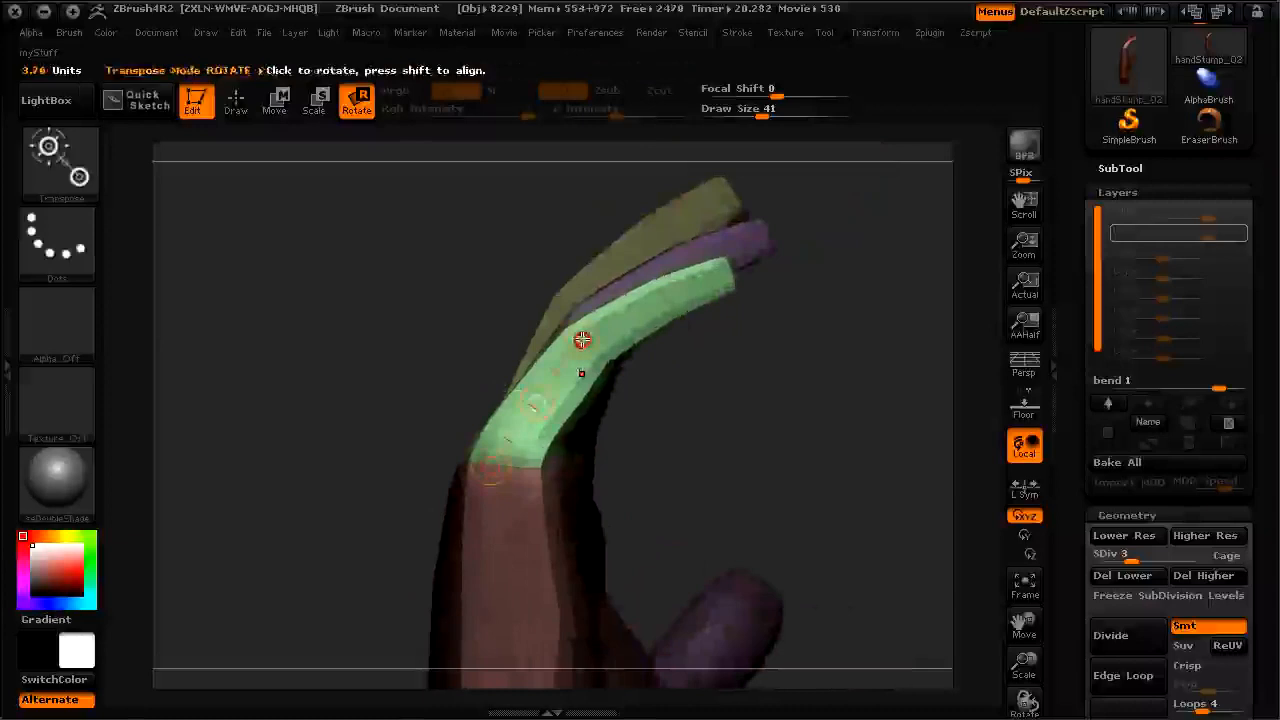
# Step: Try to bend the little finger forward at its base knuckle with different Transpose line positions, undoing each rotation
pyautogui.moveTo(581, 340); pyautogui.dragTo(615, 447)
pyautogui.hotkey('ctrl', 'z')
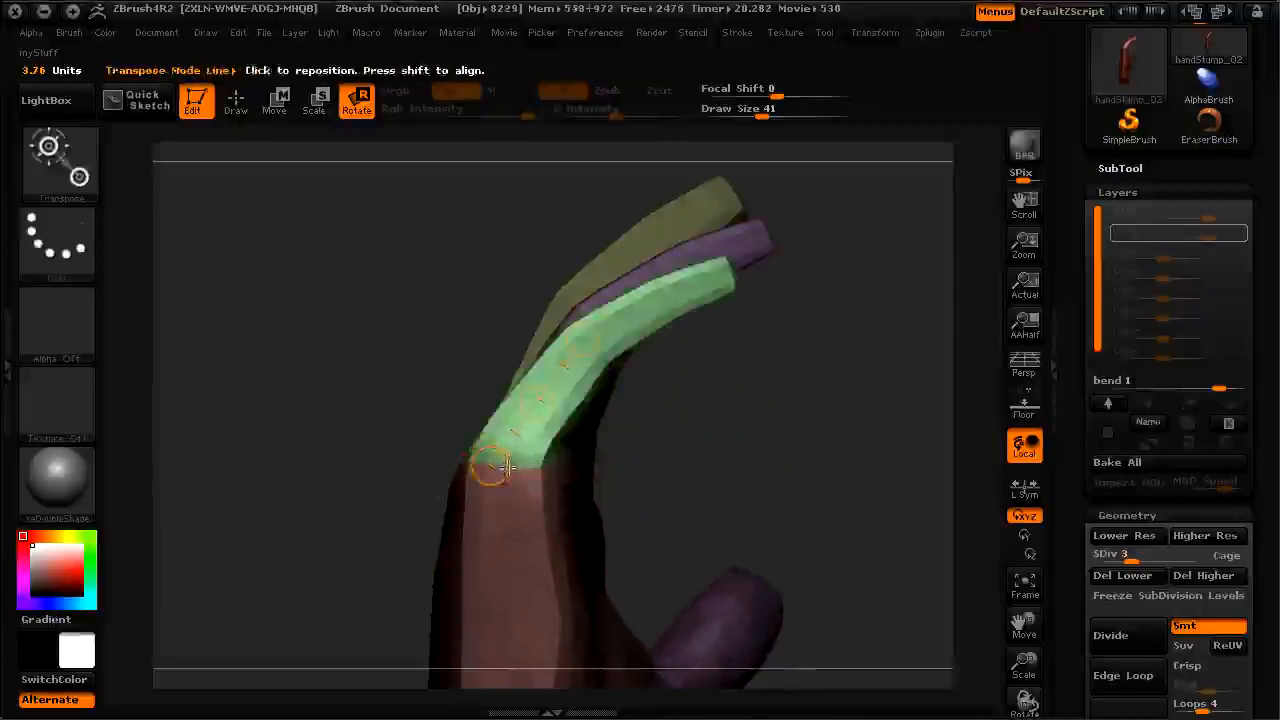
pyautogui.moveTo(510, 468); pyautogui.dragTo(522, 463)
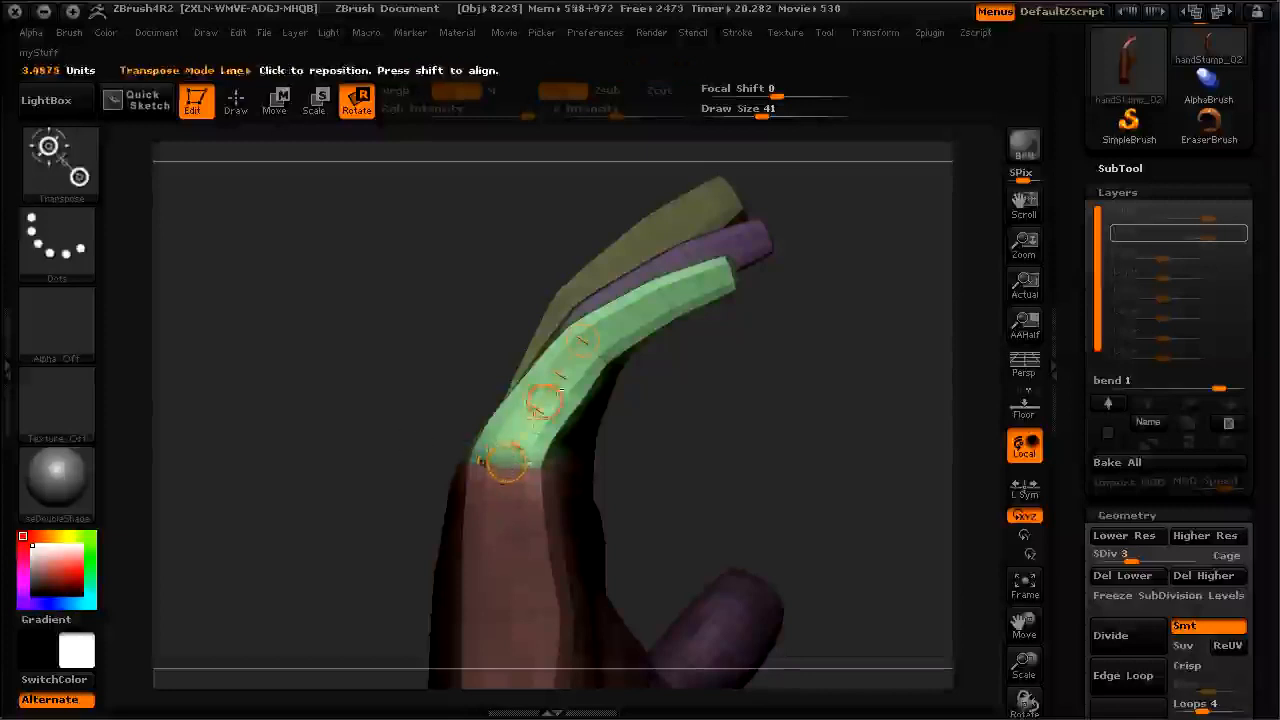
pyautogui.moveTo(584, 339); pyautogui.dragTo(562, 436)
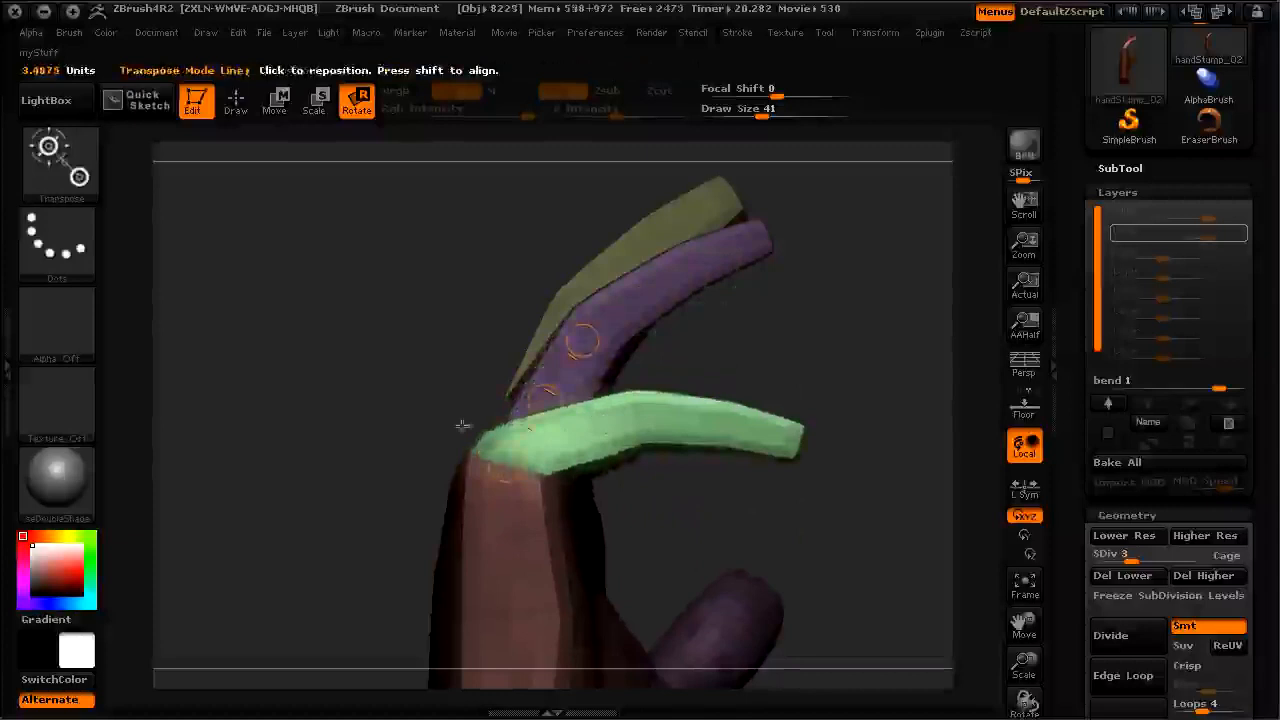
pyautogui.moveTo(582, 346)
pyautogui.mouseDown()
pyautogui.moveTo(585, 382)
pyautogui.moveTo(587, 347)
pyautogui.mouseUp()
pyautogui.hotkey('ctrl', 'z')
pyautogui.hotkey('ctrl', 'z')
pyautogui.hotkey('ctrl', 'z')
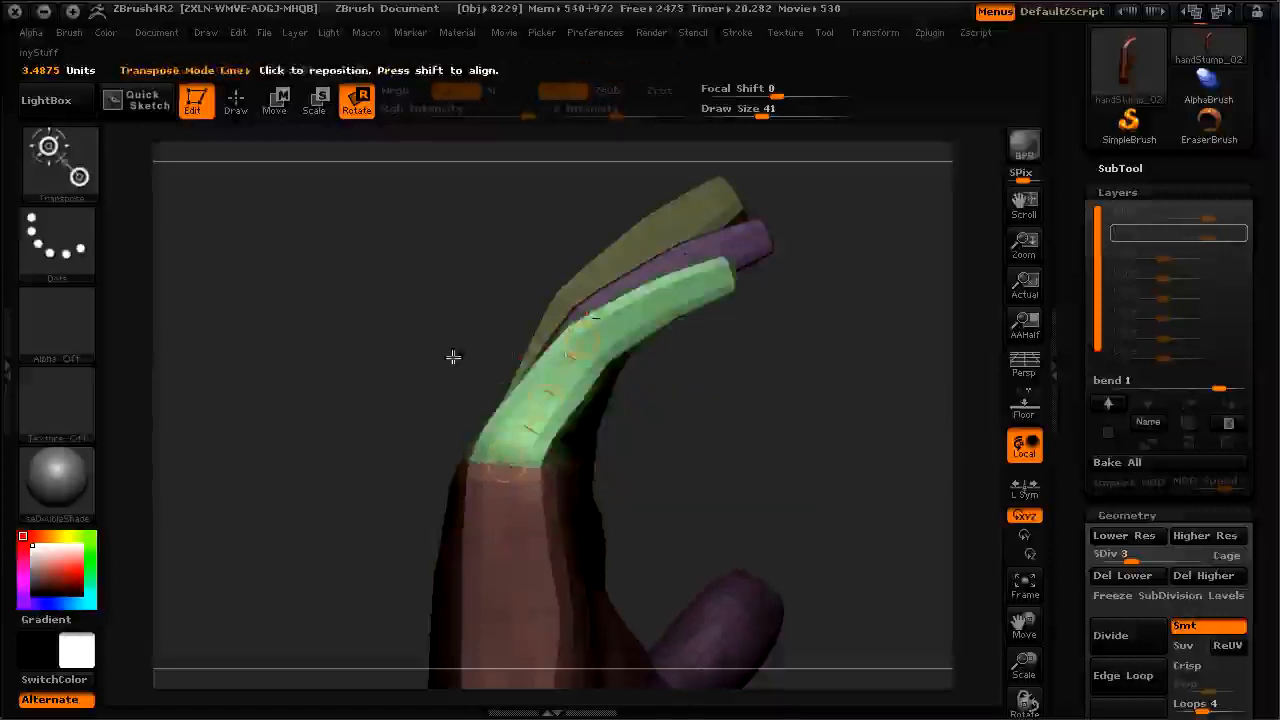
# Step: Reposition the Transpose line's start at the back of the knuckle and bend the whole little finger forward over the palm
pyautogui.moveTo(487, 460); pyautogui.dragTo(478, 461)
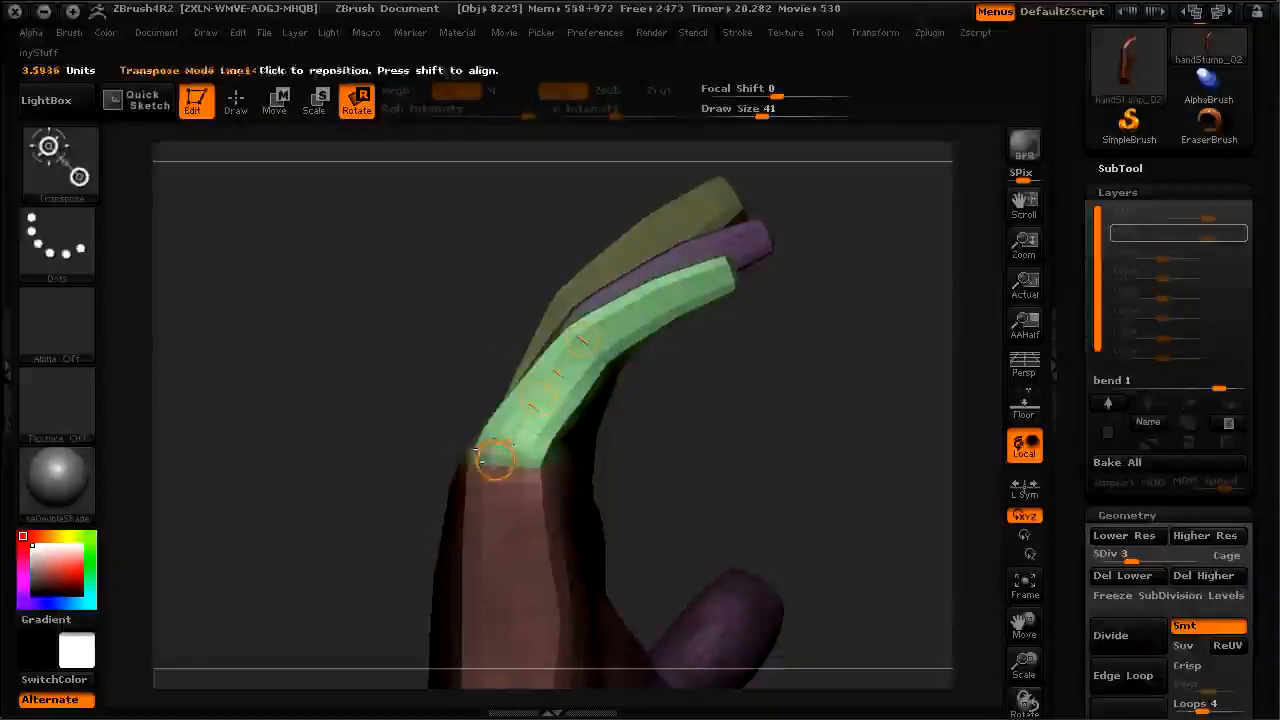
pyautogui.moveTo(583, 338); pyautogui.dragTo(623, 455)
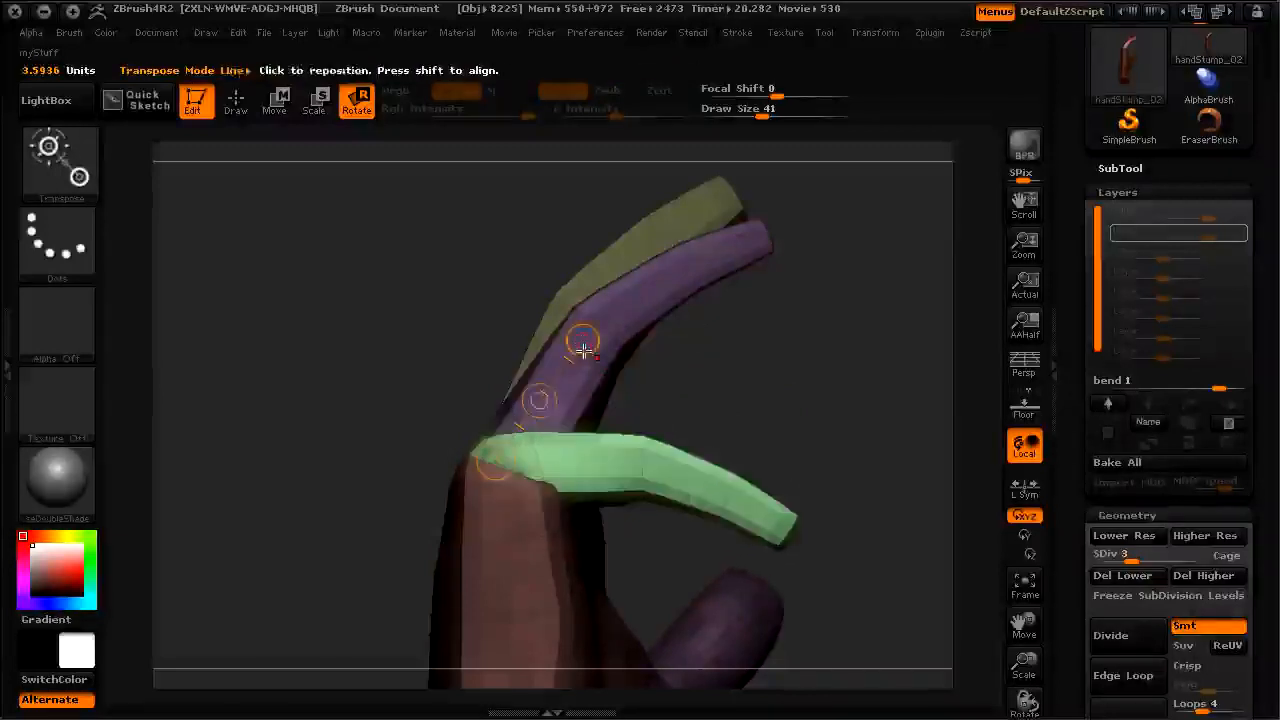
pyautogui.moveTo(583, 340); pyautogui.dragTo(585, 357)
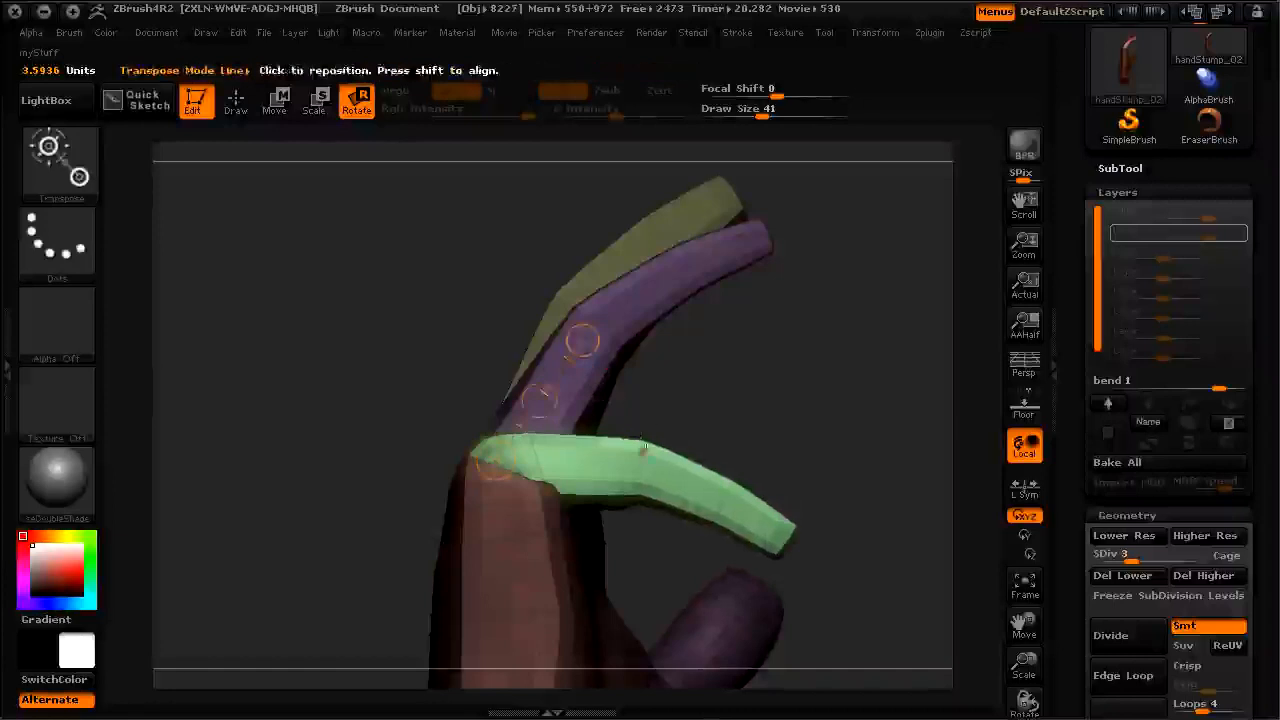
# Step: Try to mask the little finger up to its middle joint and bend its outer part down at subdivision level 3
pyautogui.keyDown('alt'); pyautogui.moveTo(298, 398); pyautogui.dragTo(306, 432); pyautogui.keyUp('alt')
pyautogui.keyDown('ctrl'); pyautogui.moveTo(590, 485); pyautogui.dragTo(714, 503); pyautogui.keyUp('ctrl')
pyautogui.keyDown('alt'); pyautogui.moveTo(712, 398); pyautogui.dragTo(606, 360); pyautogui.keyUp('alt')
pyautogui.moveTo(666, 468); pyautogui.dragTo(538, 402)
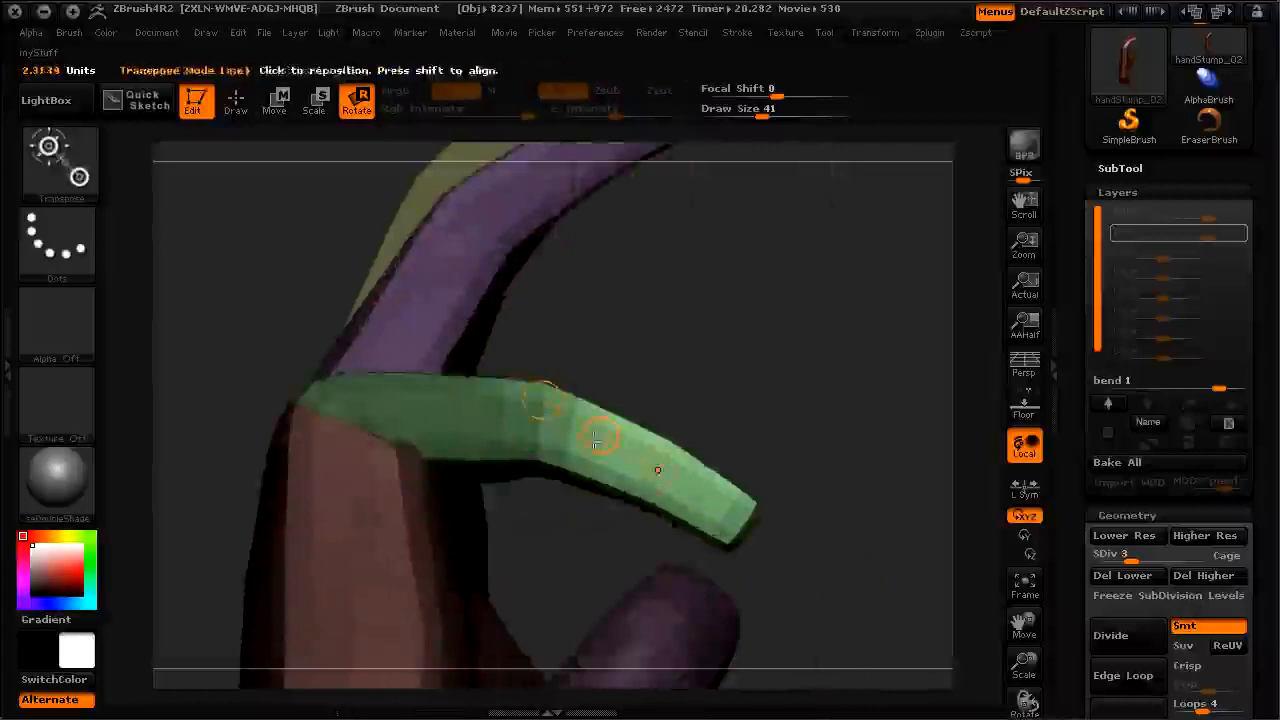
pyautogui.moveTo(665, 452); pyautogui.dragTo(666, 357)
pyautogui.moveTo(662, 455); pyautogui.dragTo(598, 522)
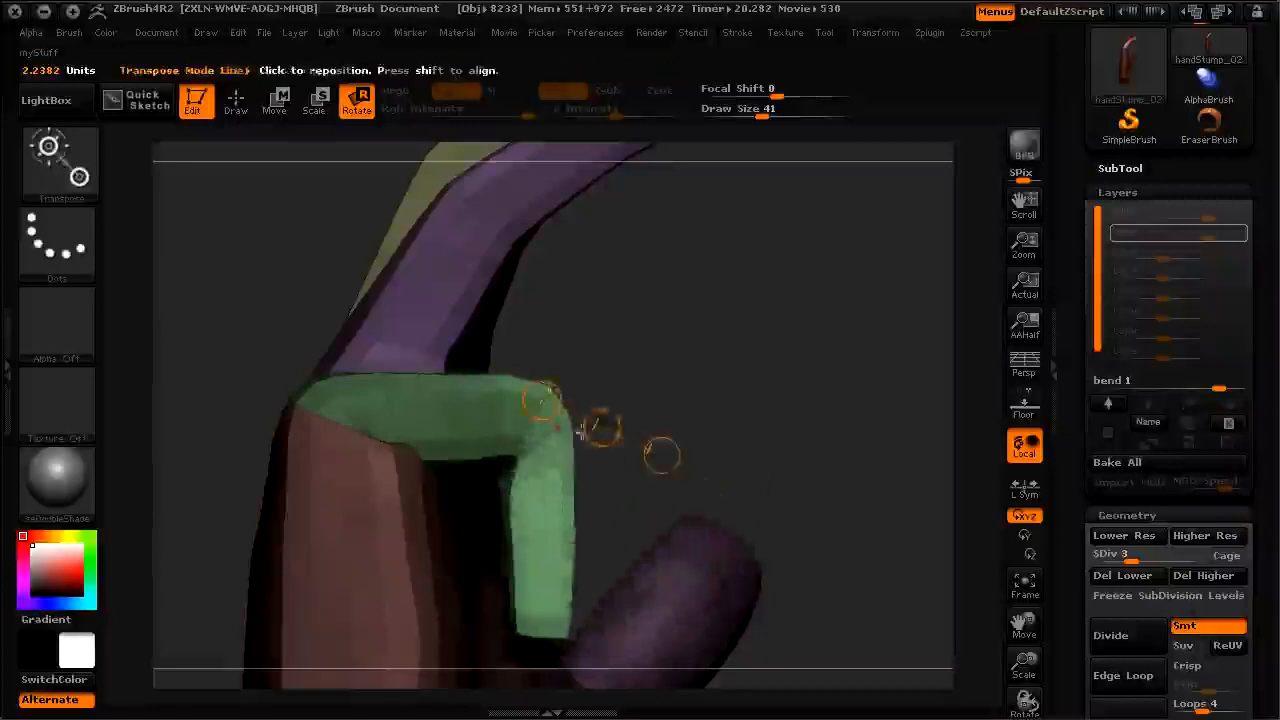
pyautogui.hotkey('ctrl', 'z')
# Step: Raise the hand to subdivision level 4 and mask the little finger up to its middle joint
pyautogui.press('space')
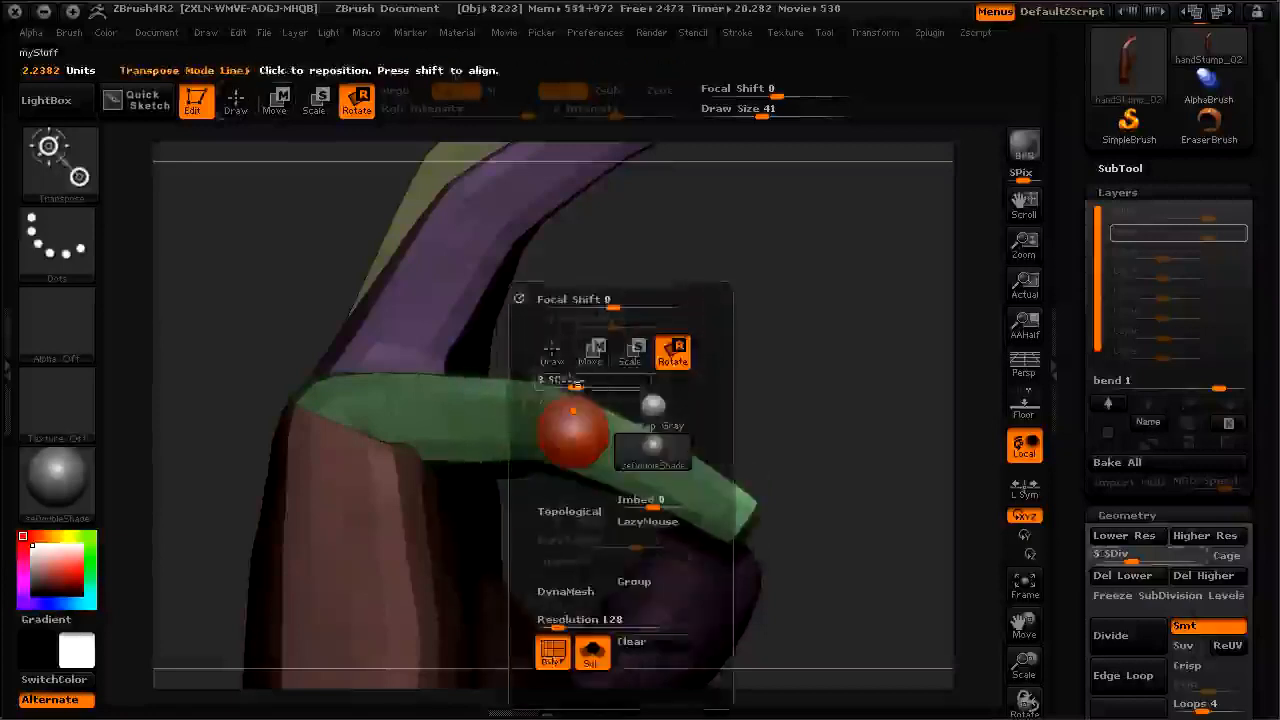
pyautogui.moveTo(575, 385); pyautogui.dragTo(593, 385)
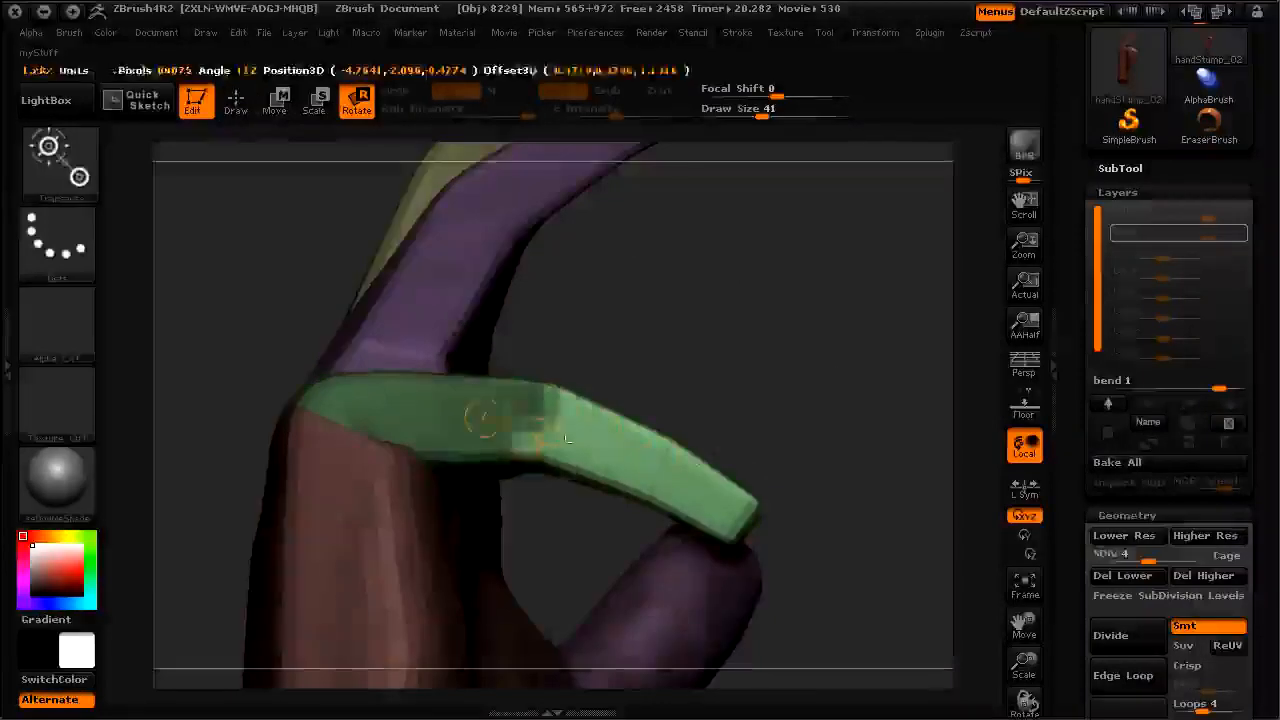
pyautogui.keyDown('ctrl'); pyautogui.moveTo(595, 443); pyautogui.dragTo(600, 441); pyautogui.keyUp('ctrl')
pyautogui.keyDown('ctrl'); pyautogui.moveTo(402, 392); pyautogui.dragTo(607, 428); pyautogui.keyUp('ctrl')
pyautogui.keyDown('ctrl'); pyautogui.moveTo(460, 400); pyautogui.dragTo(655, 447); pyautogui.keyUp('ctrl')
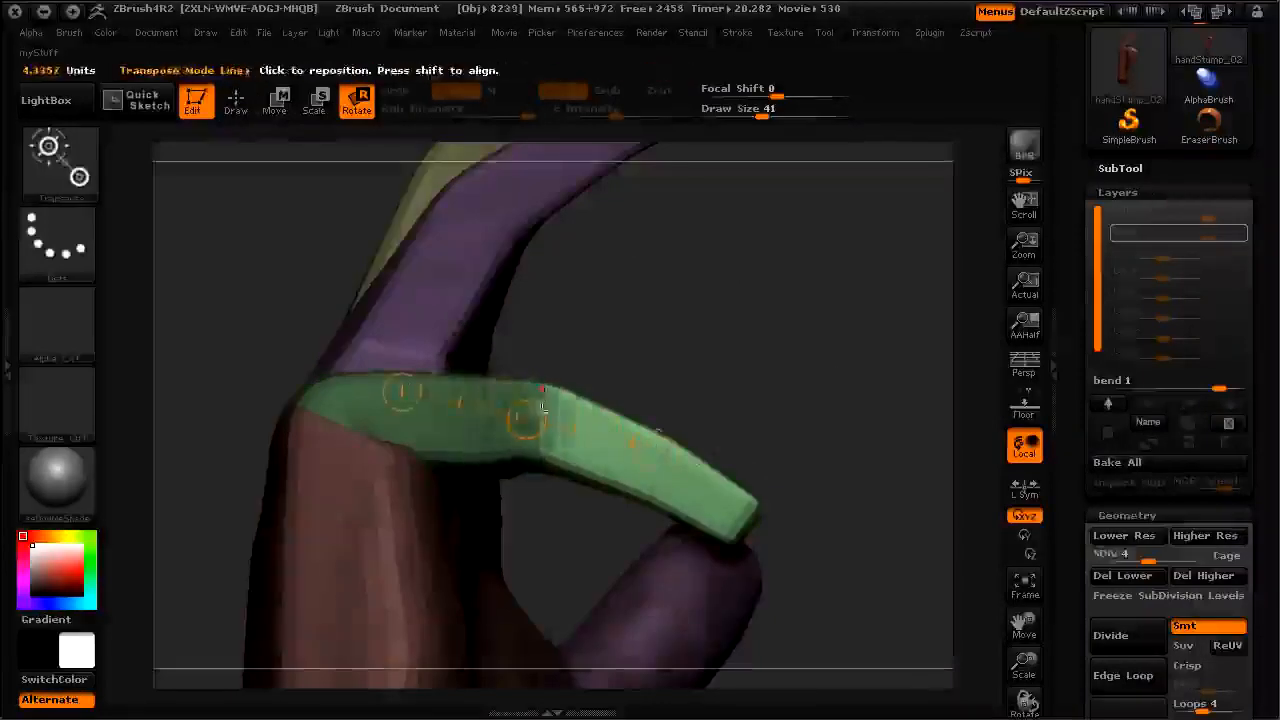
# Step: Rotate the outer part of the little finger down toward the palm around its middle joint
pyautogui.moveTo(524, 420); pyautogui.dragTo(574, 332)
pyautogui.hotkey('ctrl', 'z')
pyautogui.moveTo(527, 426); pyautogui.dragTo(526, 450)
pyautogui.click(526, 450)
pyautogui.moveTo(537, 404)
pyautogui.mouseDown()
pyautogui.moveTo(668, 465)
pyautogui.moveTo(684, 492)
pyautogui.moveTo(600, 615)
pyautogui.mouseUp()
pyautogui.moveTo(589, 537)
pyautogui.mouseDown()
pyautogui.moveTo(562, 541)
pyautogui.moveTo(627, 547)
pyautogui.moveTo(607, 552)
pyautogui.mouseUp()
# Step: Extend the mask to the little finger's last joint and curl the fingertip inward
pyautogui.keyDown('ctrl'); pyautogui.moveTo(571, 489); pyautogui.dragTo(603, 570); pyautogui.keyUp('ctrl')
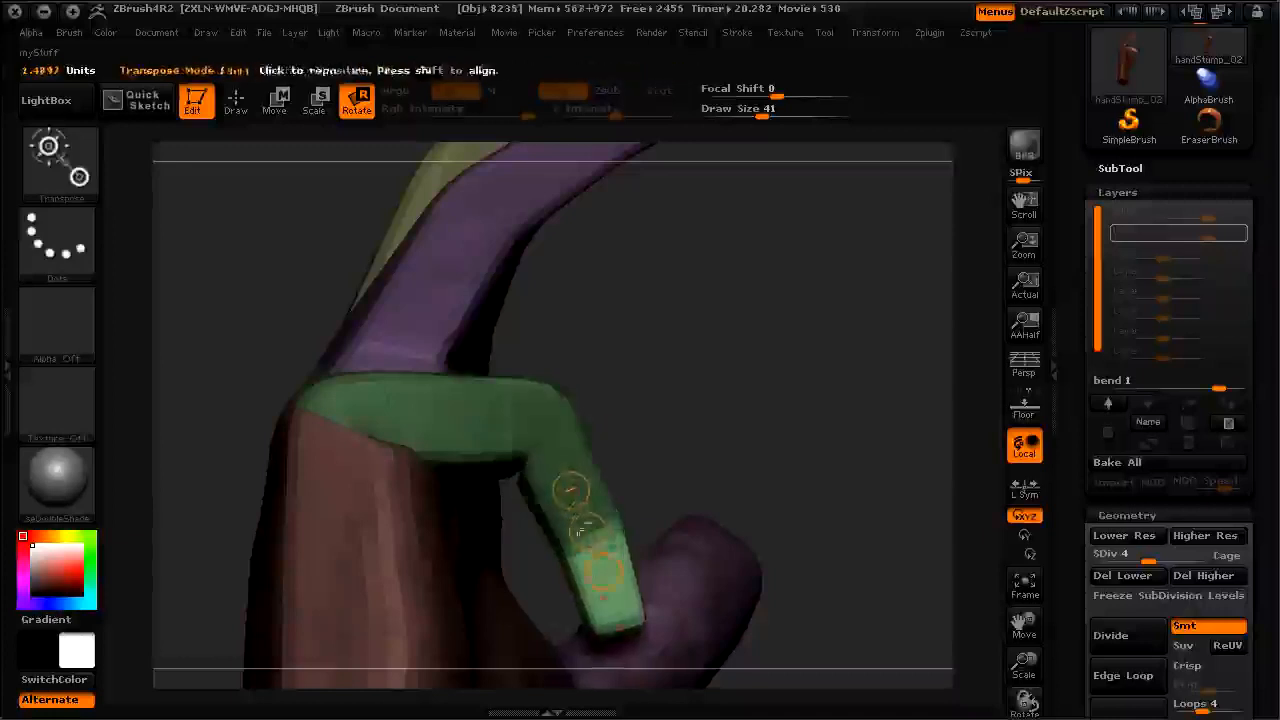
pyautogui.moveTo(617, 620)
pyautogui.mouseDown()
pyautogui.moveTo(591, 537)
pyautogui.moveTo(619, 562)
pyautogui.moveTo(608, 606)
pyautogui.moveTo(575, 596)
pyautogui.mouseUp()
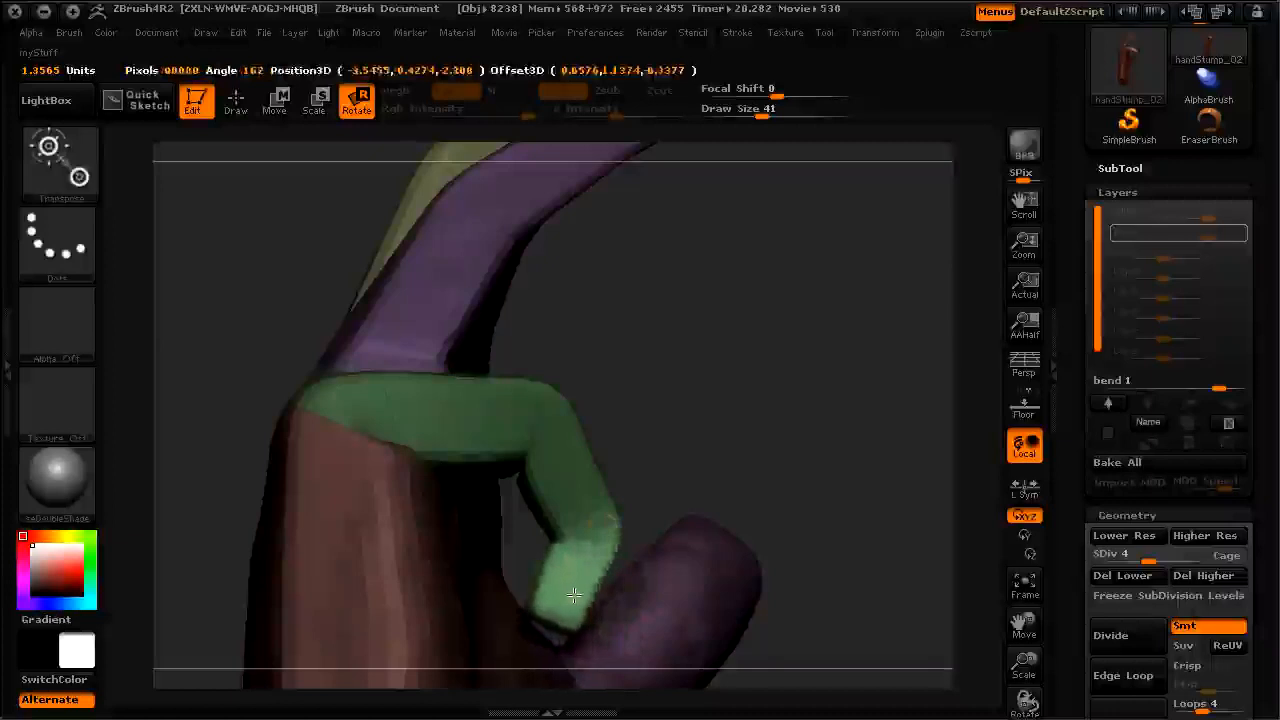
pyautogui.moveTo(574, 595); pyautogui.dragTo(572, 596)
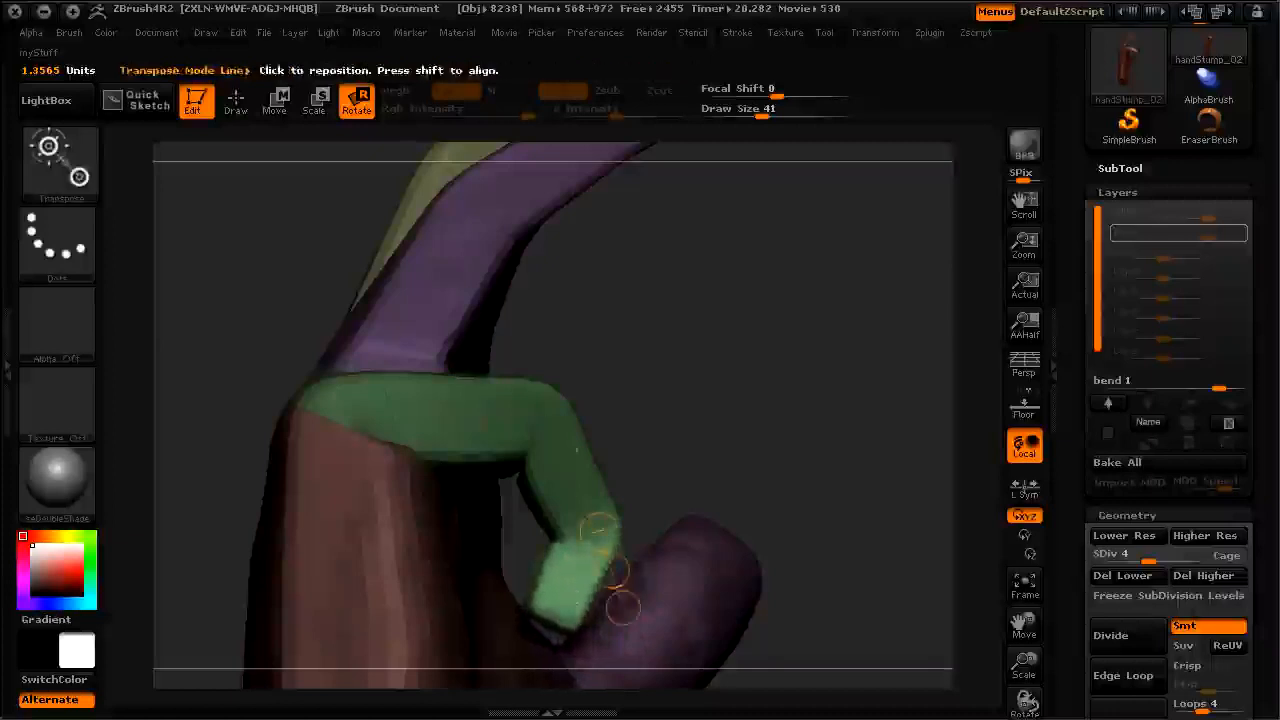
pyautogui.moveTo(614, 606); pyautogui.dragTo(628, 608)
# Step: Drop the hand to subdivision level 1, clear the mask, and mask everything except the little finger's polygroup
pyautogui.moveTo(651, 486); pyautogui.dragTo(309, 386)
pyautogui.press('space')
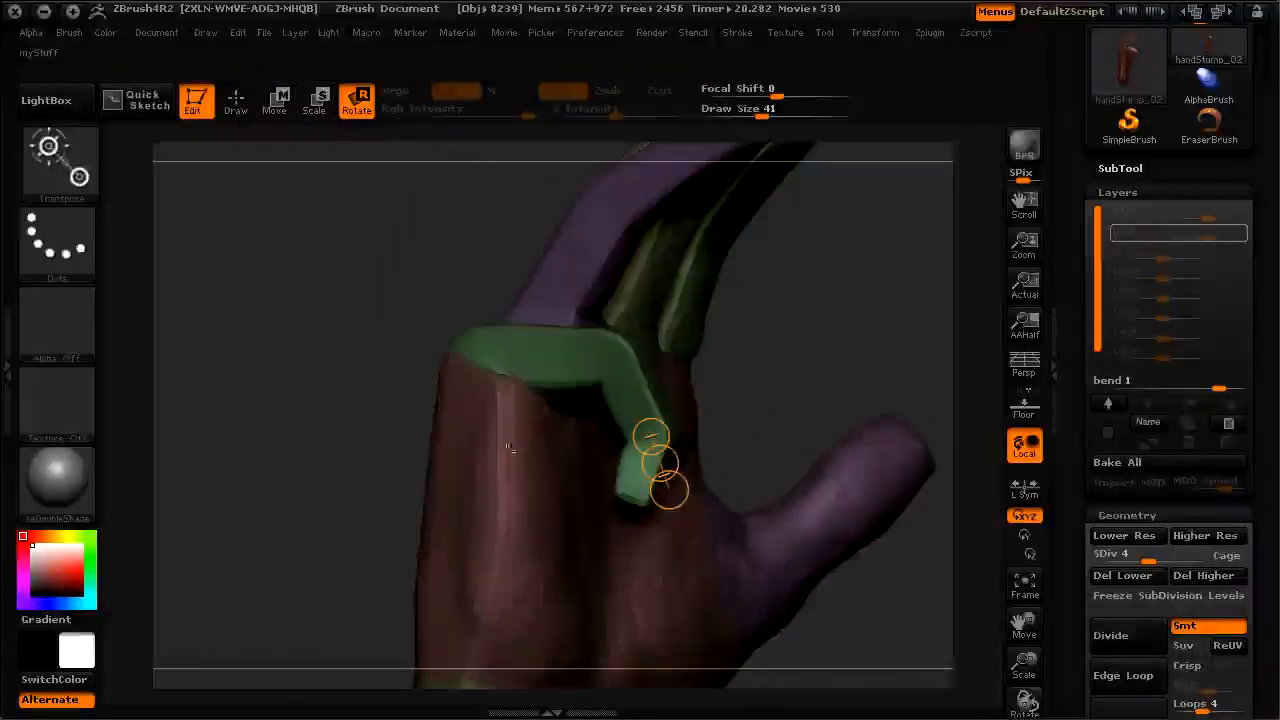
pyautogui.press('space')
pyautogui.click(232, 405)
pyautogui.moveTo(272, 246); pyautogui.dragTo(266, 327)
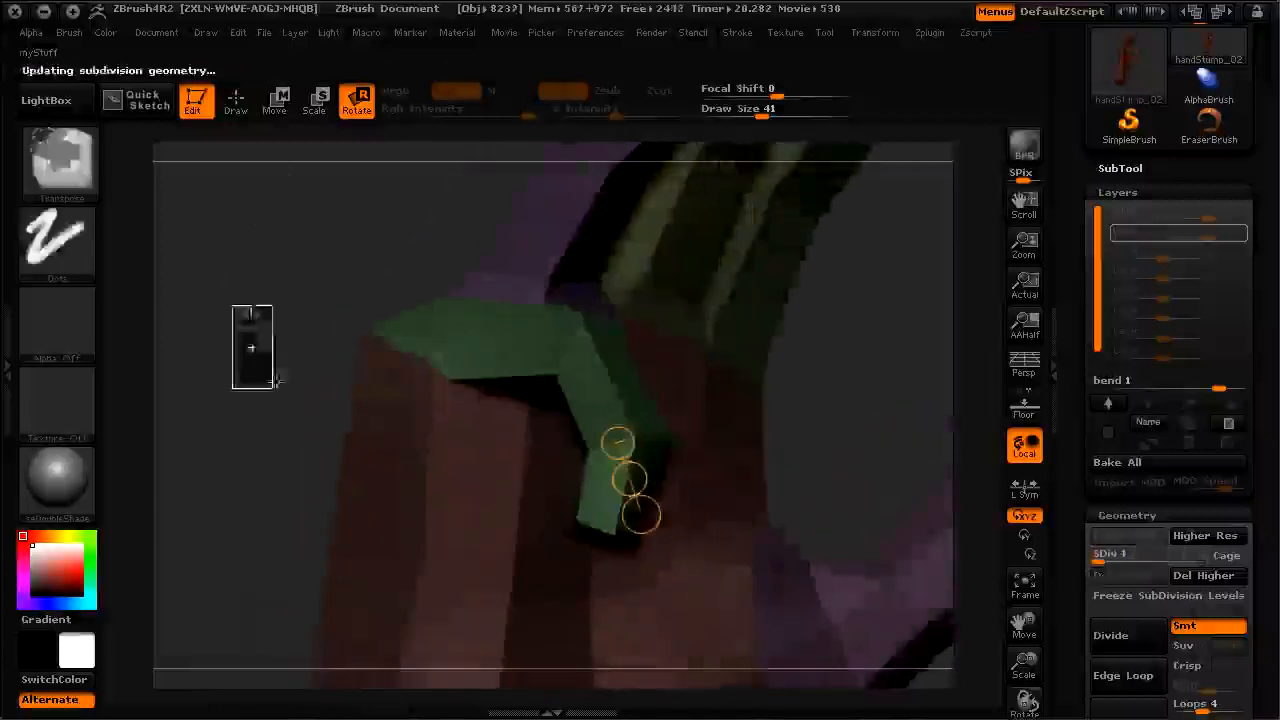
pyautogui.keyDown('ctrl'); pyautogui.click(503, 362); pyautogui.keyUp('ctrl')
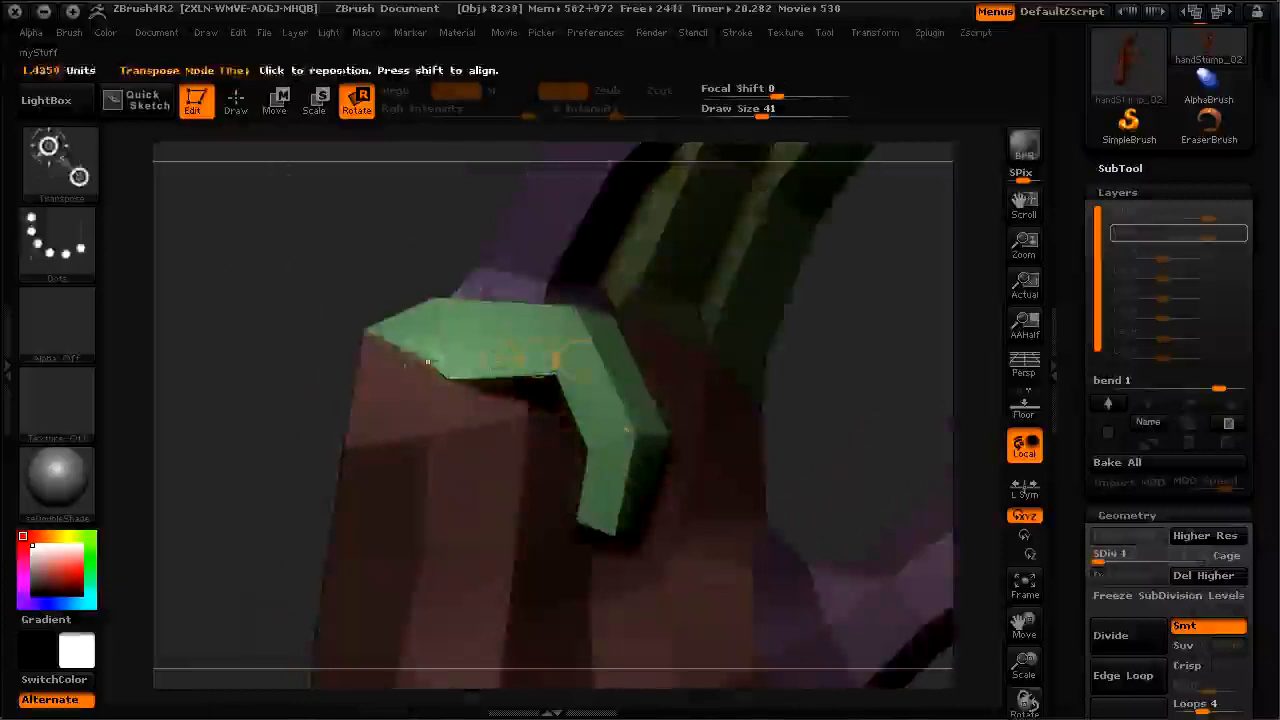
# Step: Hide the little finger and reshape the palm's edge around its base with the Move brush
pyautogui.press('q')
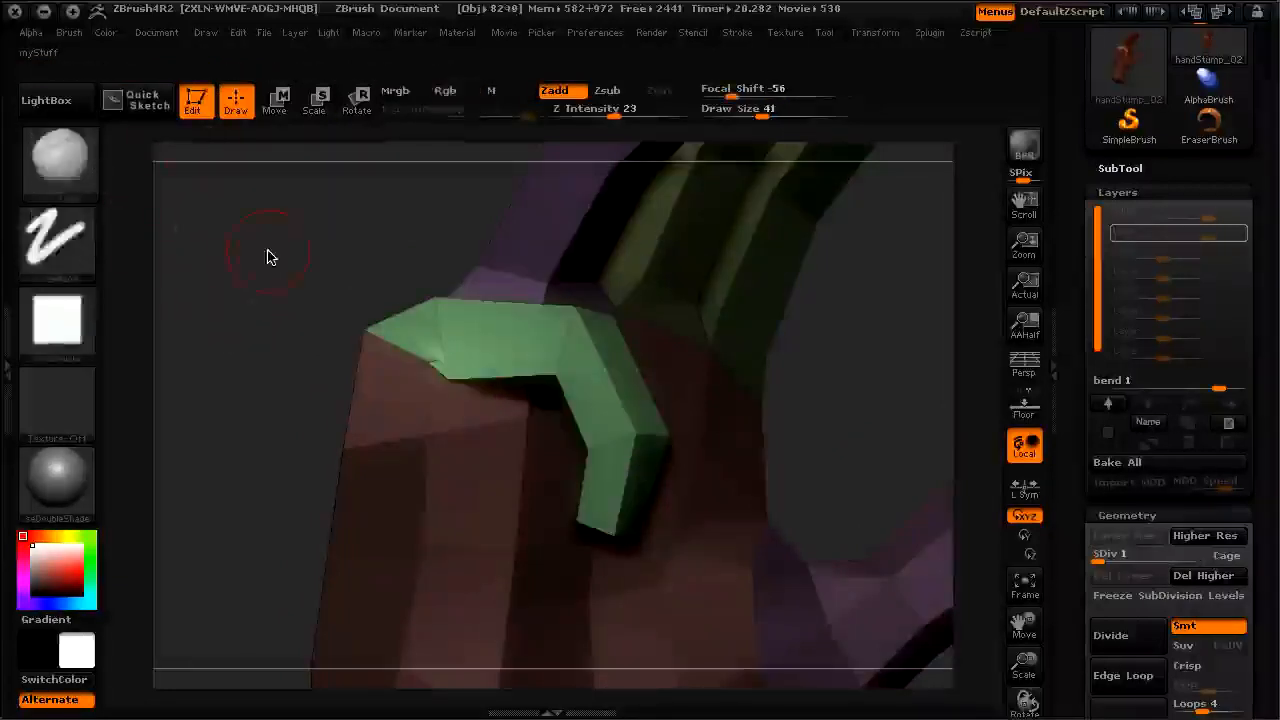
pyautogui.press('b')
pyautogui.press('m')
pyautogui.press('v')
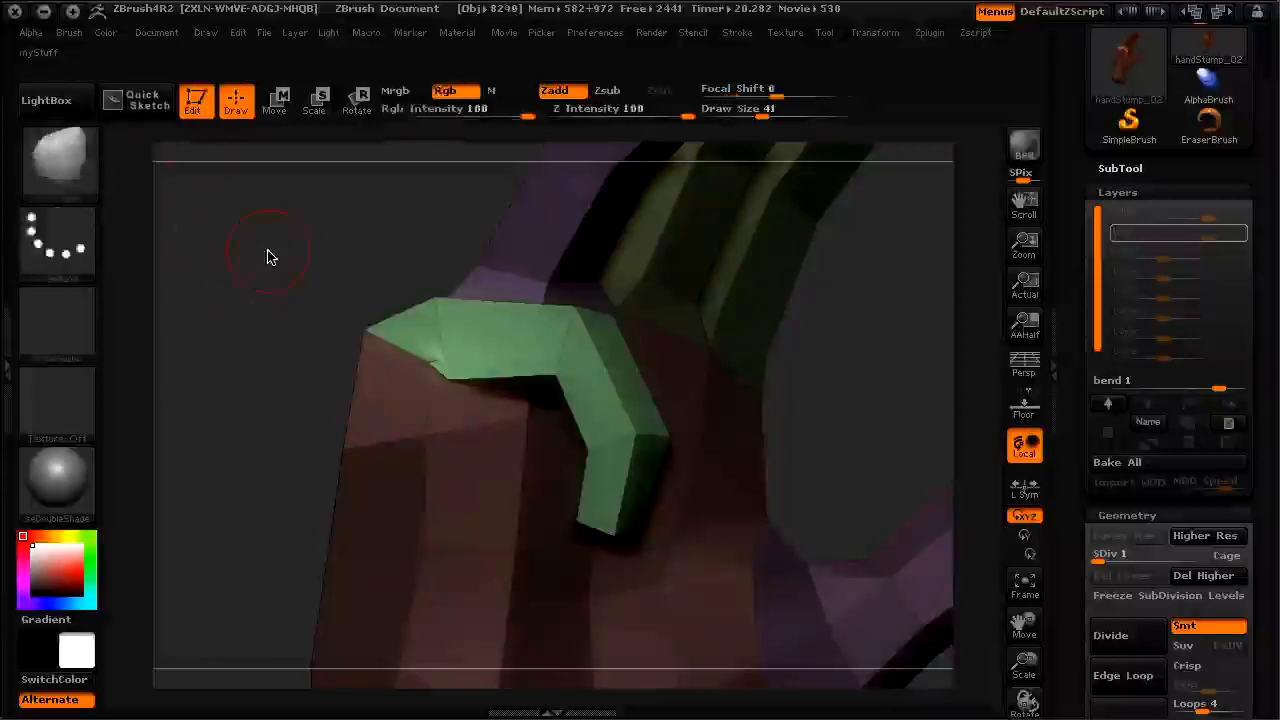
pyautogui.keyDown('ctrl'); pyautogui.keyDown('shift'); pyautogui.click(568, 333); pyautogui.keyUp('shift'); pyautogui.keyUp('ctrl')
pyautogui.keyDown('ctrl'); pyautogui.keyDown('shift'); pyautogui.click(564, 333); pyautogui.keyUp('shift'); pyautogui.keyUp('ctrl')
pyautogui.moveTo(172, 326)
pyautogui.mouseDown()
pyautogui.moveTo(249, 389)
pyautogui.moveTo(286, 383)
pyautogui.moveTo(250, 365)
pyautogui.moveTo(268, 373)
pyautogui.moveTo(329, 480)
pyautogui.mouseUp()
pyautogui.moveTo(601, 294); pyautogui.dragTo(612, 348)
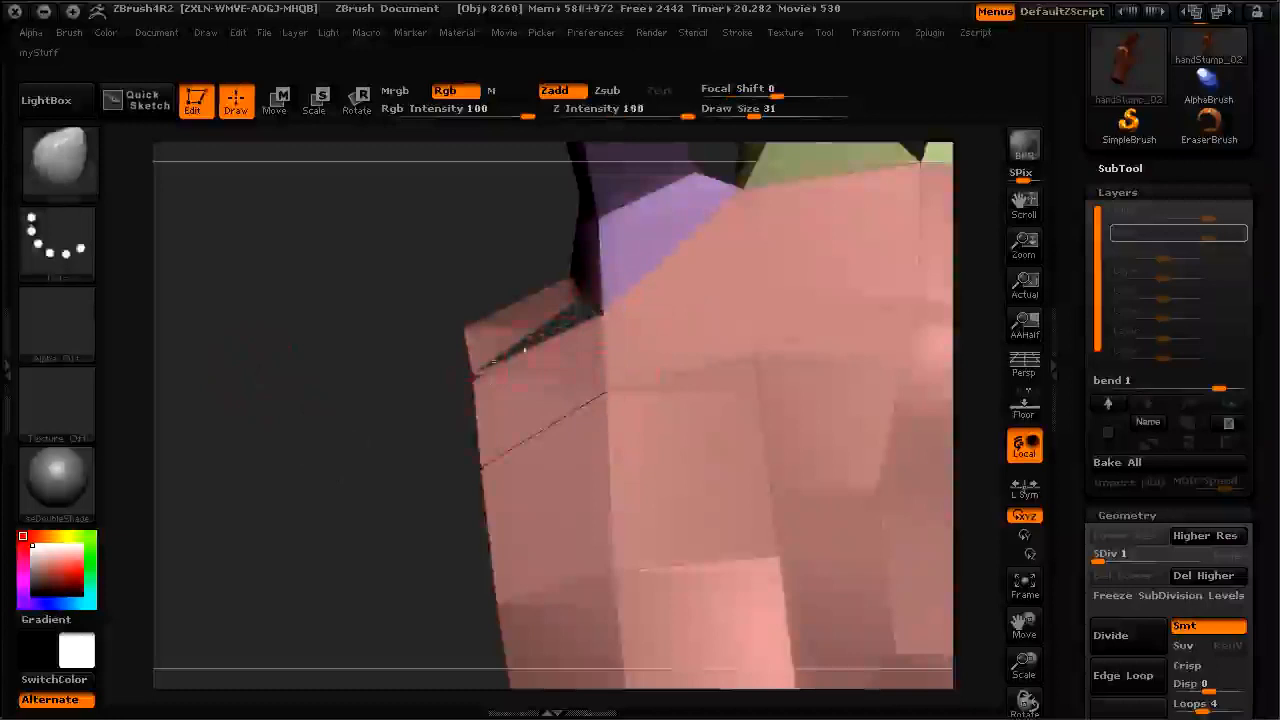
pyautogui.moveTo(601, 309); pyautogui.dragTo(580, 369)
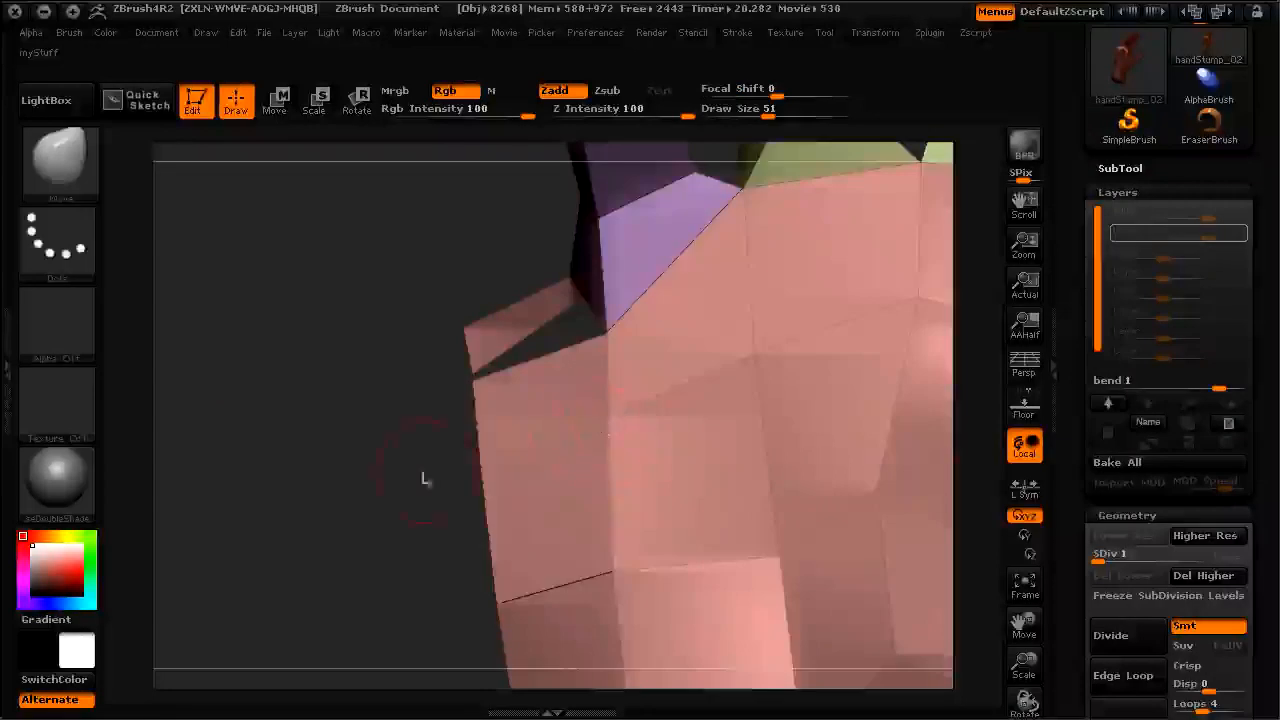
# Step: Pull the palm's vertices down along the little and ring finger bases with the Move brush
pyautogui.moveTo(610, 343); pyautogui.dragTo(611, 352)
pyautogui.moveTo(742, 190); pyautogui.dragTo(751, 221)
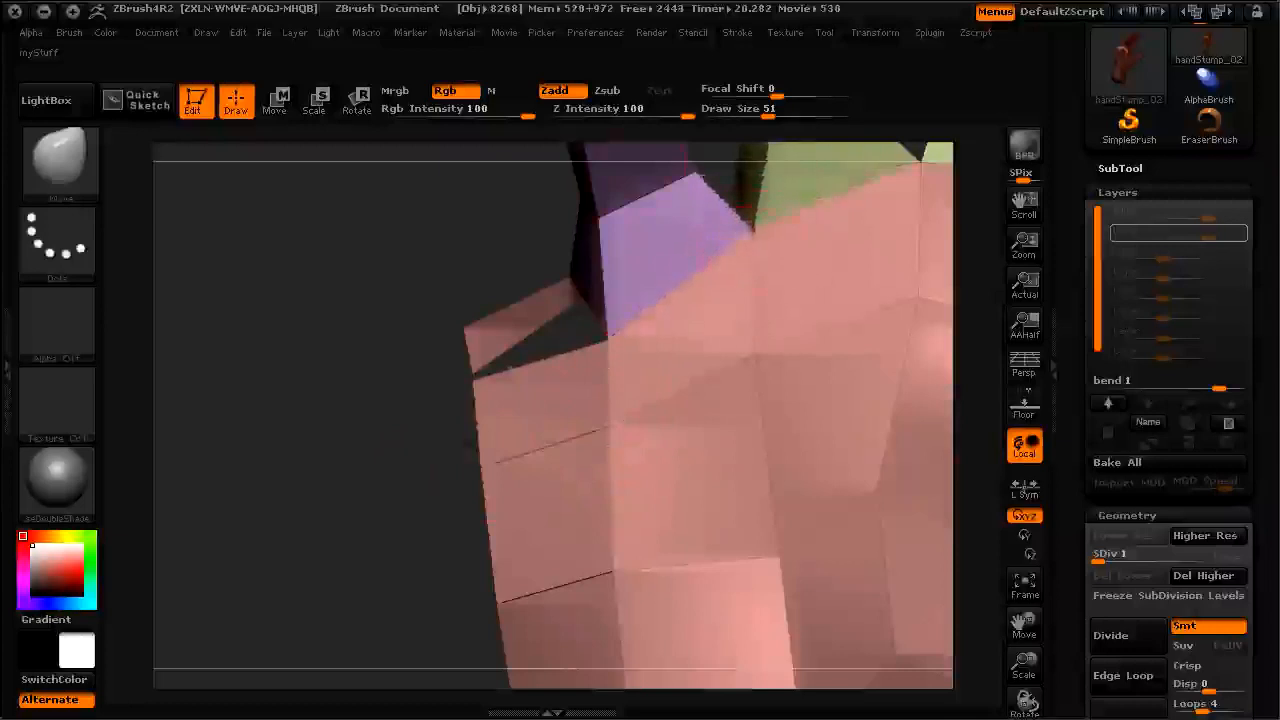
pyautogui.moveTo(506, 307); pyautogui.dragTo(345, 455)
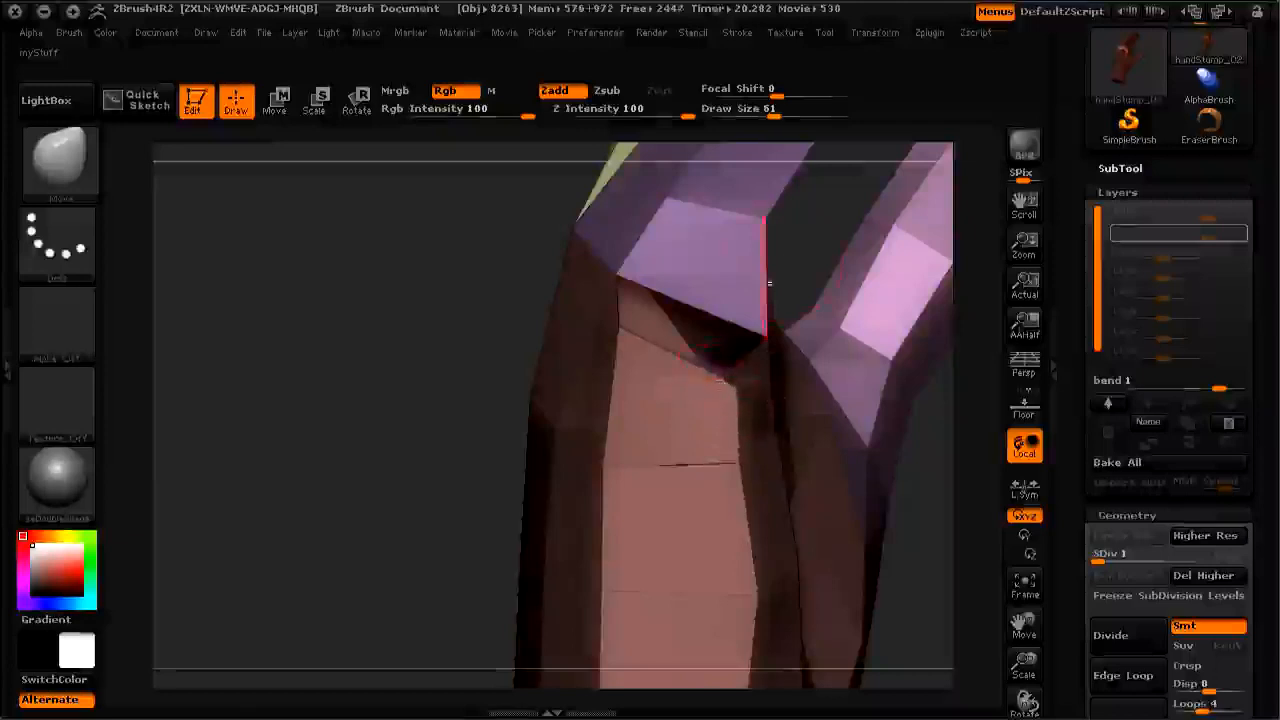
pyautogui.moveTo(250, 335)
pyautogui.mouseDown()
pyautogui.moveTo(317, 320)
pyautogui.moveTo(250, 335)
pyautogui.mouseUp()
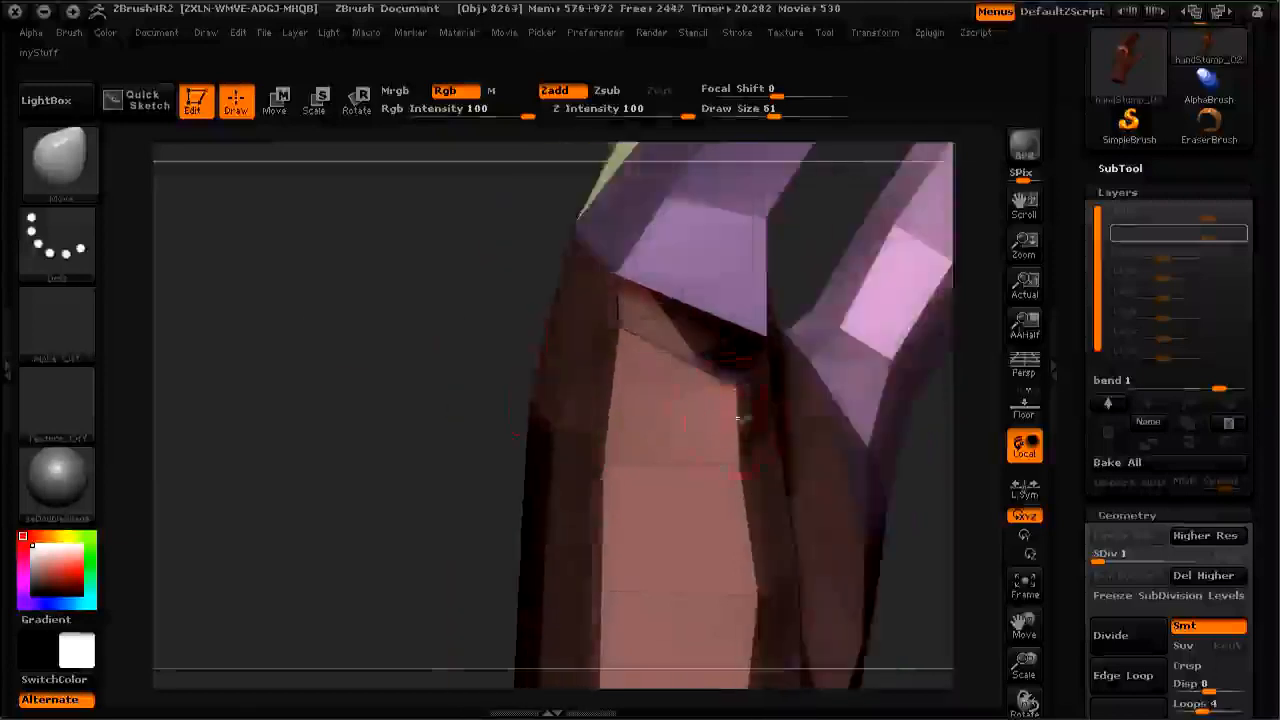
pyautogui.moveTo(434, 368); pyautogui.dragTo(287, 383)
pyautogui.rightClick(289, 401)
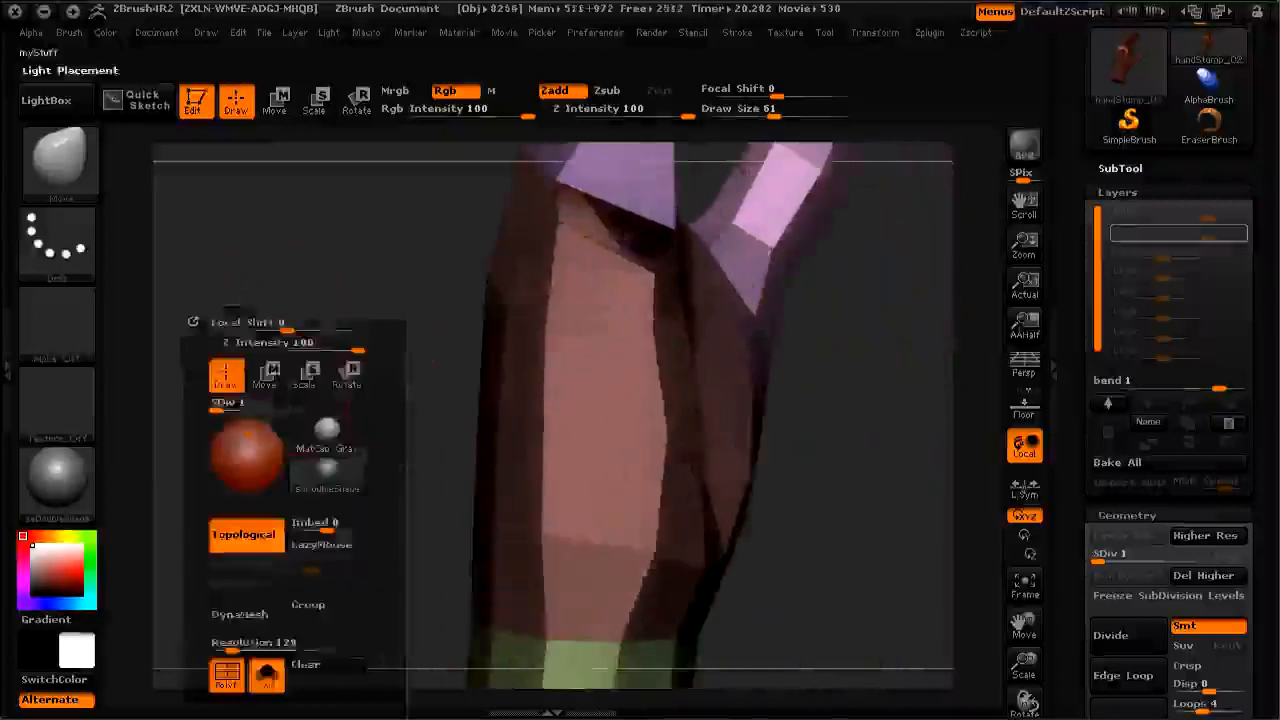
# Step: Isolate the little finger and pull its overlapping inner joint vertices apart with a smaller Move brush
pyautogui.keyDown('ctrl'); pyautogui.keyDown('shift'); pyautogui.click(288, 366); pyautogui.keyUp('shift'); pyautogui.keyUp('ctrl')
pyautogui.moveTo(288, 366)
pyautogui.mouseDown()
pyautogui.moveTo(266, 357)
pyautogui.moveTo(260, 314)
pyautogui.moveTo(232, 376)
pyautogui.moveTo(223, 371)
pyautogui.moveTo(363, 409)
pyautogui.moveTo(277, 343)
pyautogui.moveTo(271, 309)
pyautogui.moveTo(231, 337)
pyautogui.moveTo(215, 368)
pyautogui.moveTo(246, 451)
pyautogui.moveTo(251, 531)
pyautogui.moveTo(233, 311)
pyautogui.moveTo(409, 411)
pyautogui.mouseUp()
pyautogui.keyDown('ctrl'); pyautogui.keyDown('shift'); pyautogui.click(424, 420); pyautogui.keyUp('shift'); pyautogui.keyUp('ctrl')
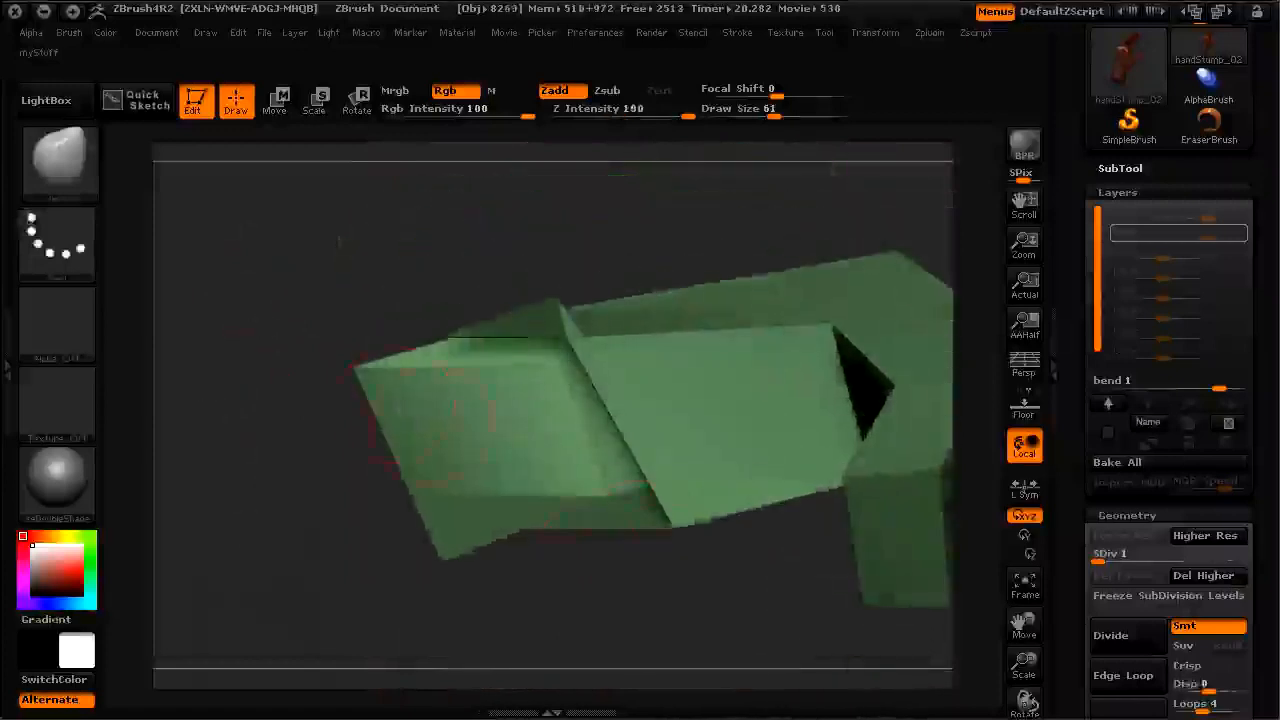
pyautogui.press('[')
pyautogui.press('[')
pyautogui.press(']')
pyautogui.press(']')
pyautogui.moveTo(670, 508); pyautogui.dragTo(690, 490)
pyautogui.moveTo(572, 331); pyautogui.dragTo(622, 340)
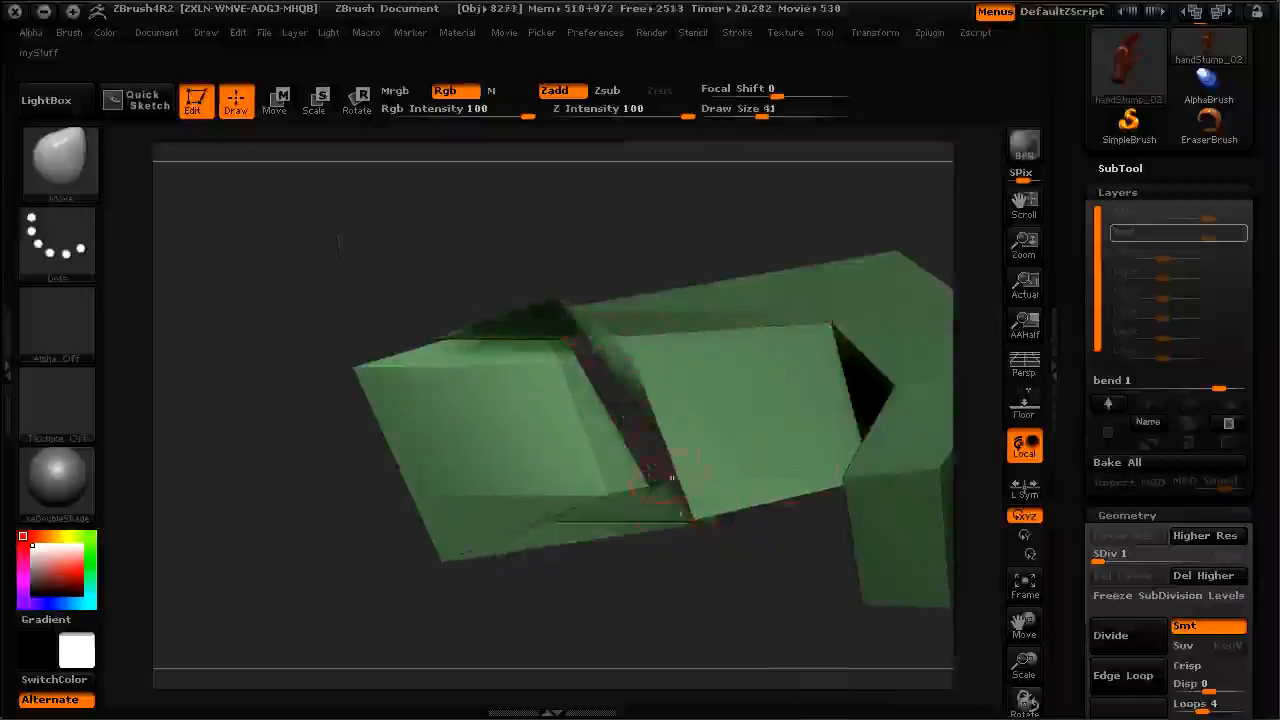
# Step: Adjust the corner vertices around the little finger's bent knuckle from several angles with the Move brush
pyautogui.press('[')
pyautogui.moveTo(695, 545)
pyautogui.keyDown('alt'); pyautogui.mouseDown()
pyautogui.moveTo(689, 618)
pyautogui.moveTo(709, 580)
pyautogui.moveTo(740, 561)
pyautogui.mouseUp(); pyautogui.keyUp('alt')
pyautogui.moveTo(684, 327); pyautogui.dragTo(540, 327)
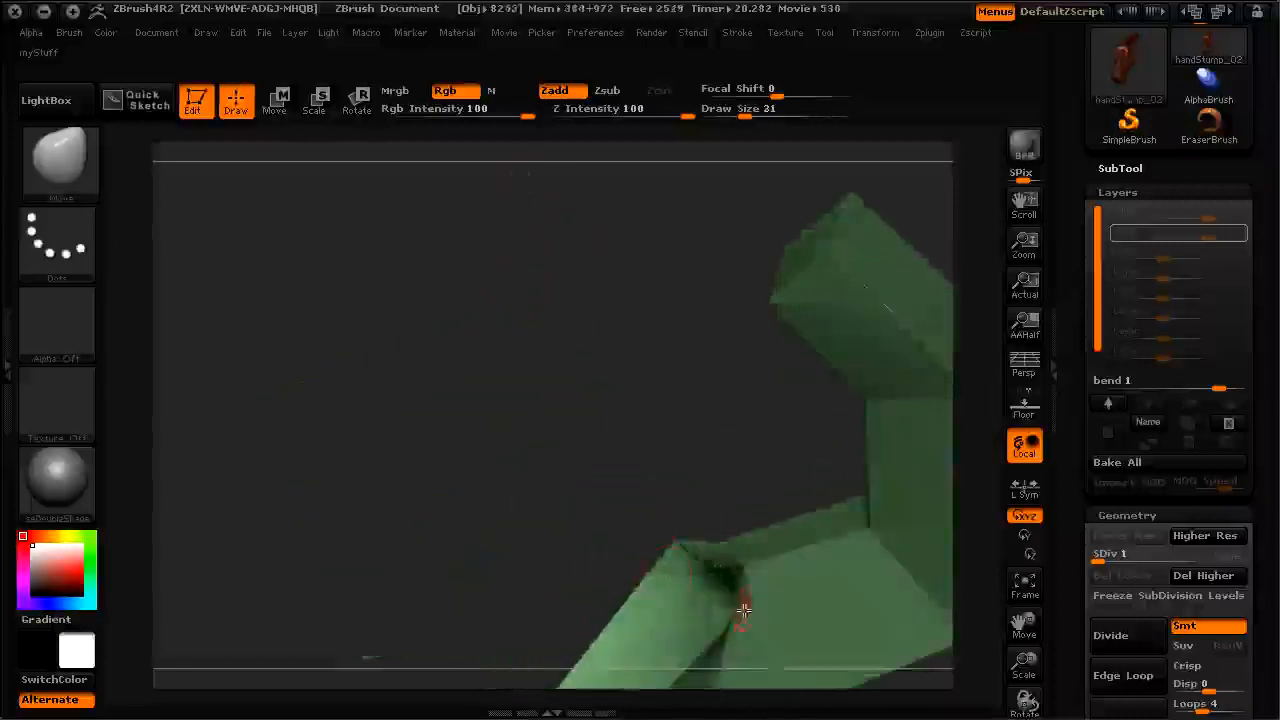
pyautogui.moveTo(520, 390); pyautogui.dragTo(470, 378)
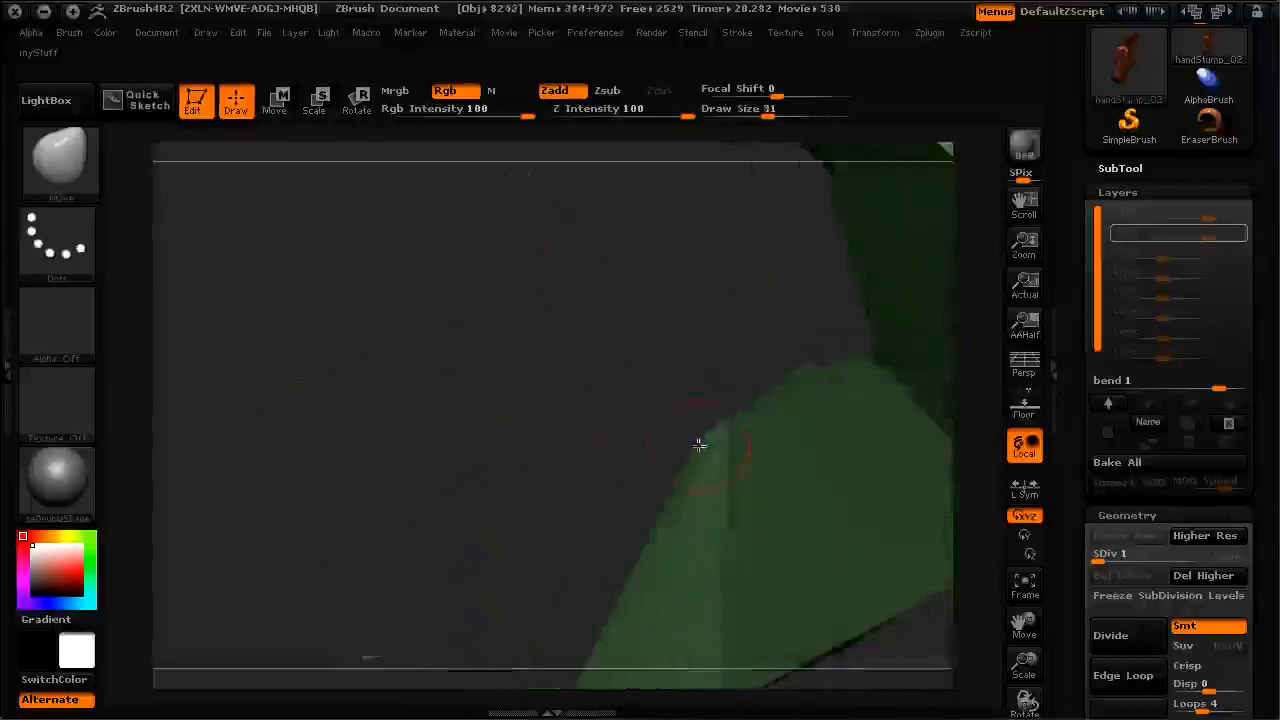
pyautogui.moveTo(674, 285); pyautogui.dragTo(676, 230)
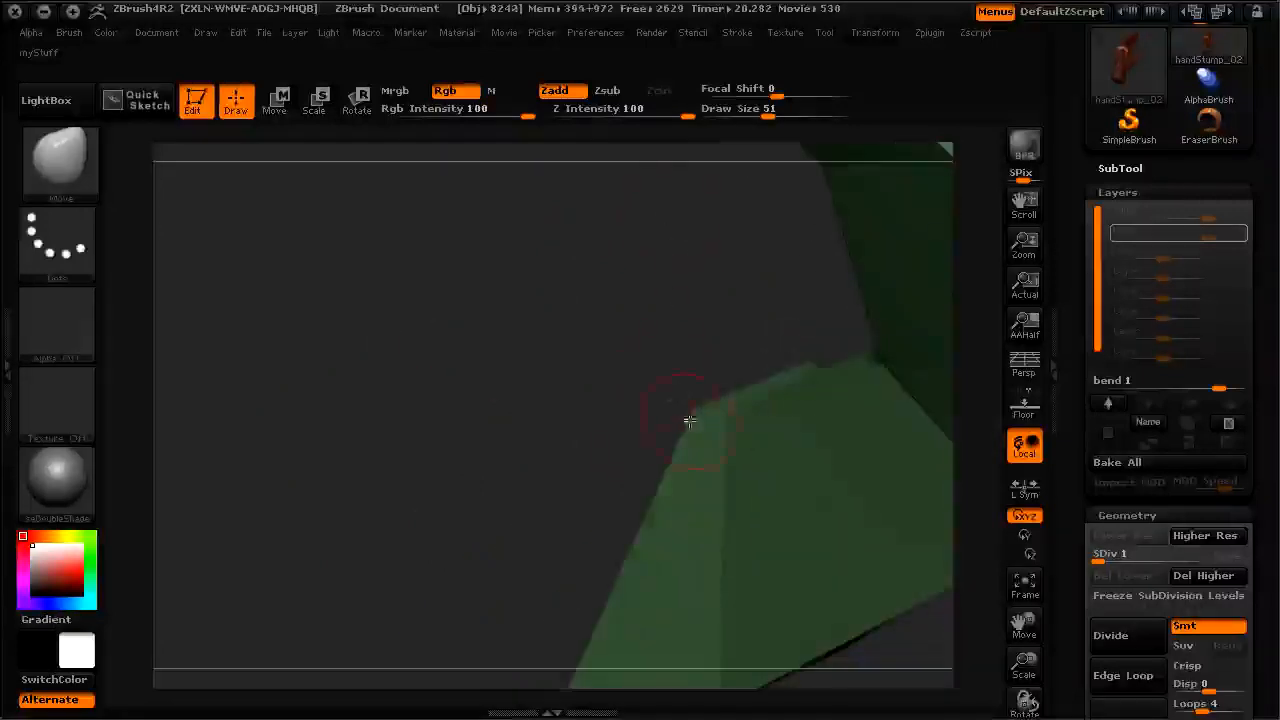
pyautogui.moveTo(554, 378)
pyautogui.mouseDown()
pyautogui.moveTo(530, 350)
pyautogui.moveTo(503, 357)
pyautogui.mouseUp()
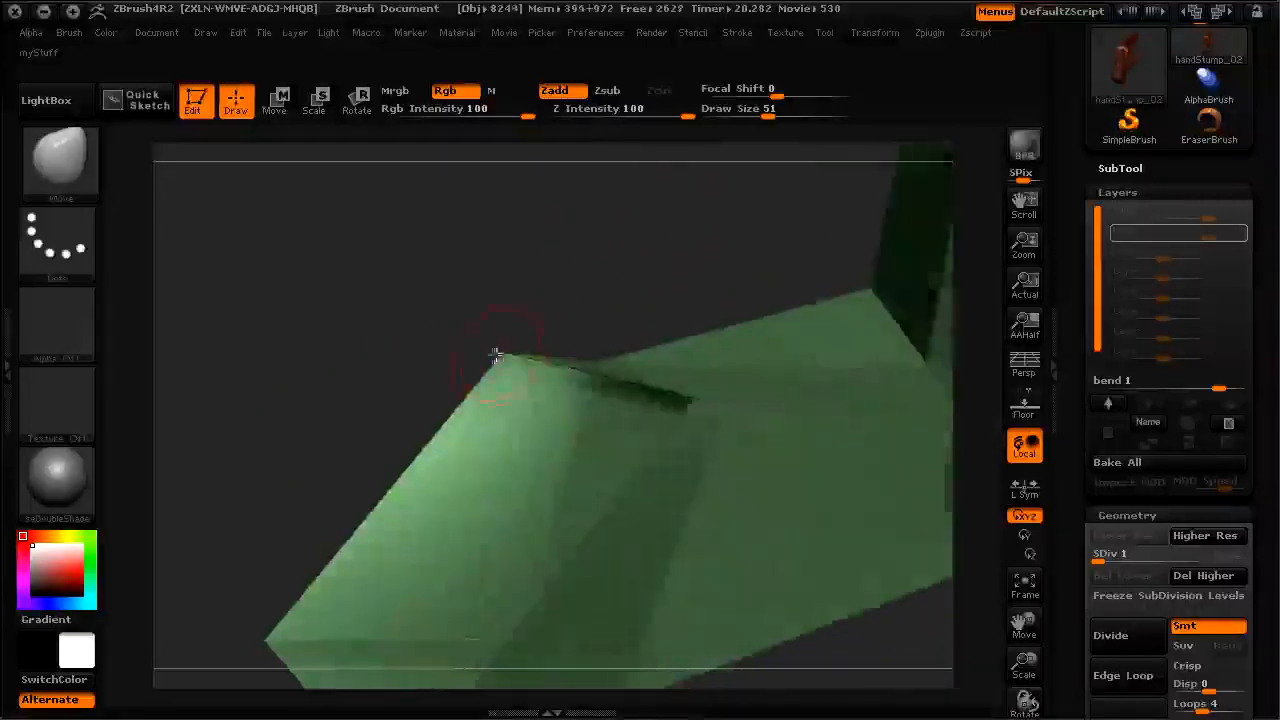
pyautogui.moveTo(617, 313); pyautogui.dragTo(513, 340)
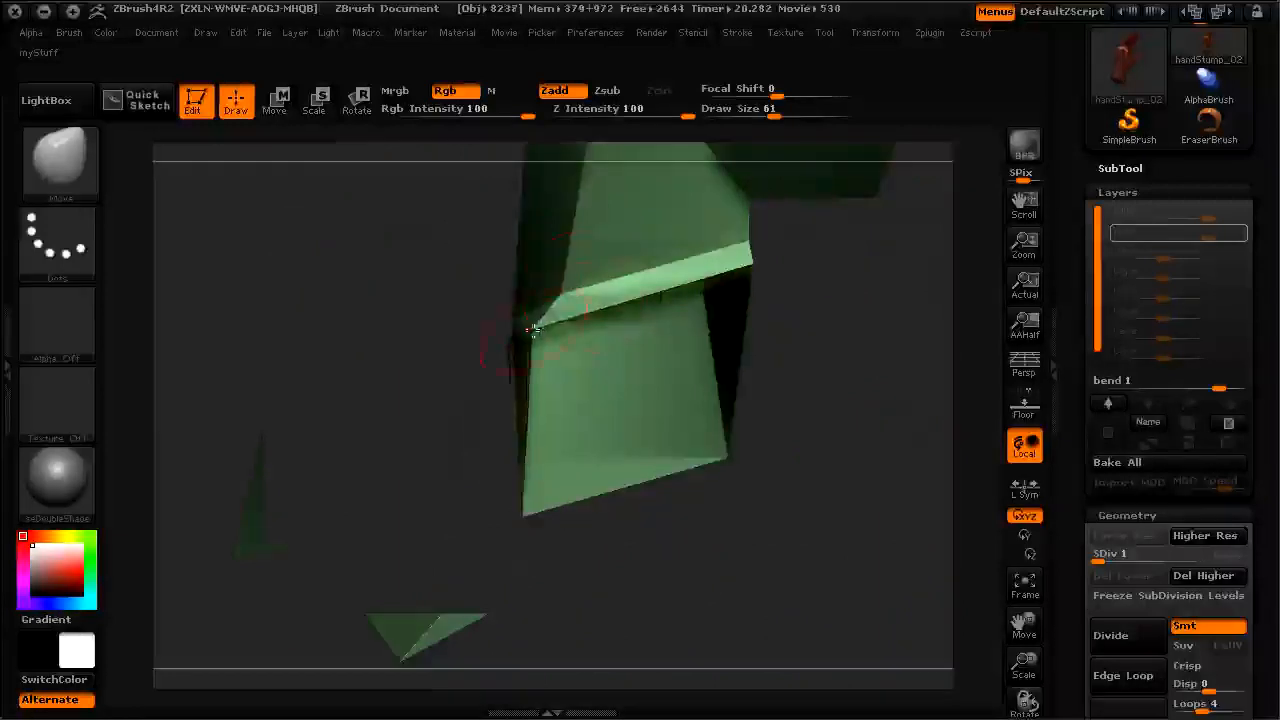
pyautogui.moveTo(404, 374); pyautogui.dragTo(401, 442)
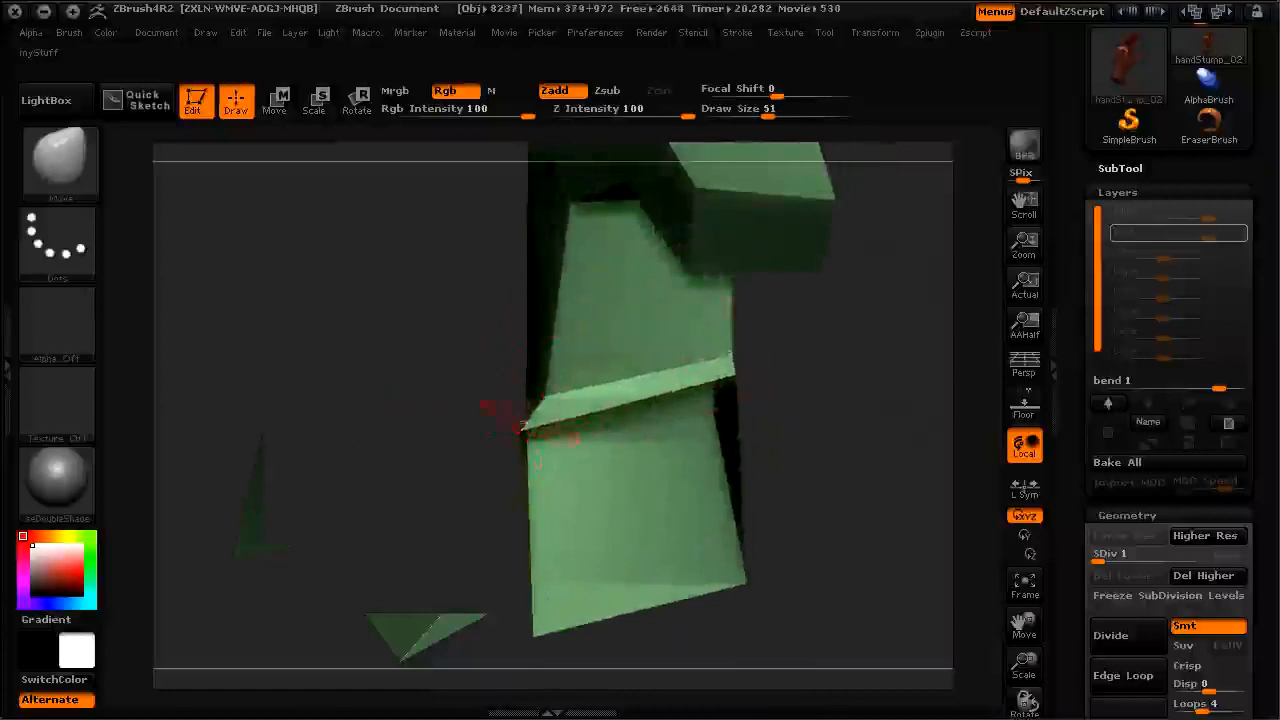
# Step: Show the whole hand and raise it to subdivision level 4
pyautogui.moveTo(454, 443)
pyautogui.mouseDown()
pyautogui.moveTo(527, 433)
pyautogui.moveTo(397, 297)
pyautogui.moveTo(337, 337)
pyautogui.moveTo(297, 320)
pyautogui.moveTo(281, 353)
pyautogui.moveTo(237, 377)
pyautogui.moveTo(260, 470)
pyautogui.moveTo(277, 451)
pyautogui.moveTo(329, 449)
pyautogui.moveTo(263, 409)
pyautogui.moveTo(277, 466)
pyautogui.moveTo(319, 503)
pyautogui.moveTo(567, 381)
pyautogui.mouseUp()
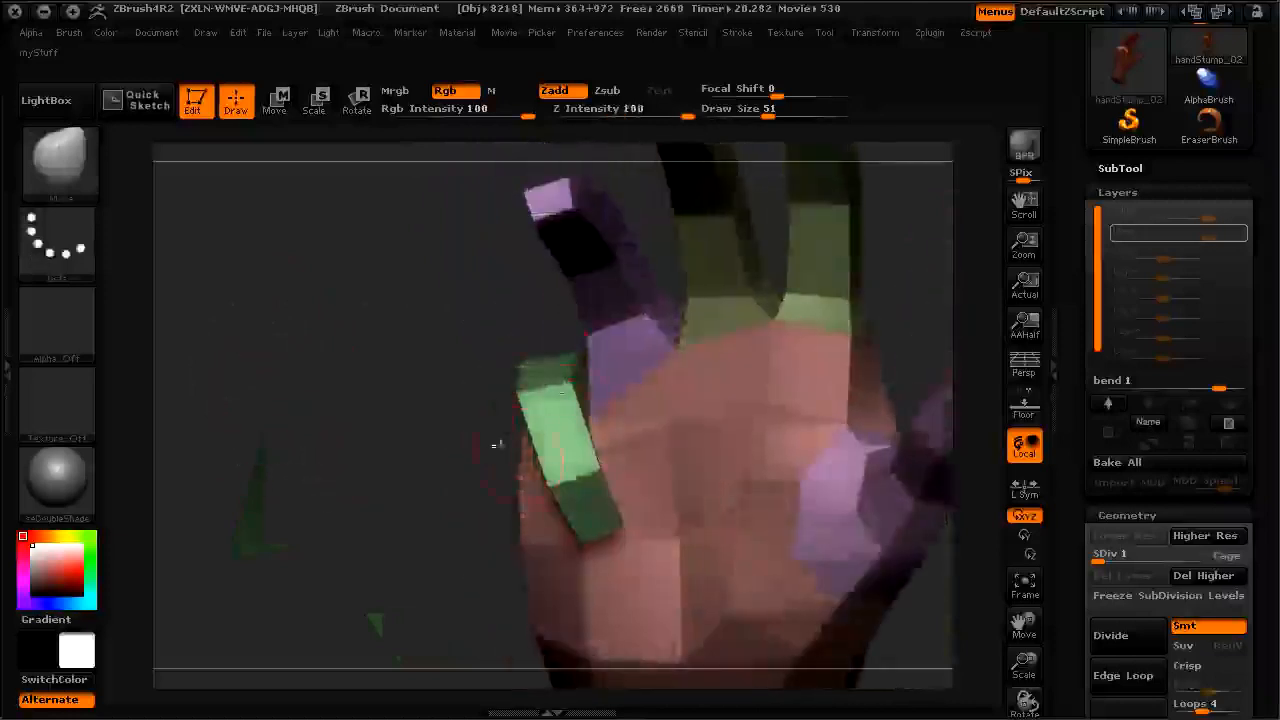
pyautogui.moveTo(540, 478); pyautogui.dragTo(350, 486)
pyautogui.moveTo(334, 387); pyautogui.dragTo(334, 415)
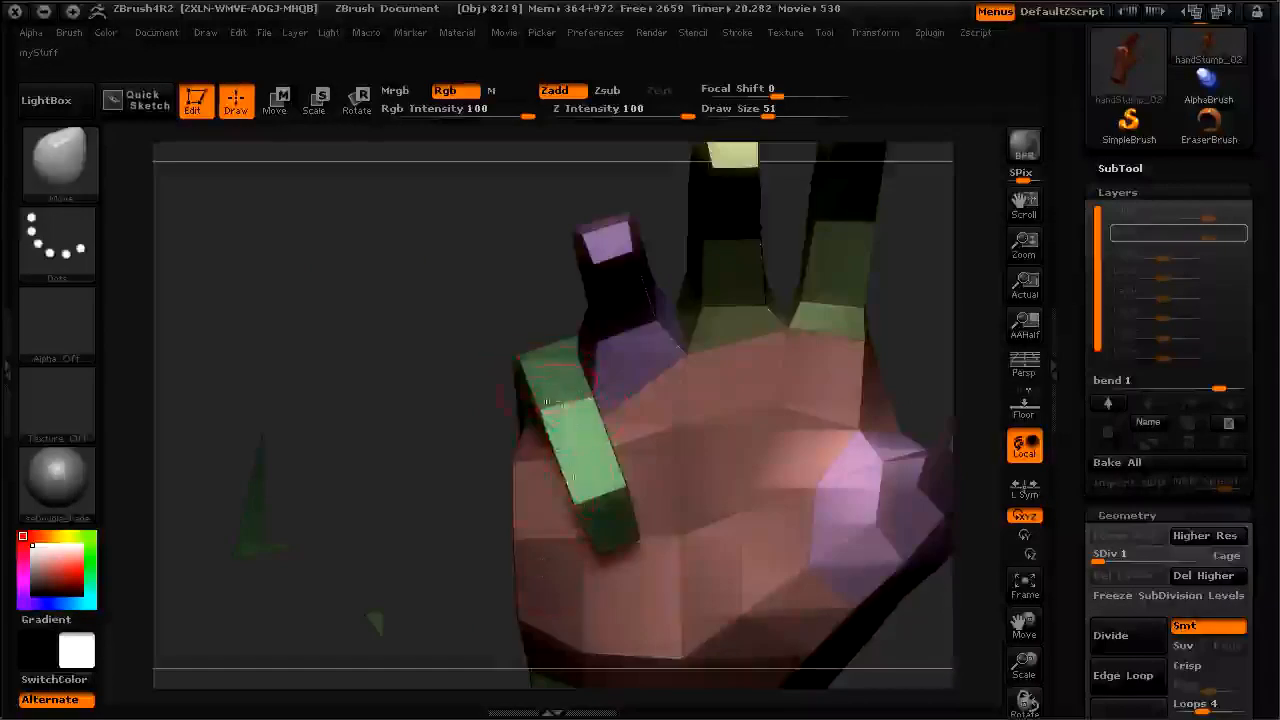
pyautogui.moveTo(522, 300); pyautogui.dragTo(476, 474)
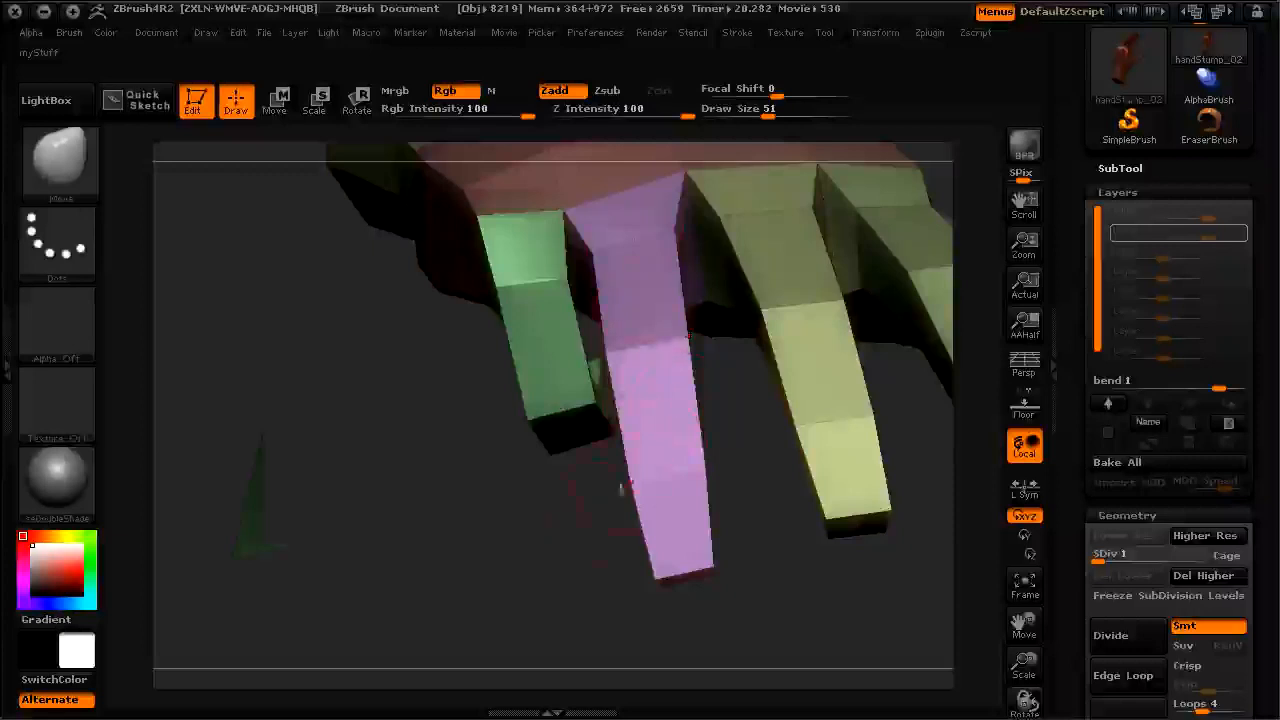
pyautogui.press('space')
pyautogui.moveTo(640, 405); pyautogui.dragTo(612, 405)
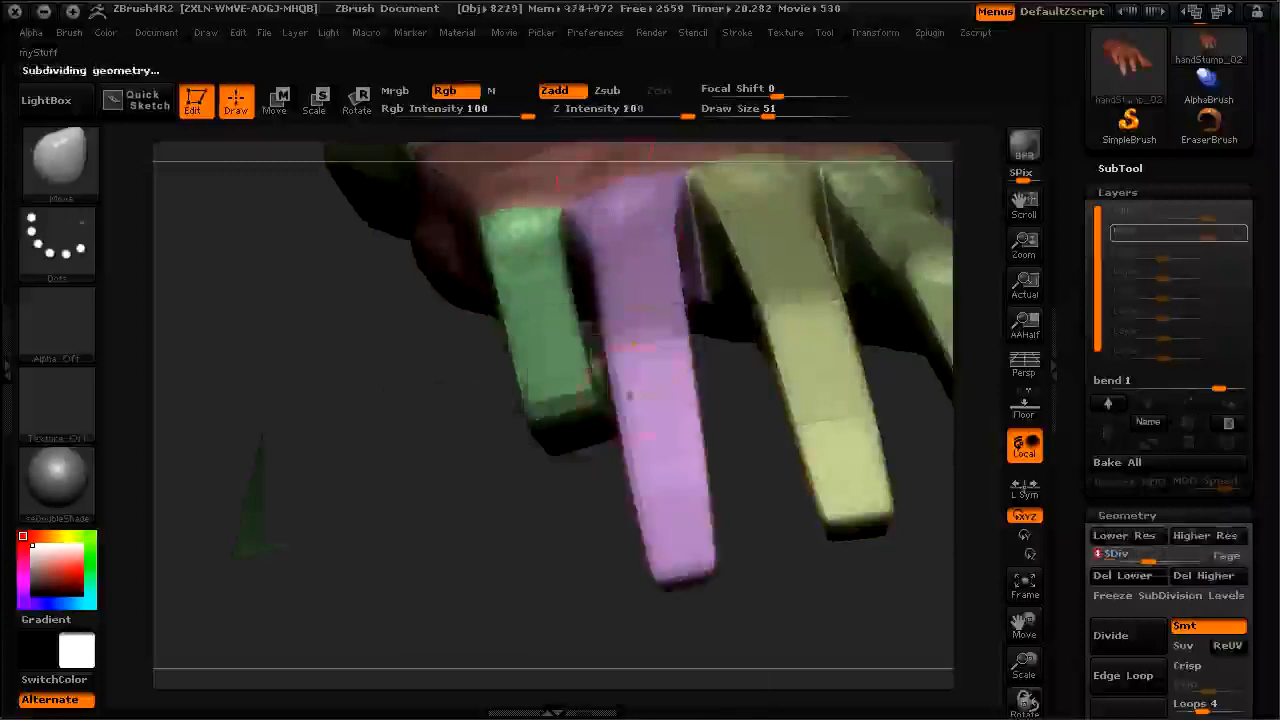
# Step: Mask the hand up to the ring finger's middle joint and rotate the outer part down with Transpose Rotate
pyautogui.click(360, 97)
pyautogui.moveTo(659, 268)
pyautogui.keyDown('ctrl'); pyautogui.mouseDown()
pyautogui.moveTo(705, 585)
pyautogui.moveTo(523, 551)
pyautogui.moveTo(562, 520)
pyautogui.mouseUp(); pyautogui.keyUp('ctrl')
pyautogui.moveTo(807, 616); pyautogui.dragTo(803, 608)
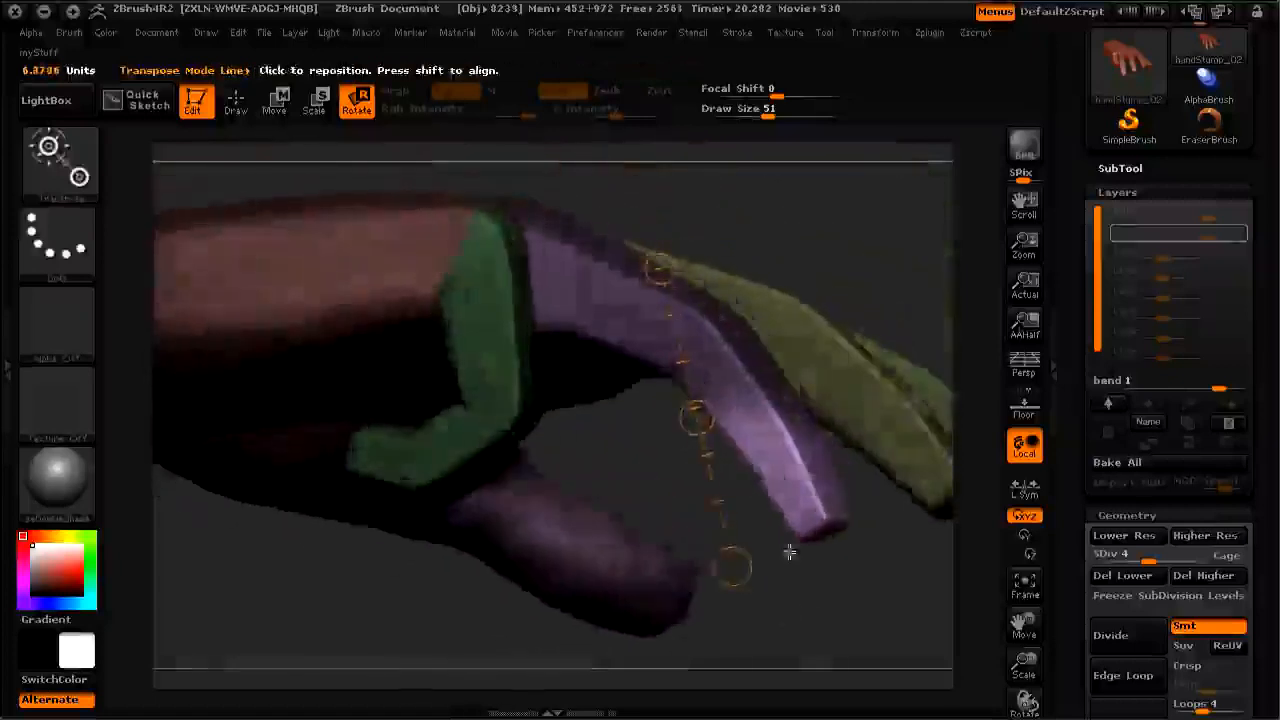
pyautogui.moveTo(703, 373); pyautogui.dragTo(812, 528)
pyautogui.moveTo(722, 545); pyautogui.dragTo(786, 539)
# Step: Extend the mask to the ring finger's last joint and curl its tip inward
pyautogui.moveTo(708, 333)
pyautogui.keyDown('ctrl'); pyautogui.mouseDown()
pyautogui.moveTo(812, 467)
pyautogui.moveTo(815, 487)
pyautogui.moveTo(800, 458)
pyautogui.moveTo(815, 516)
pyautogui.mouseUp(); pyautogui.keyUp('ctrl')
pyautogui.moveTo(729, 544); pyautogui.dragTo(712, 562)
pyautogui.moveTo(817, 518); pyautogui.dragTo(629, 342)
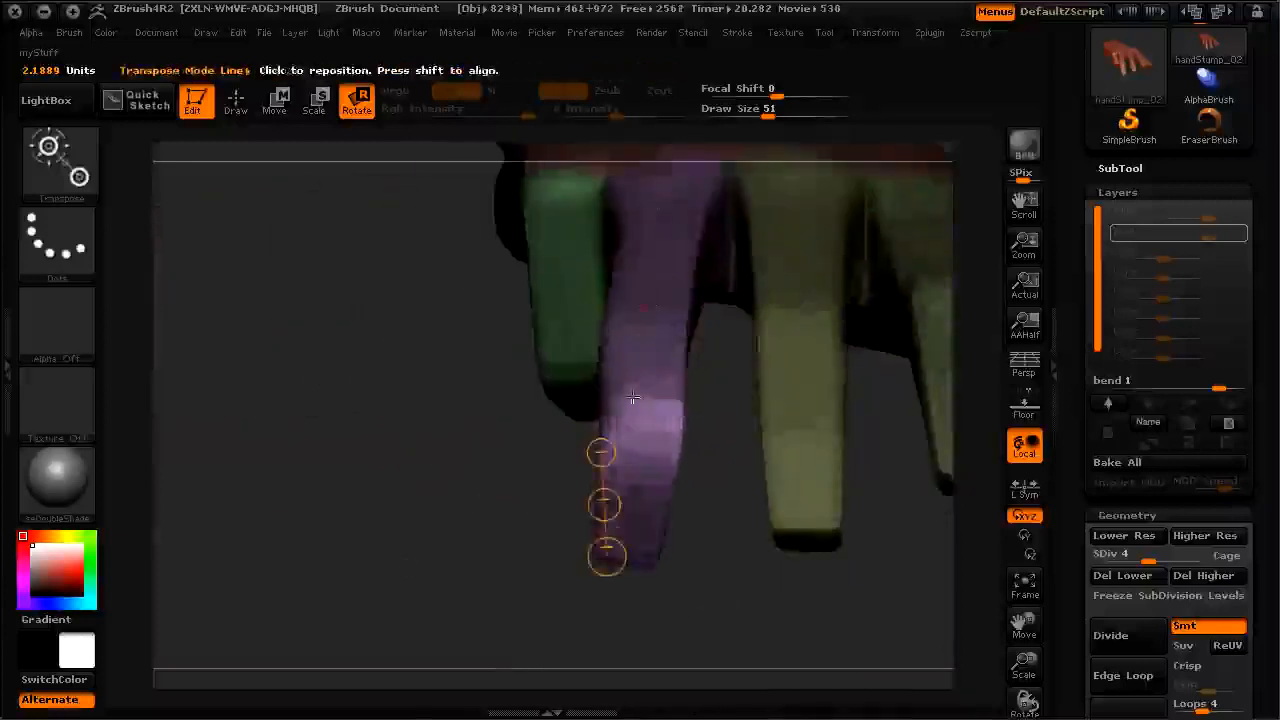
# Step: Mask the little finger, and hide it to leave the ring finger's base accessible
pyautogui.moveTo(426, 519); pyautogui.dragTo(528, 557)
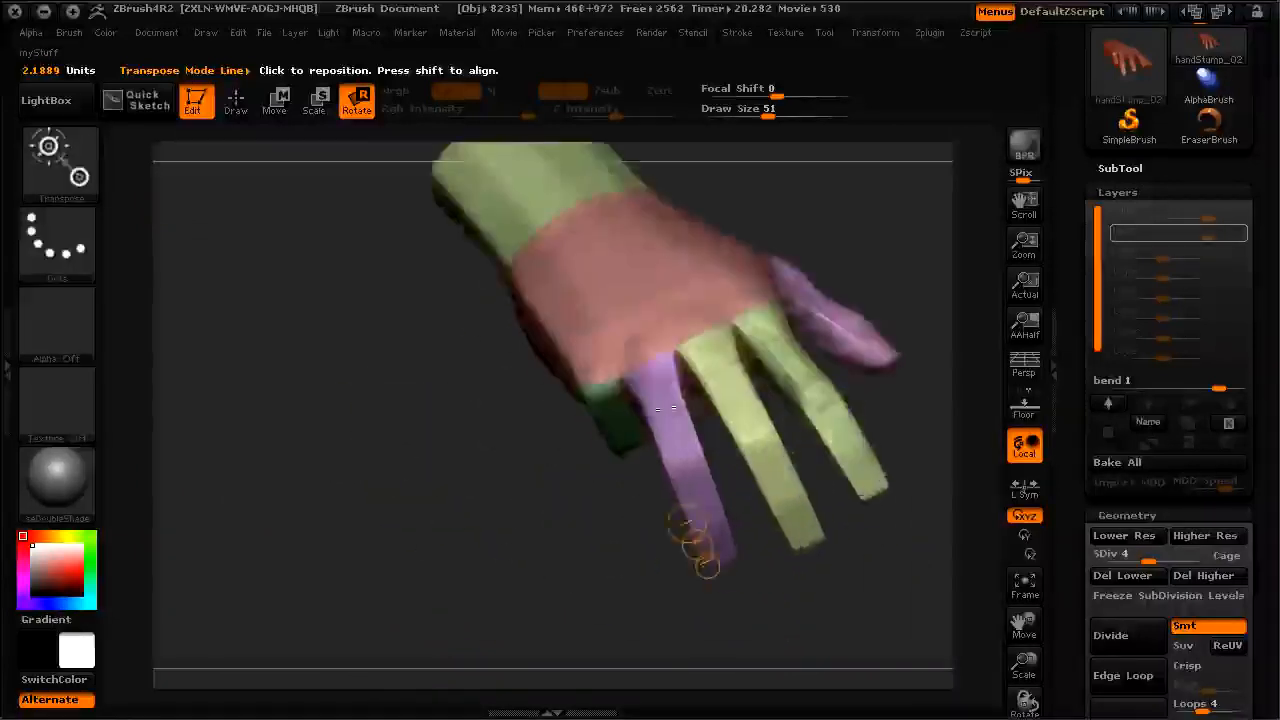
pyautogui.moveTo(437, 540); pyautogui.dragTo(440, 416)
pyautogui.moveTo(352, 388); pyautogui.dragTo(780, 483)
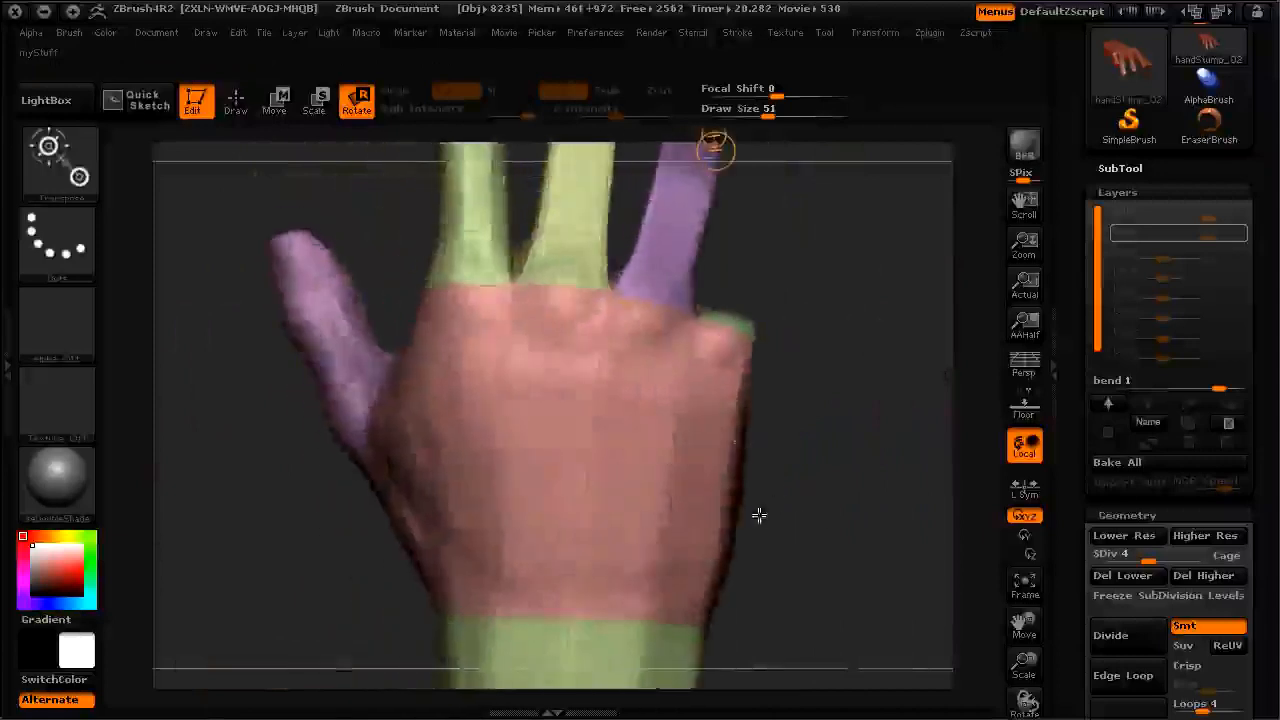
pyautogui.moveTo(856, 518); pyautogui.dragTo(217, 497)
pyautogui.keyDown('ctrl'); pyautogui.moveTo(596, 446); pyautogui.dragTo(676, 448); pyautogui.keyUp('ctrl')
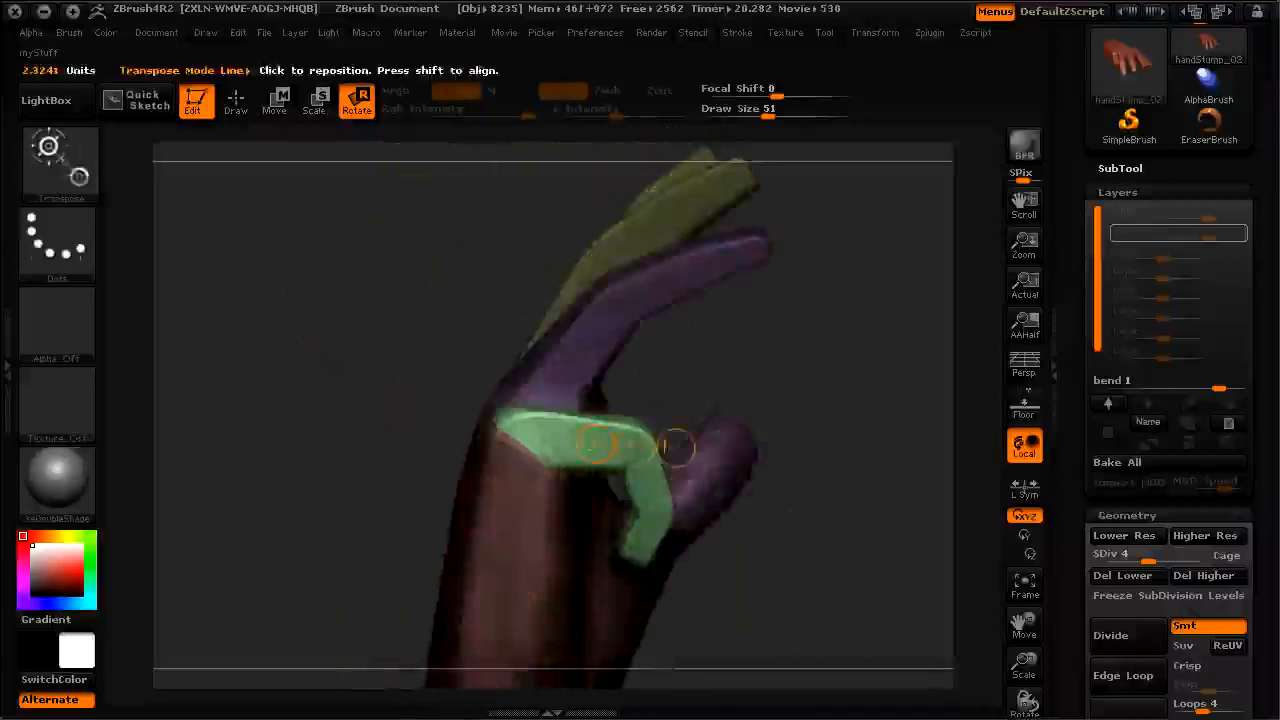
pyautogui.keyDown('ctrl'); pyautogui.click(374, 312); pyautogui.keyUp('ctrl')
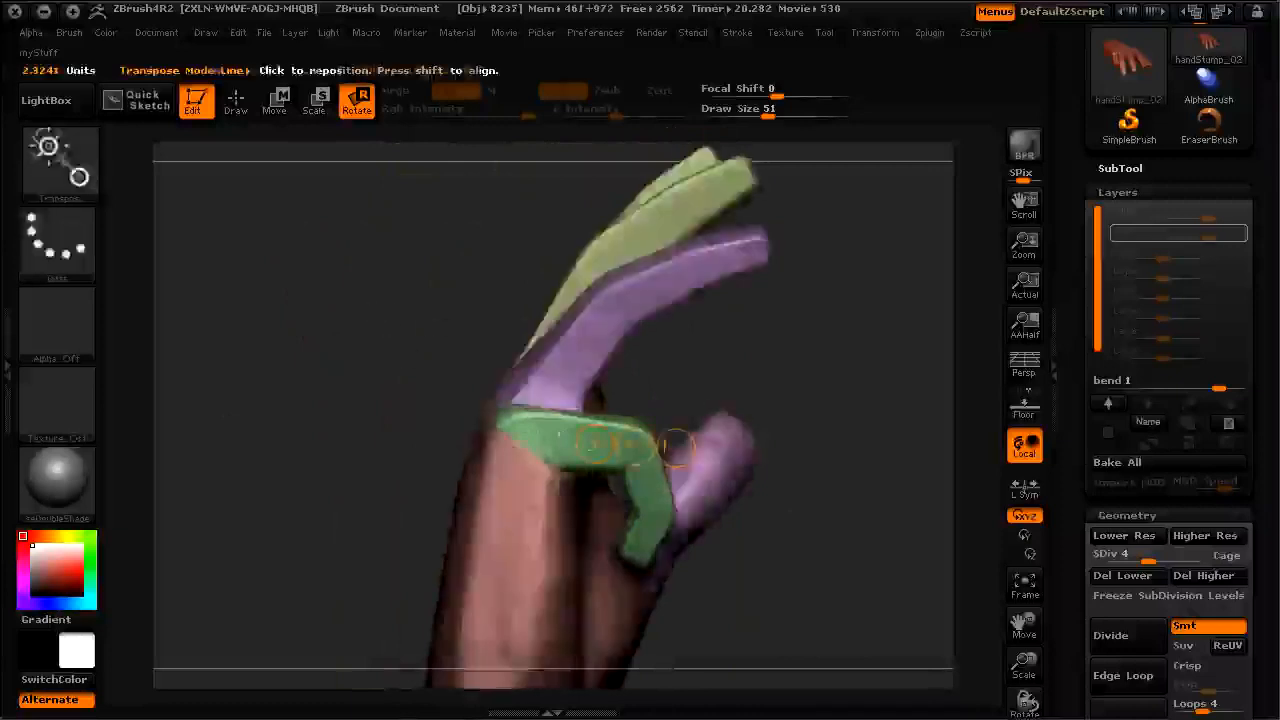
pyautogui.keyDown('ctrl'); pyautogui.moveTo(561, 425); pyautogui.dragTo(642, 422); pyautogui.keyUp('ctrl')
pyautogui.click(236, 100)
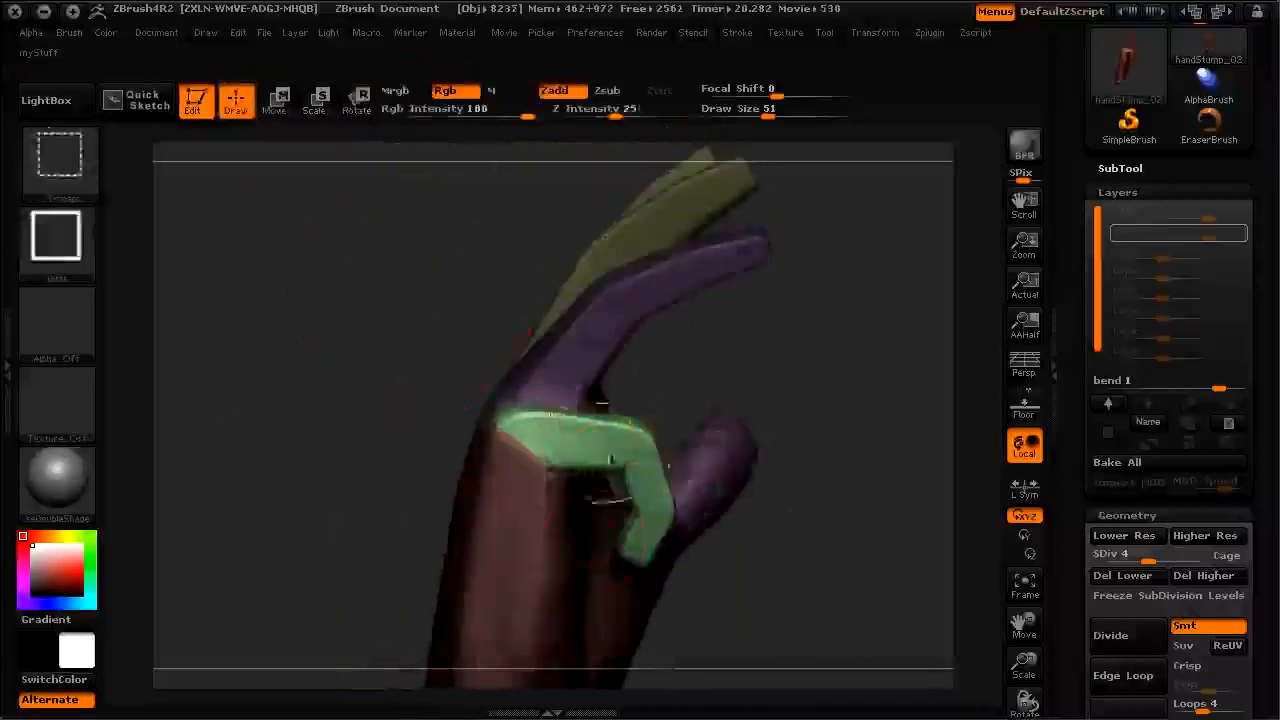
pyautogui.keyDown('ctrl'); pyautogui.keyDown('shift'); pyautogui.click(621, 468); pyautogui.keyUp('shift'); pyautogui.keyUp('ctrl')
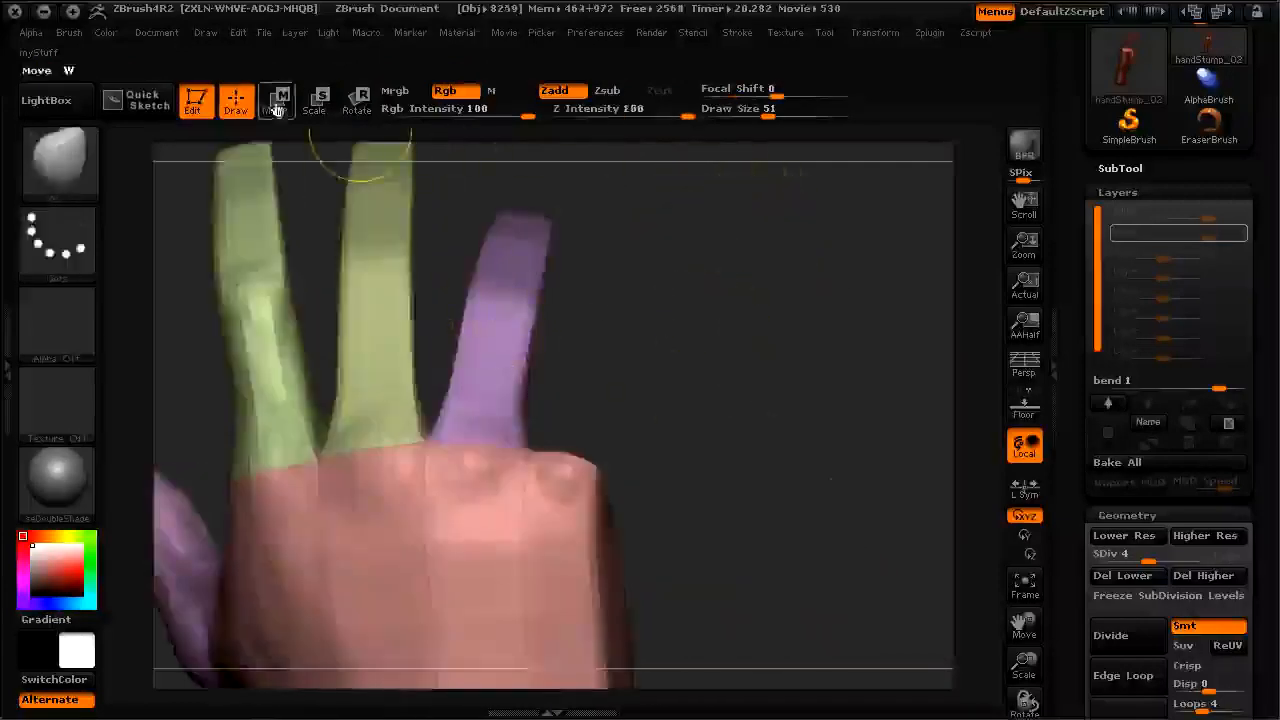
# Step: Mask everything except the ring finger using a topological mask from its base and inverting it
pyautogui.click(350, 106)
pyautogui.moveTo(498, 319)
pyautogui.keyDown('ctrl'); pyautogui.mouseDown()
pyautogui.moveTo(505, 455)
pyautogui.moveTo(488, 581)
pyautogui.mouseUp(); pyautogui.keyUp('ctrl')
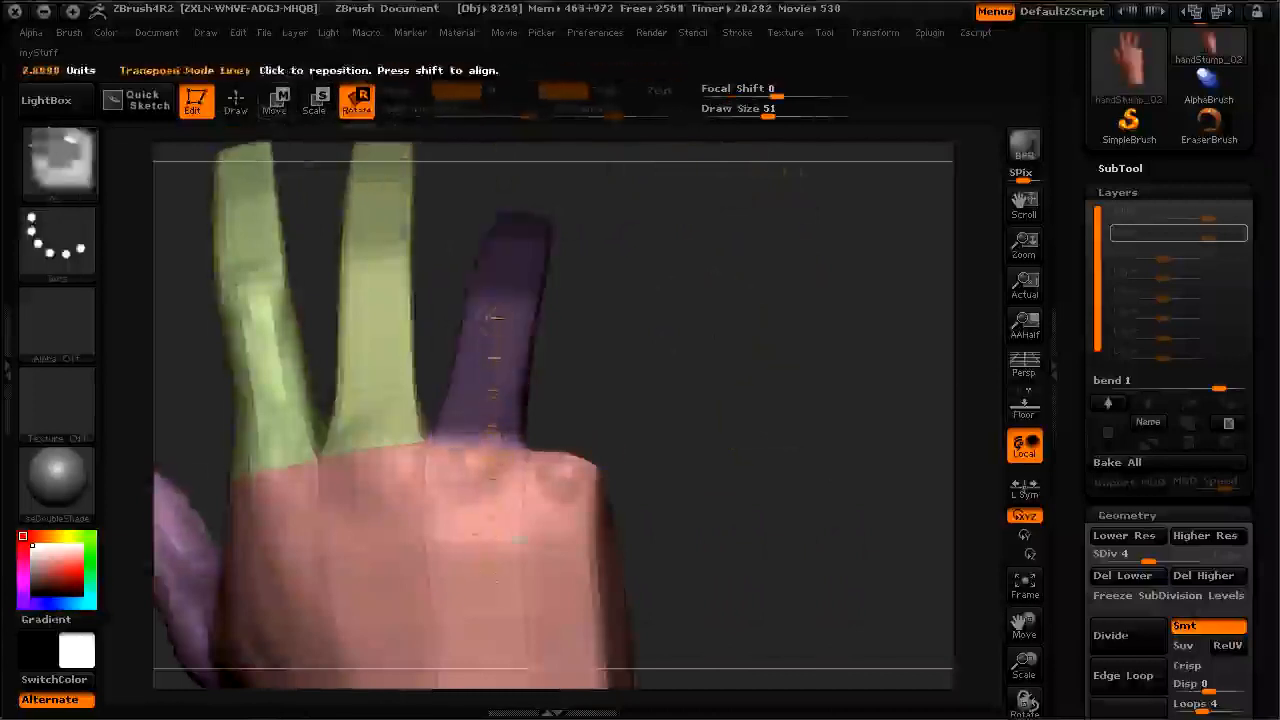
pyautogui.keyDown('ctrl'); pyautogui.click(746, 561); pyautogui.keyUp('ctrl')
pyautogui.moveTo(746, 561)
pyautogui.mouseDown()
pyautogui.moveTo(794, 600)
pyautogui.moveTo(746, 575)
pyautogui.mouseUp()
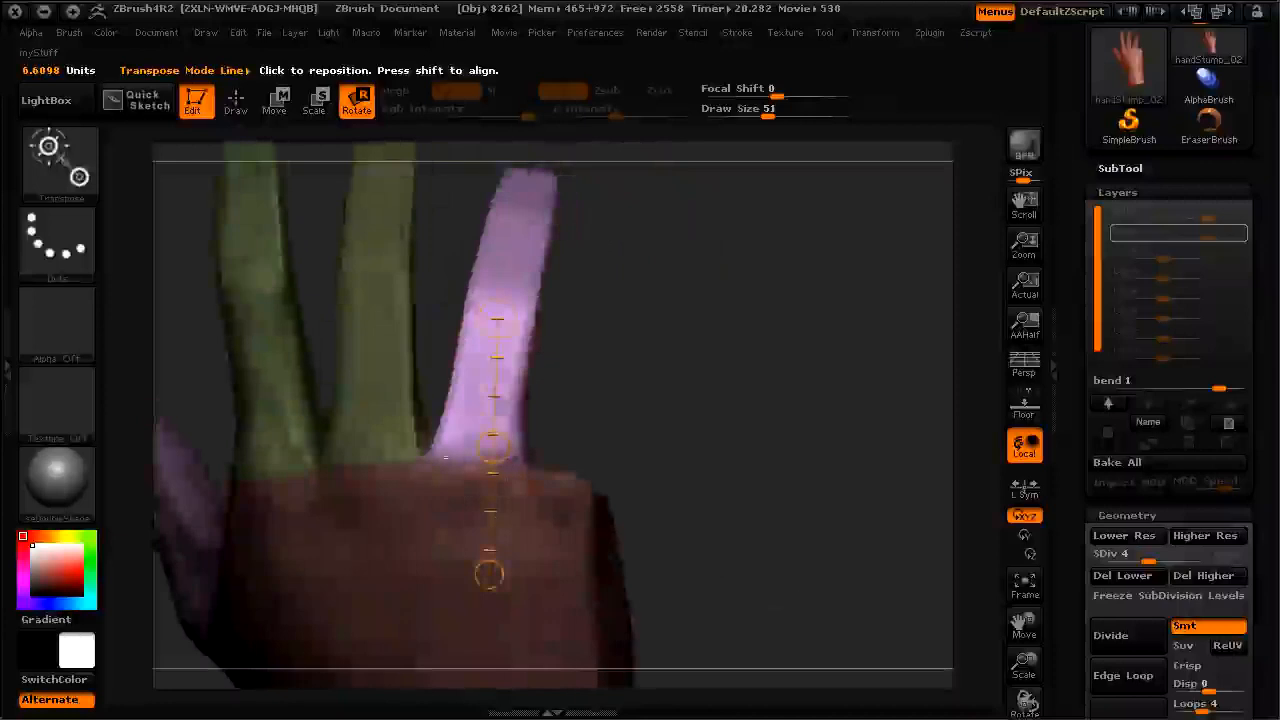
pyautogui.moveTo(662, 375); pyautogui.dragTo(499, 243)
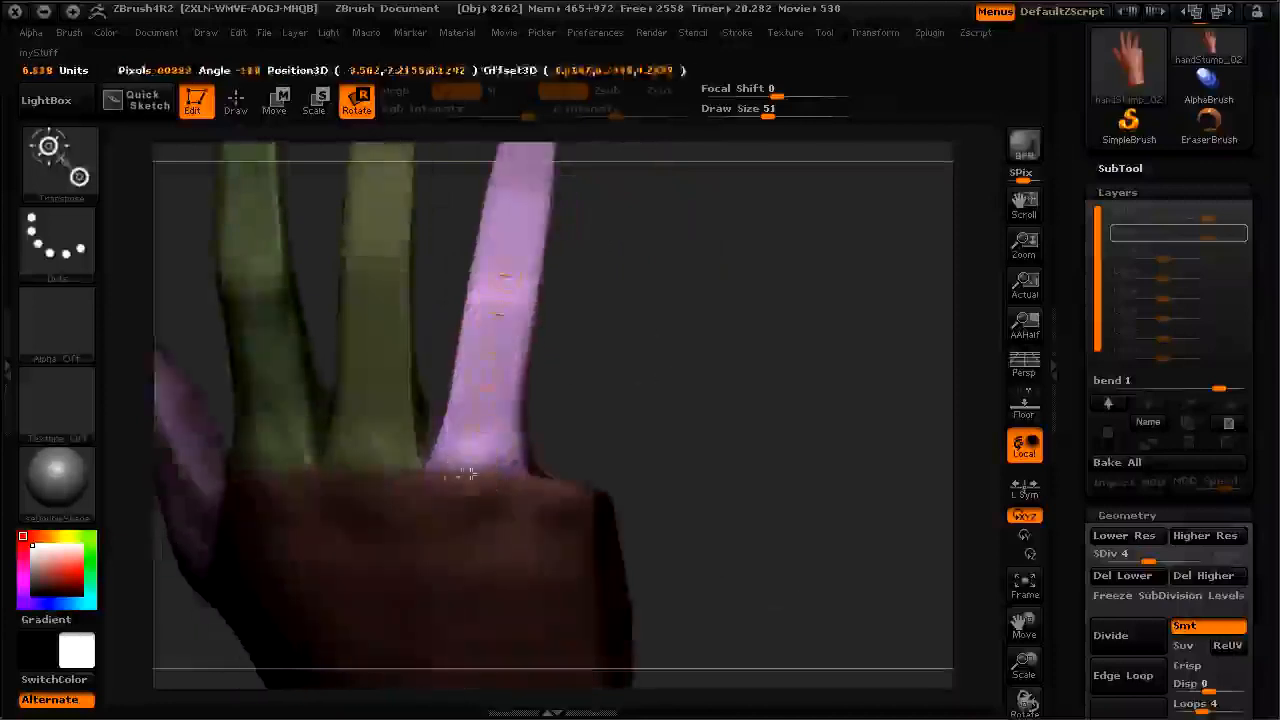
# Step: Rotate the whole ring finger around its base knuckle toward the palm, easing the bend back slightly
pyautogui.moveTo(566, 451); pyautogui.dragTo(327, 362)
pyautogui.moveTo(450, 362); pyautogui.dragTo(481, 374)
pyautogui.moveTo(238, 318); pyautogui.dragTo(328, 300)
pyautogui.moveTo(528, 283); pyautogui.dragTo(588, 428)
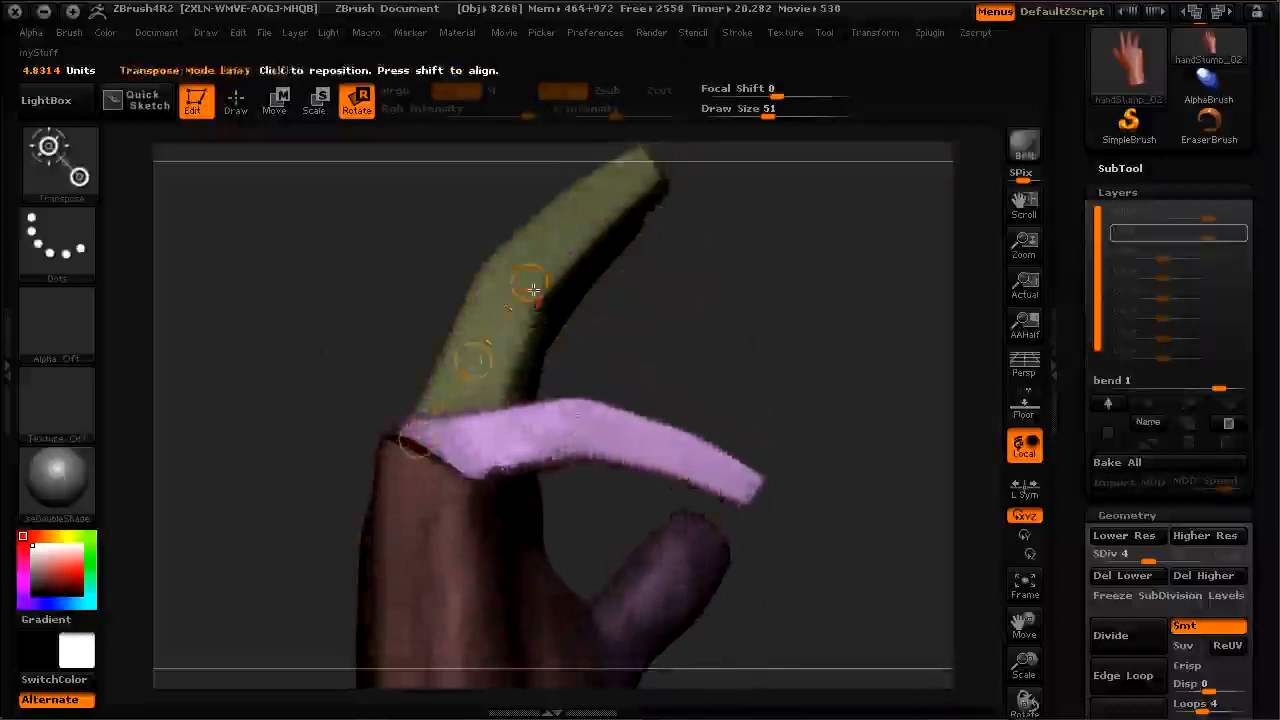
pyautogui.moveTo(529, 283); pyautogui.dragTo(466, 221)
# Step: Mask the hand up to the ring finger's outer joints and curl the fingertip further toward the palm
pyautogui.keyDown('ctrl'); pyautogui.moveTo(591, 366); pyautogui.dragTo(557, 380); pyautogui.keyUp('ctrl')
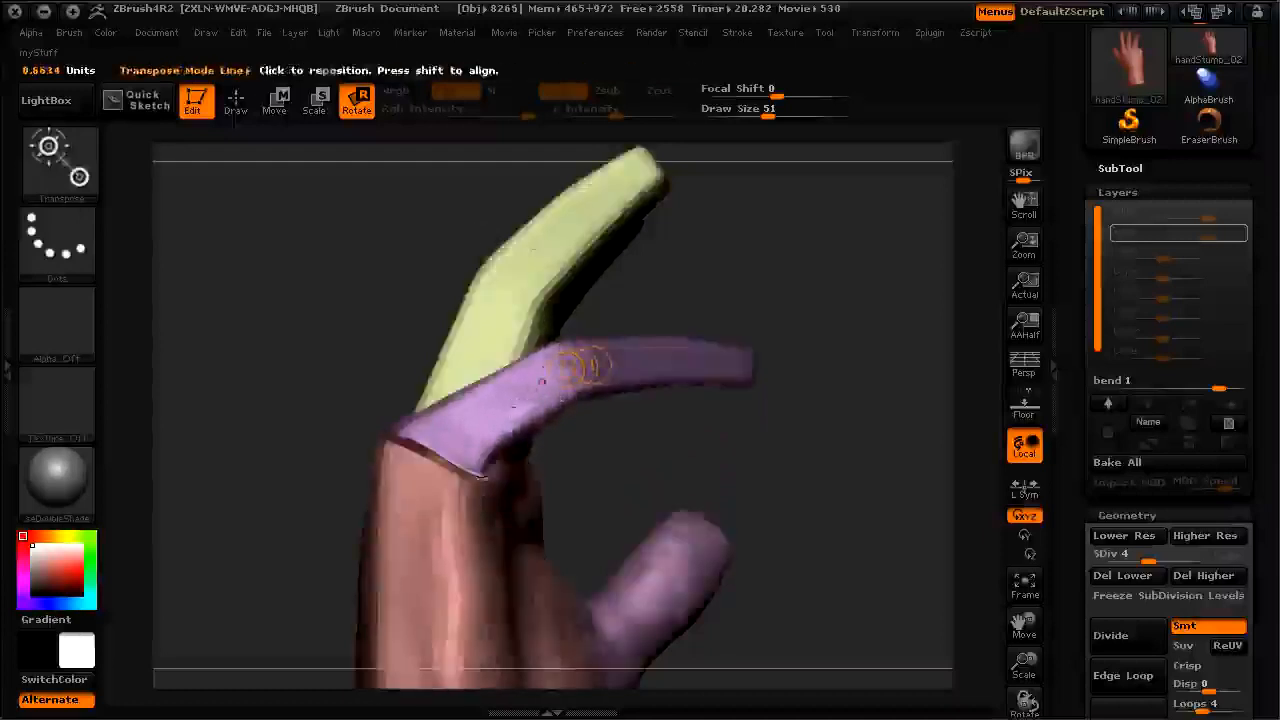
pyautogui.keyDown('ctrl'); pyautogui.click(425, 281); pyautogui.keyUp('ctrl')
pyautogui.moveTo(562, 363)
pyautogui.mouseDown()
pyautogui.moveTo(671, 352)
pyautogui.moveTo(676, 372)
pyautogui.moveTo(653, 387)
pyautogui.moveTo(677, 376)
pyautogui.moveTo(733, 394)
pyautogui.mouseUp()
pyautogui.keyDown('ctrl'); pyautogui.click(688, 320); pyautogui.keyUp('ctrl')
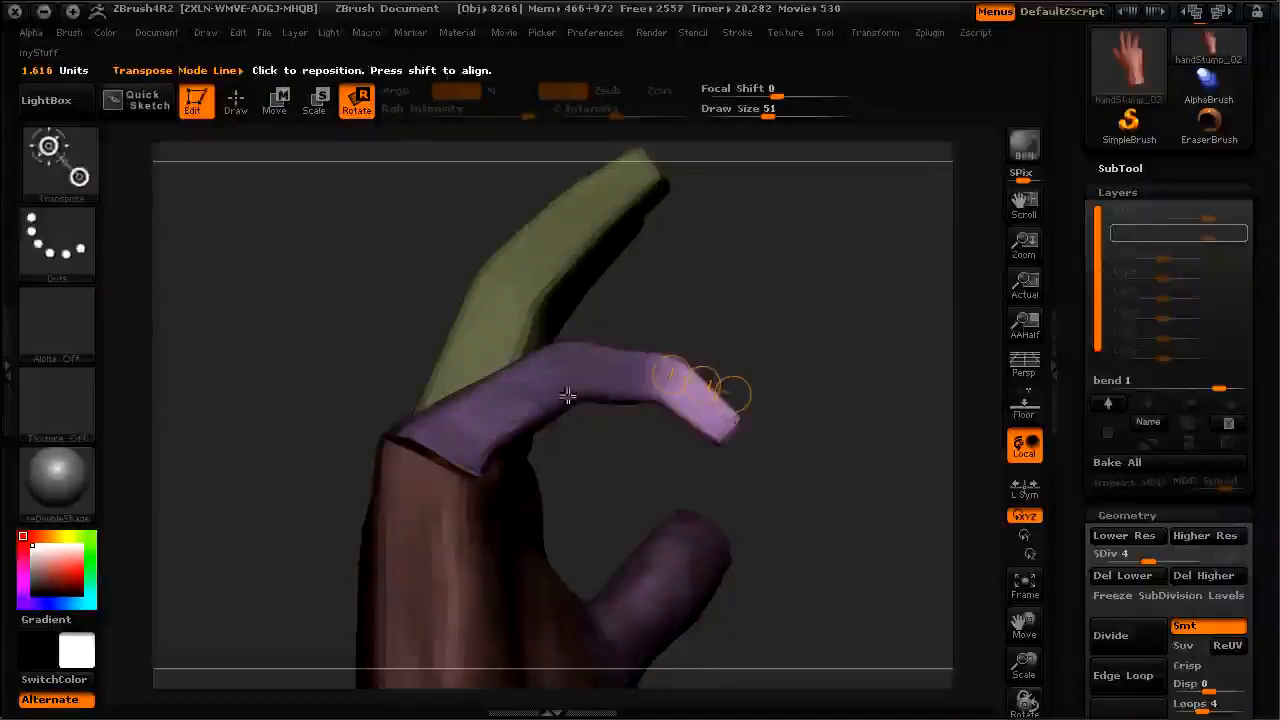
# Step: Bring back the little finger and check both curled fingers from the palm and the back of the hand
pyautogui.moveTo(259, 421); pyautogui.dragTo(460, 427)
pyautogui.moveTo(447, 381); pyautogui.dragTo(511, 361)
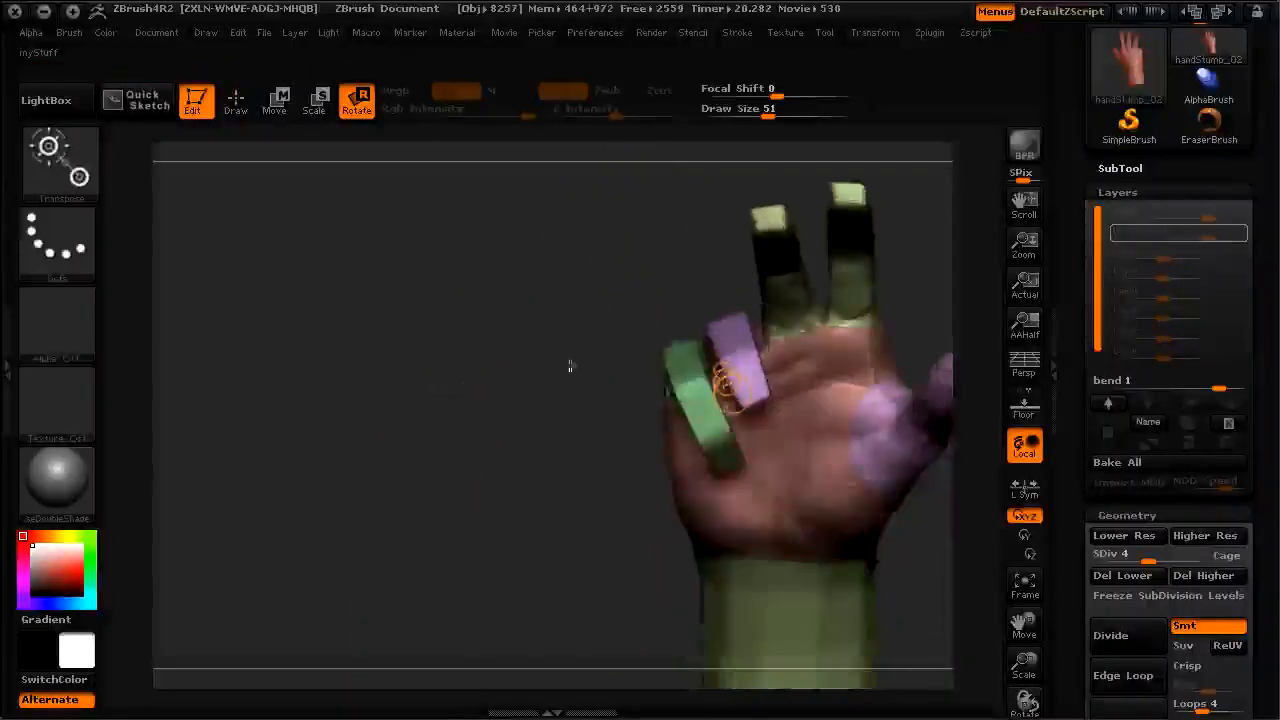
pyautogui.moveTo(407, 351); pyautogui.dragTo(329, 326)
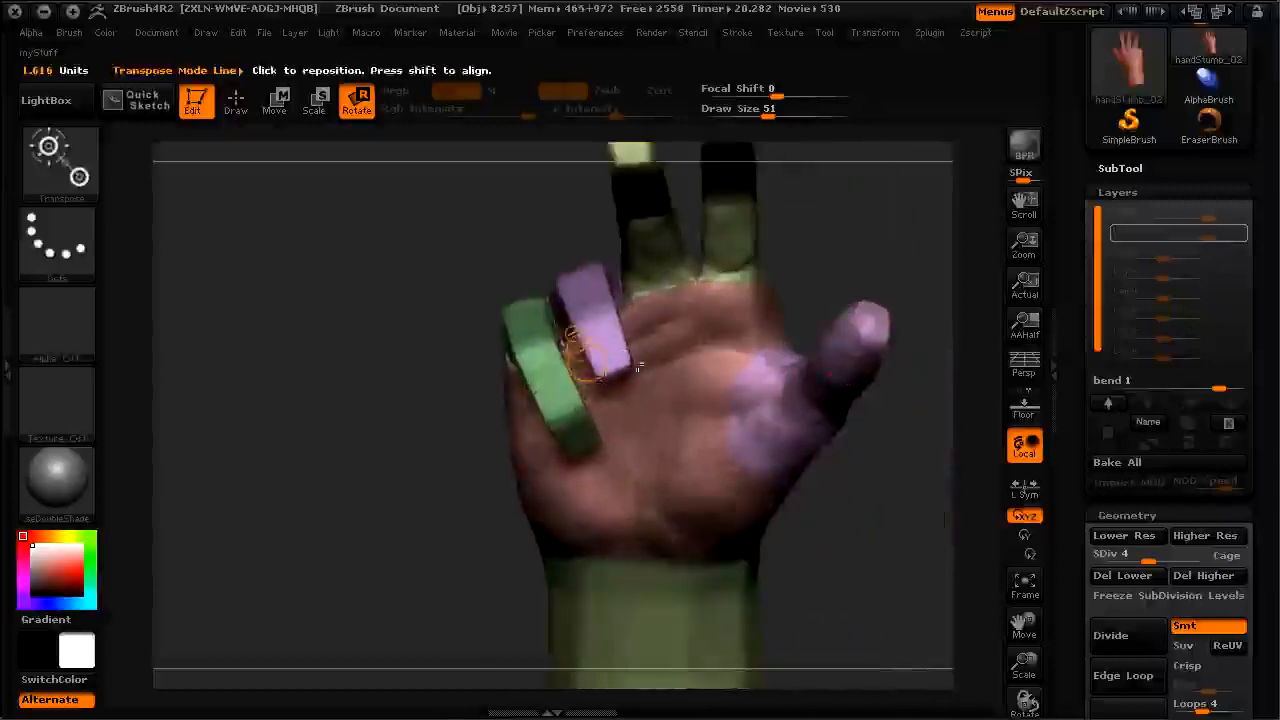
pyautogui.moveTo(350, 354); pyautogui.dragTo(300, 320)
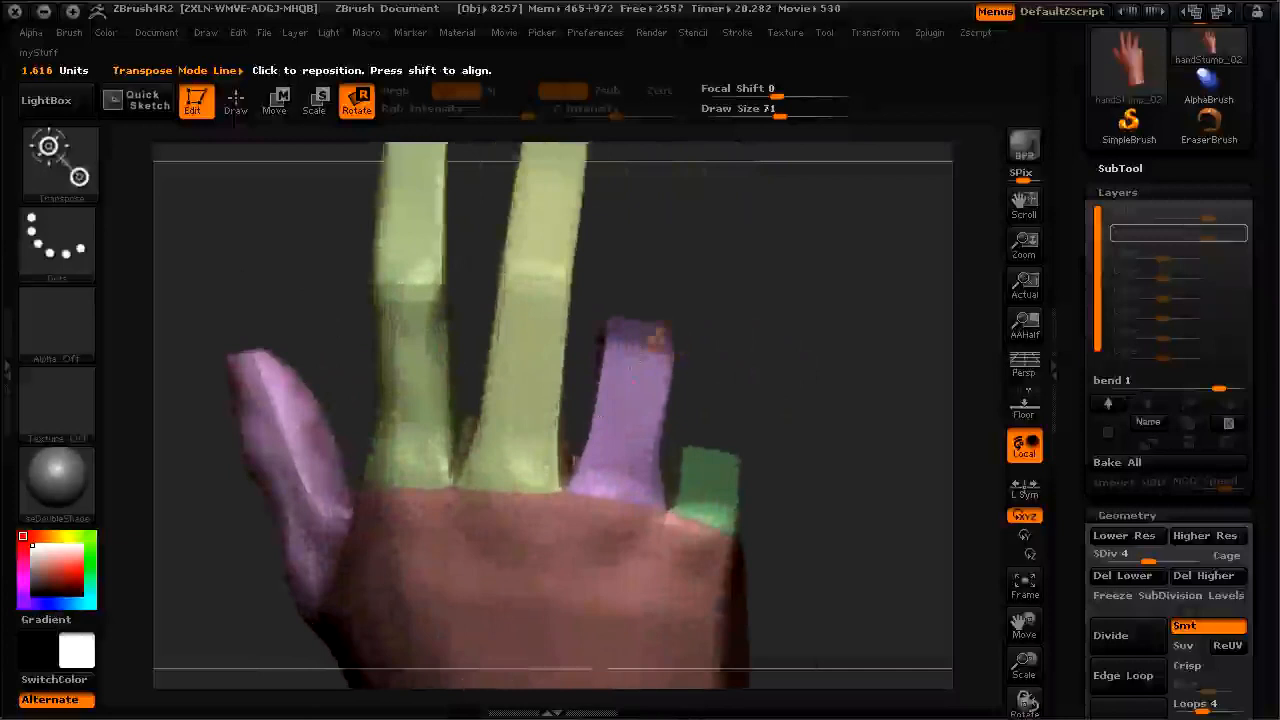
pyautogui.keyDown('ctrl'); pyautogui.moveTo(630, 345); pyautogui.dragTo(614, 466); pyautogui.keyUp('ctrl')
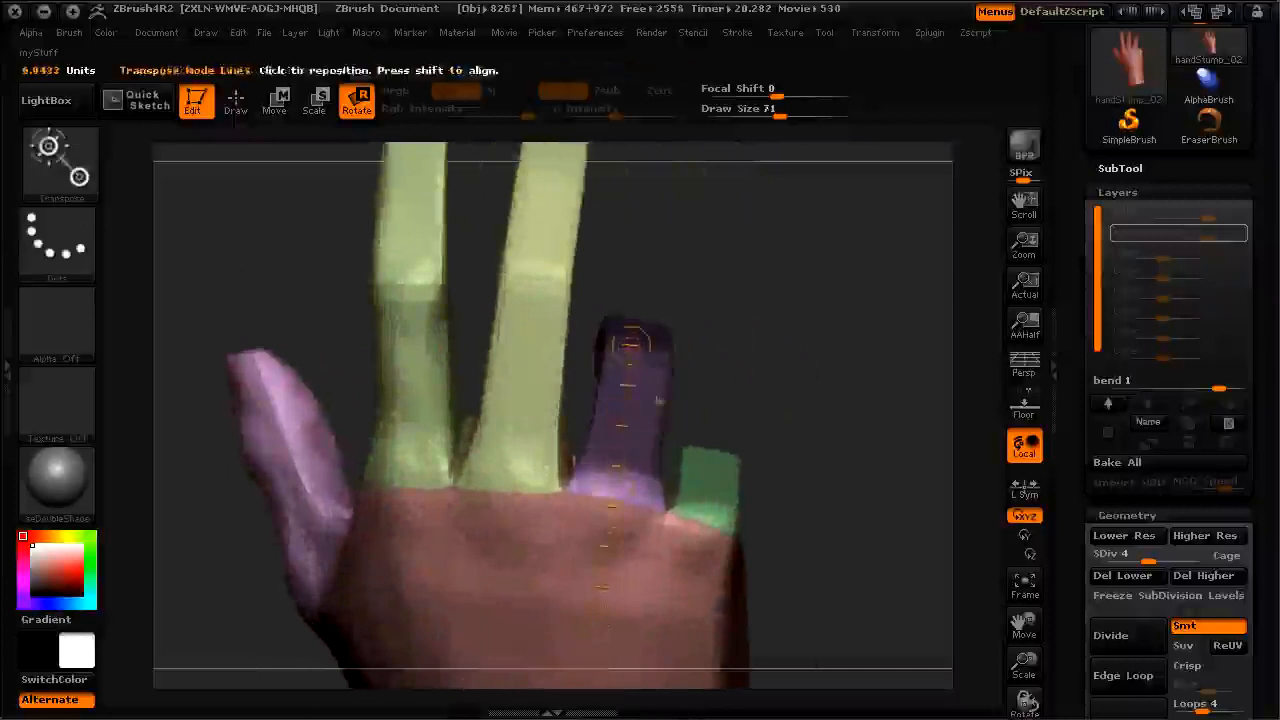
pyautogui.keyDown('ctrl'); pyautogui.click(775, 380); pyautogui.keyUp('ctrl')
pyautogui.moveTo(784, 376)
pyautogui.mouseDown()
pyautogui.moveTo(734, 331)
pyautogui.moveTo(737, 354)
pyautogui.mouseUp()
pyautogui.moveTo(303, 486)
pyautogui.mouseDown()
pyautogui.moveTo(303, 406)
pyautogui.moveTo(303, 441)
pyautogui.mouseUp()
pyautogui.moveTo(303, 483); pyautogui.dragTo(271, 571)
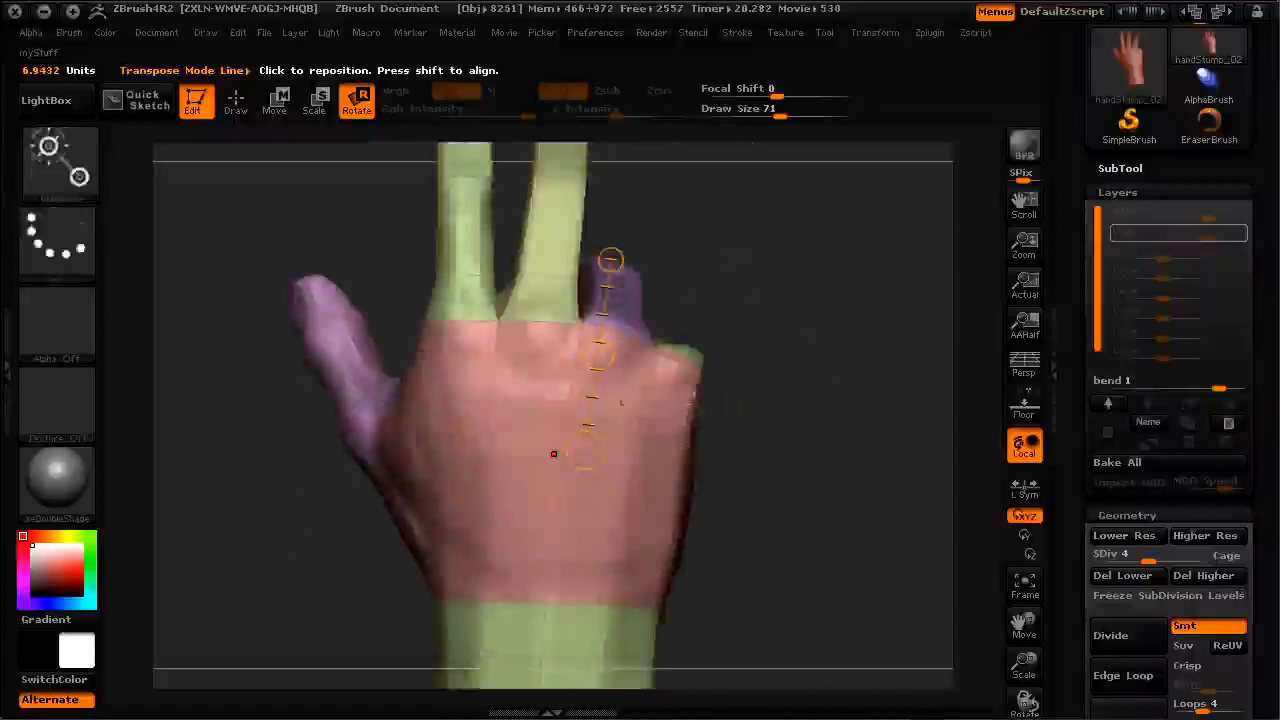
# Step: Mask the back of the hand, wrist and other fingers, leaving the little finger and its strip of the hand free
pyautogui.keyDown('ctrl'); pyautogui.moveTo(670, 441); pyautogui.dragTo(599, 430); pyautogui.keyUp('ctrl')
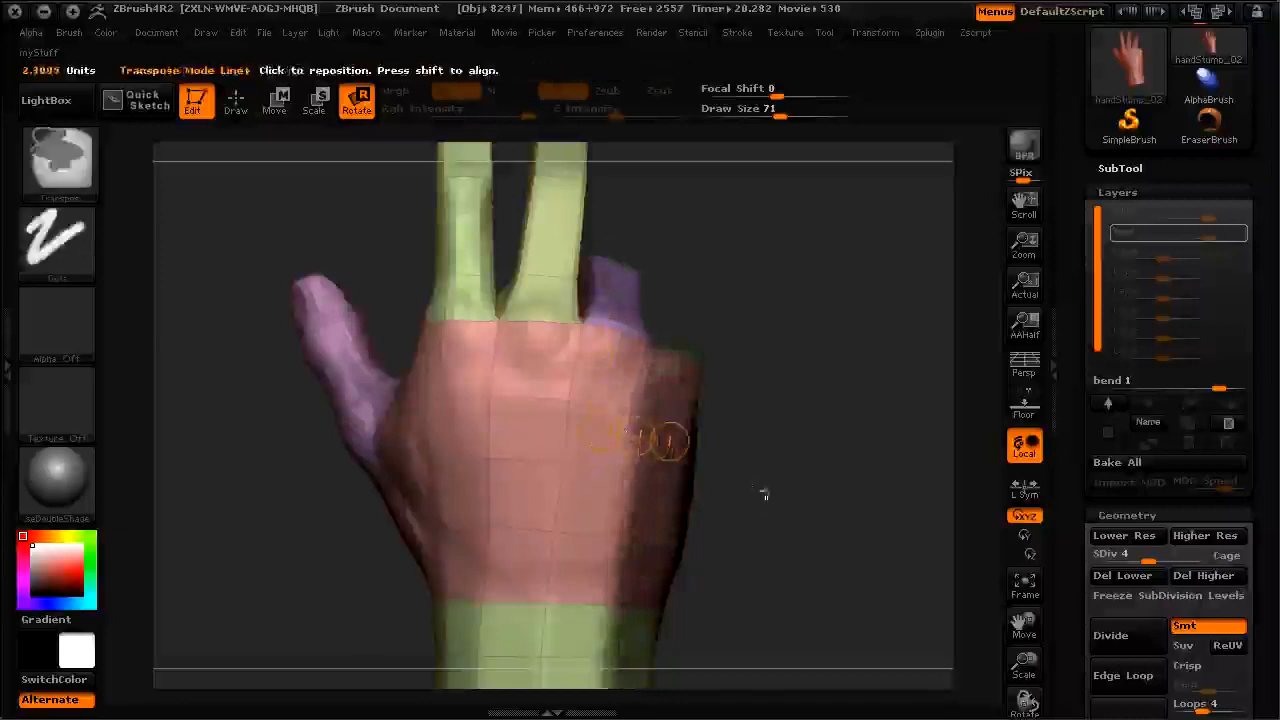
pyautogui.keyDown('ctrl'); pyautogui.click(725, 522); pyautogui.keyUp('ctrl')
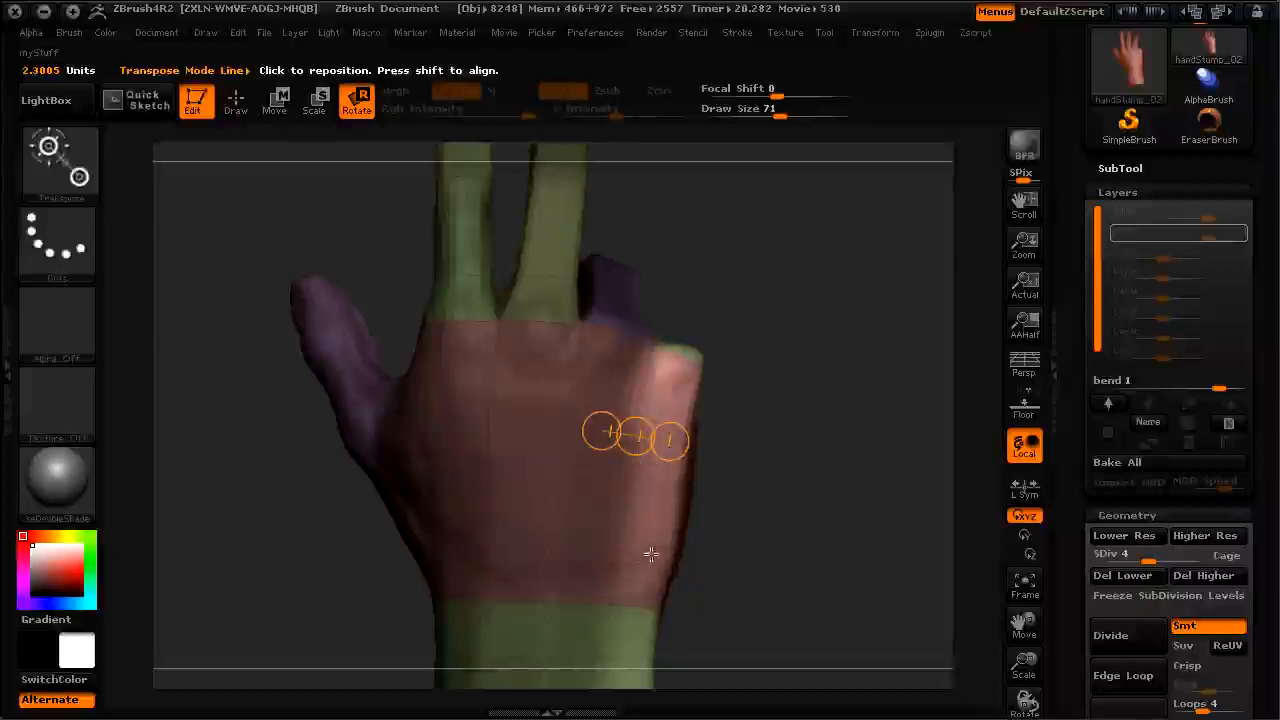
pyautogui.keyDown('ctrl'); pyautogui.moveTo(634, 614); pyautogui.dragTo(657, 489); pyautogui.keyUp('ctrl')
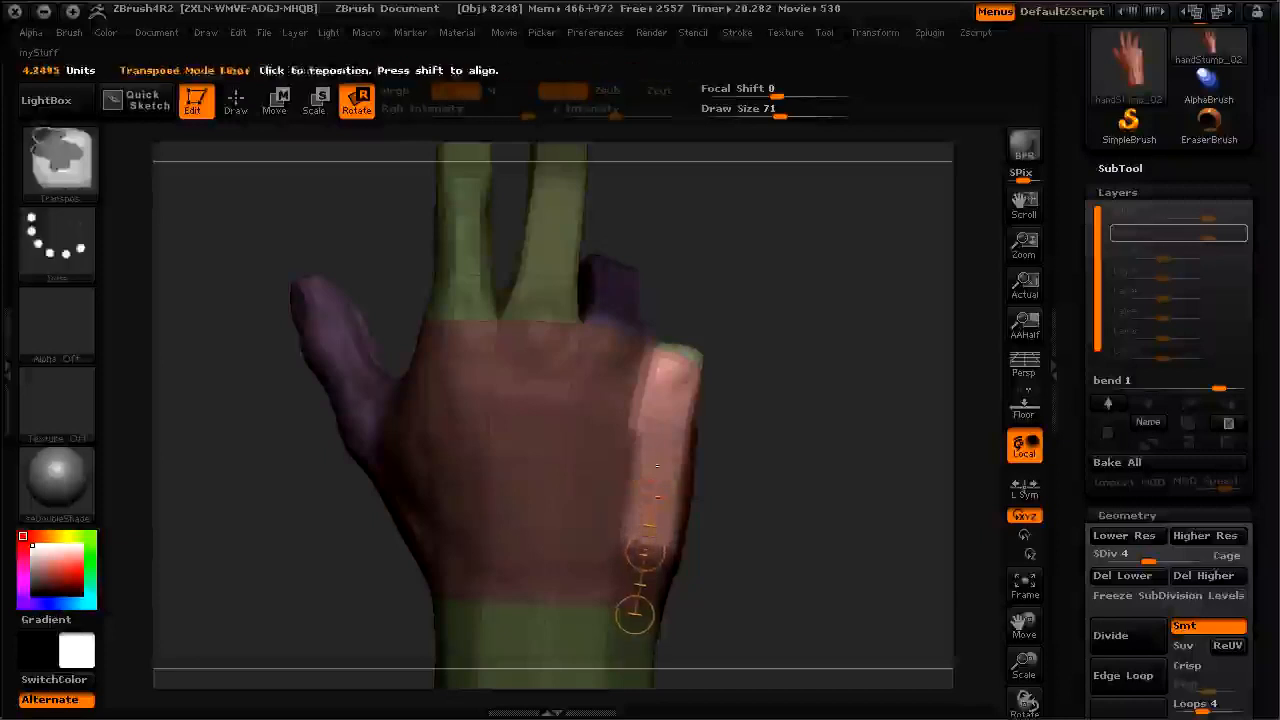
pyautogui.moveTo(800, 453); pyautogui.dragTo(626, 443)
pyautogui.keyDown('alt'); pyautogui.moveTo(464, 452); pyautogui.dragTo(380, 430); pyautogui.keyUp('alt')
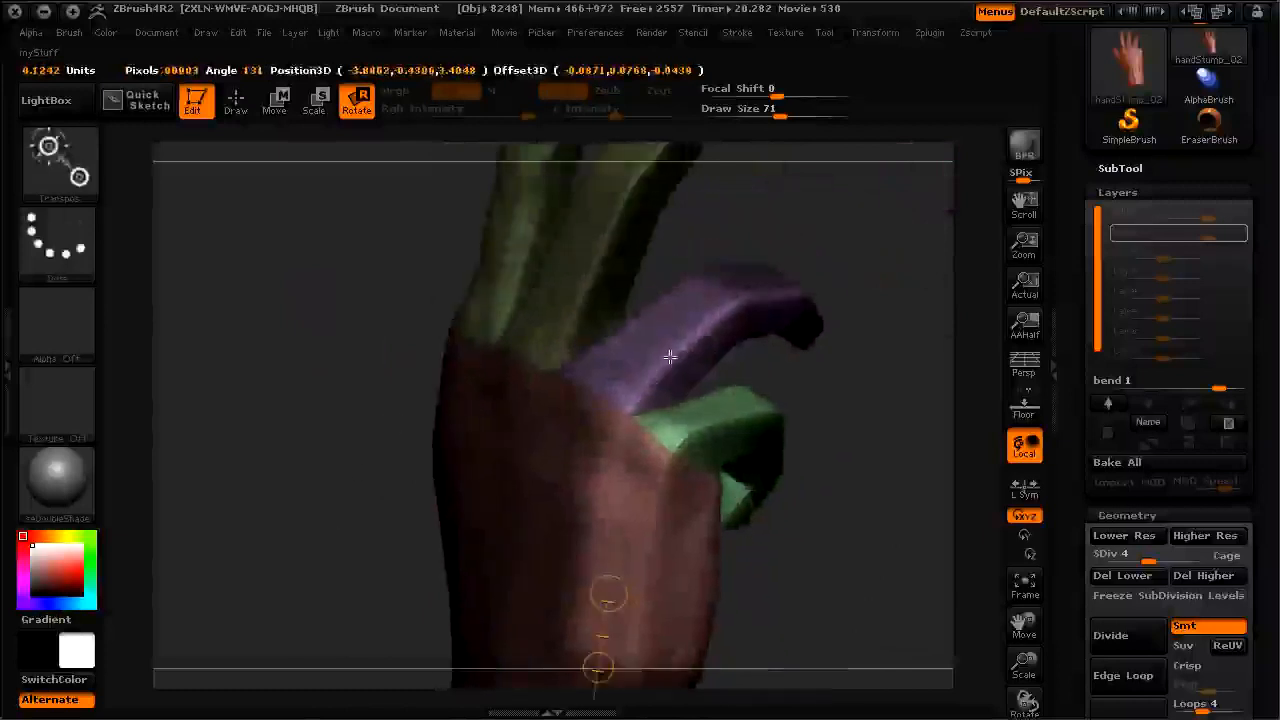
pyautogui.moveTo(690, 313)
pyautogui.keyDown('ctrl'); pyautogui.mouseDown()
pyautogui.moveTo(618, 385)
pyautogui.moveTo(554, 500)
pyautogui.mouseUp(); pyautogui.keyUp('ctrl')
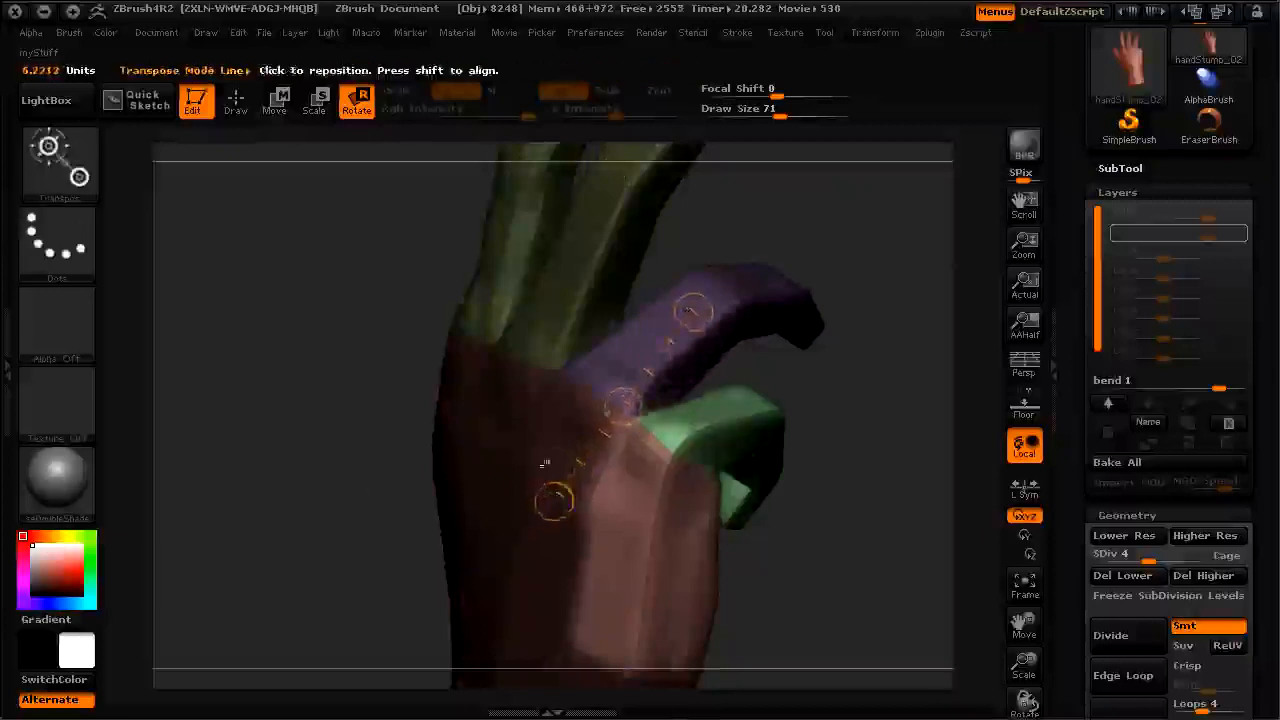
# Step: Extend the mask across the palm toward the thumb so only the little finger and its side of the palm stay free
pyautogui.moveTo(314, 514); pyautogui.dragTo(389, 415)
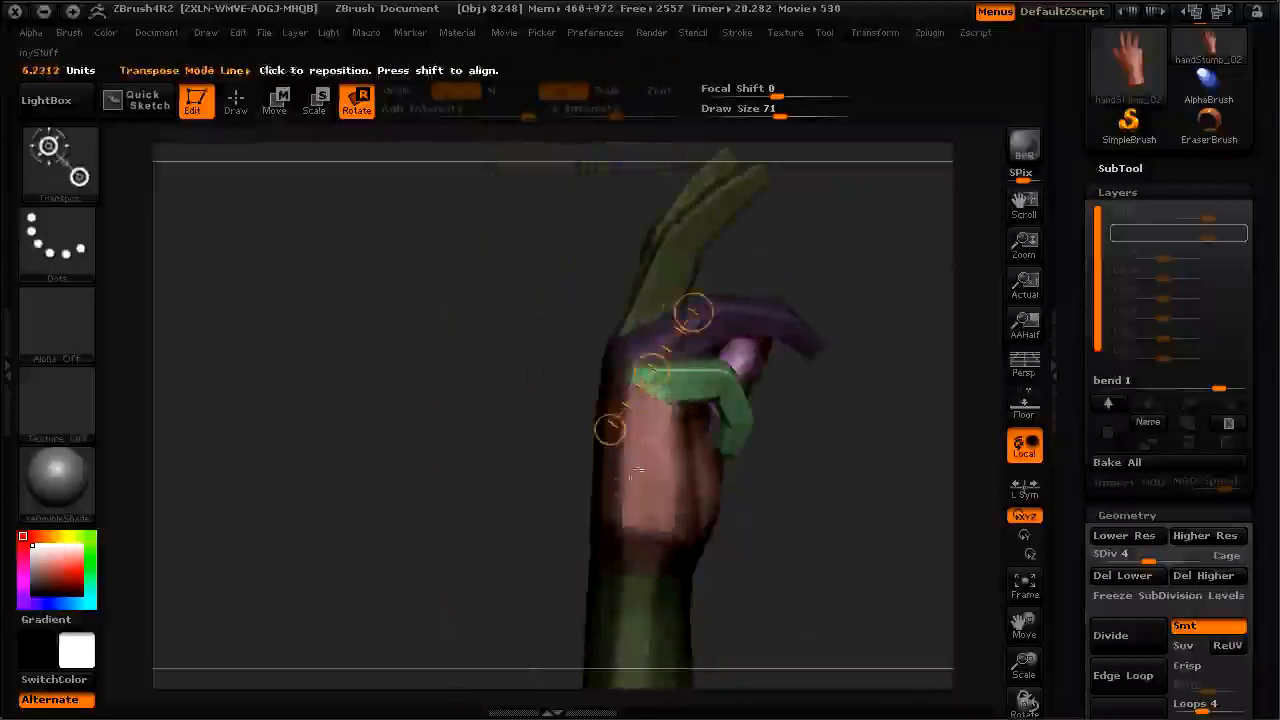
pyautogui.moveTo(480, 460); pyautogui.dragTo(541, 472)
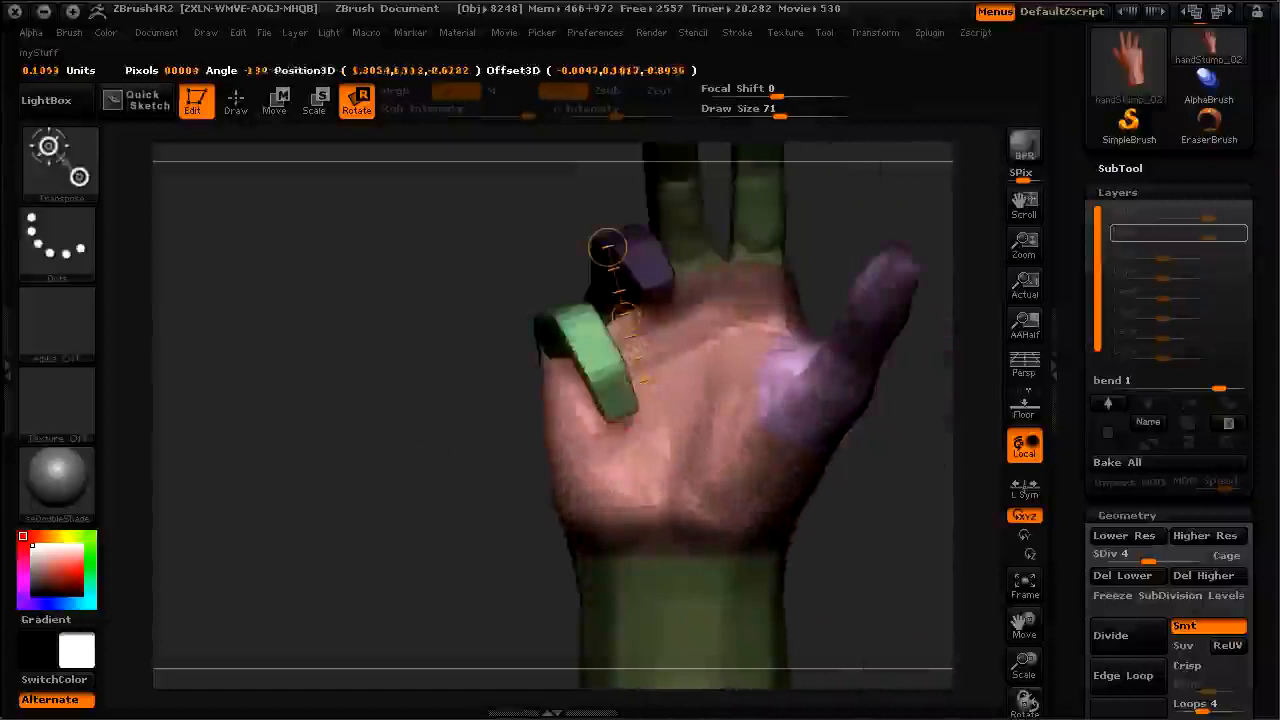
pyautogui.keyDown('ctrl'); pyautogui.moveTo(722, 381); pyautogui.dragTo(507, 470); pyautogui.keyUp('ctrl')
pyautogui.keyDown('ctrl'); pyautogui.click(416, 402); pyautogui.keyUp('ctrl')
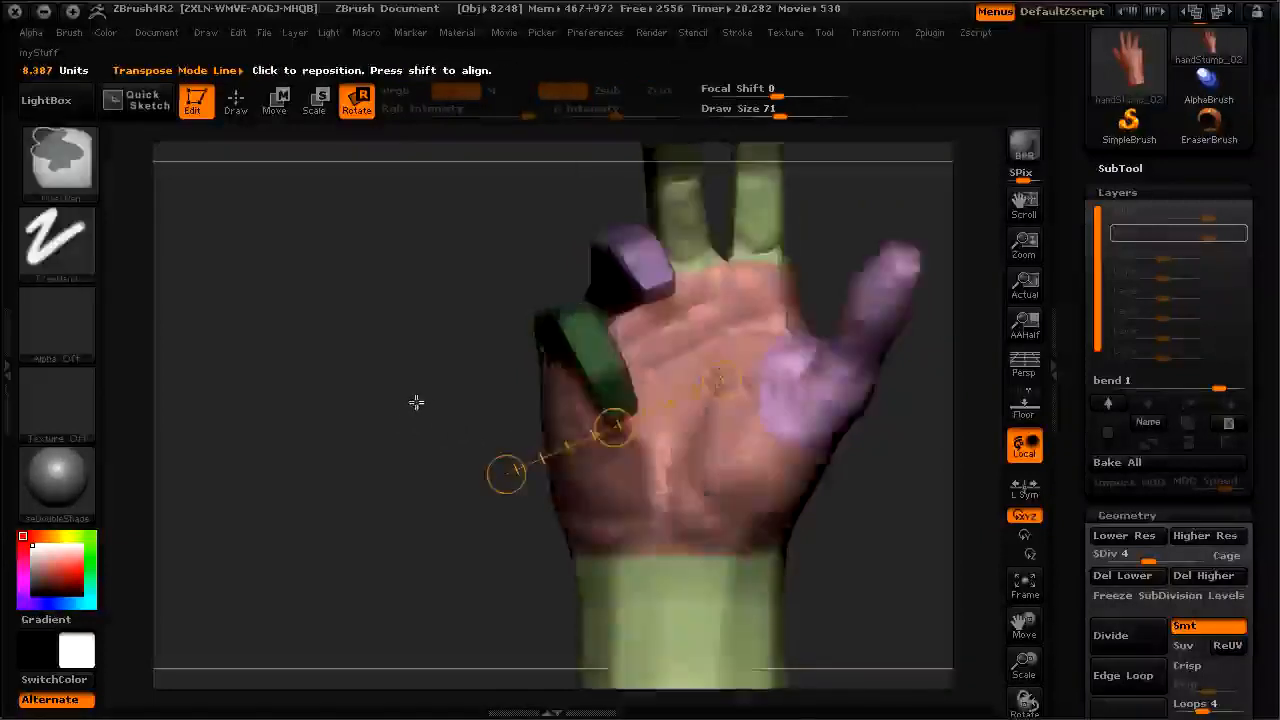
pyautogui.keyDown('ctrl'); pyautogui.click(421, 405); pyautogui.keyUp('ctrl')
pyautogui.moveTo(436, 398)
pyautogui.mouseDown()
pyautogui.moveTo(405, 383)
pyautogui.moveTo(340, 420)
pyautogui.moveTo(354, 414)
pyautogui.moveTo(360, 514)
pyautogui.moveTo(510, 444)
pyautogui.moveTo(673, 333)
pyautogui.mouseUp()
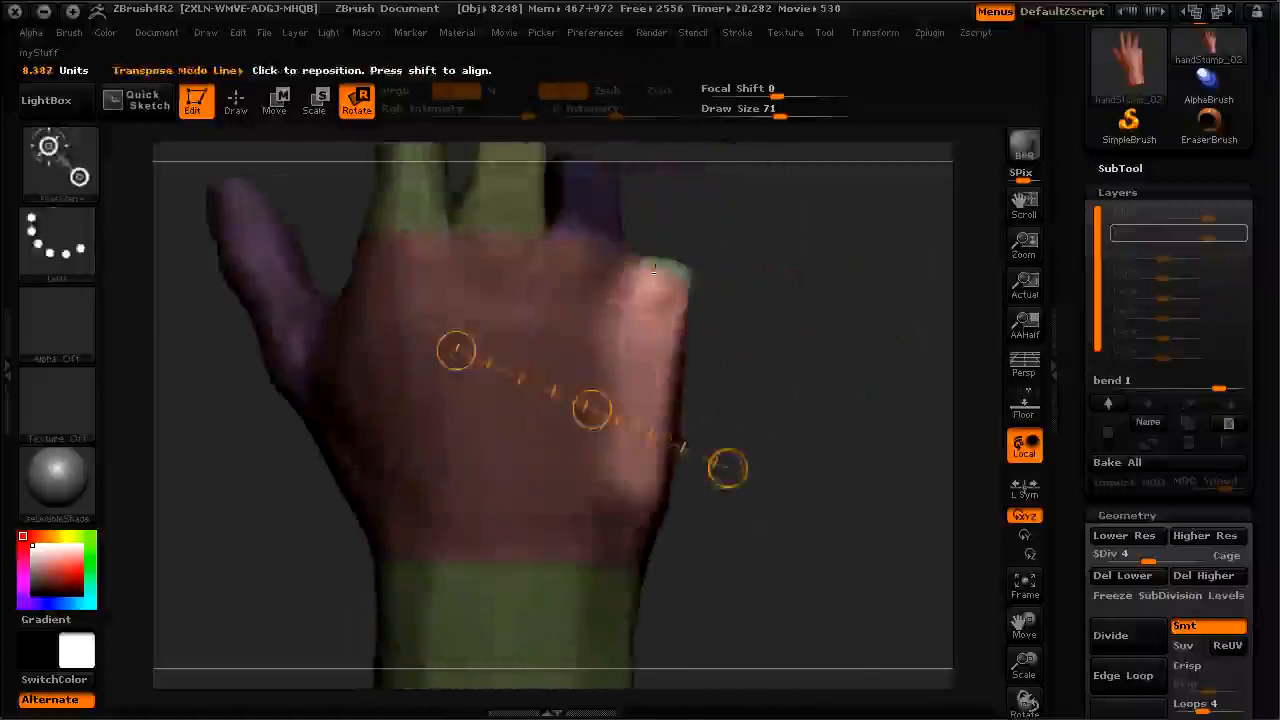
# Step: Align a Transpose line from the little finger's knuckle to the wrist and rotate that side of the hand toward the palm
pyautogui.moveTo(654, 268); pyautogui.dragTo(620, 482)
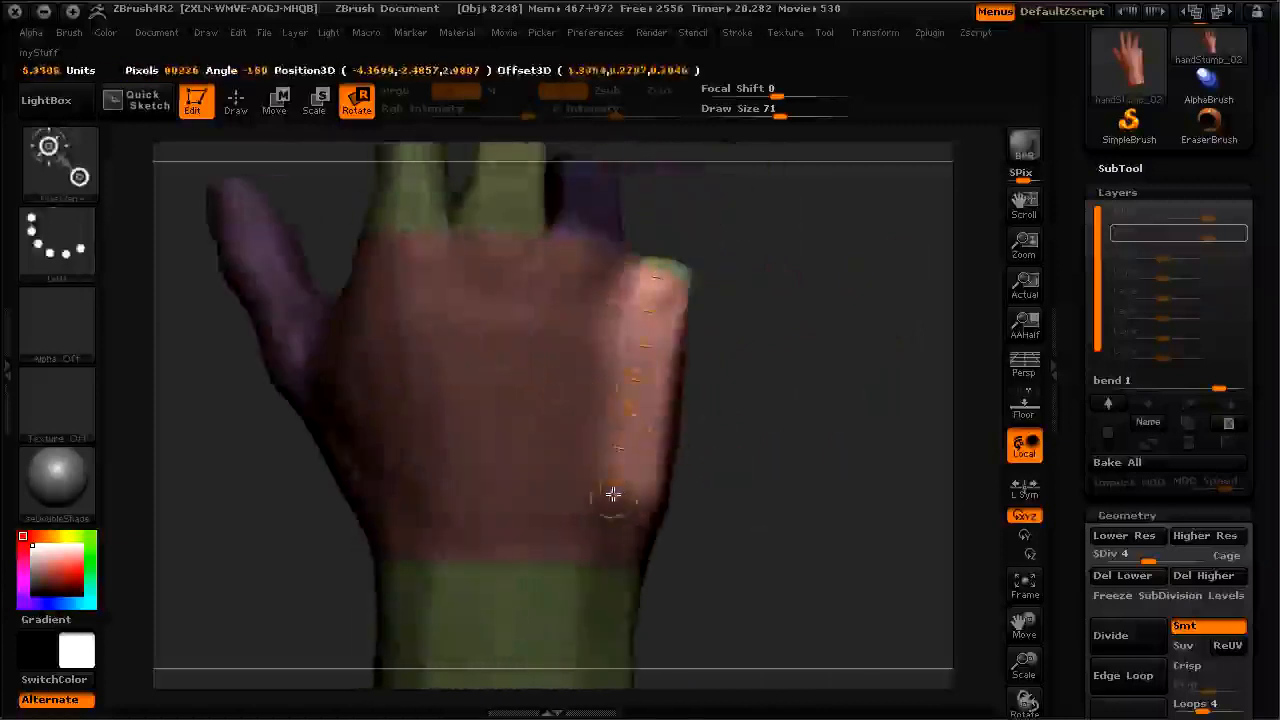
pyautogui.moveTo(612, 496); pyautogui.dragTo(610, 499)
pyautogui.moveTo(686, 534); pyautogui.dragTo(671, 463)
pyautogui.moveTo(477, 414); pyautogui.dragTo(491, 440)
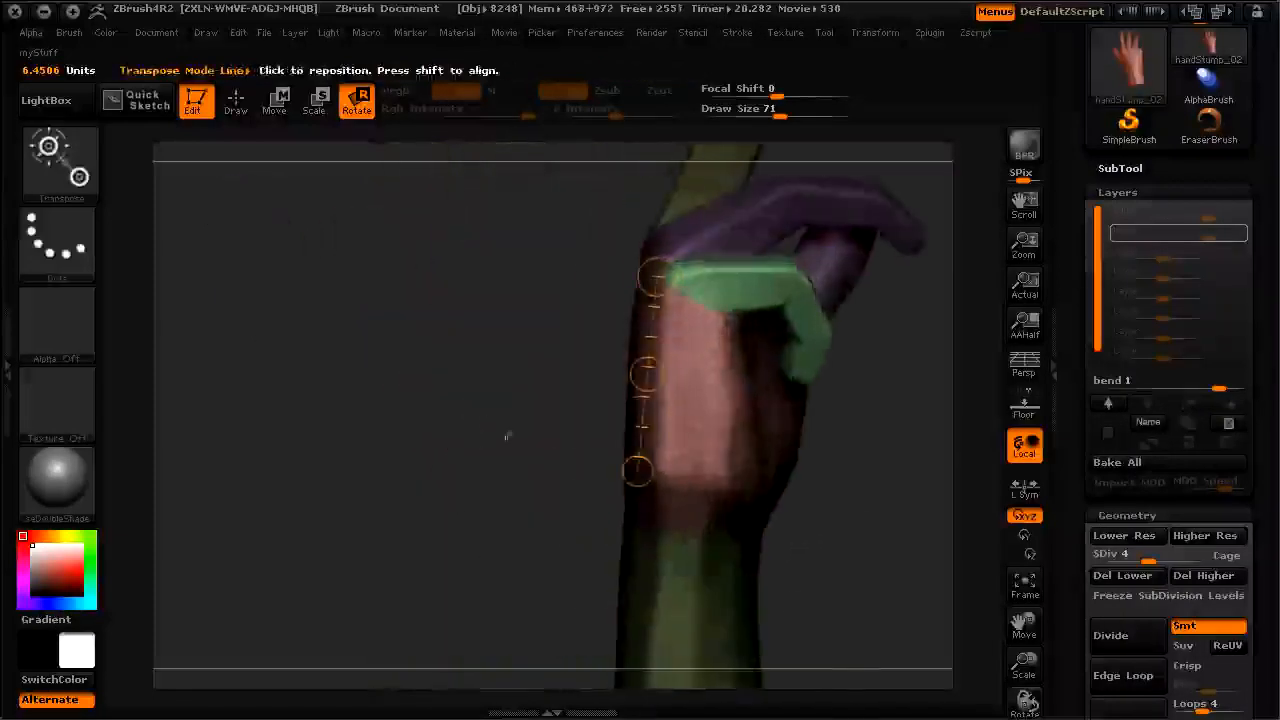
pyautogui.moveTo(648, 470); pyautogui.dragTo(659, 470)
pyautogui.moveTo(584, 446)
pyautogui.mouseDown()
pyautogui.moveTo(511, 411)
pyautogui.moveTo(532, 367)
pyautogui.moveTo(583, 437)
pyautogui.mouseUp()
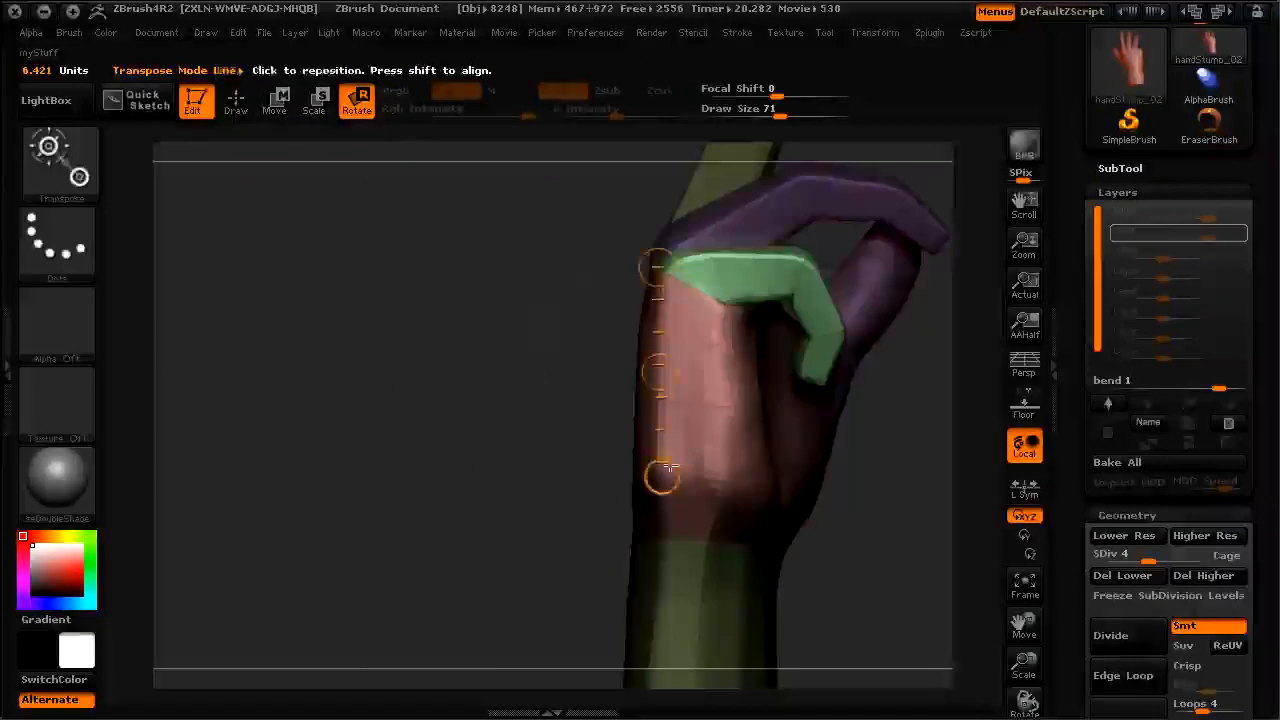
pyautogui.moveTo(662, 468); pyautogui.dragTo(676, 462)
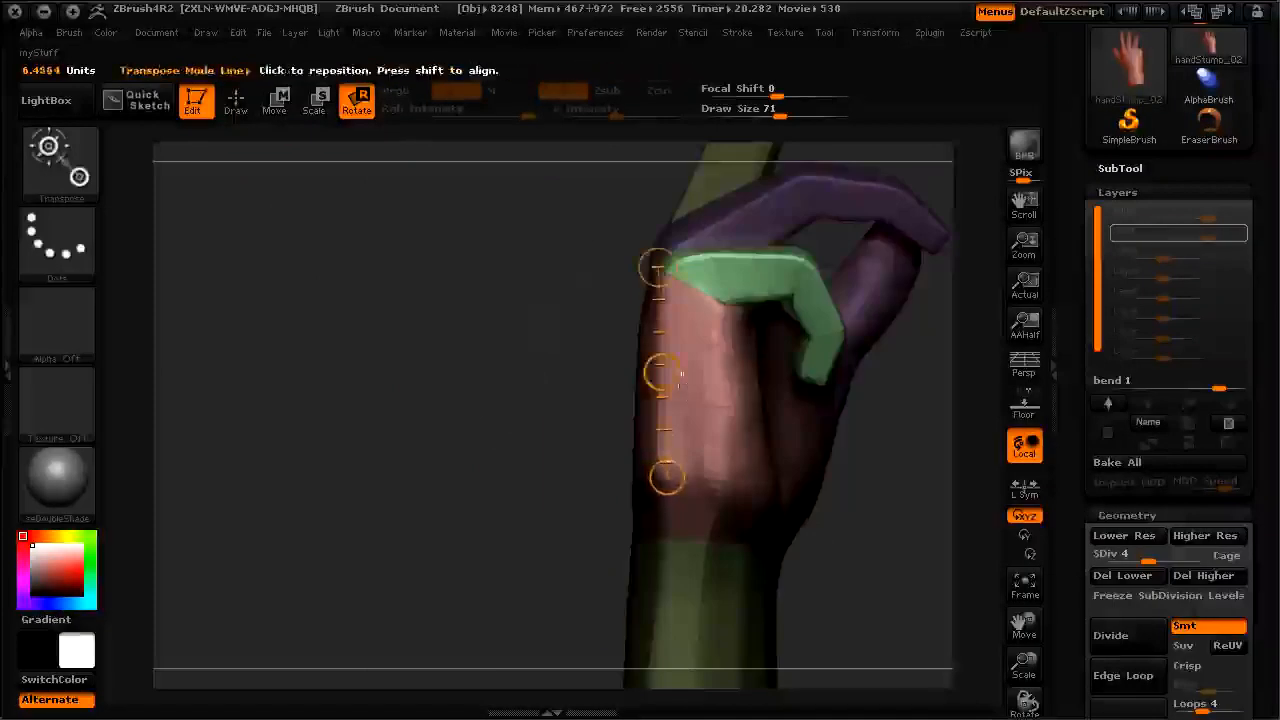
pyautogui.moveTo(657, 266); pyautogui.dragTo(691, 284)
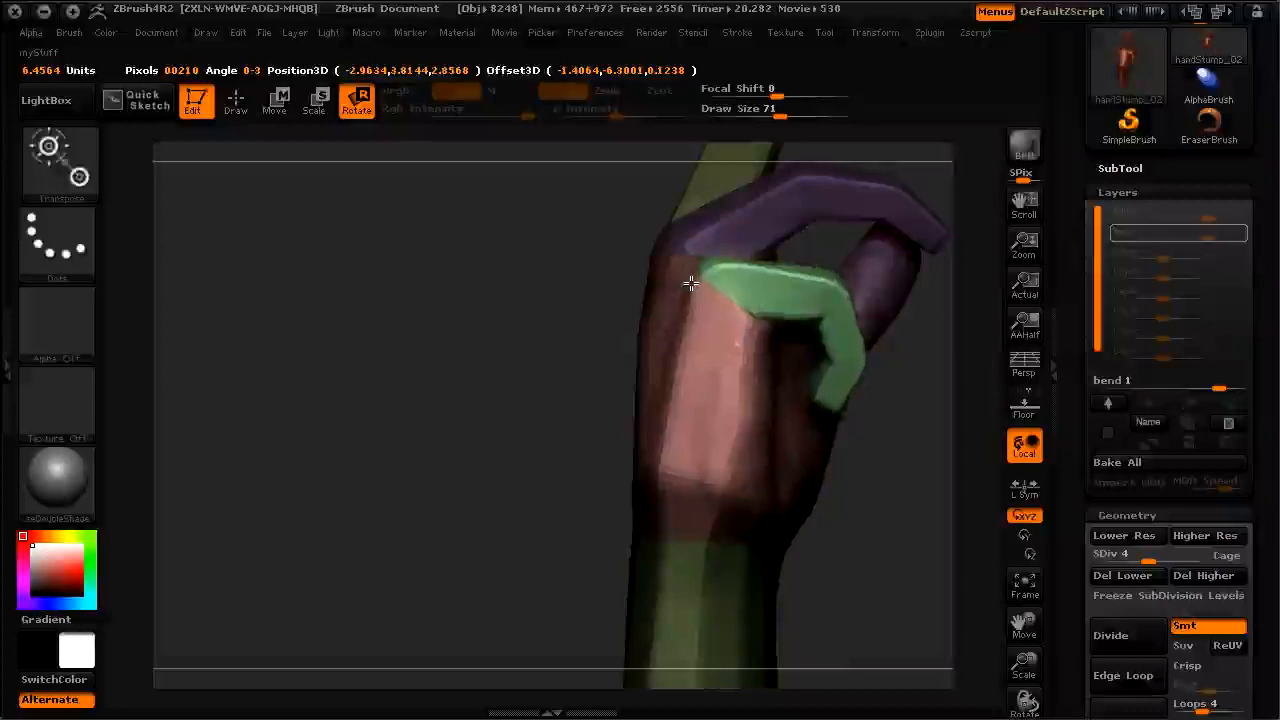
# Step: Rework the mask to cover the thumb, index and middle finger side, leaving the ring and little fingers' side of the palm free
pyautogui.moveTo(533, 474); pyautogui.dragTo(358, 483)
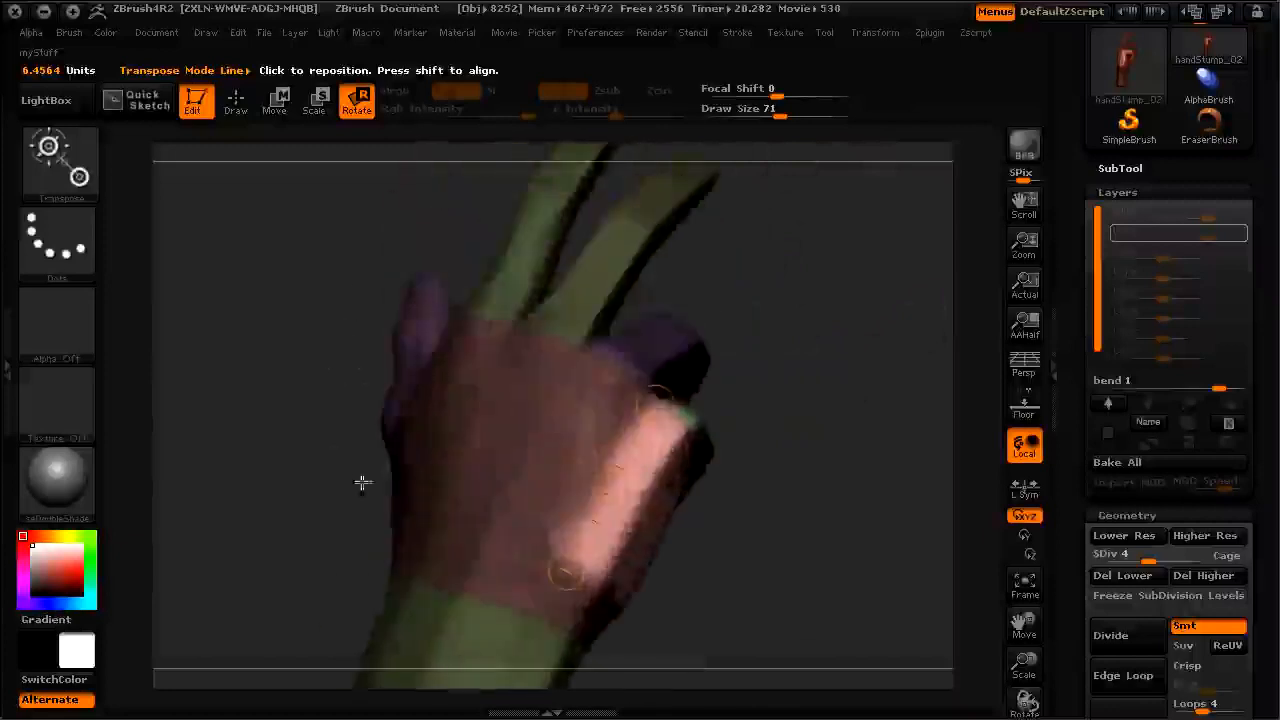
pyautogui.moveTo(379, 380); pyautogui.dragTo(534, 430)
pyautogui.keyDown('ctrl'); pyautogui.moveTo(505, 628); pyautogui.dragTo(559, 522); pyautogui.keyUp('ctrl')
pyautogui.moveTo(596, 270)
pyautogui.mouseDown()
pyautogui.moveTo(543, 397)
pyautogui.moveTo(529, 380)
pyautogui.mouseUp()
pyautogui.moveTo(768, 560)
pyautogui.mouseDown()
pyautogui.moveTo(703, 557)
pyautogui.moveTo(645, 528)
pyautogui.mouseUp()
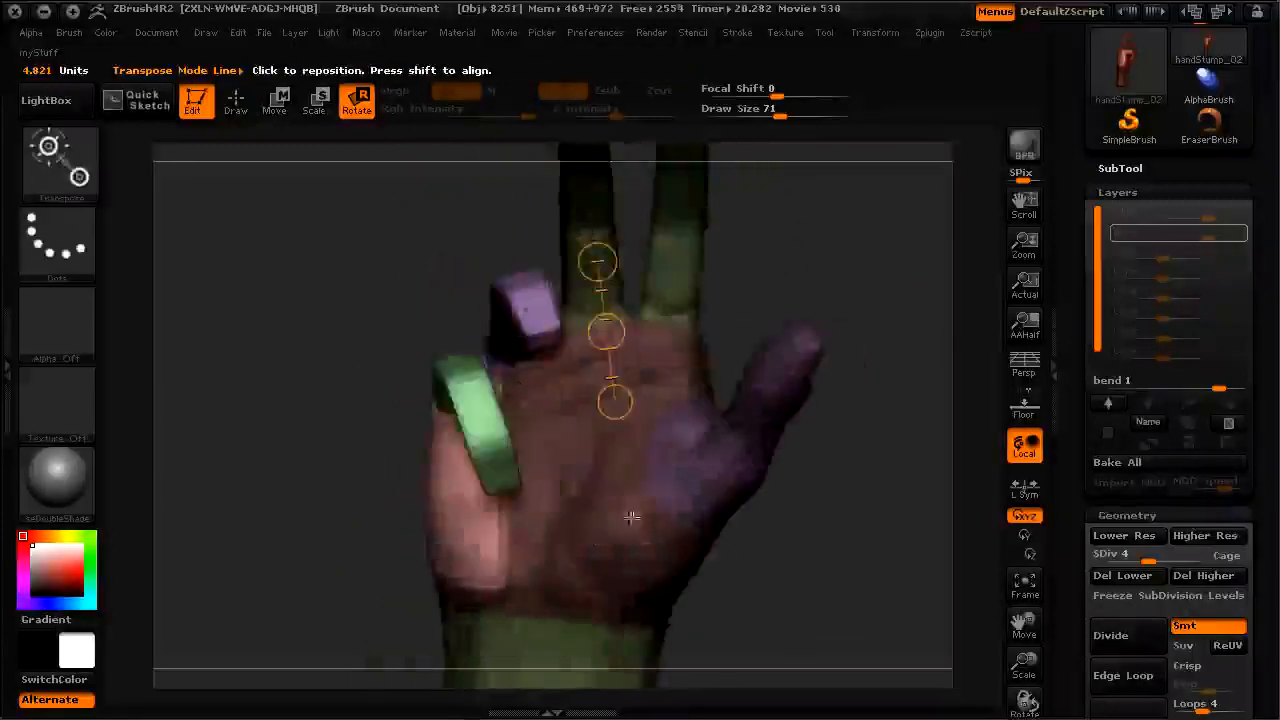
pyautogui.keyDown('ctrl'); pyautogui.moveTo(351, 356); pyautogui.dragTo(340, 358); pyautogui.keyUp('ctrl')
pyautogui.keyDown('ctrl'); pyautogui.moveTo(612, 484); pyautogui.dragTo(457, 529); pyautogui.keyUp('ctrl')
pyautogui.moveTo(597, 258); pyautogui.dragTo(600, 384)
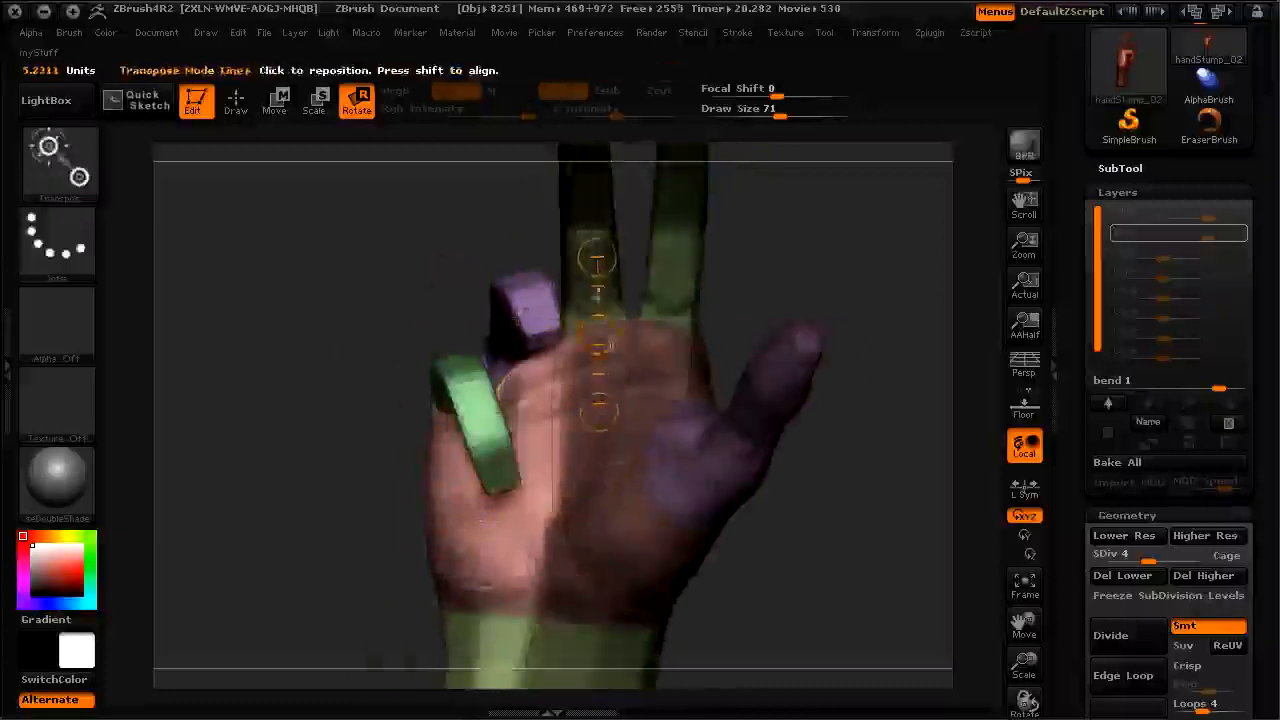
# Step: Add the wrist to the mask from the back of the hand and soften the mask's edge
pyautogui.moveTo(403, 320); pyautogui.dragTo(820, 516)
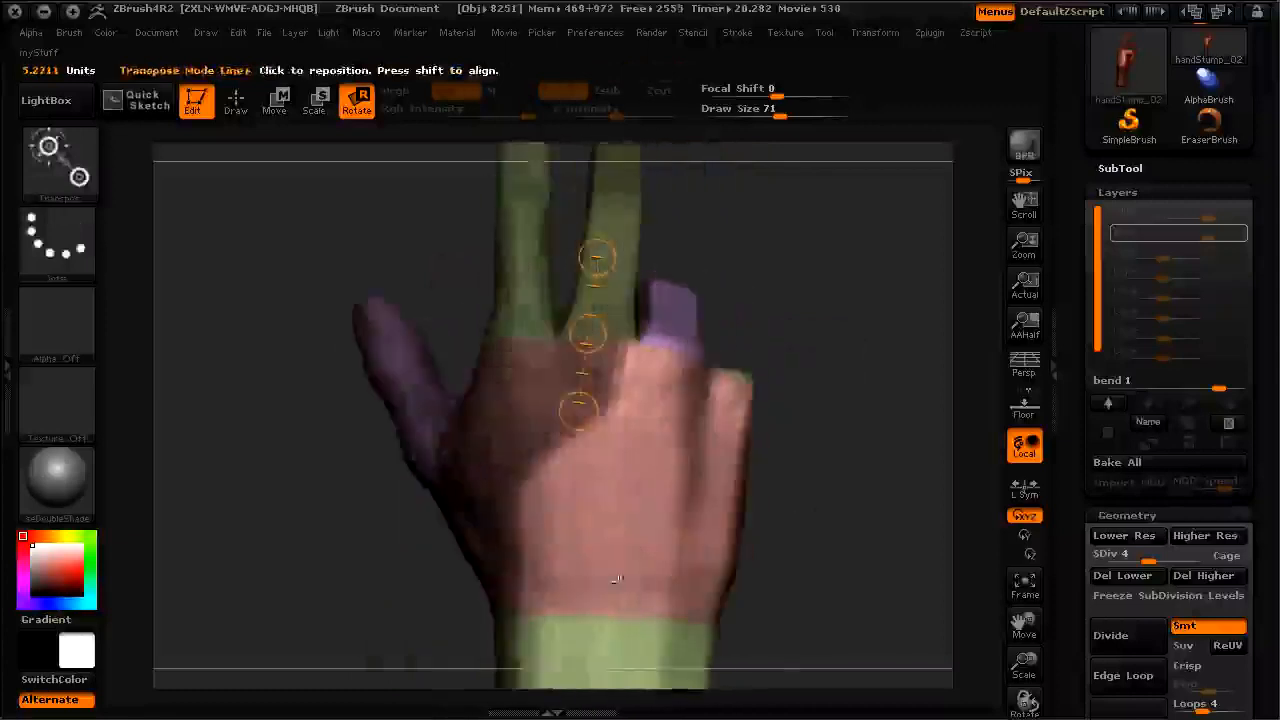
pyautogui.moveTo(519, 536); pyautogui.dragTo(700, 540)
pyautogui.keyDown('ctrl'); pyautogui.moveTo(642, 632); pyautogui.dragTo(668, 498); pyautogui.keyUp('ctrl')
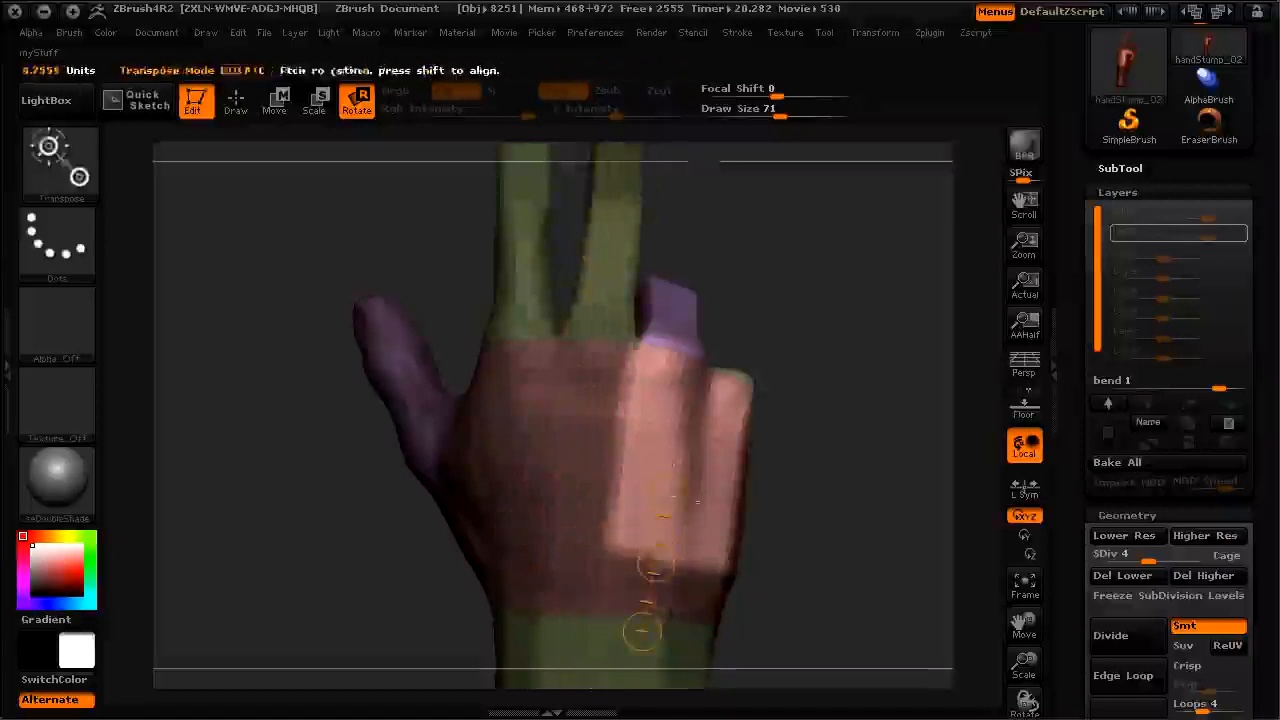
pyautogui.keyDown('ctrl'); pyautogui.click(715, 454); pyautogui.keyUp('ctrl')
# Step: Align a Transpose line from the ring finger's knuckle toward the wrist and rotate the ring and little finger side slightly toward the palm
pyautogui.moveTo(846, 541)
pyautogui.mouseDown()
pyautogui.moveTo(775, 543)
pyautogui.moveTo(828, 535)
pyautogui.mouseUp()
pyautogui.moveTo(680, 382); pyautogui.dragTo(646, 538)
pyautogui.moveTo(794, 591); pyautogui.dragTo(800, 501)
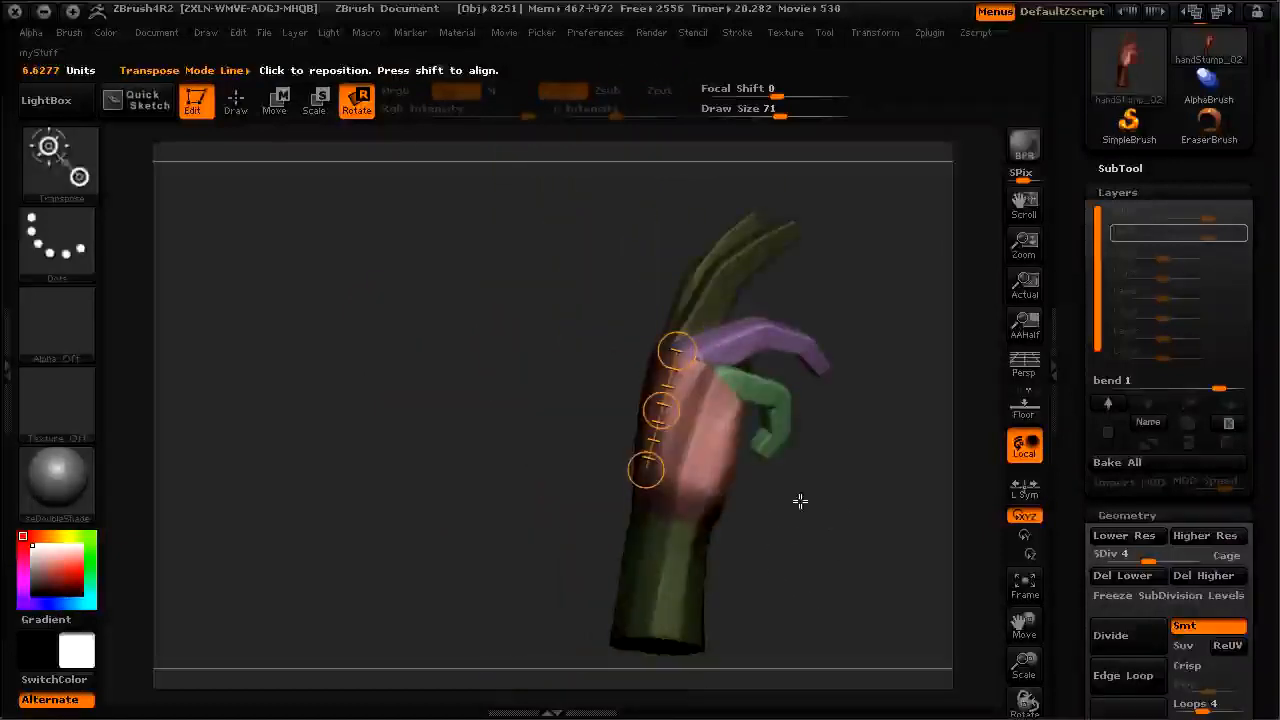
pyautogui.moveTo(493, 490); pyautogui.dragTo(548, 459)
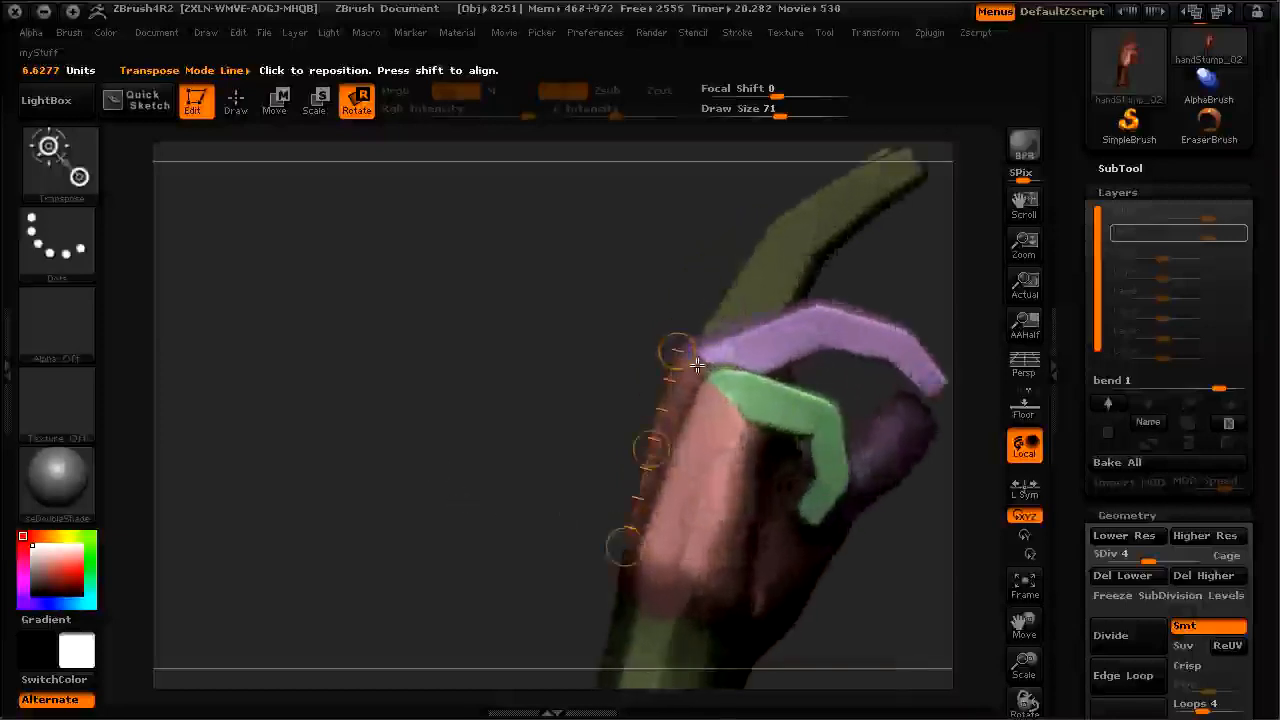
pyautogui.moveTo(569, 366); pyautogui.dragTo(520, 362)
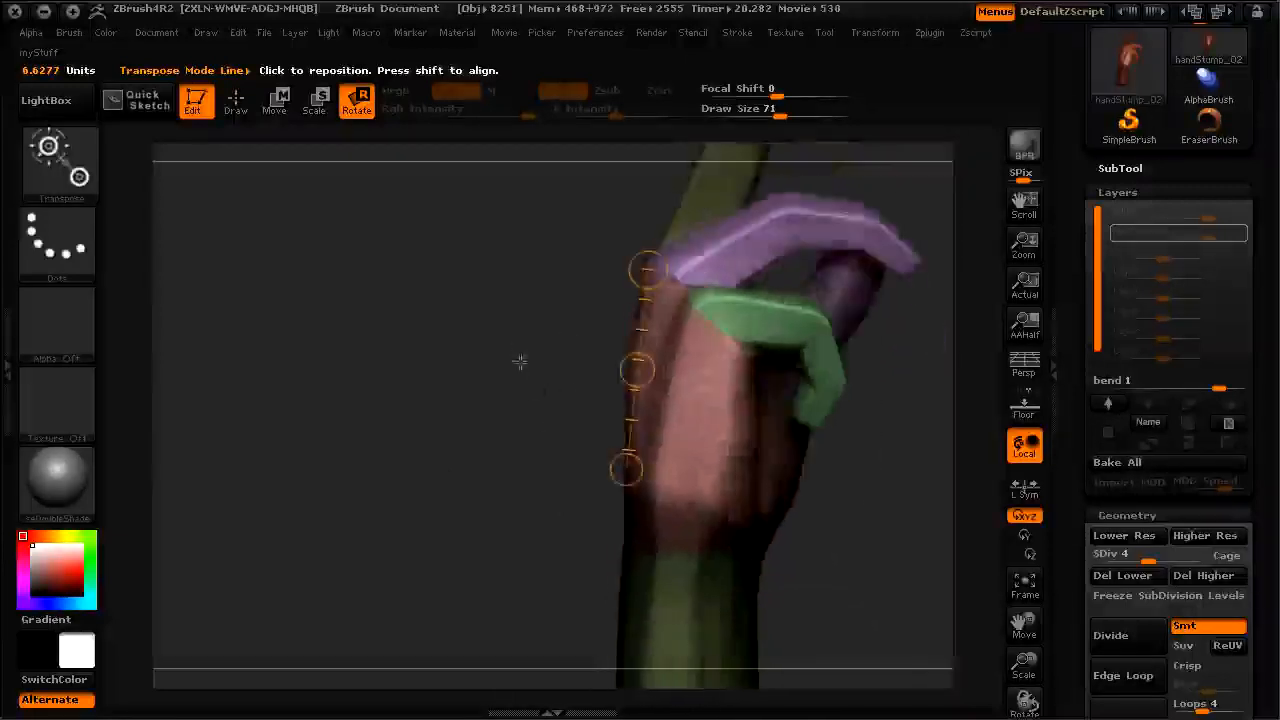
pyautogui.moveTo(650, 365); pyautogui.dragTo(659, 364)
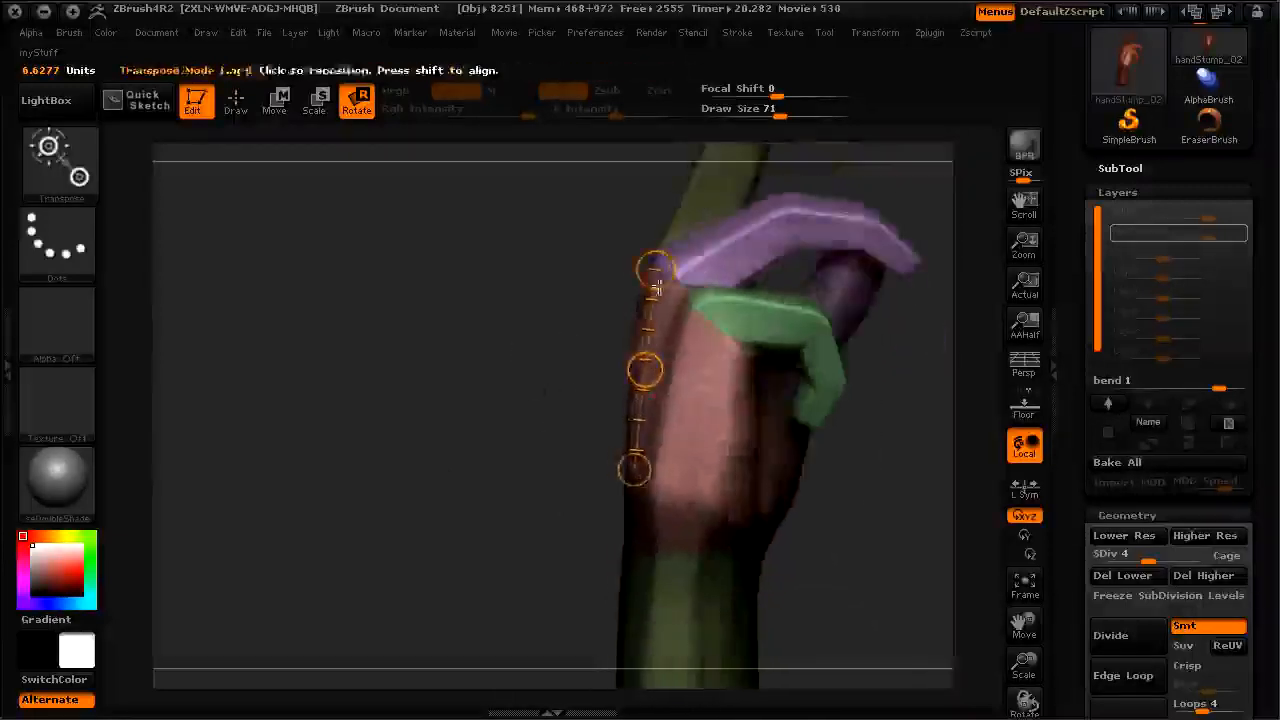
pyautogui.moveTo(656, 270); pyautogui.dragTo(678, 275)
# Step: Examine the cupped palm and the curled ring and little fingers from the fingertips, the side and the palm
pyautogui.moveTo(491, 417); pyautogui.dragTo(400, 495)
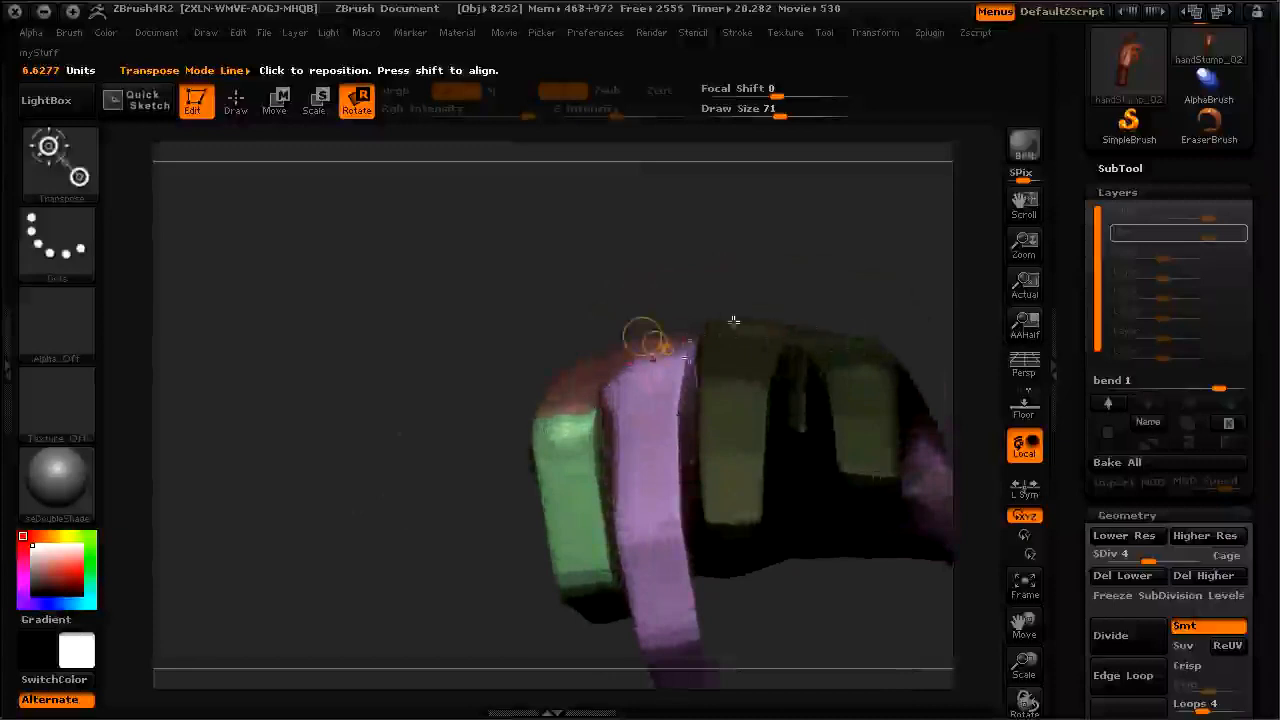
pyautogui.moveTo(401, 424); pyautogui.dragTo(503, 422)
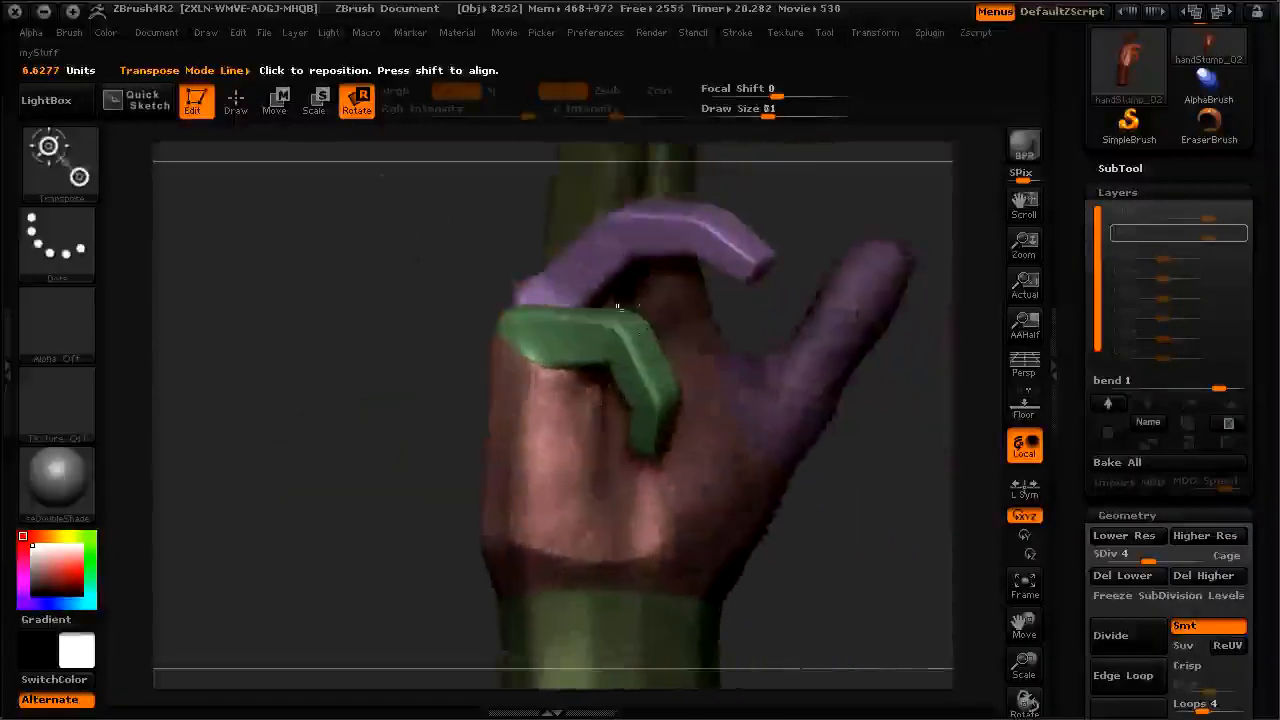
pyautogui.moveTo(443, 468); pyautogui.dragTo(330, 410)
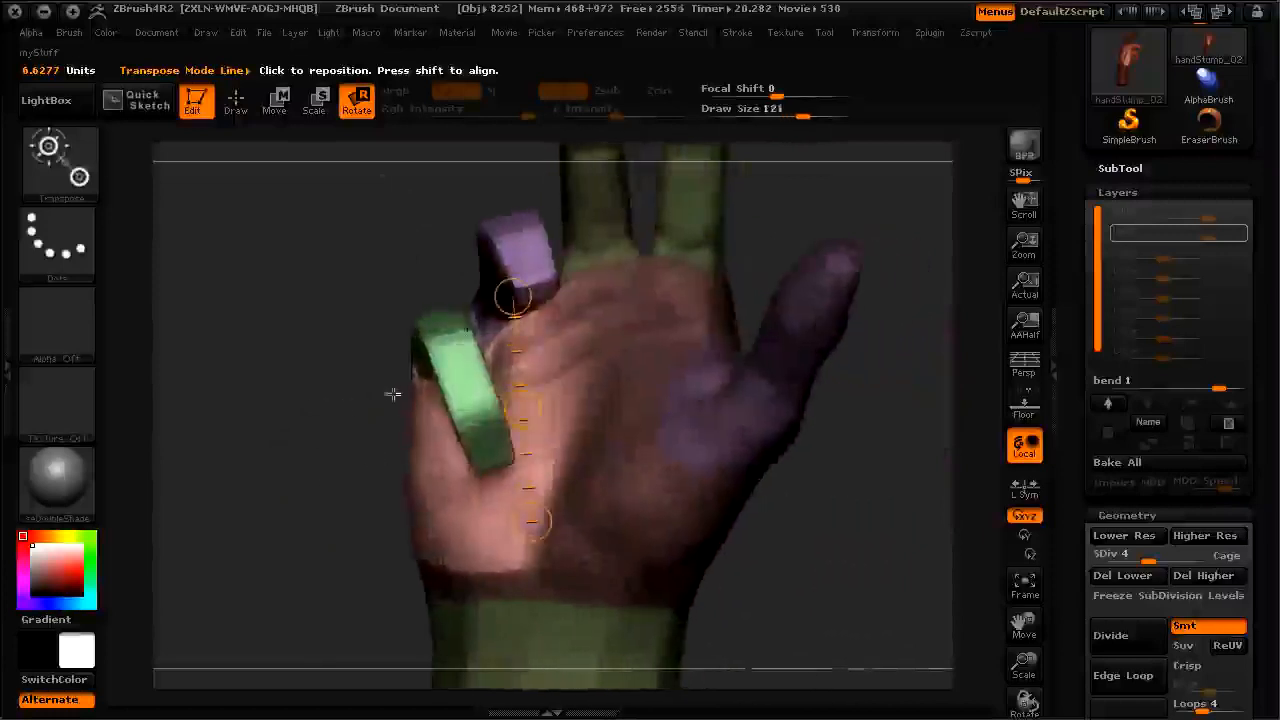
pyautogui.moveTo(440, 424); pyautogui.dragTo(349, 343)
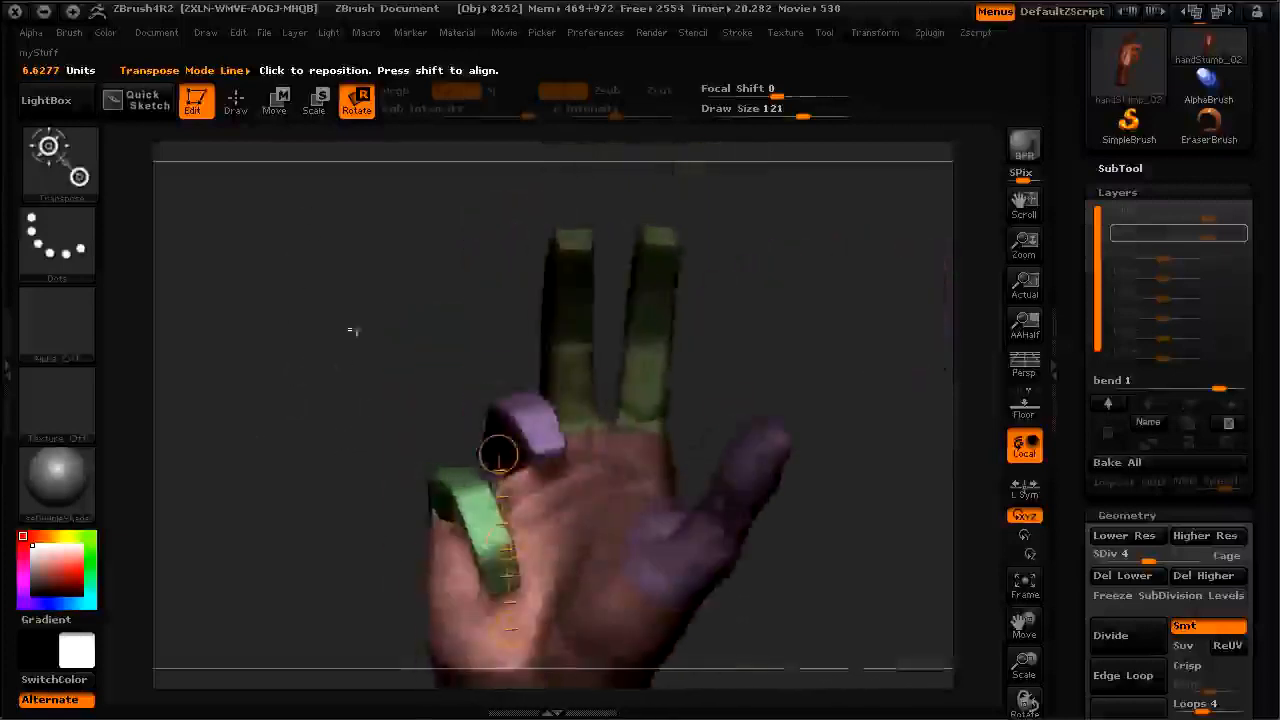
pyautogui.moveTo(567, 328); pyautogui.dragTo(641, 278)
pyautogui.moveTo(433, 334); pyautogui.dragTo(494, 541)
pyautogui.moveTo(581, 480); pyautogui.dragTo(387, 490)
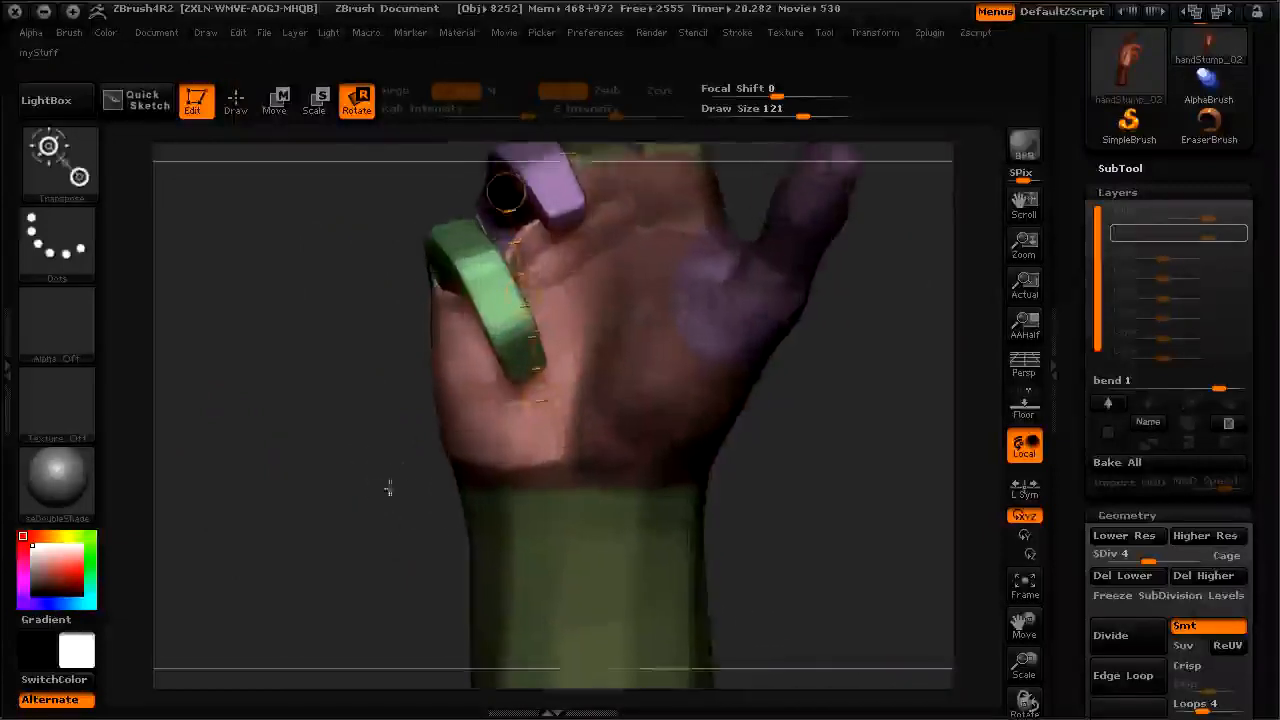
pyautogui.moveTo(496, 539); pyautogui.dragTo(391, 540)
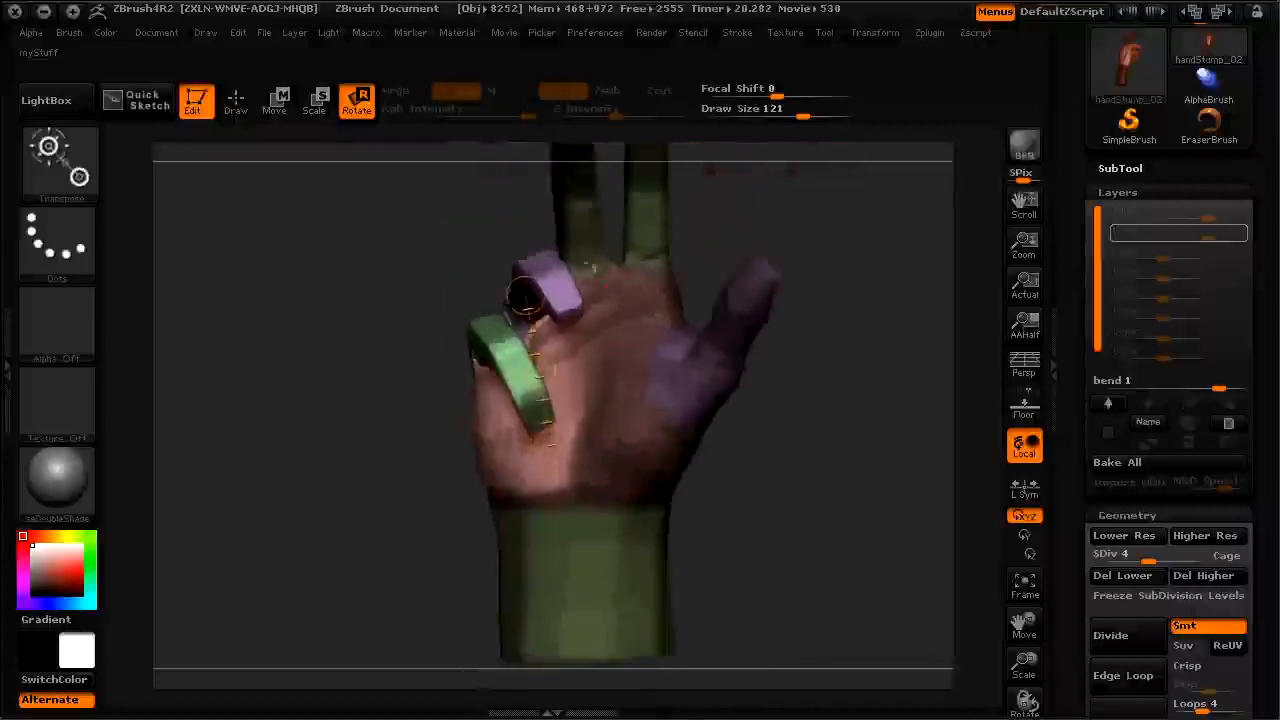
pyautogui.moveTo(735, 407); pyautogui.dragTo(652, 470)
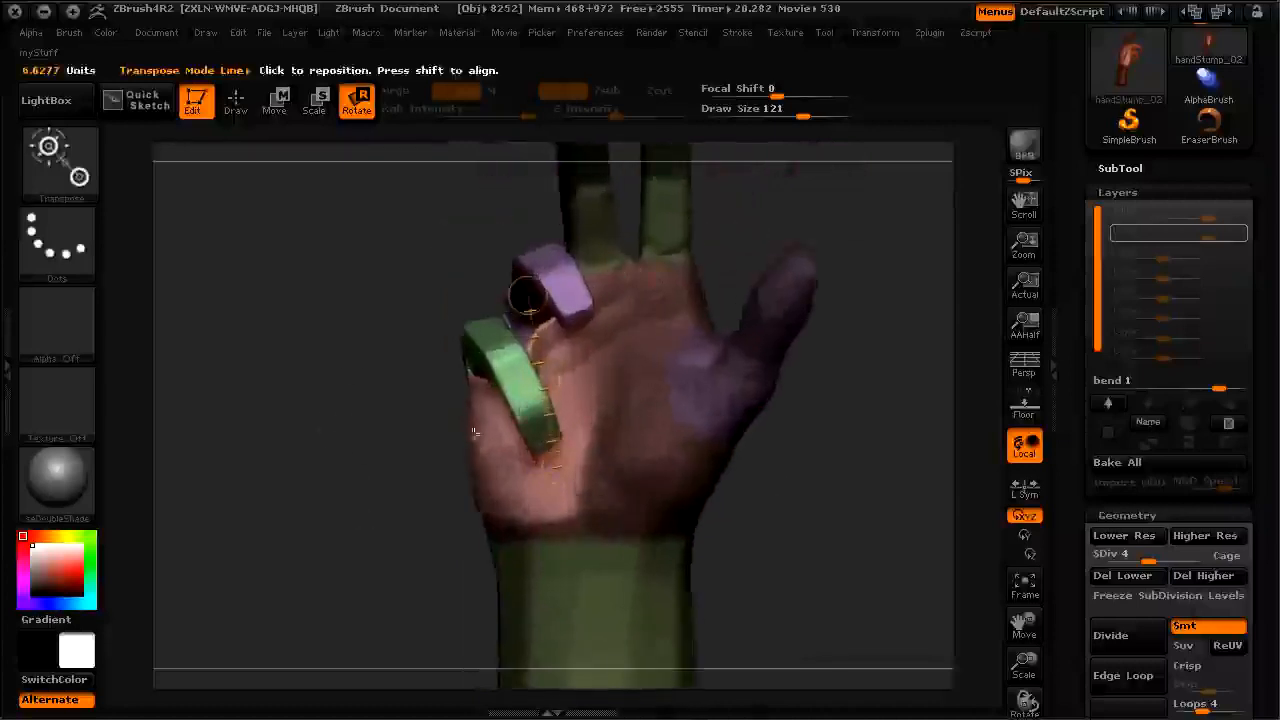
pyautogui.moveTo(331, 474); pyautogui.dragTo(334, 329)
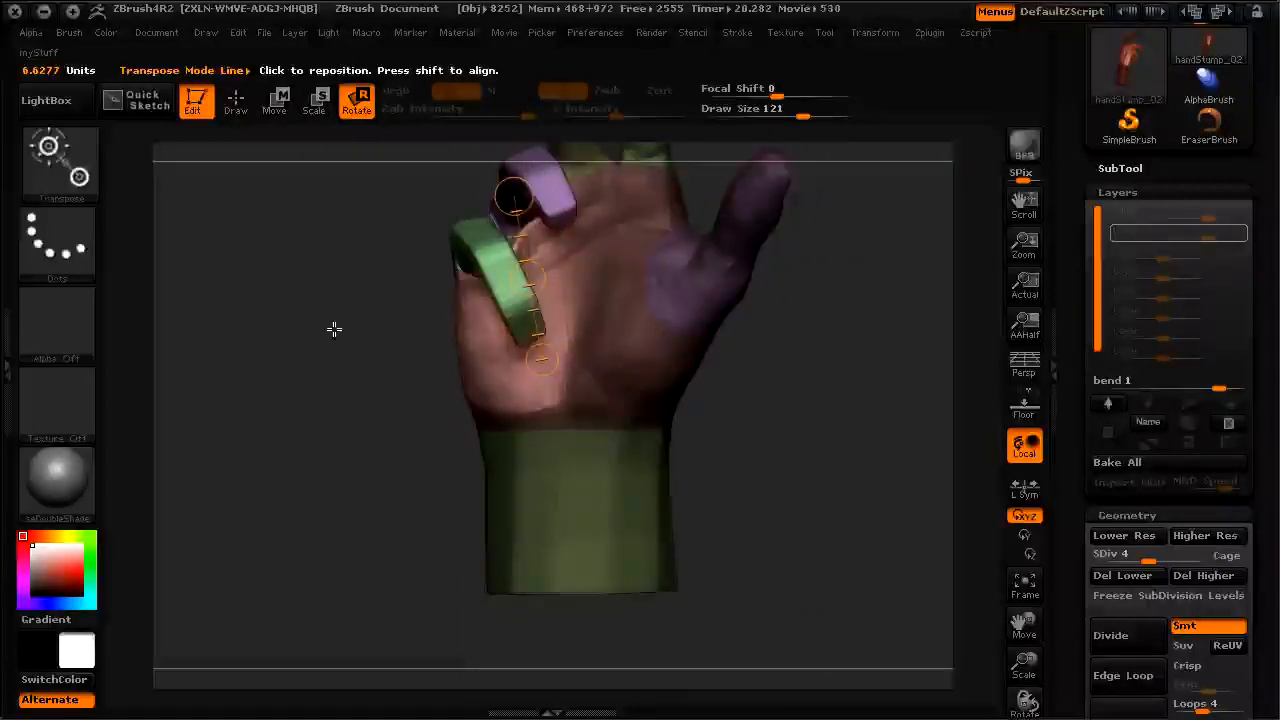